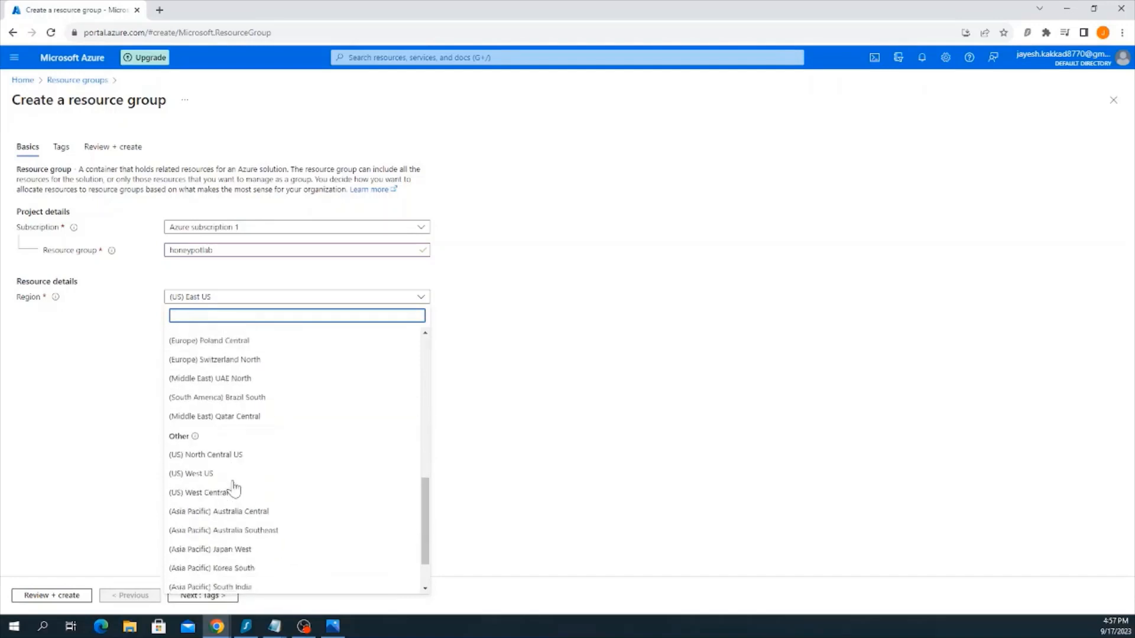
Set the region to (Europe) Germany West Central and create the honeypotlab resource group
{"action": "scroll", "coordinate": [251, 462], "scroll_direction": "up", "scroll_amount": 3}
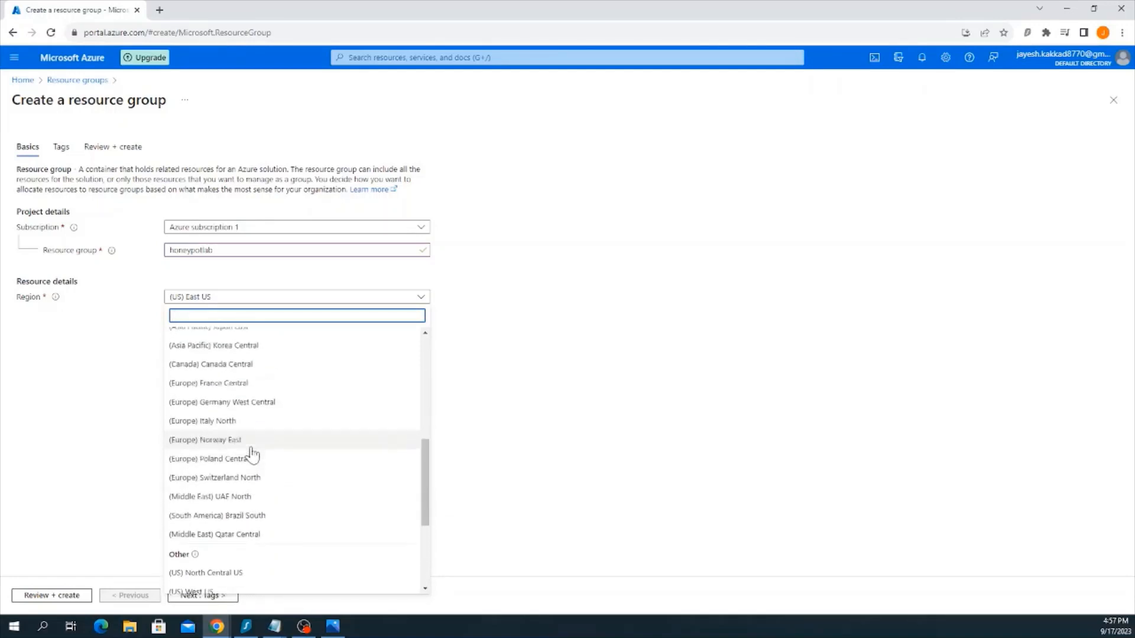
{"action": "left_click", "coordinate": [260, 464]}
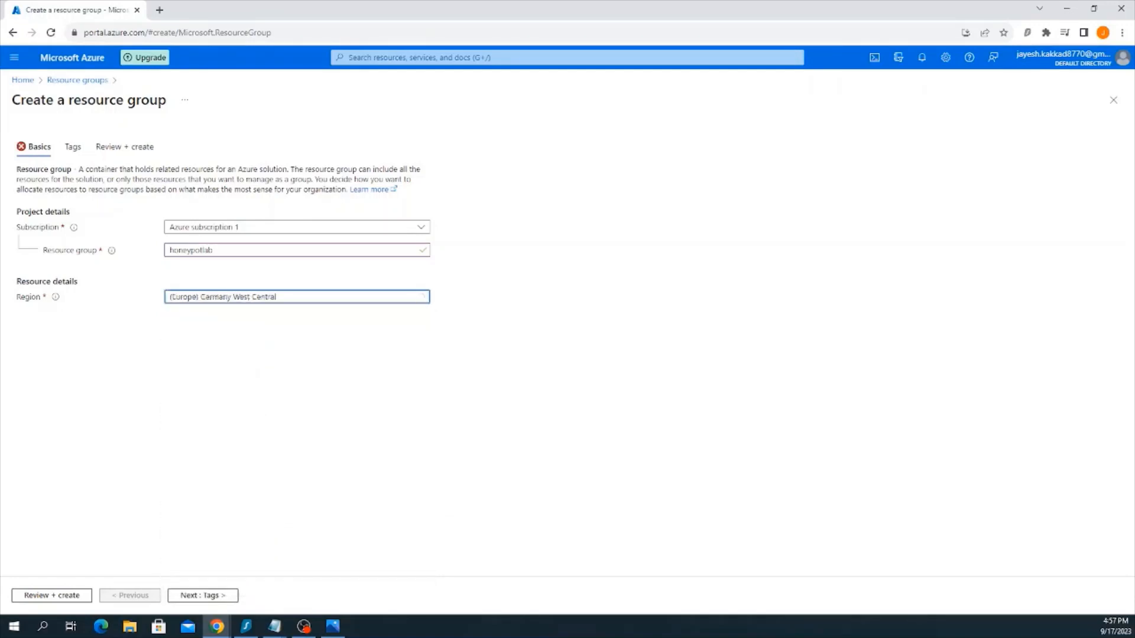
{"action": "left_click", "coordinate": [48, 596]}
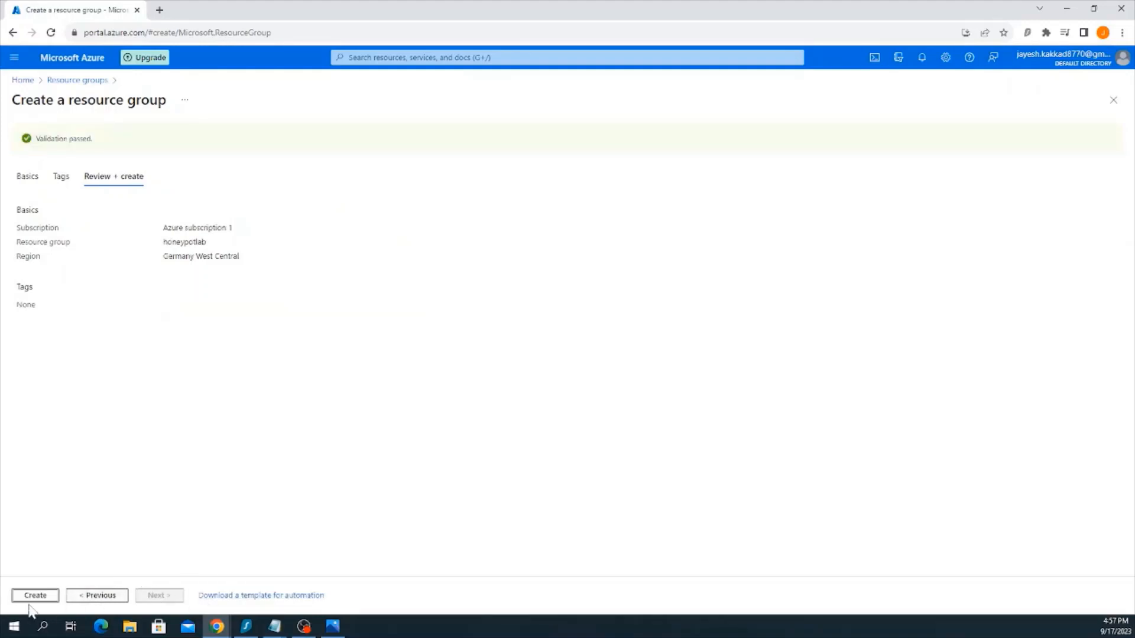
{"action": "left_click", "coordinate": [36, 595]}
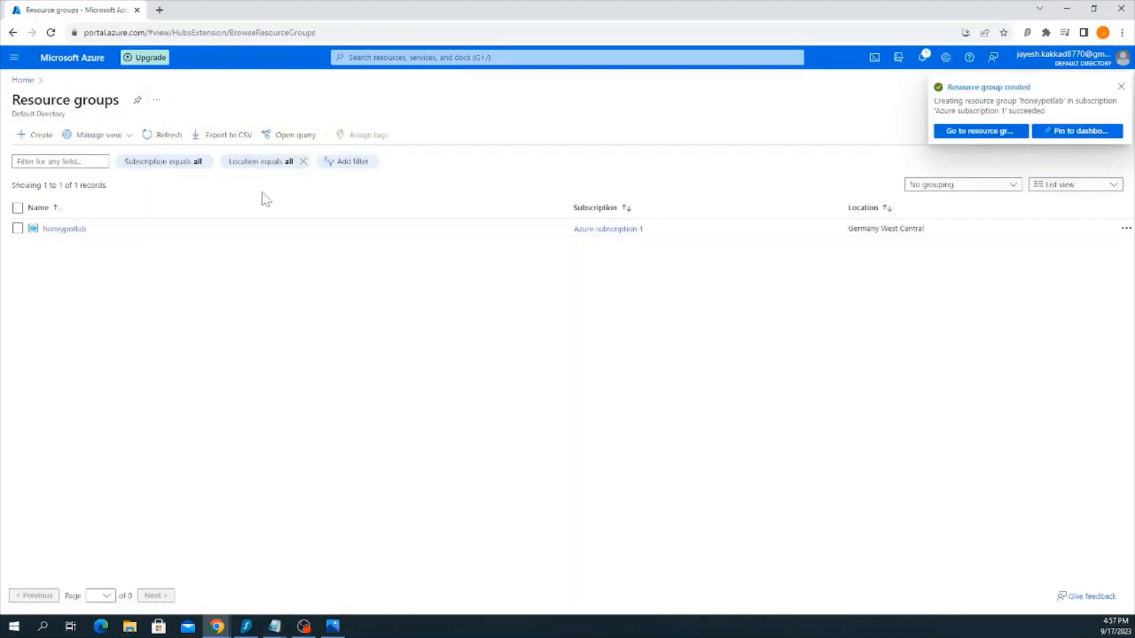
Find the Virtual machines service and start creating a new Azure virtual machine
{"action": "left_click", "coordinate": [414, 57]}
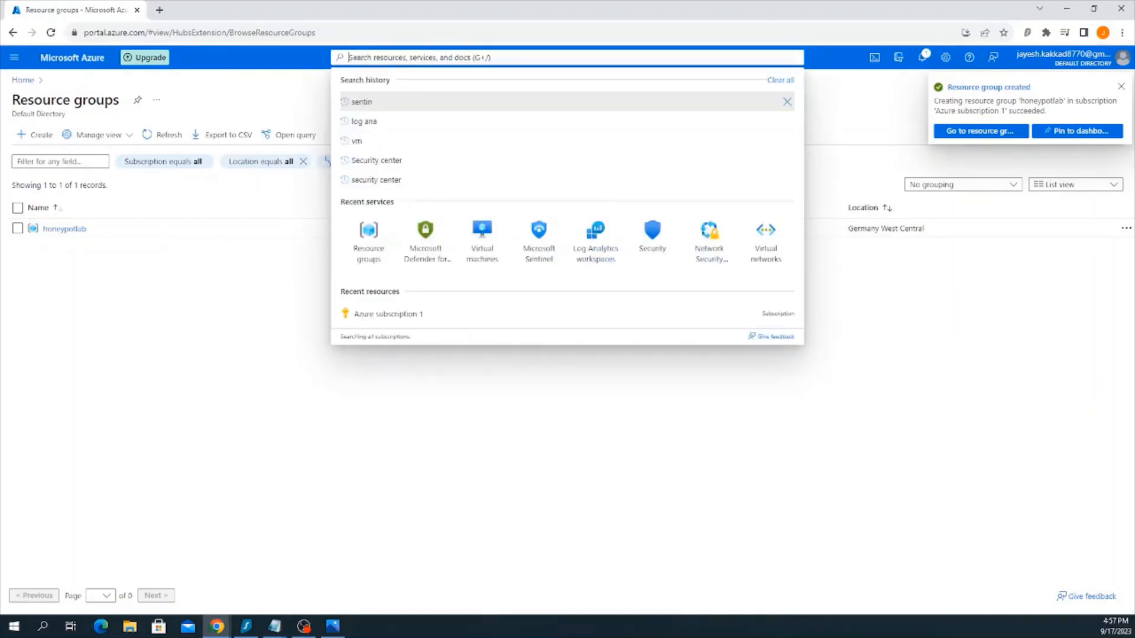
{"action": "type", "text": "virtual"}
{"action": "left_click", "coordinate": [448, 153]}
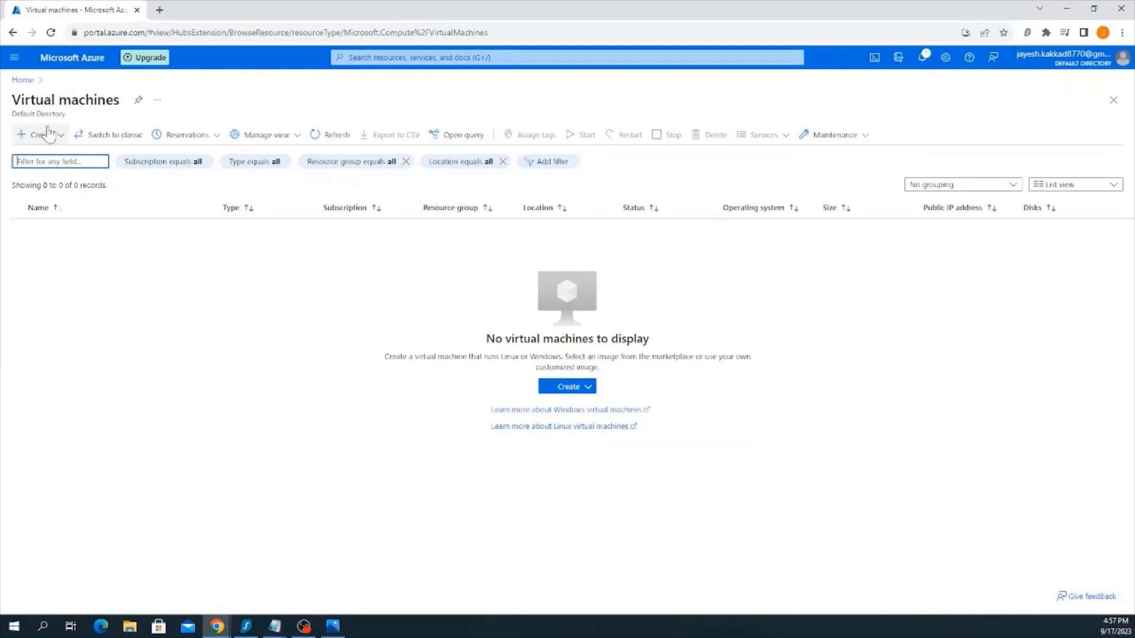
{"action": "left_click", "coordinate": [48, 135]}
{"action": "left_click", "coordinate": [94, 159]}
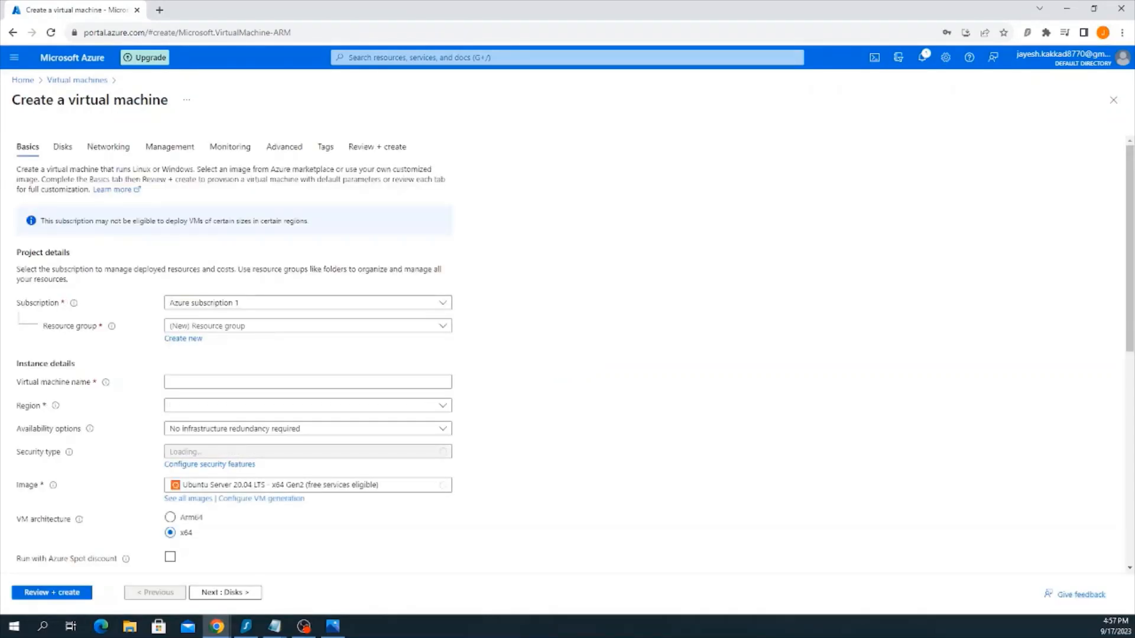
Assign the virtual machine to the honeypotlab resource group and name it honeypotvm
{"action": "left_click", "coordinate": [221, 327]}
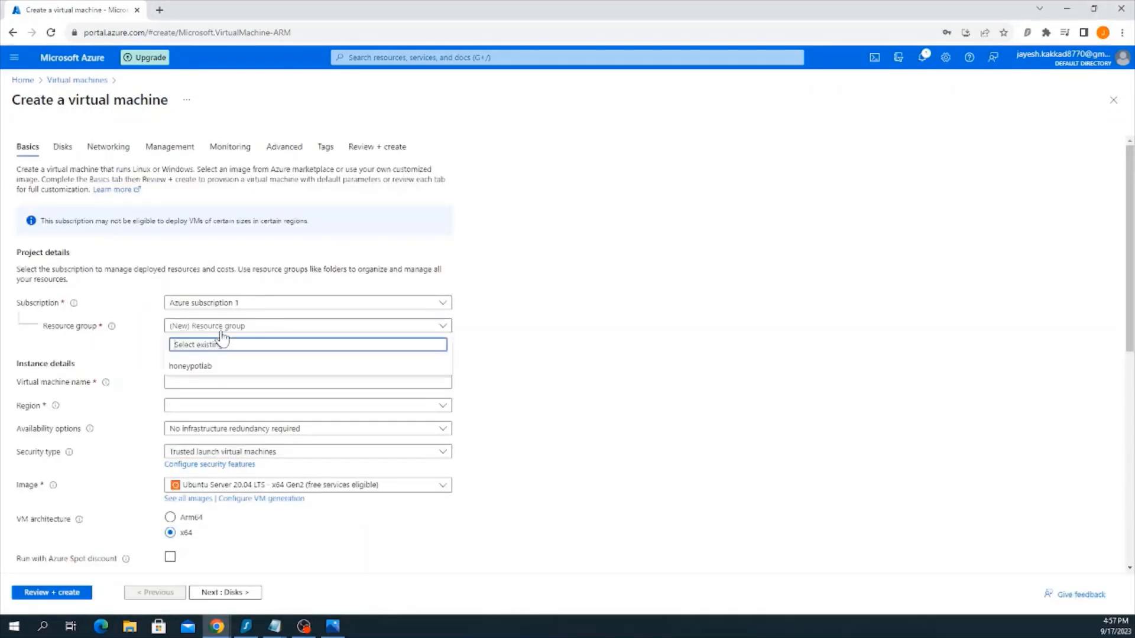
{"action": "left_click", "coordinate": [212, 366]}
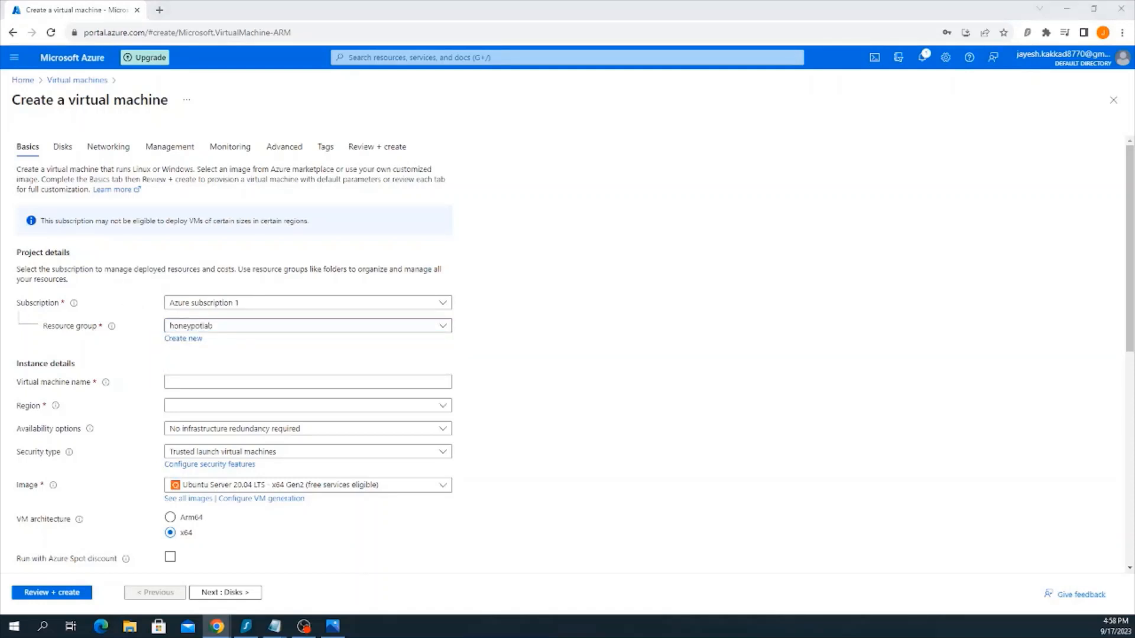
{"action": "left_click", "coordinate": [177, 379]}
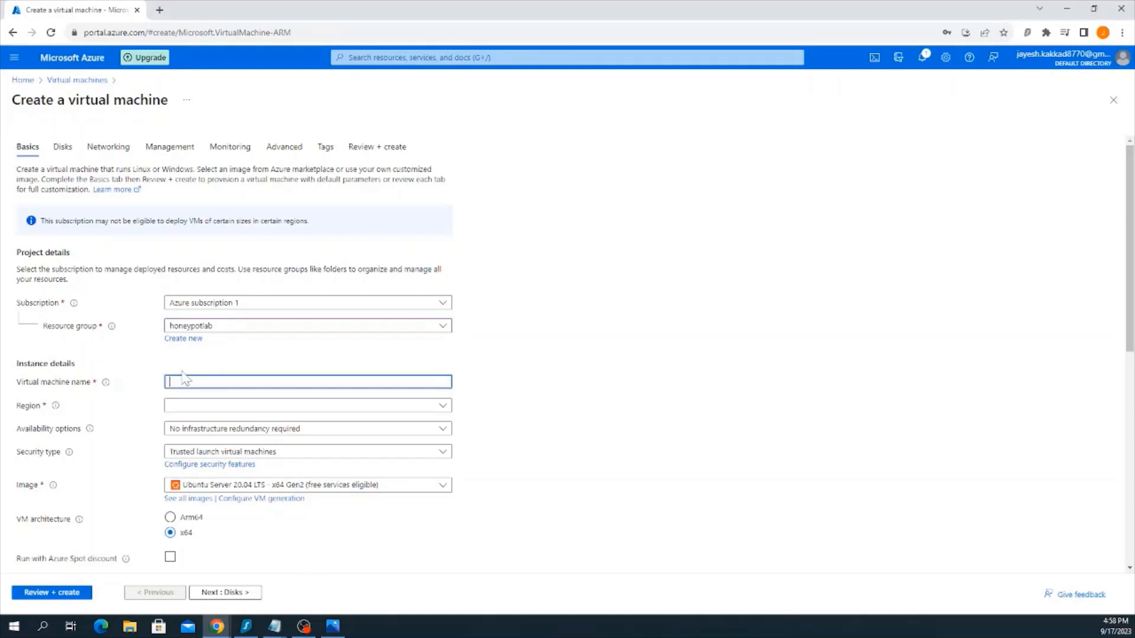
{"action": "type", "text": "honeypotvm"}
Set the virtual machine's region to (Europe) West Europe
{"action": "scroll", "coordinate": [198, 319], "scroll_direction": "down", "scroll_amount": 1}
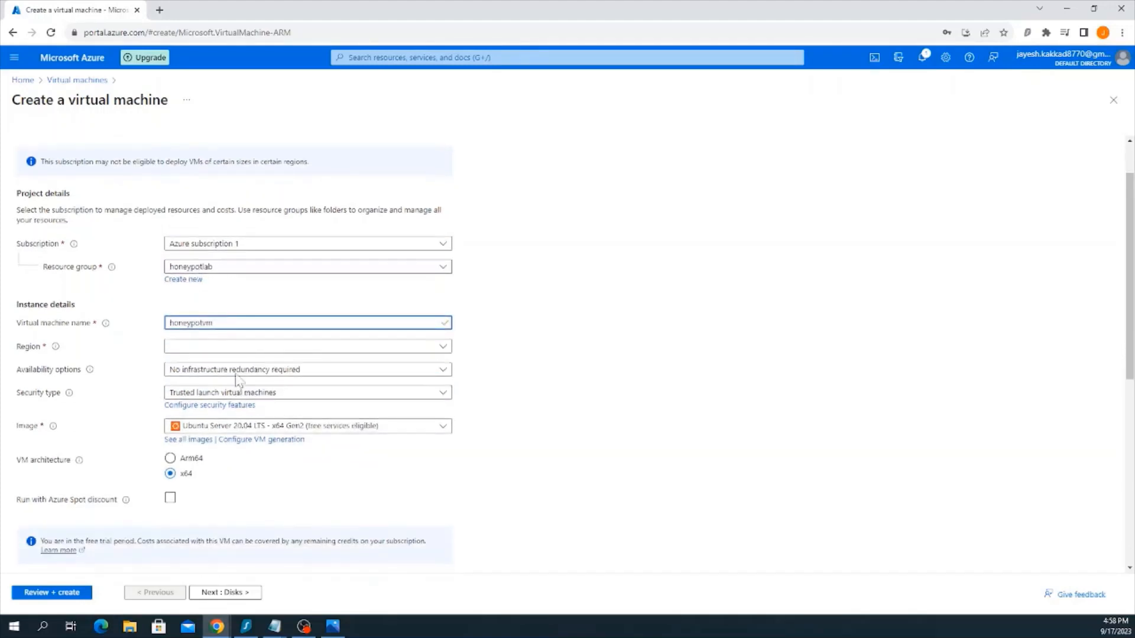
{"action": "left_click", "coordinate": [228, 348]}
{"action": "scroll", "coordinate": [223, 471], "scroll_direction": "down", "scroll_amount": 5}
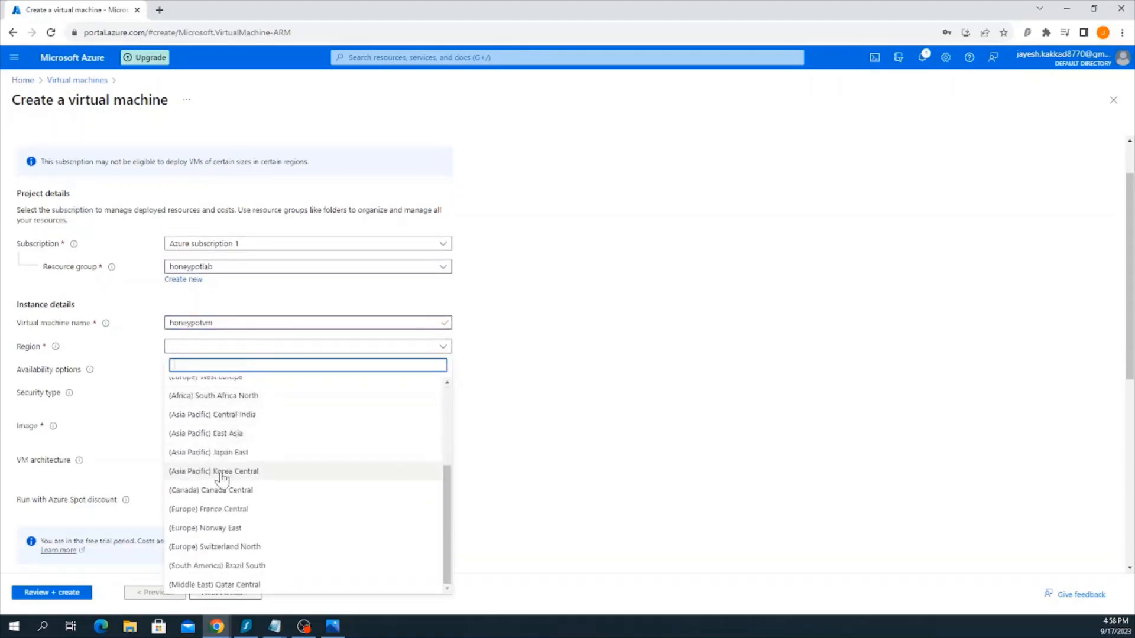
{"action": "scroll", "coordinate": [239, 481], "scroll_direction": "up", "scroll_amount": 4}
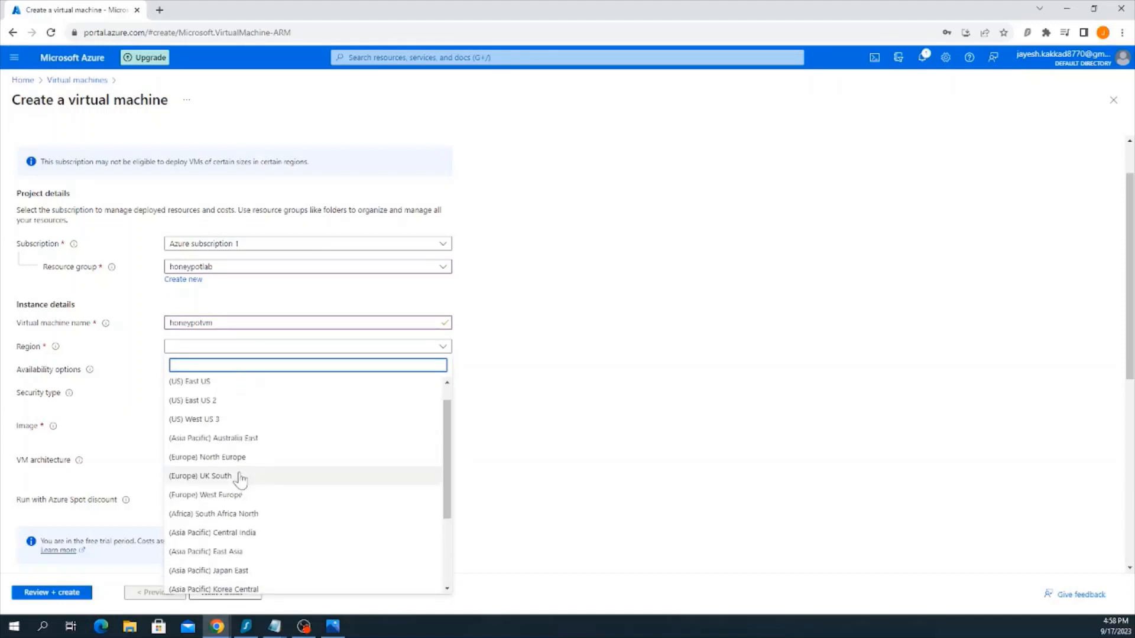
{"action": "scroll", "coordinate": [234, 473], "scroll_direction": "down", "scroll_amount": 2}
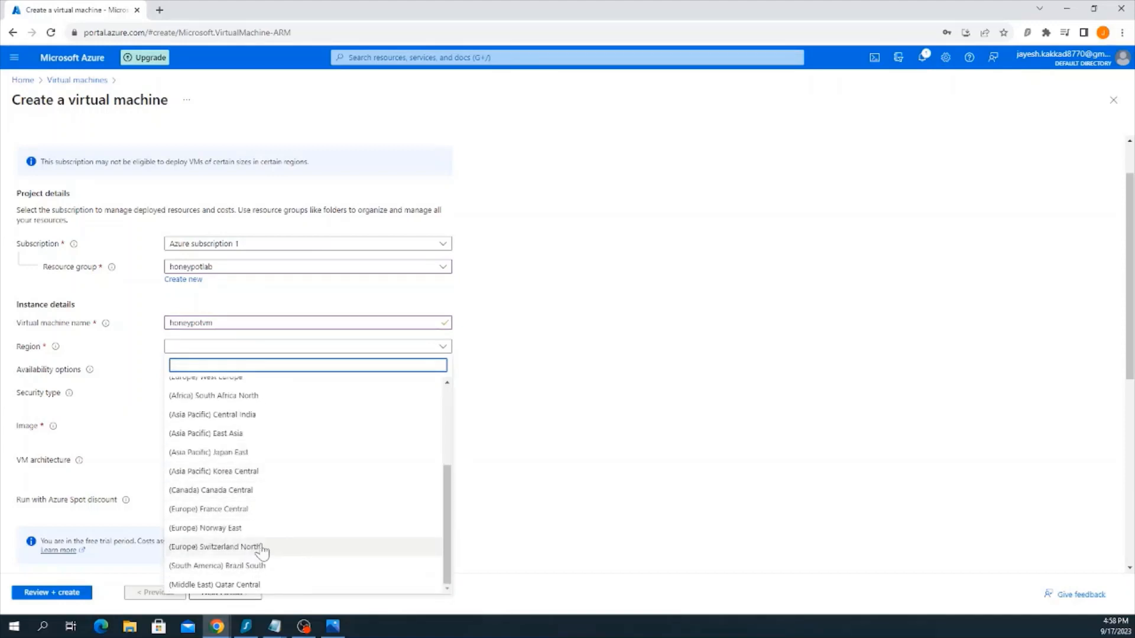
{"action": "scroll", "coordinate": [270, 565], "scroll_direction": "up", "scroll_amount": 3}
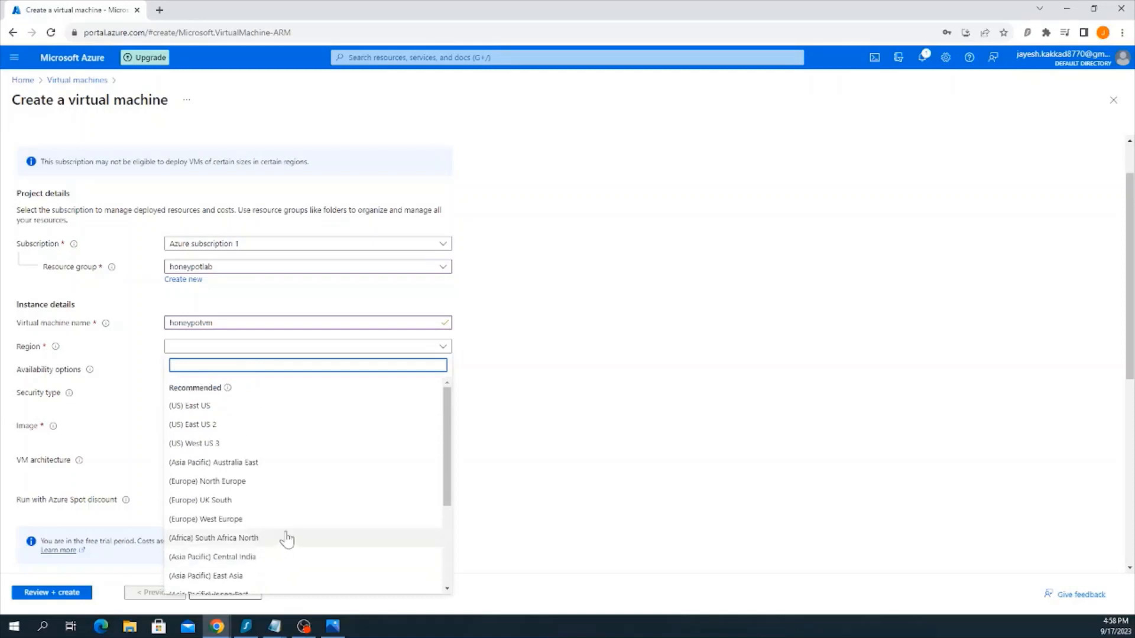
{"action": "scroll", "coordinate": [280, 482], "scroll_direction": "down", "scroll_amount": 1}
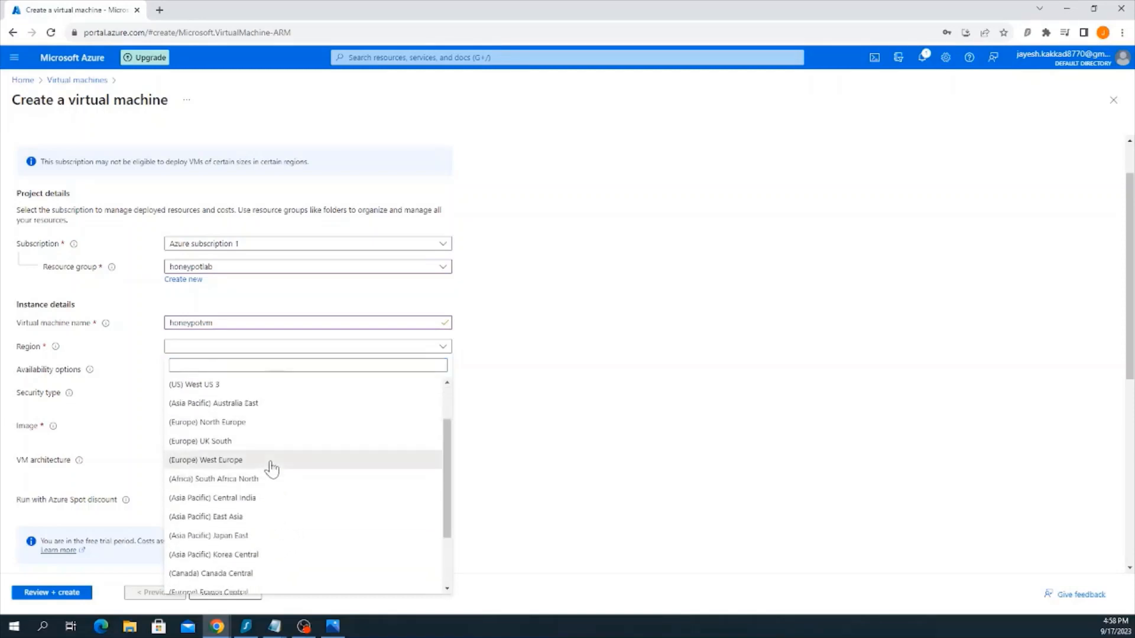
{"action": "left_click", "coordinate": [271, 467]}
Set the security type to Standard and choose the Windows 10 Pro, version 22H2 - x64 Gen2 image
{"action": "scroll", "coordinate": [256, 420], "scroll_direction": "down", "scroll_amount": 2}
{"action": "left_click", "coordinate": [277, 312]}
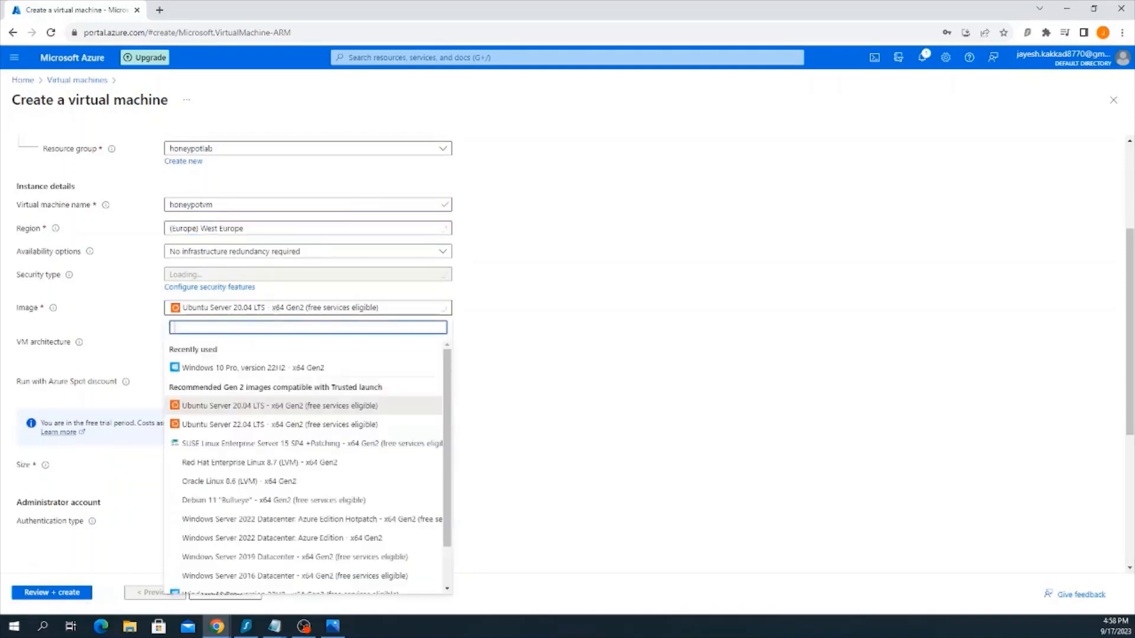
{"action": "left_click", "coordinate": [362, 274]}
{"action": "left_click", "coordinate": [265, 306]}
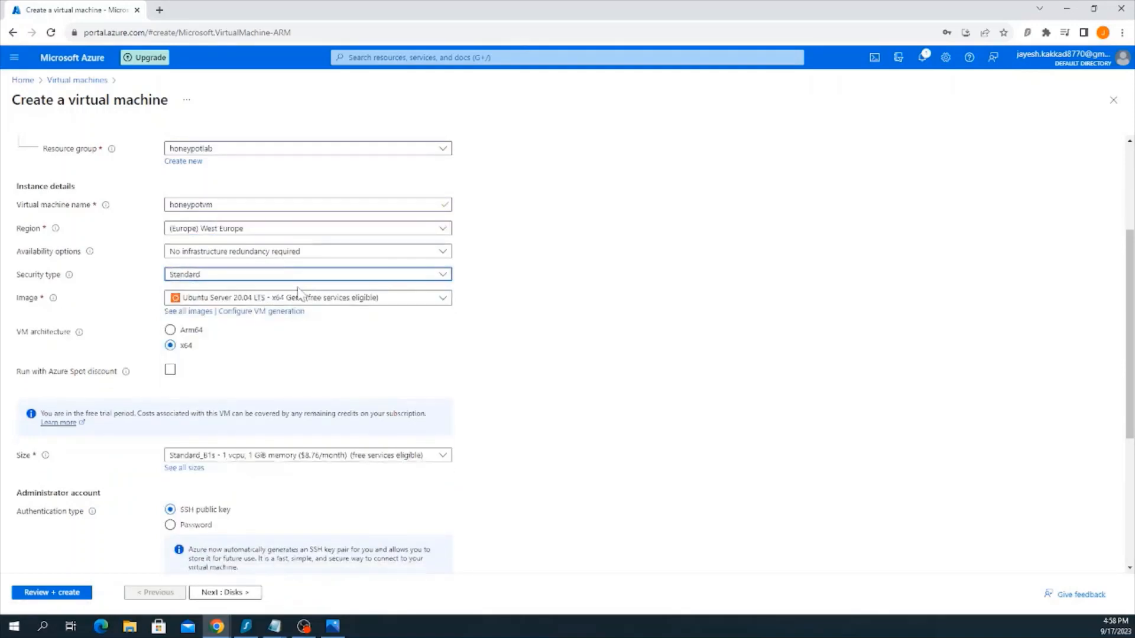
{"action": "left_click", "coordinate": [269, 297]}
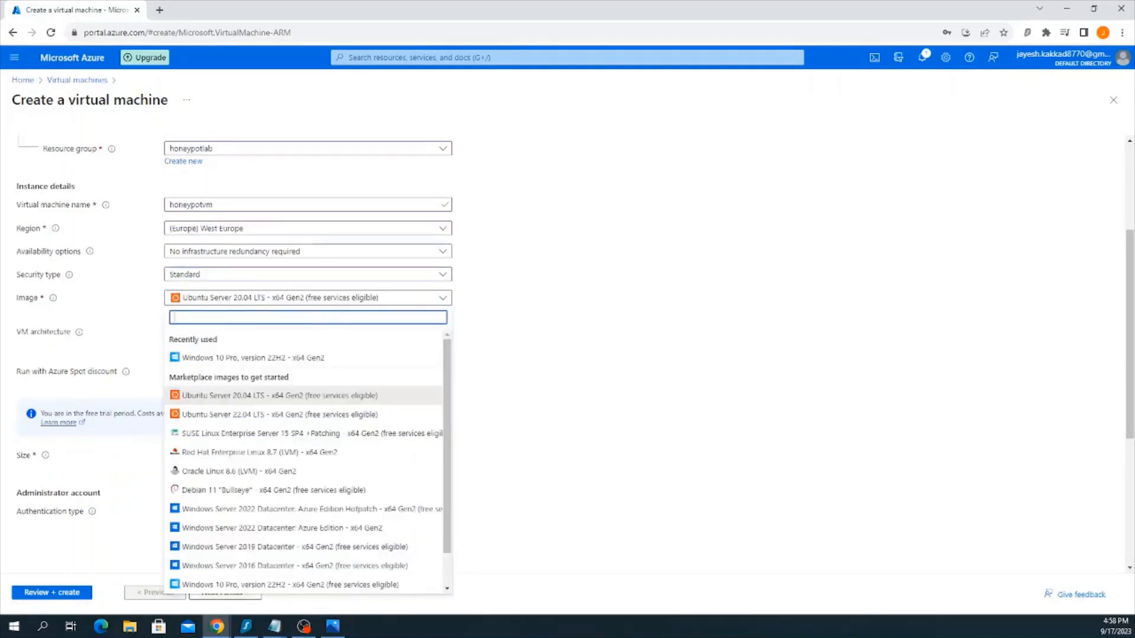
{"action": "left_click", "coordinate": [296, 357]}
Set the administrator account's username to honeypotadmin
{"action": "scroll", "coordinate": [222, 343], "scroll_direction": "down", "scroll_amount": 2}
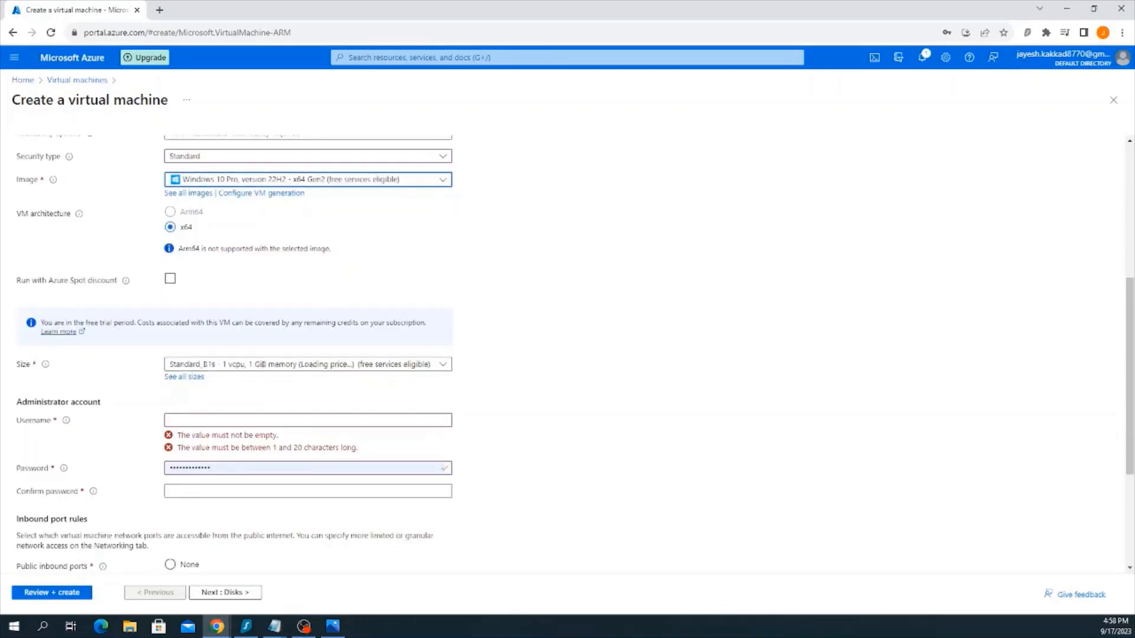
{"action": "left_click", "coordinate": [237, 420]}
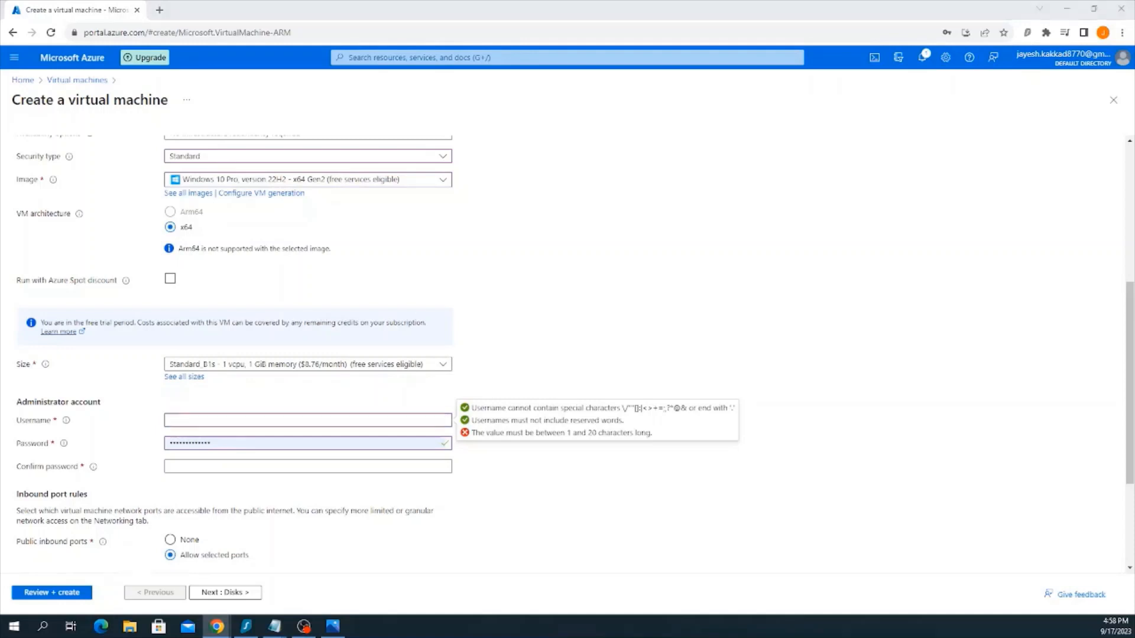
{"action": "left_click", "coordinate": [236, 420]}
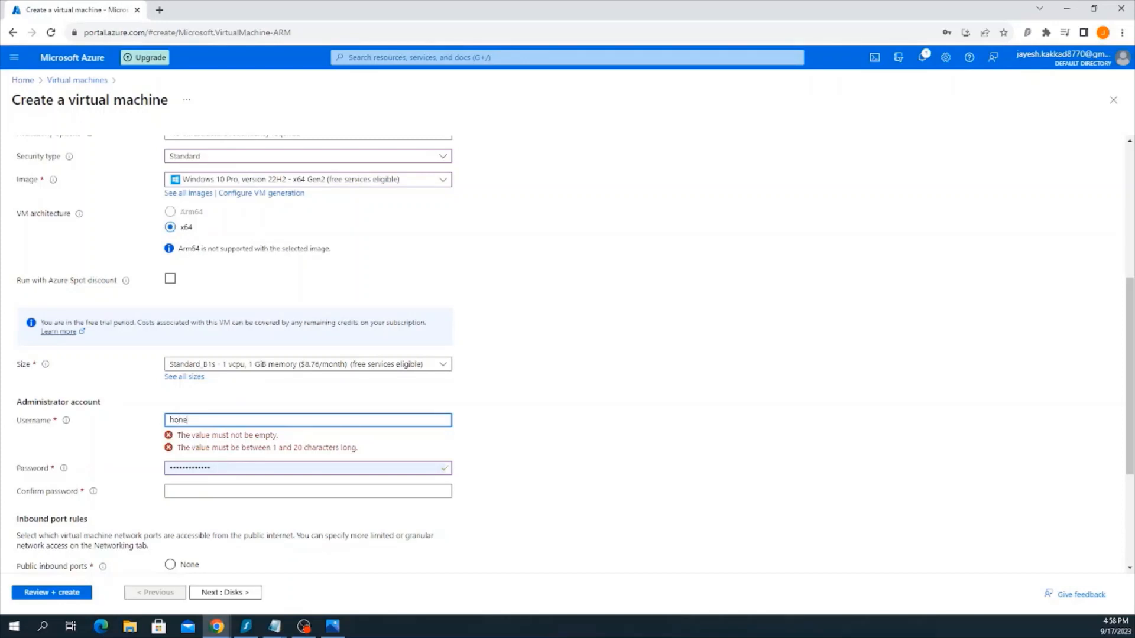
{"action": "type", "text": "ypot"}
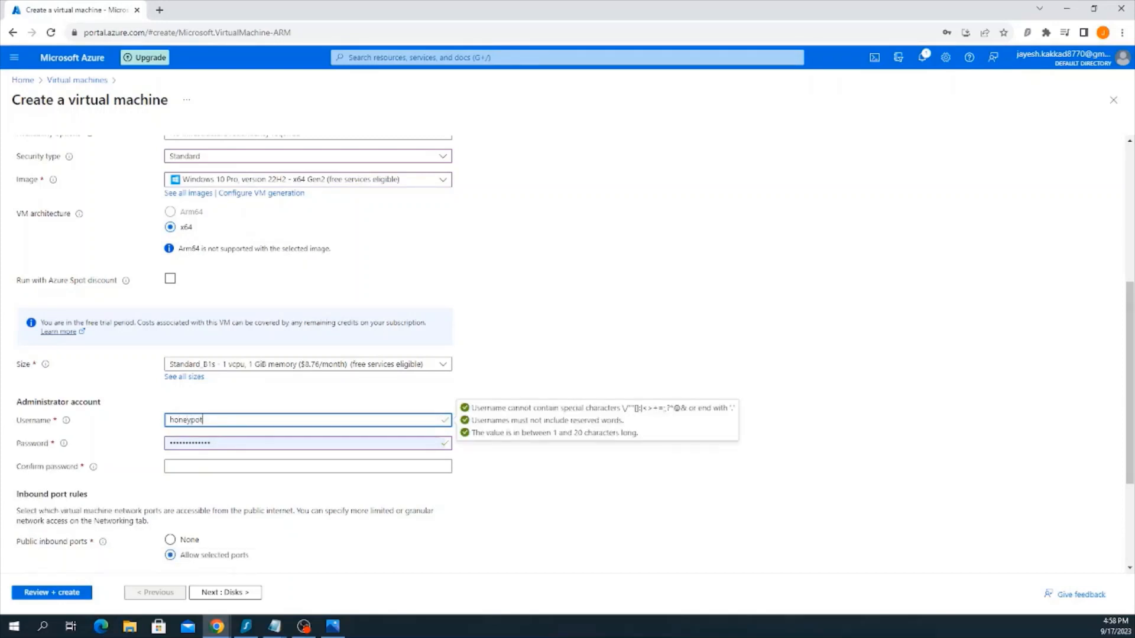
{"action": "type", "text": "admin"}
Enter the administrator account's password and repeat it in the password confirmation
{"action": "key", "text": "Tab"}
{"action": "type", "text": "abc"}
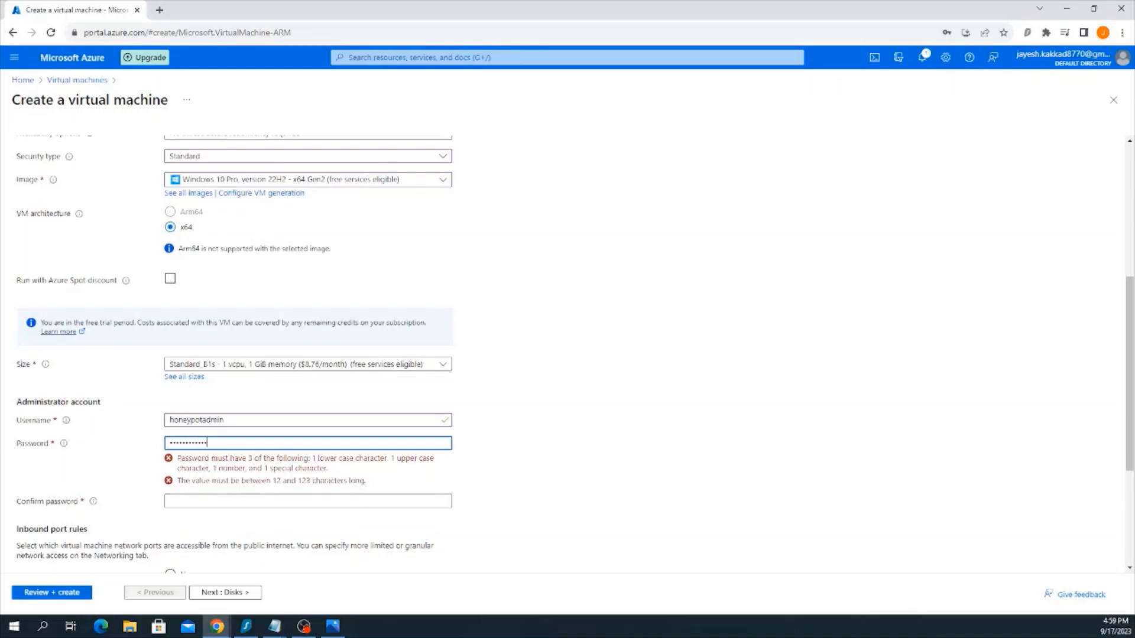
{"action": "key", "text": "Tab"}
{"action": "type", "text": "••••"}
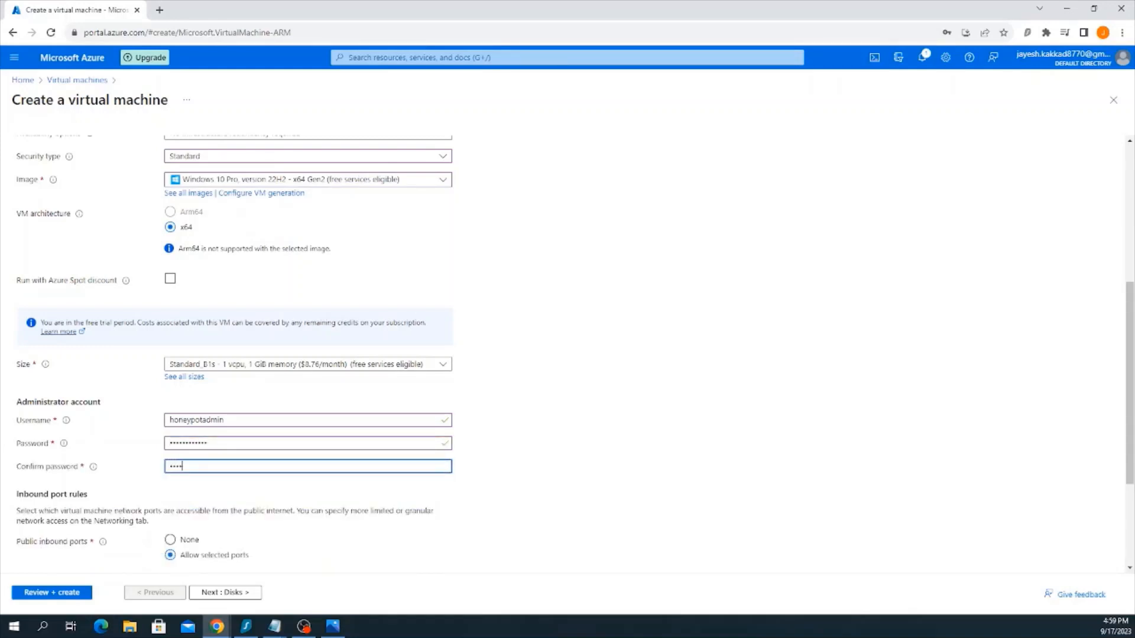
{"action": "type", "text": "•"}
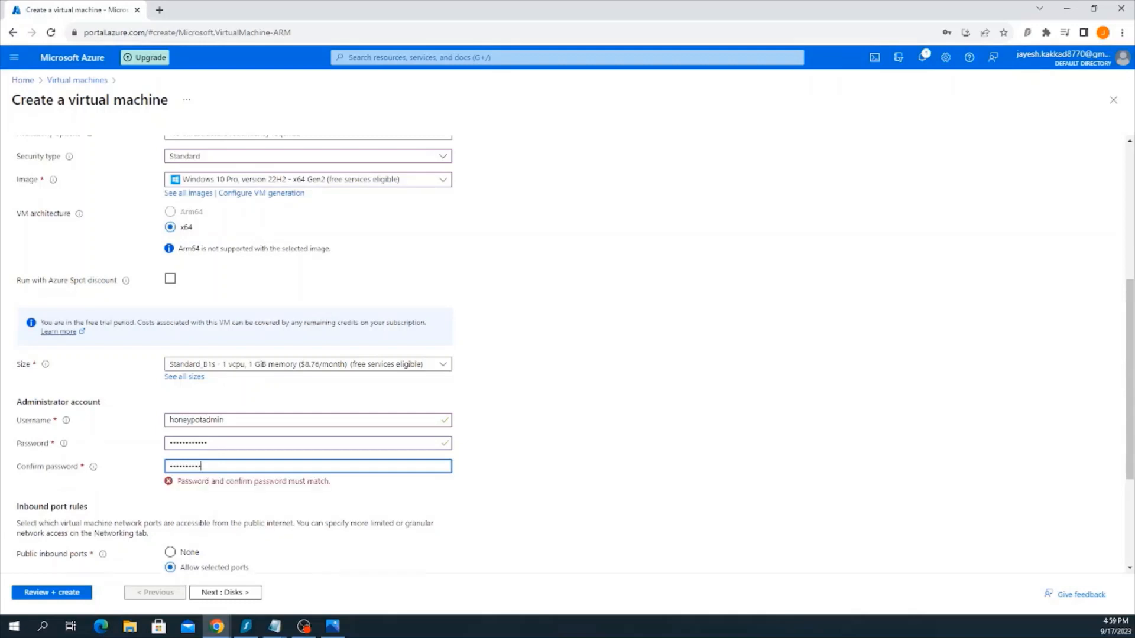
Confirm the eligible Windows 10/11 multi-tenant hosting license and continue past the disk settings to networking
{"action": "scroll", "coordinate": [232, 514], "scroll_direction": "down", "scroll_amount": 3}
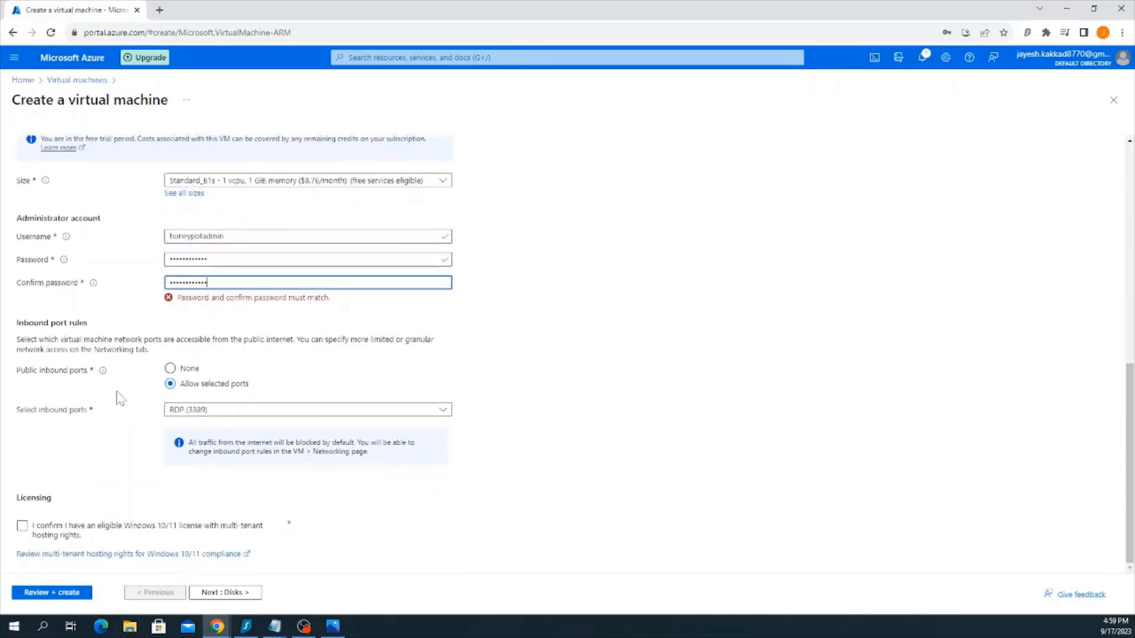
{"action": "left_click", "coordinate": [22, 528]}
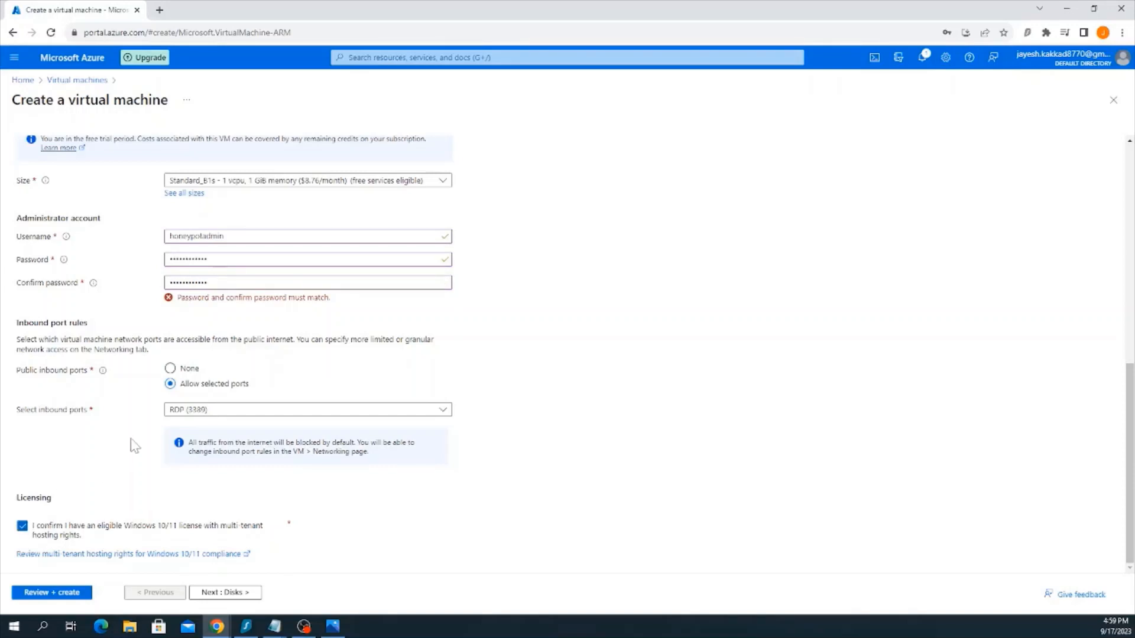
{"action": "left_click", "coordinate": [223, 593]}
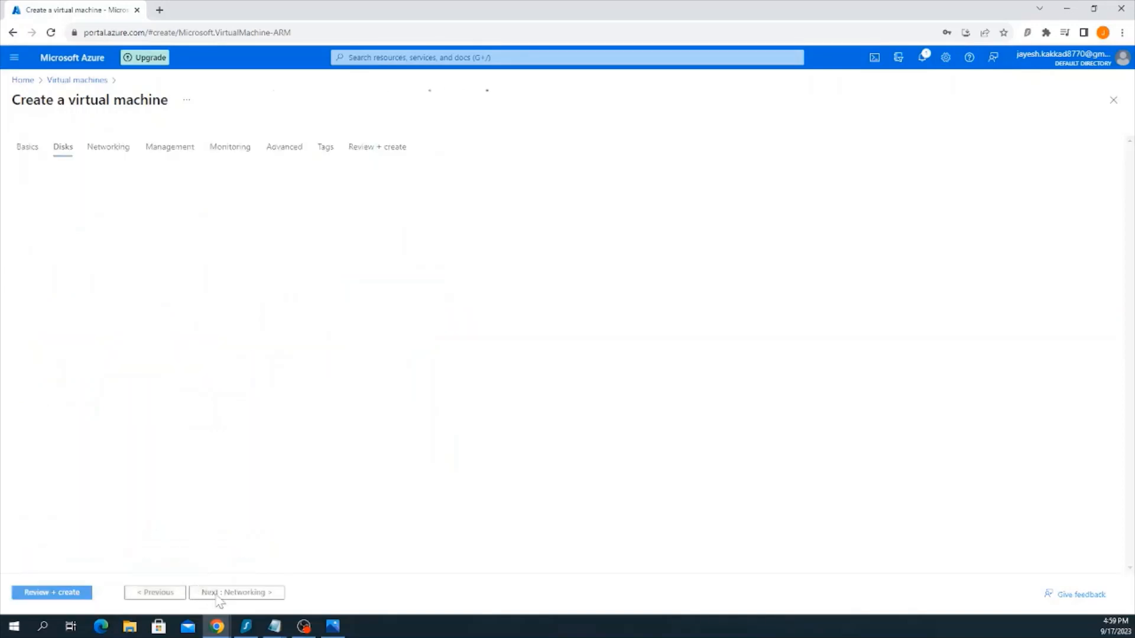
{"action": "left_click", "coordinate": [222, 593]}
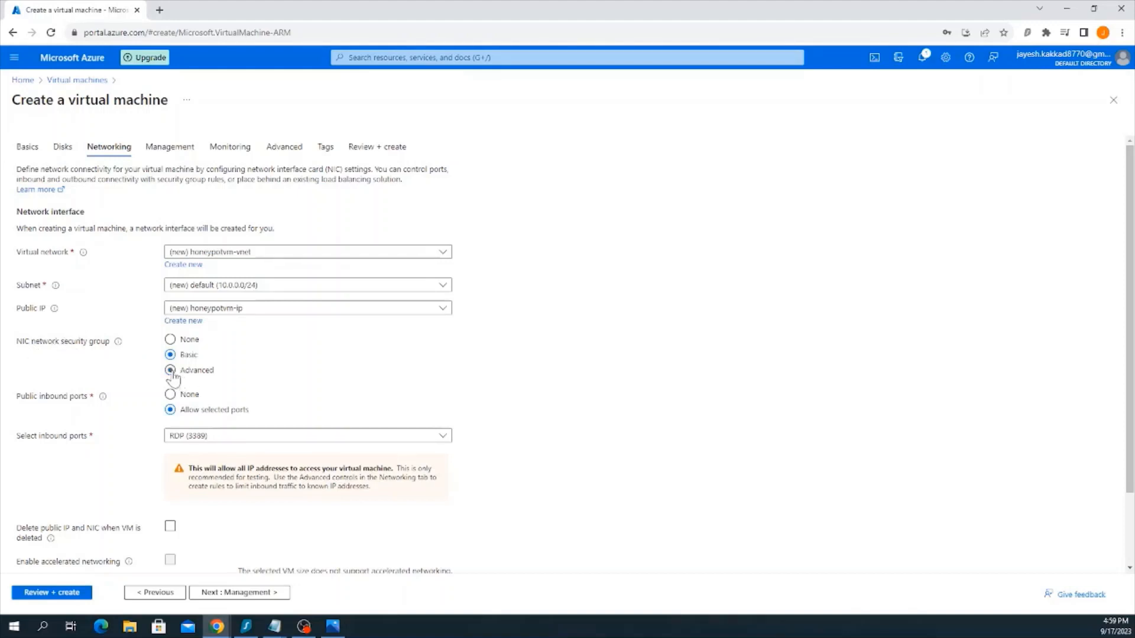
Set the NIC network security group to Advanced and delete the default-allow-rdp inbound rule from the new security group
{"action": "left_click", "coordinate": [171, 371]}
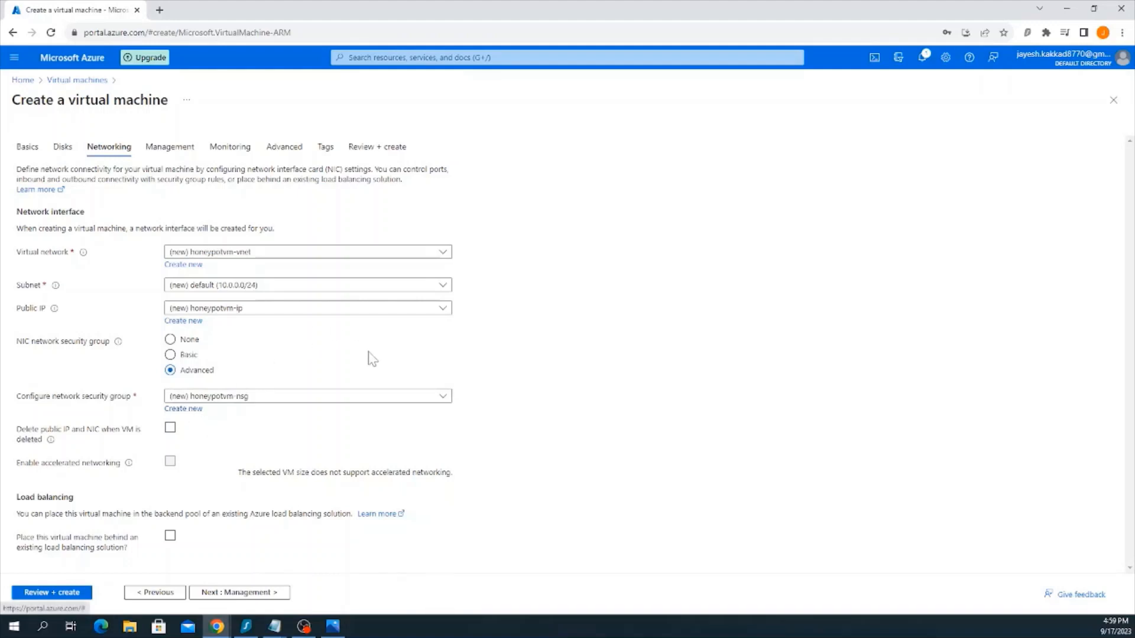
{"action": "left_click", "coordinate": [188, 408]}
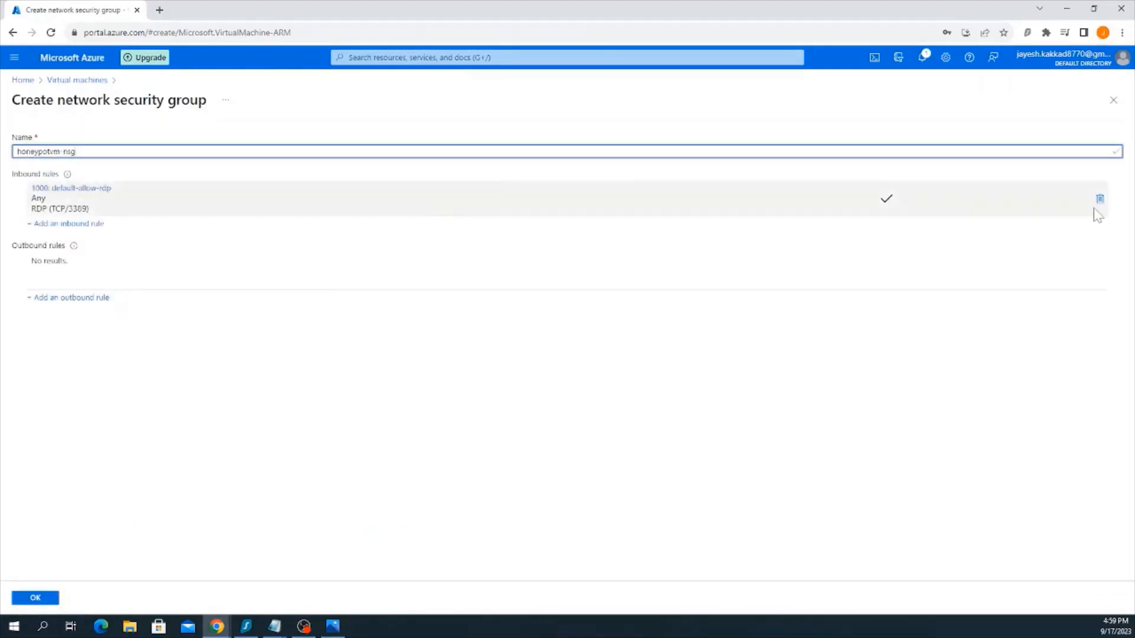
{"action": "left_click", "coordinate": [1099, 205]}
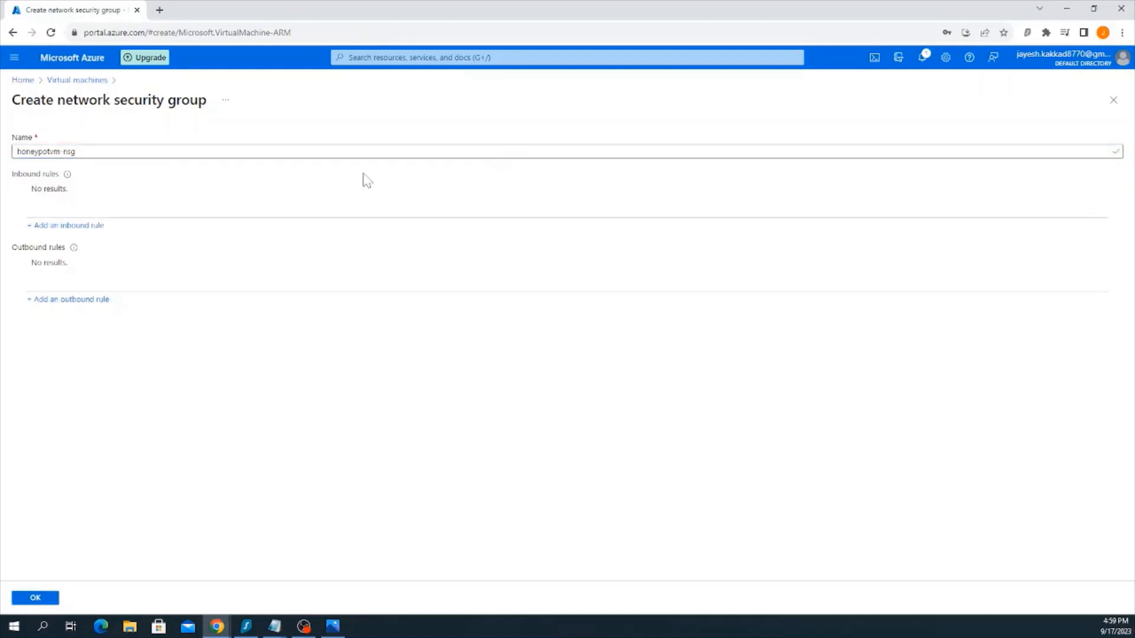
Add an inbound security rule to the new network security group with destination port ranges * and priority 100
{"action": "left_click", "coordinate": [95, 225]}
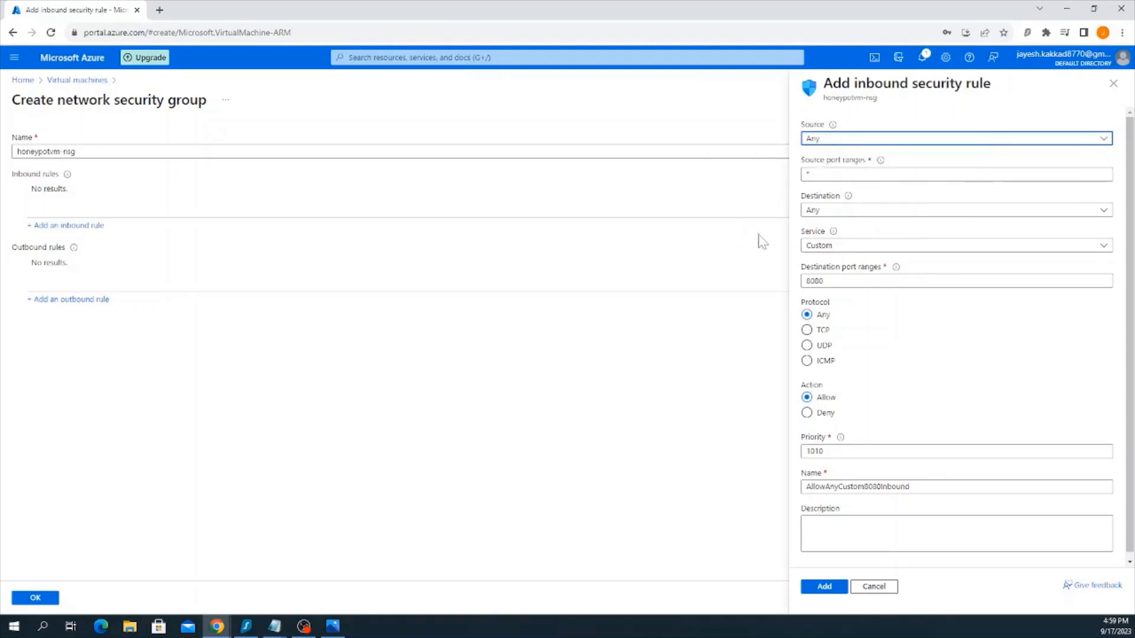
{"action": "left_click_drag", "start_coordinate": [843, 281], "coordinate": [717, 281]}
{"action": "key", "text": "BackSpace"}
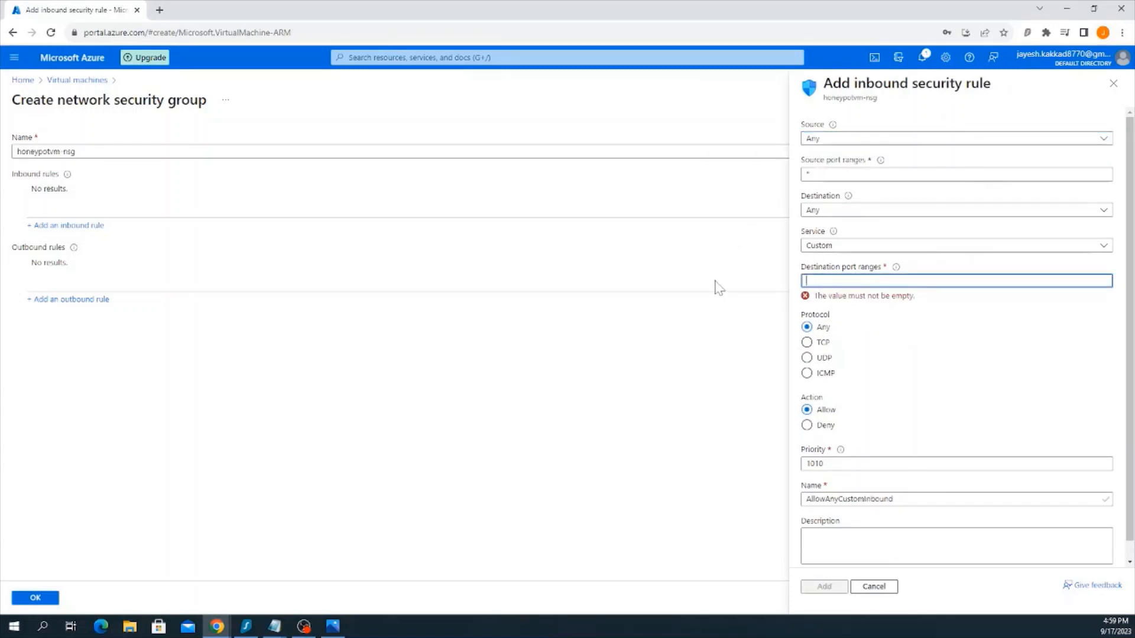
{"action": "type", "text": "*"}
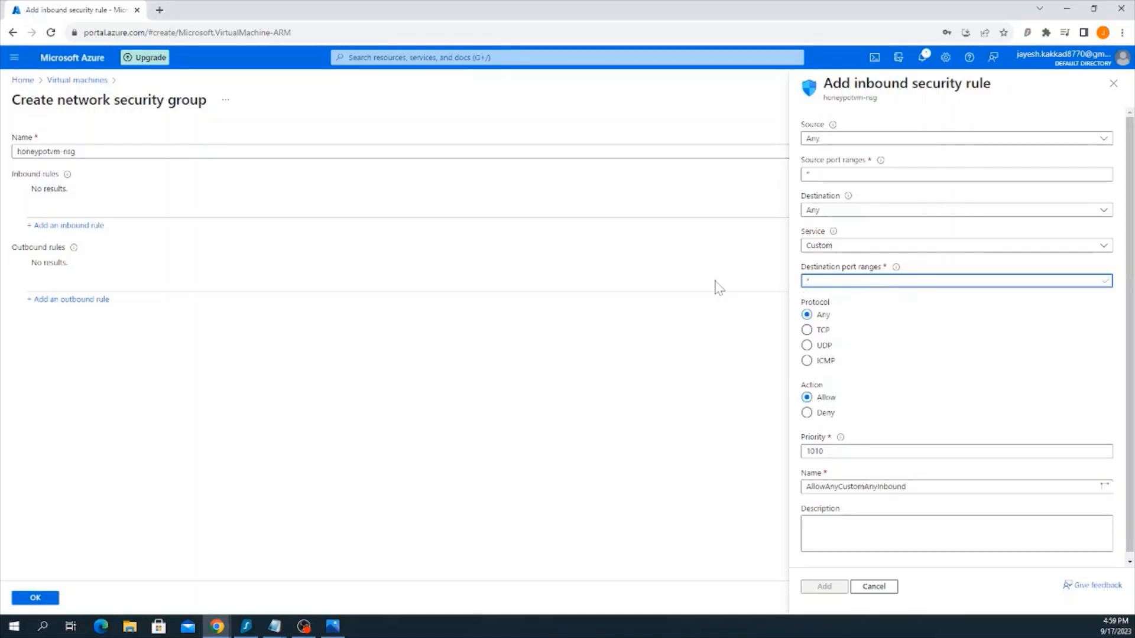
{"action": "left_click", "coordinate": [835, 450]}
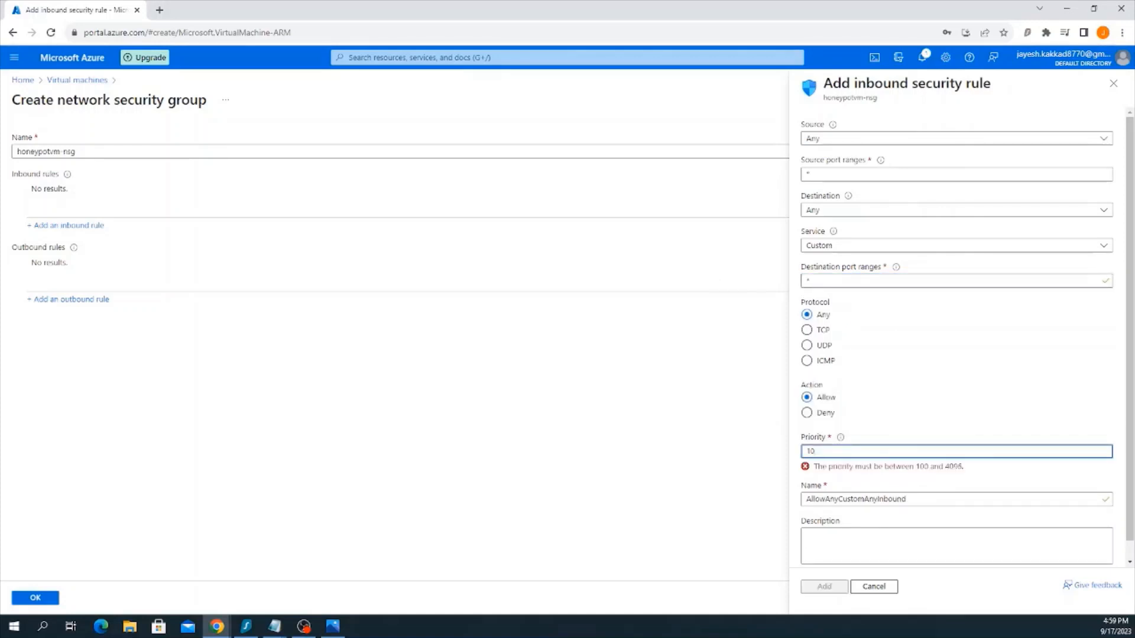
{"action": "type", "text": "0"}
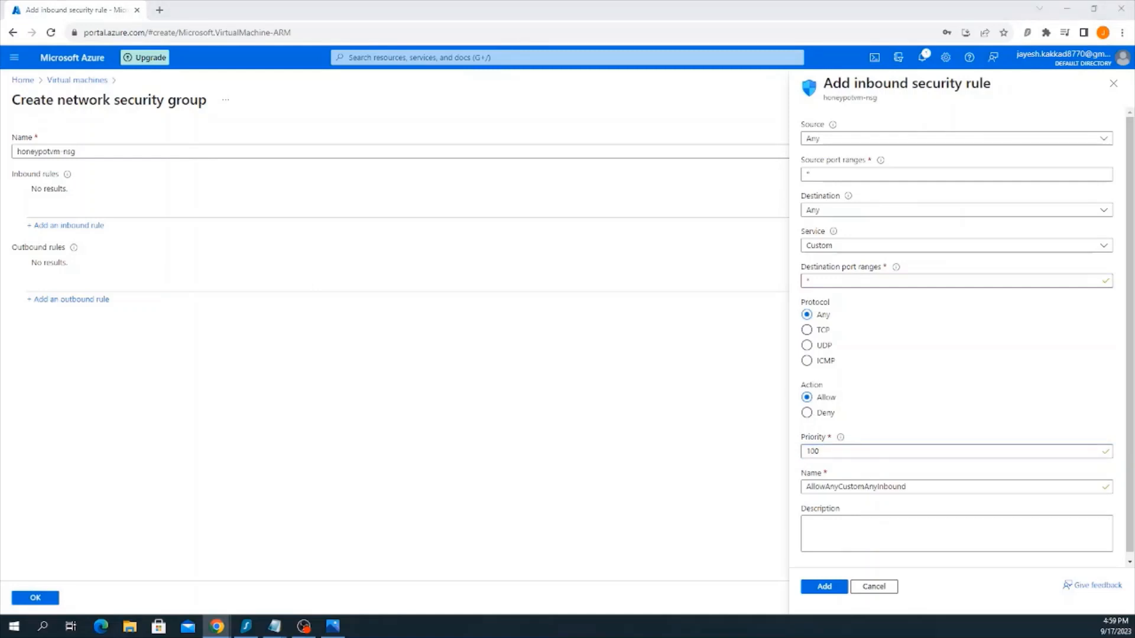
{"action": "left_click", "coordinate": [820, 589]}
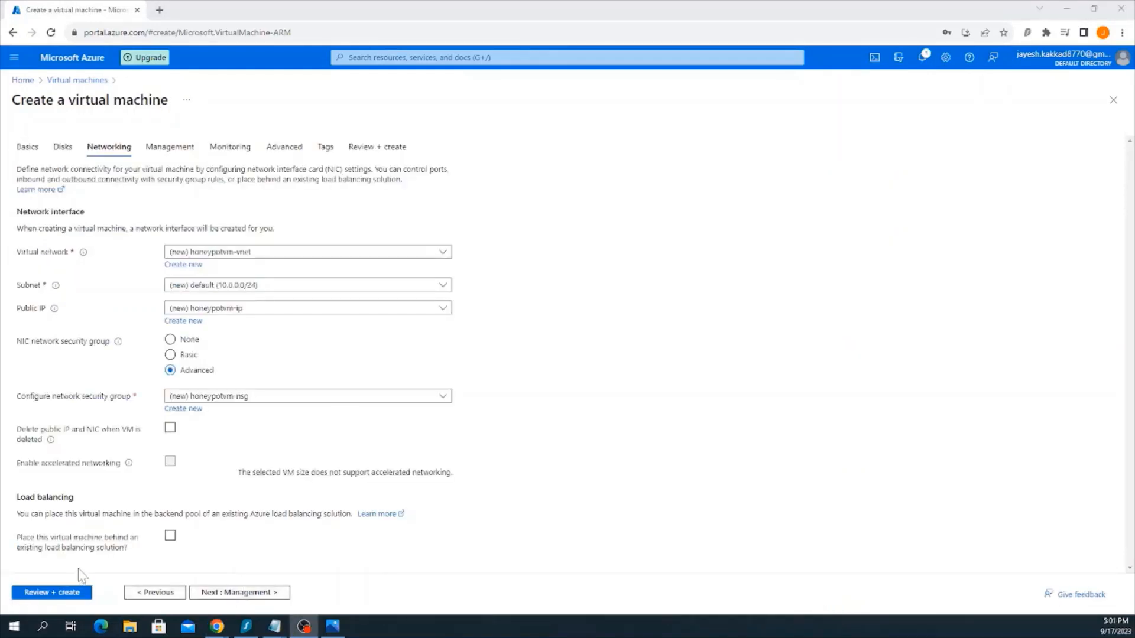
Review the virtual machine's configuration and create the virtual machine
{"action": "left_click", "coordinate": [74, 593]}
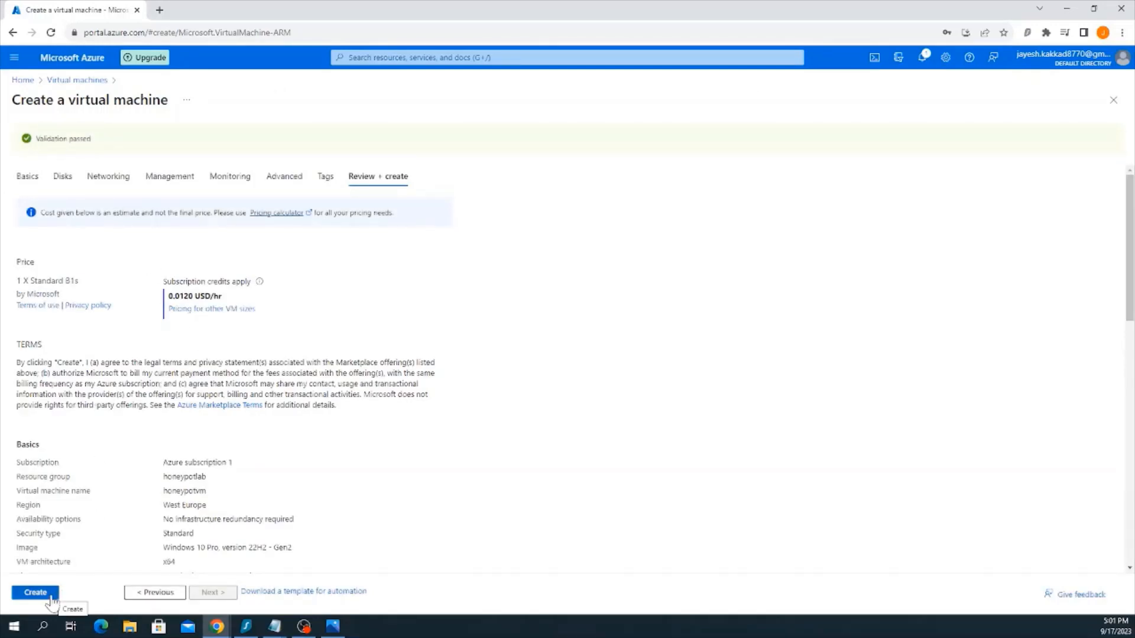
{"action": "left_click", "coordinate": [51, 597]}
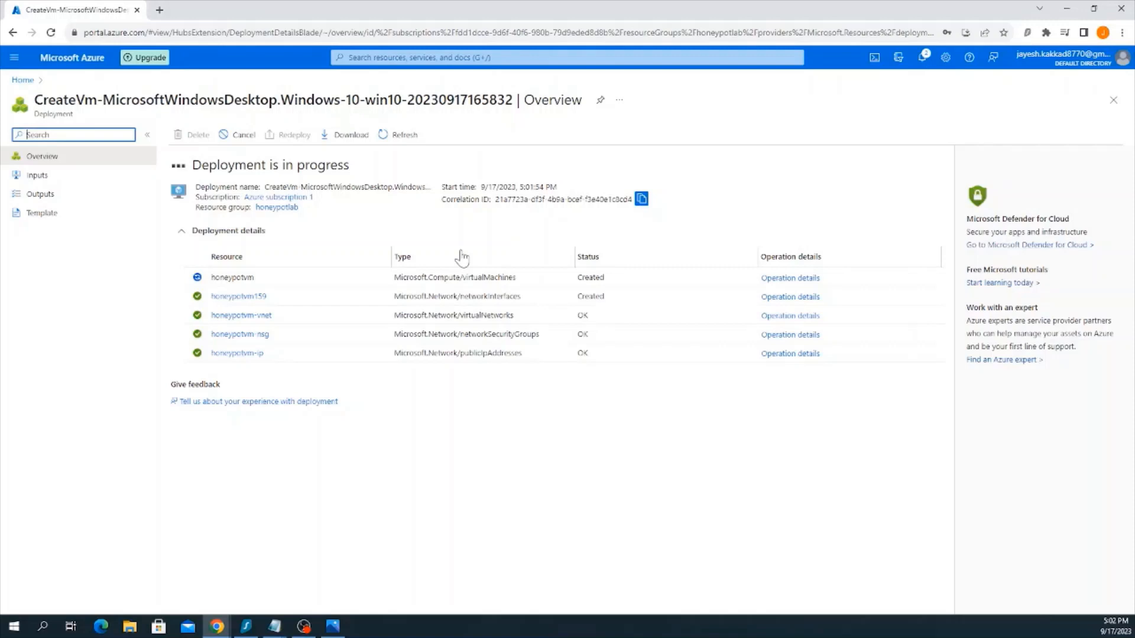
Check the notifications for the progress of the virtual machine deployment
{"action": "key", "text": "alt+Tab"}
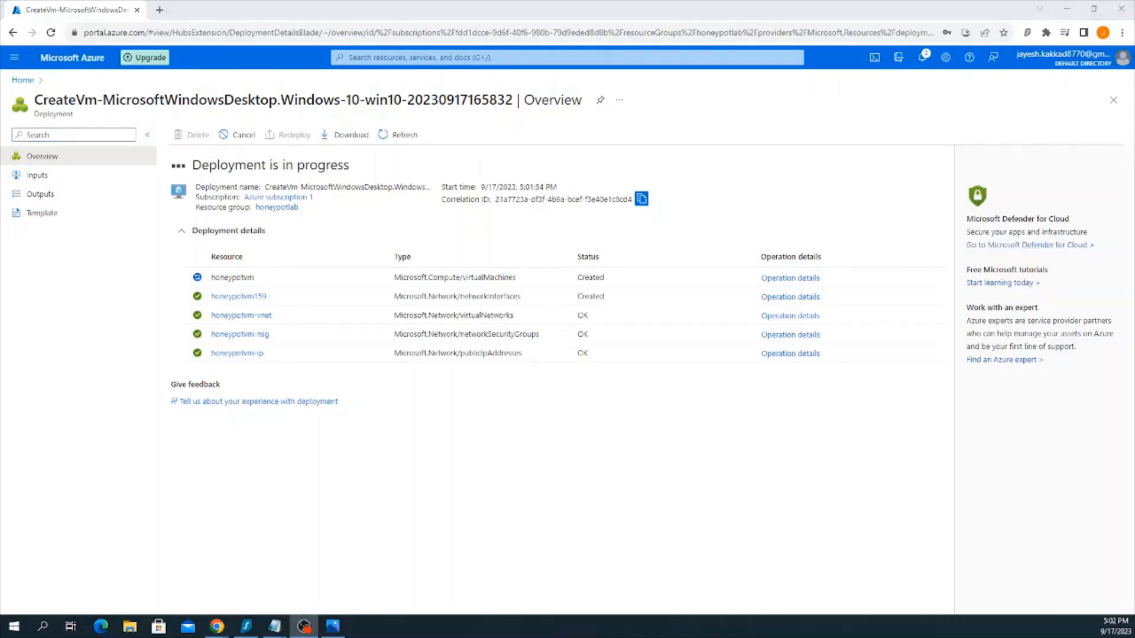
{"action": "key", "text": "alt+Tab"}
{"action": "key", "text": "alt+Tab"}
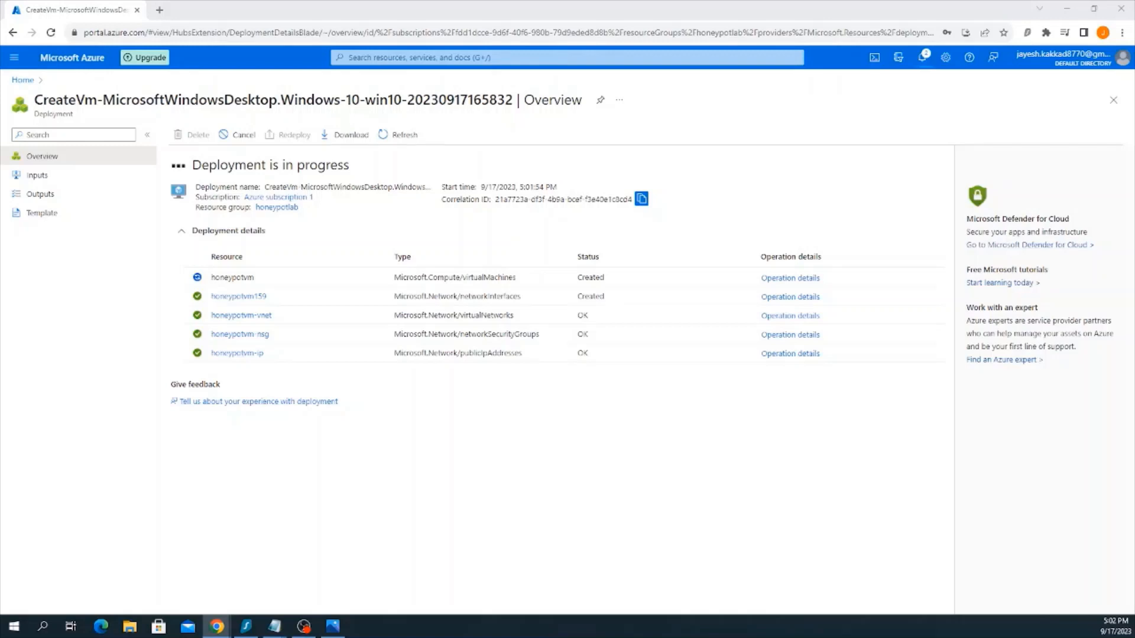
{"action": "left_click", "coordinate": [473, 58]}
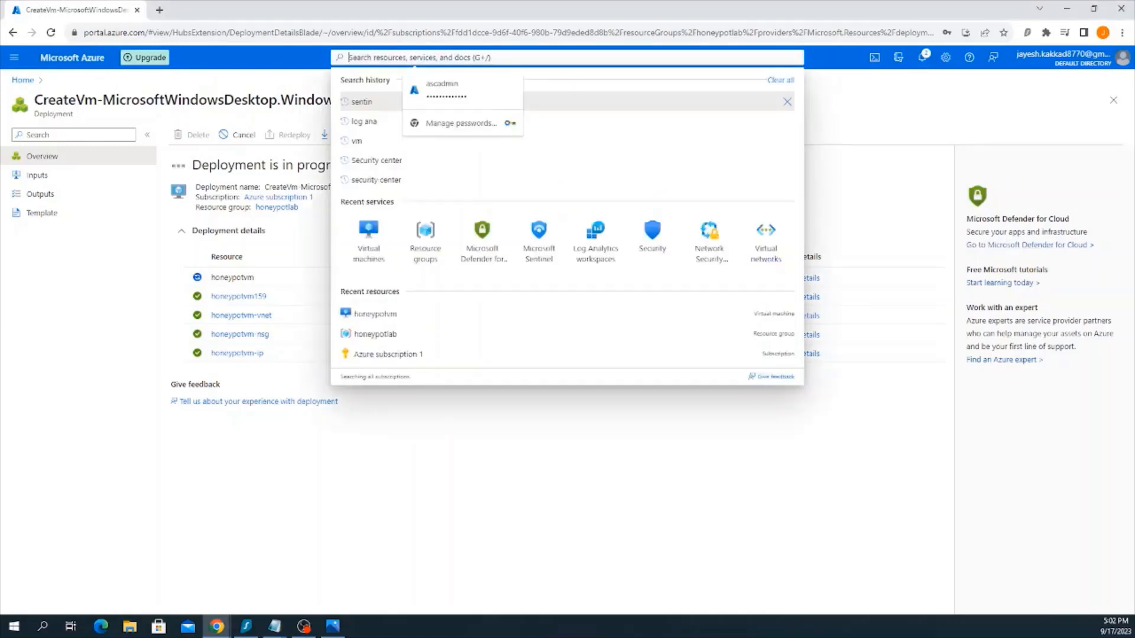
{"action": "left_click", "coordinate": [930, 86]}
{"action": "left_click", "coordinate": [923, 57]}
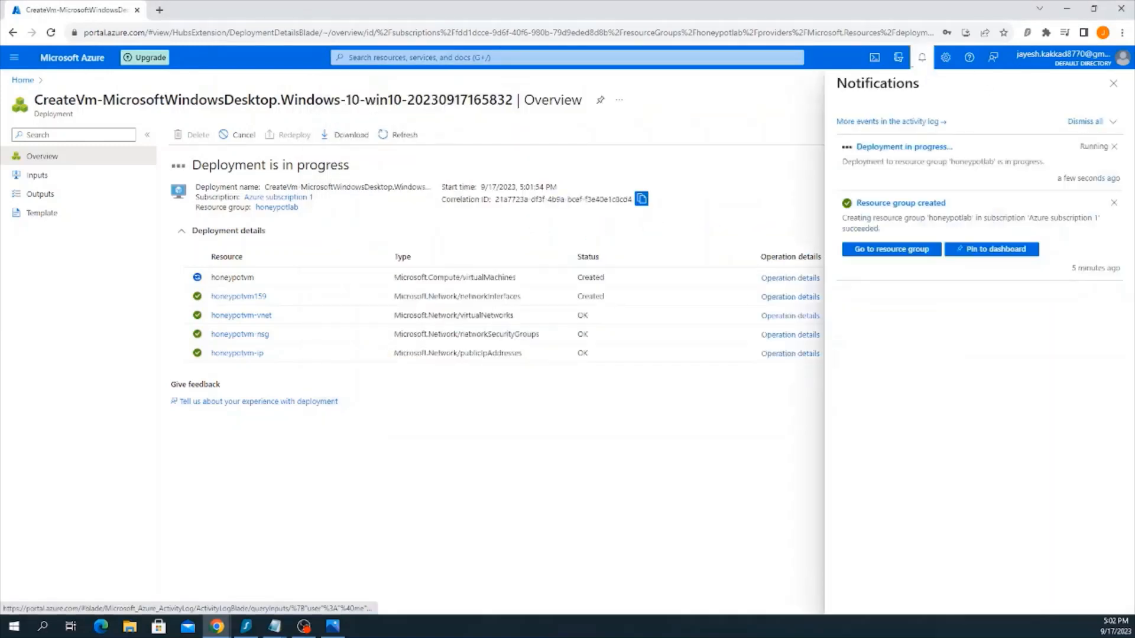
{"action": "left_click", "coordinate": [473, 58]}
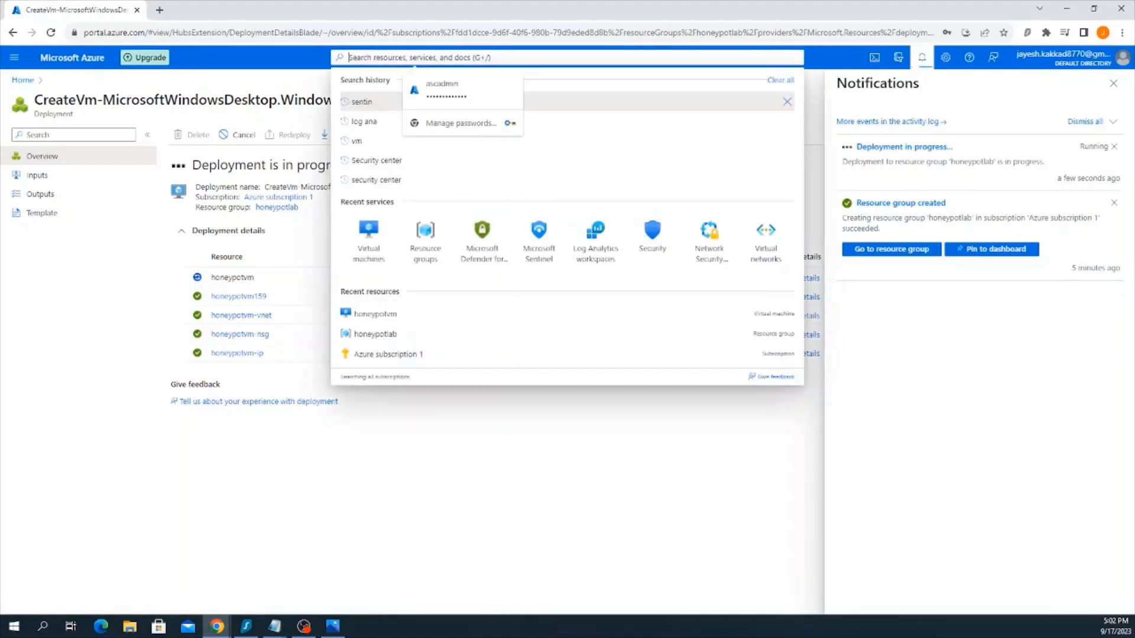
{"action": "left_click", "coordinate": [808, 133]}
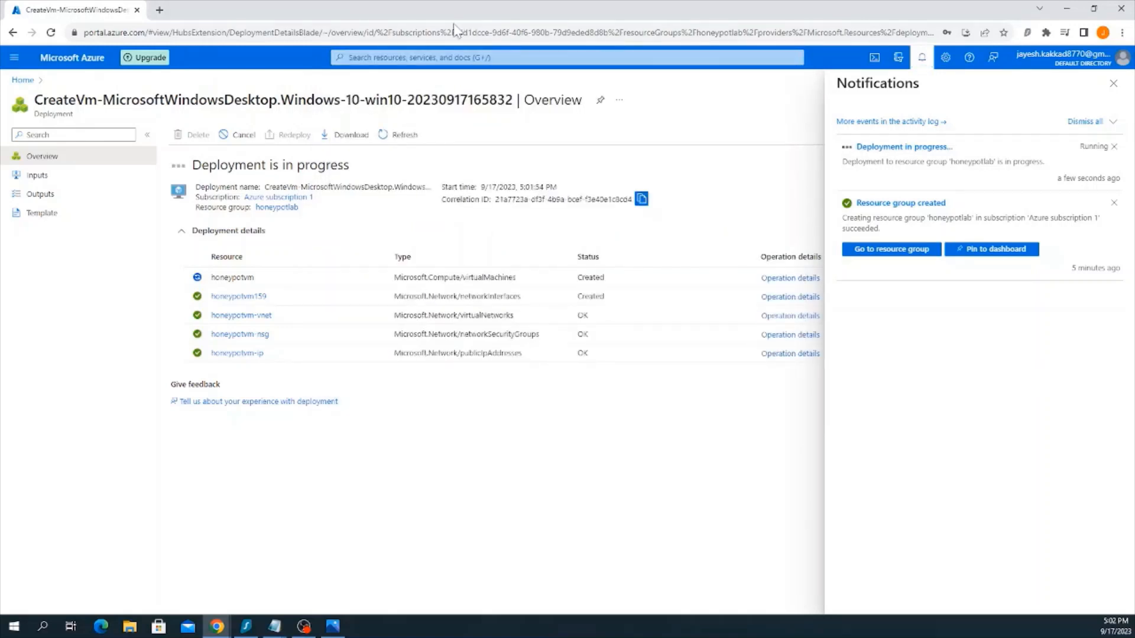
Search for "log an", open Log Analytics workspaces and start creating a new workspace
{"action": "left_click", "coordinate": [457, 57]}
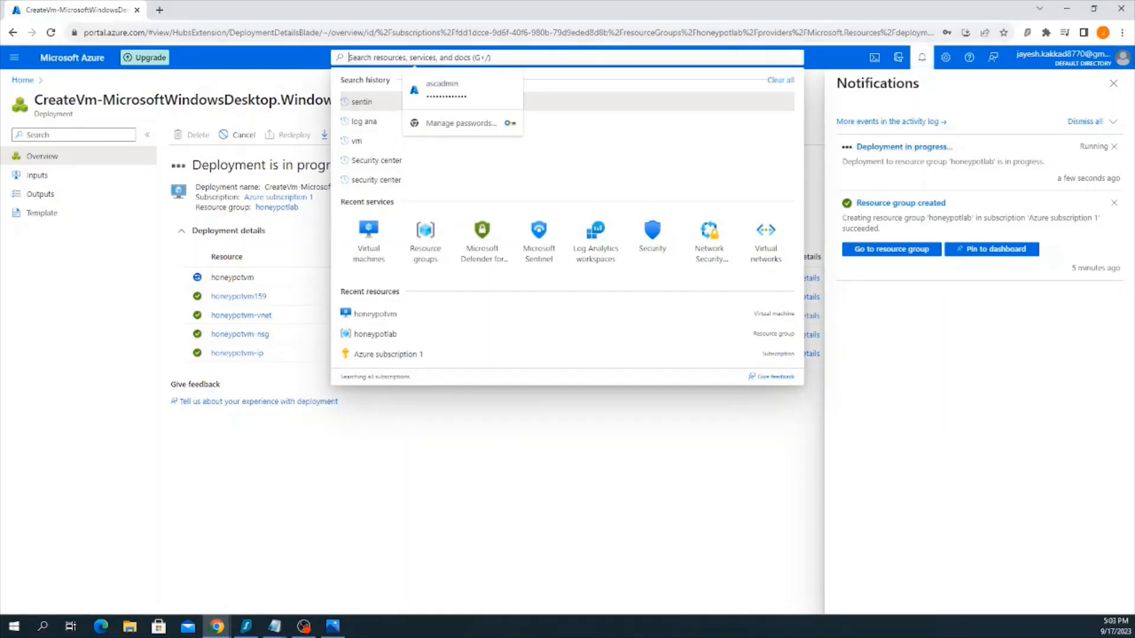
{"action": "type", "text": "l"}
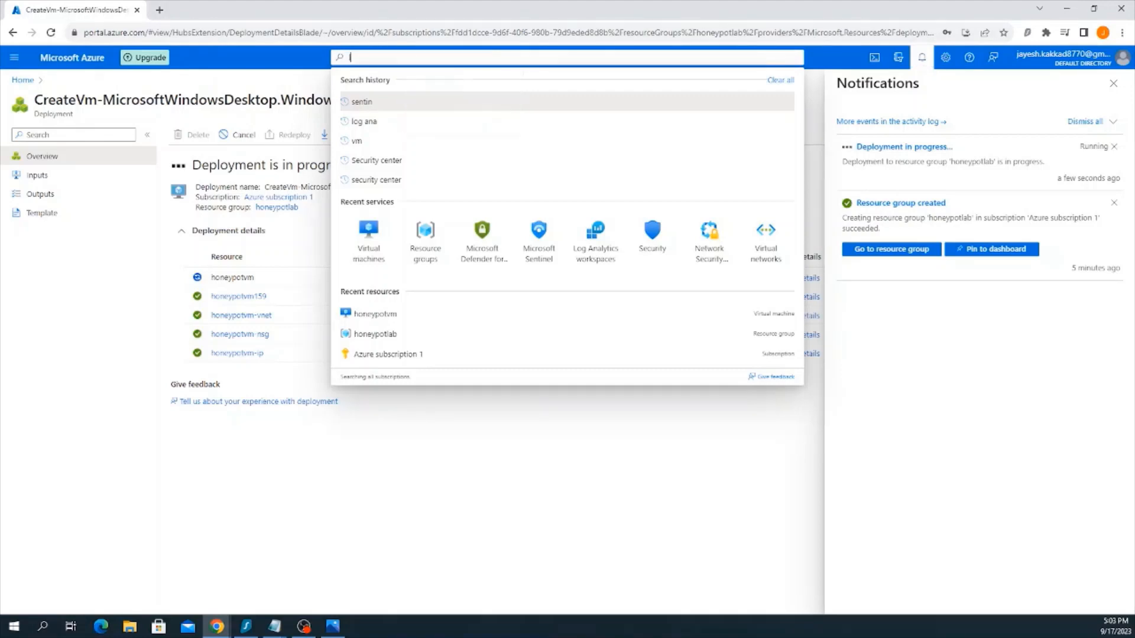
{"action": "type", "text": "og an"}
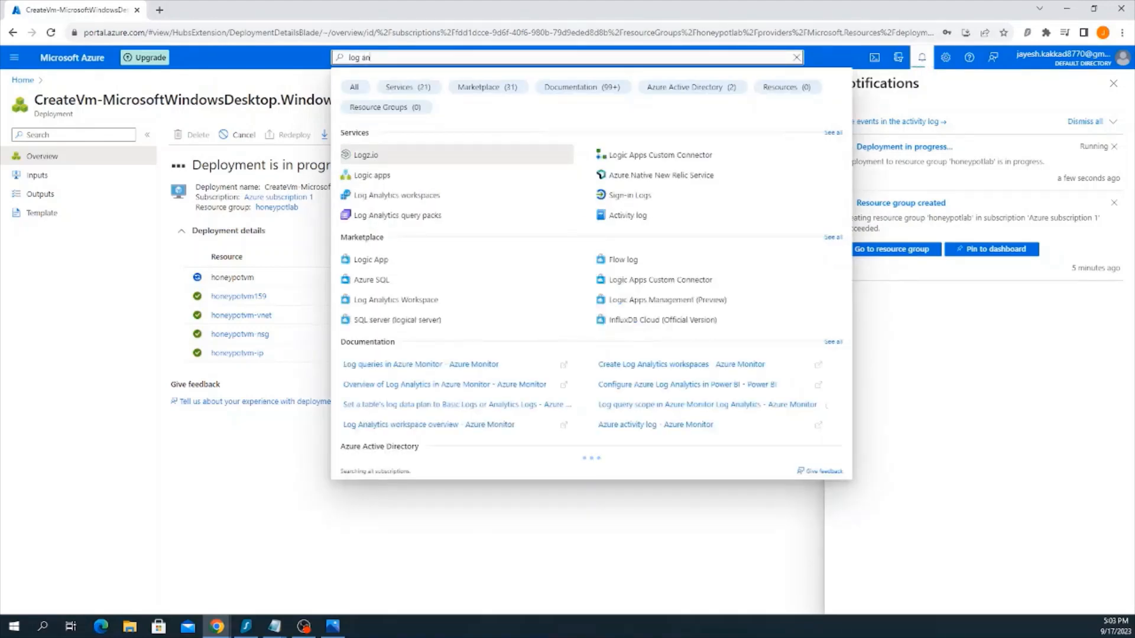
{"action": "left_click", "coordinate": [430, 177]}
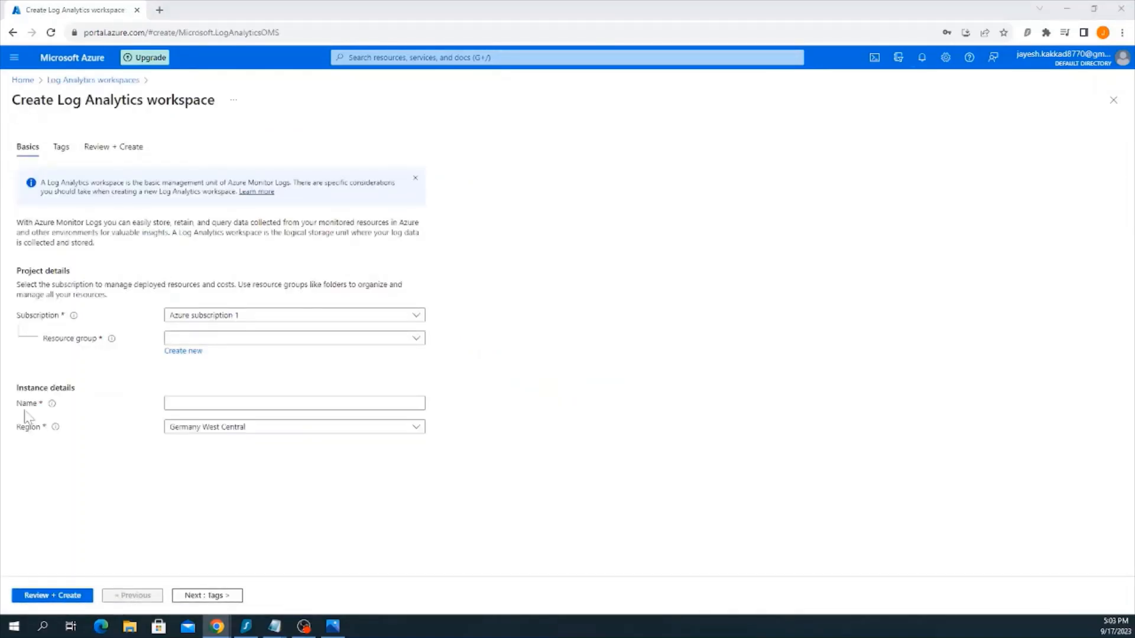
Assign the new Log Analytics workspace to the honeypotlab resource group and name it law-honeypot
{"action": "left_click", "coordinate": [220, 339]}
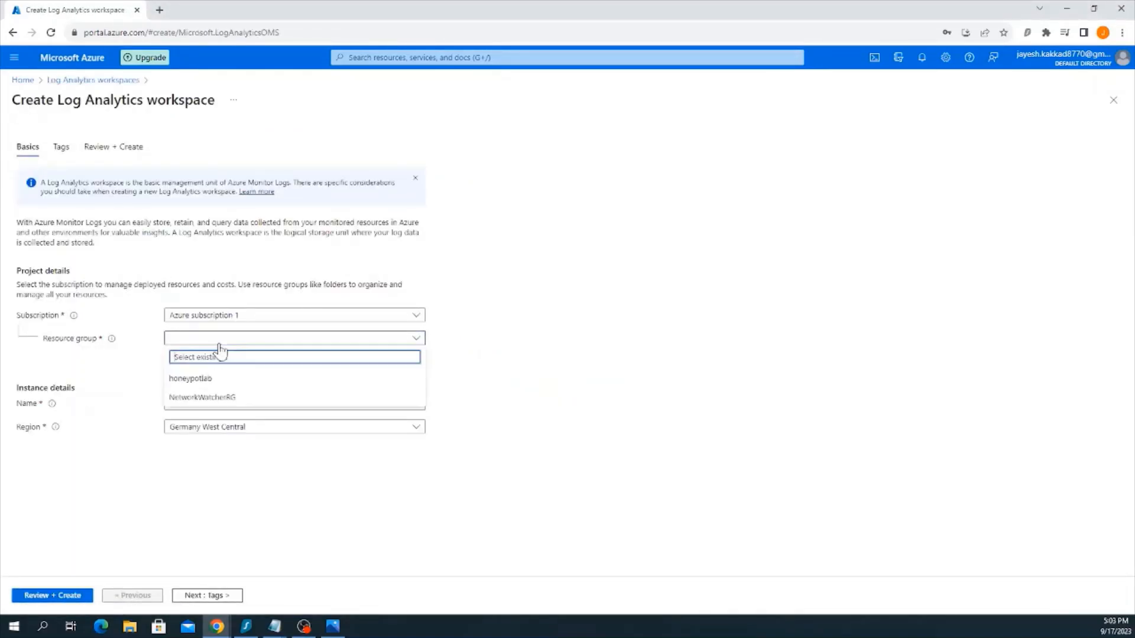
{"action": "left_click", "coordinate": [201, 379]}
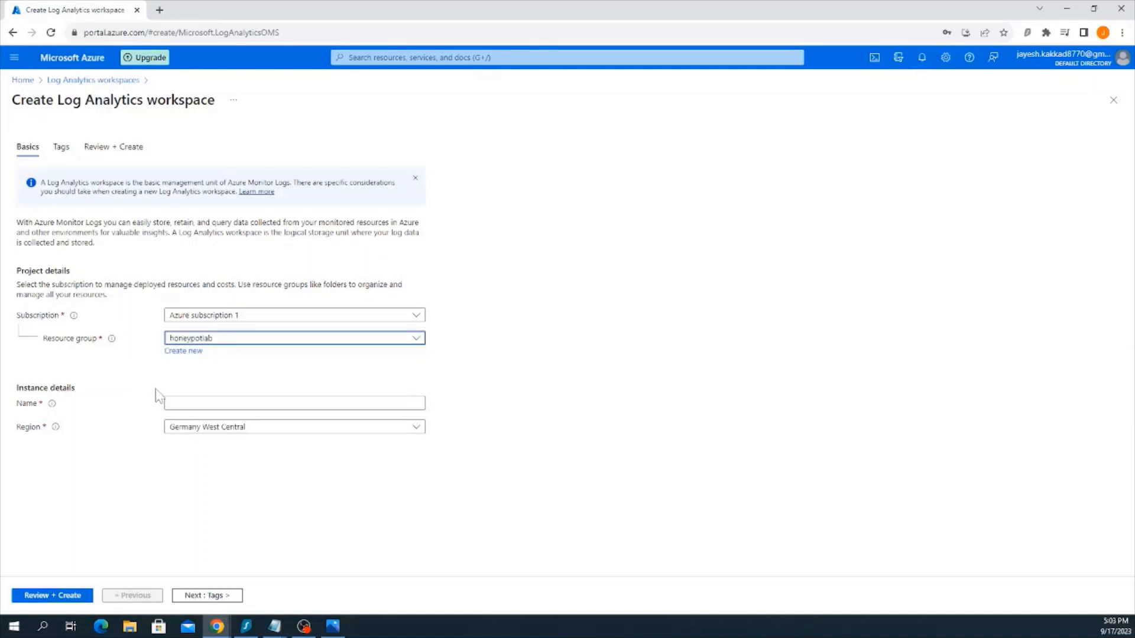
{"action": "left_click", "coordinate": [168, 403]}
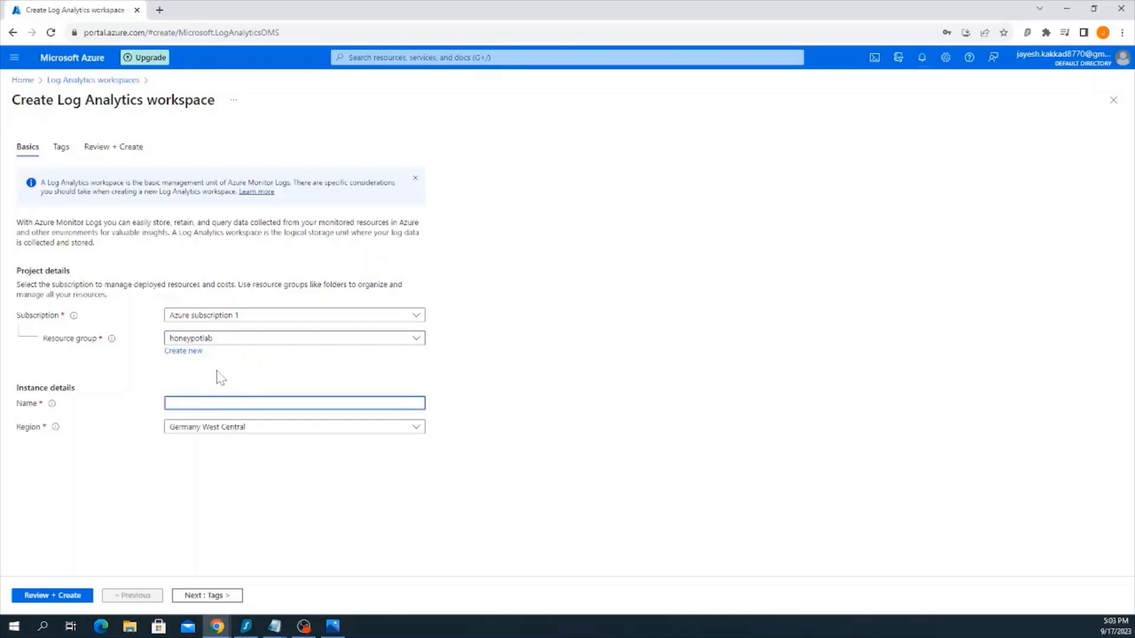
{"action": "type", "text": "law ho"}
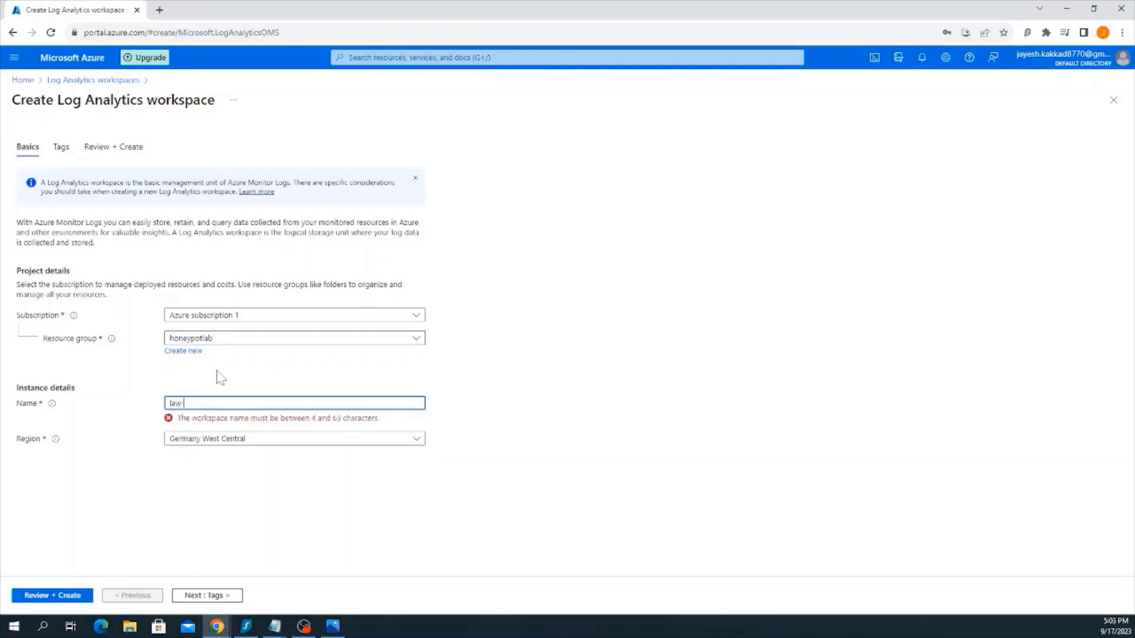
{"action": "type", "text": "neyla"}
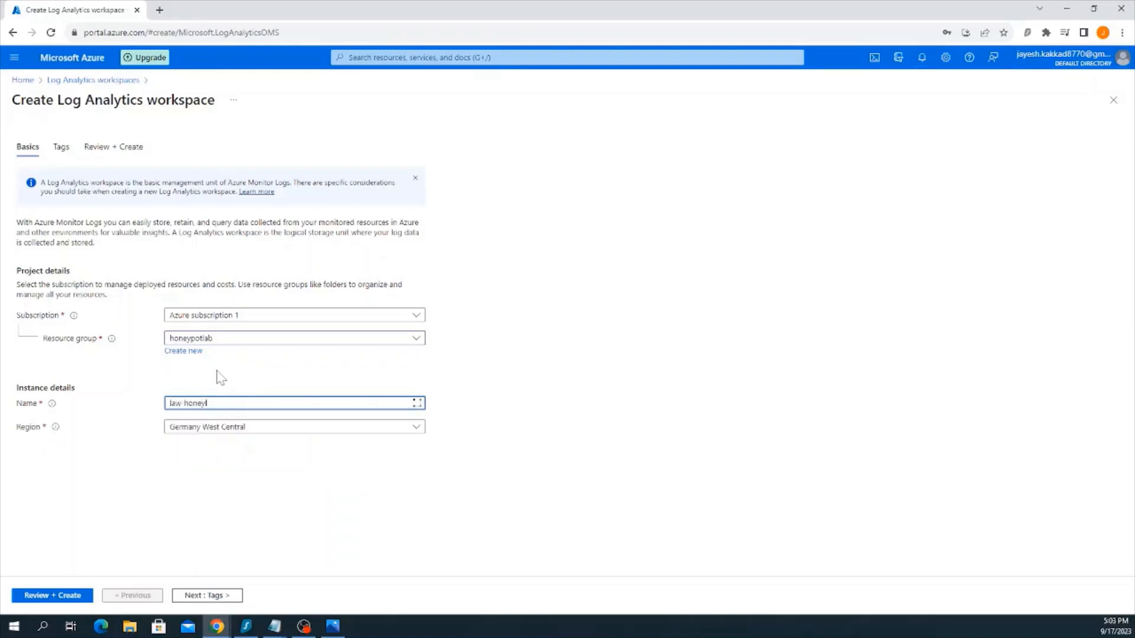
{"action": "key", "text": "BackSpace"}
{"action": "key", "text": "BackSpace"}
{"action": "type", "text": "pot"}
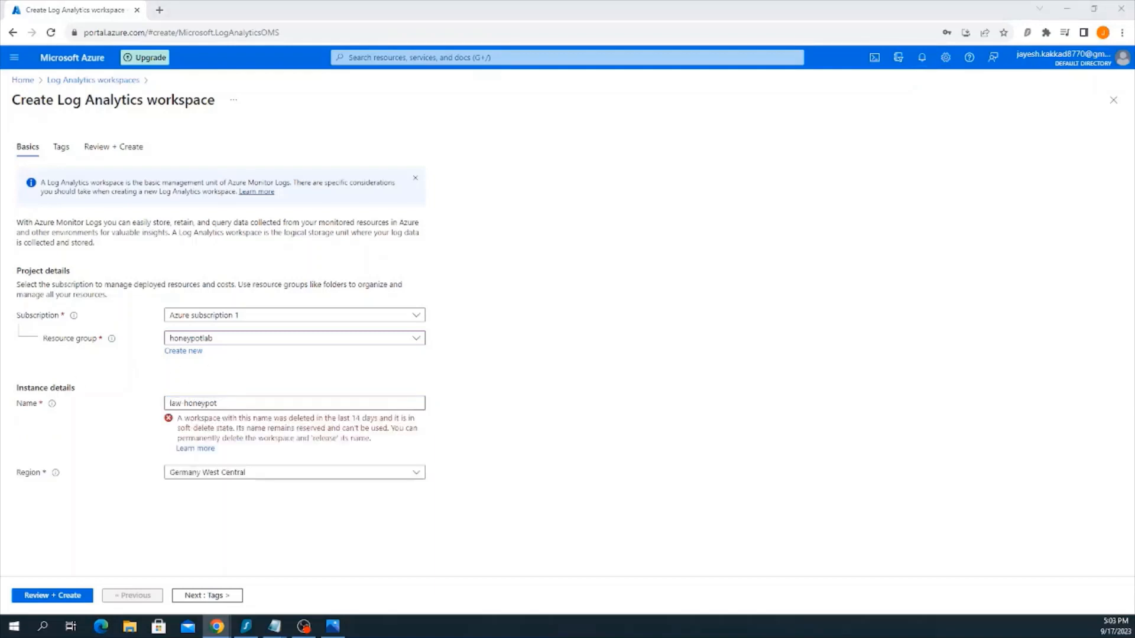
Change the workspace name to law-honeypot1 and create the Log Analytics workspace after reviewing it
{"action": "left_click", "coordinate": [237, 404]}
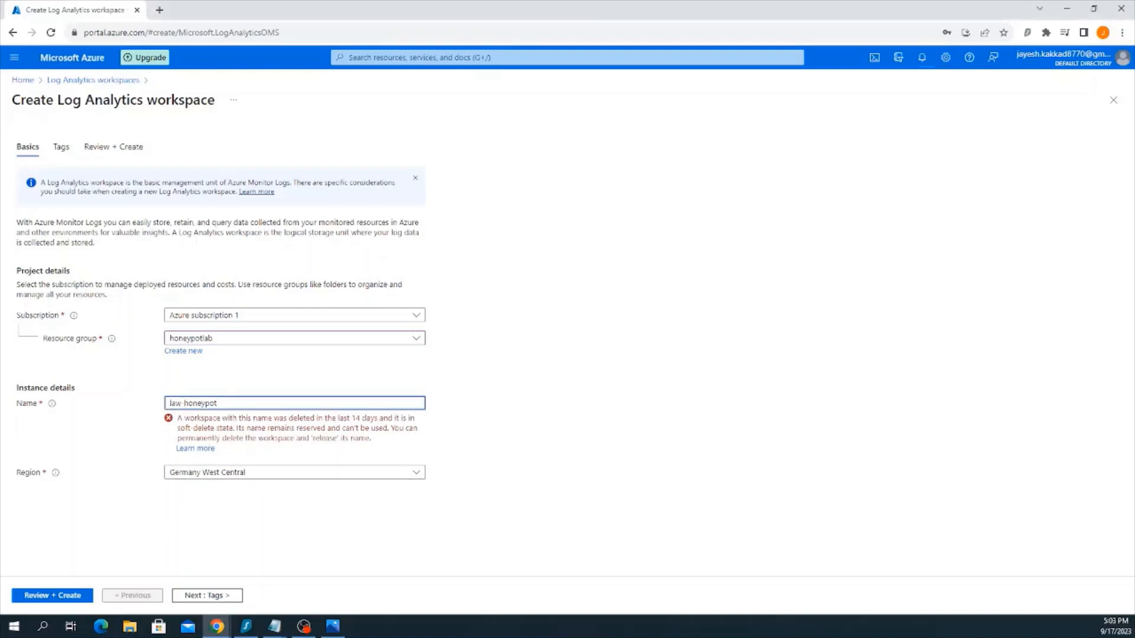
{"action": "type", "text": "1"}
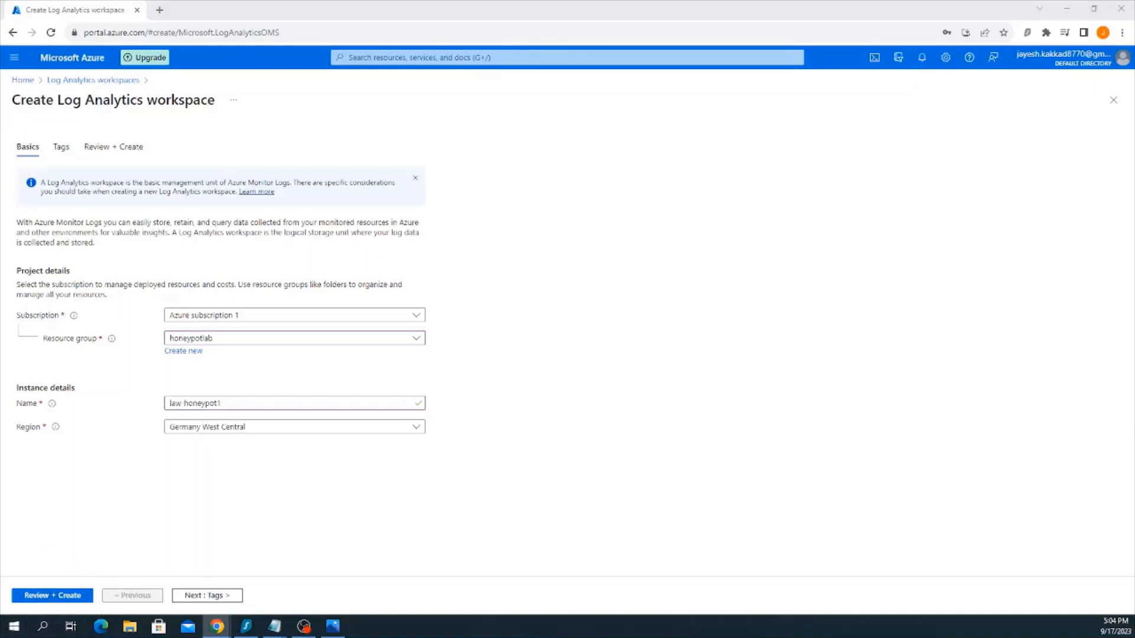
{"action": "left_click", "coordinate": [78, 594]}
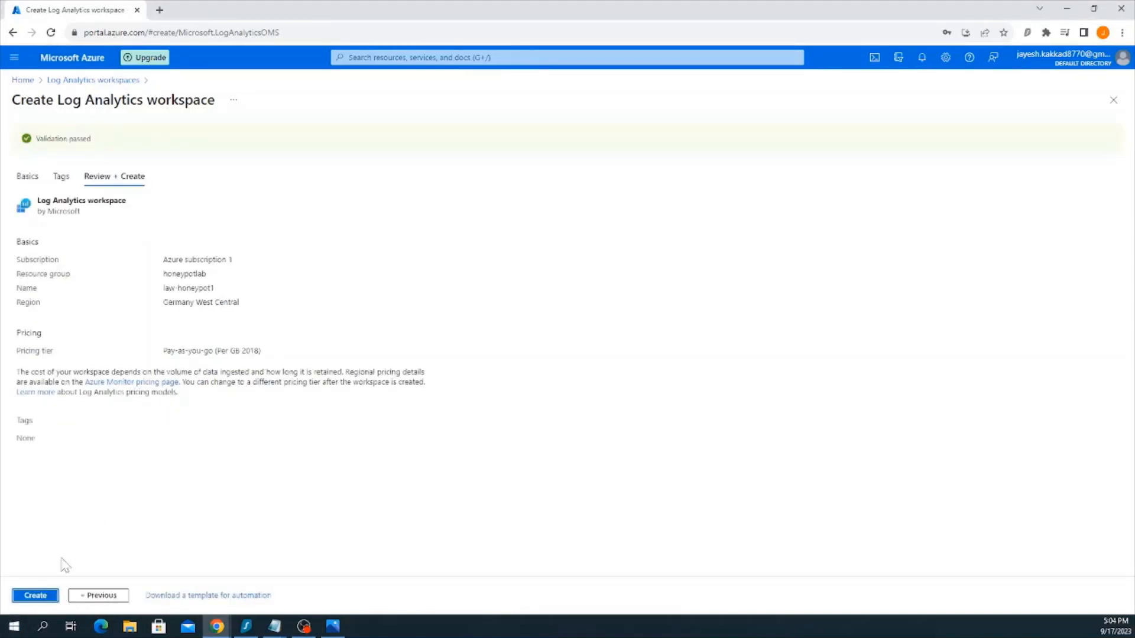
{"action": "left_click", "coordinate": [37, 596]}
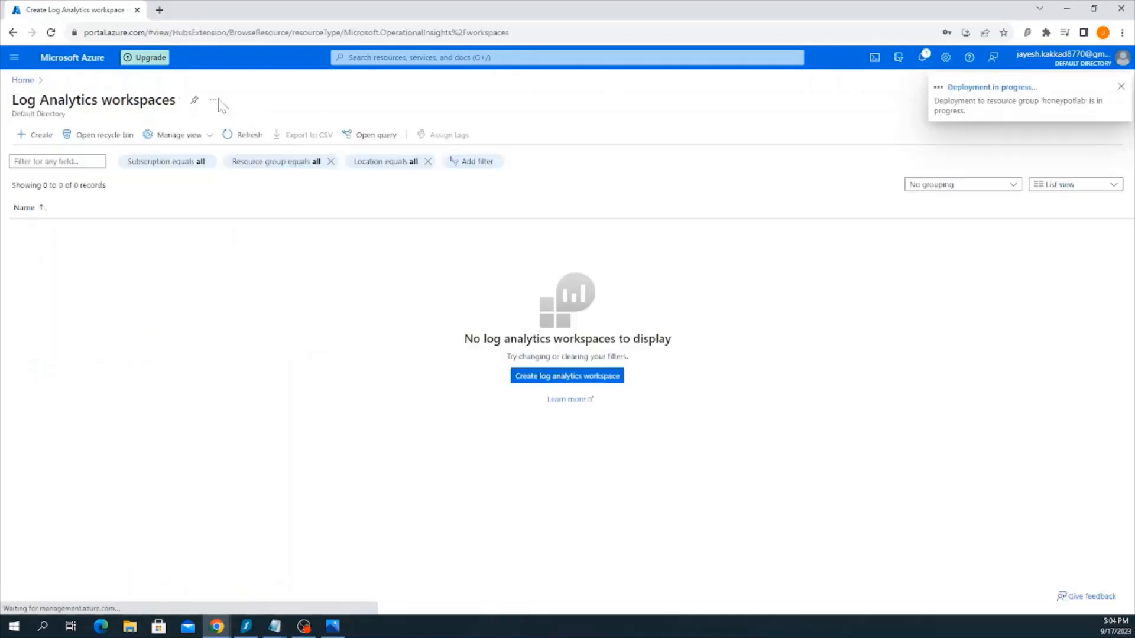
Open the Defender plans of Azure subscription 1 from the environment settings of Microsoft Defender for Cloud
{"action": "left_click", "coordinate": [87, 65]}
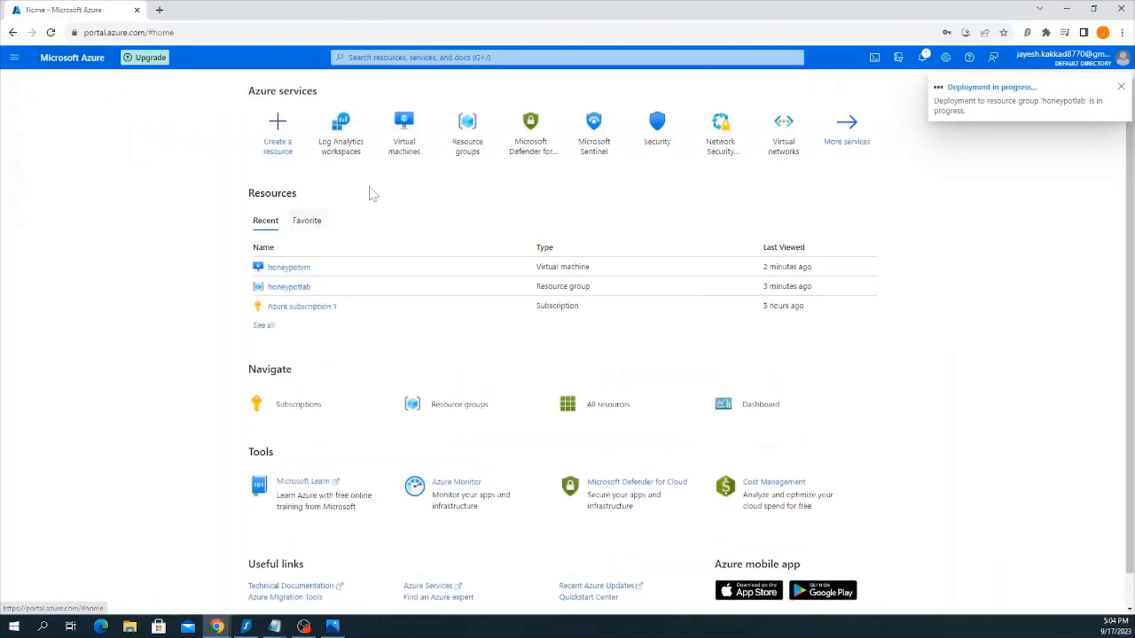
{"action": "left_click", "coordinate": [540, 142]}
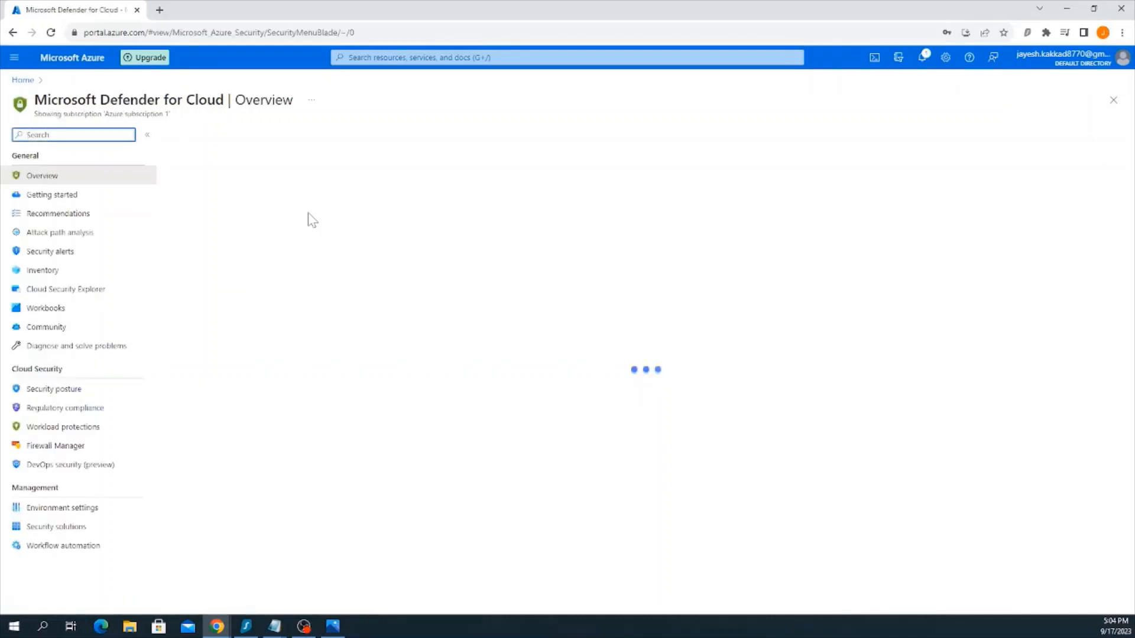
{"action": "left_click", "coordinate": [72, 512]}
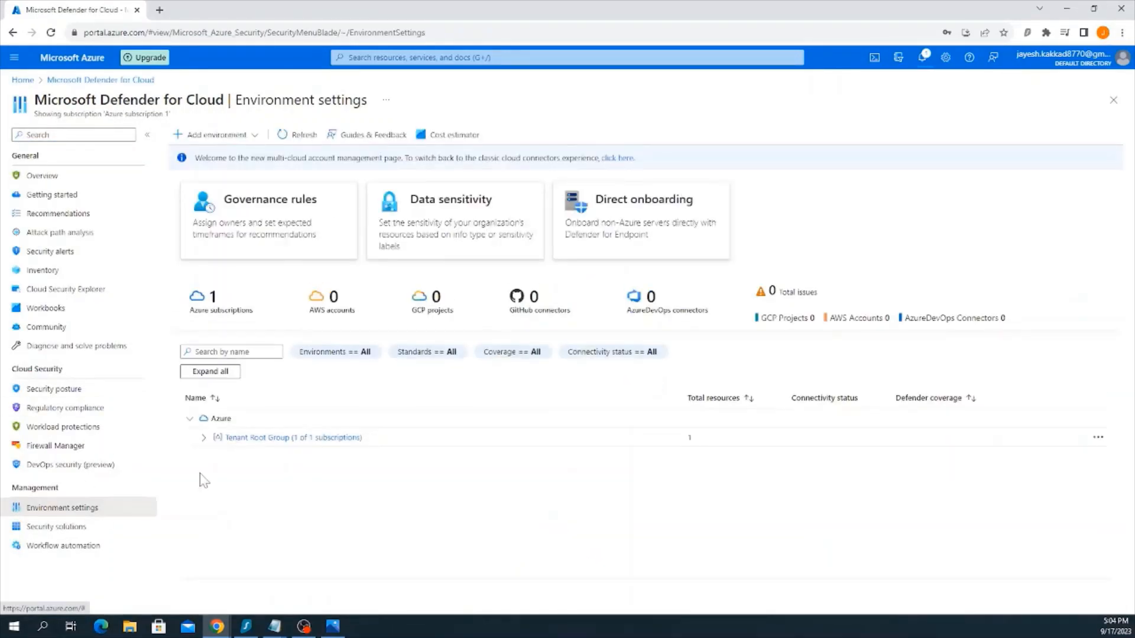
{"action": "left_click", "coordinate": [204, 438]}
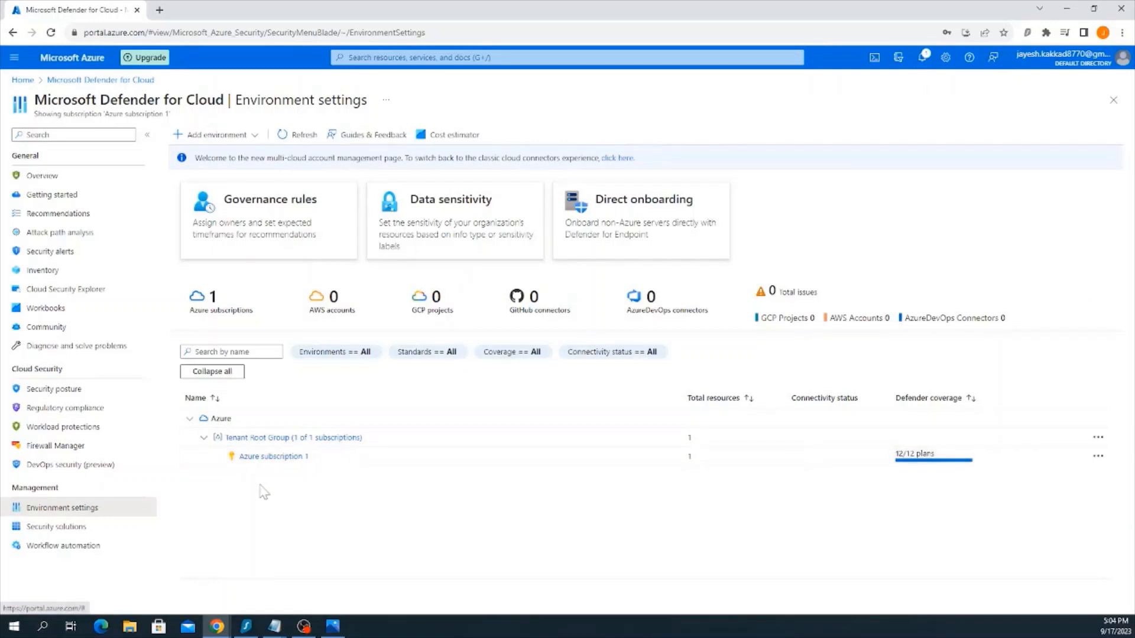
{"action": "left_click", "coordinate": [273, 457]}
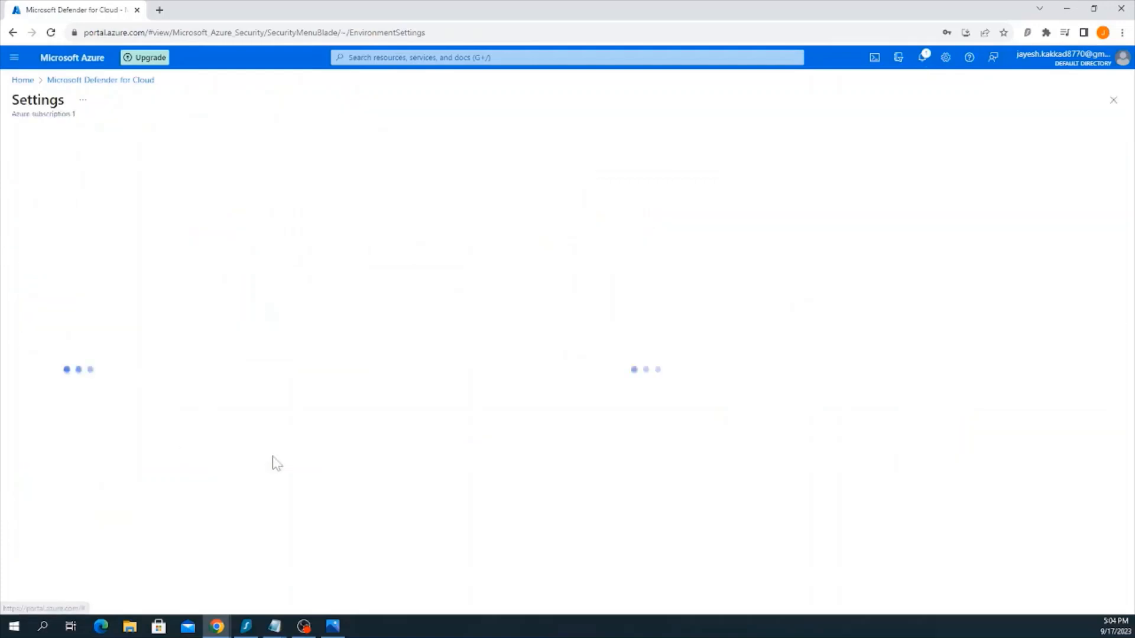
Check the notifications for the deployments' progress and return to the Defender for Cloud environment settings
{"action": "left_click", "coordinate": [921, 57]}
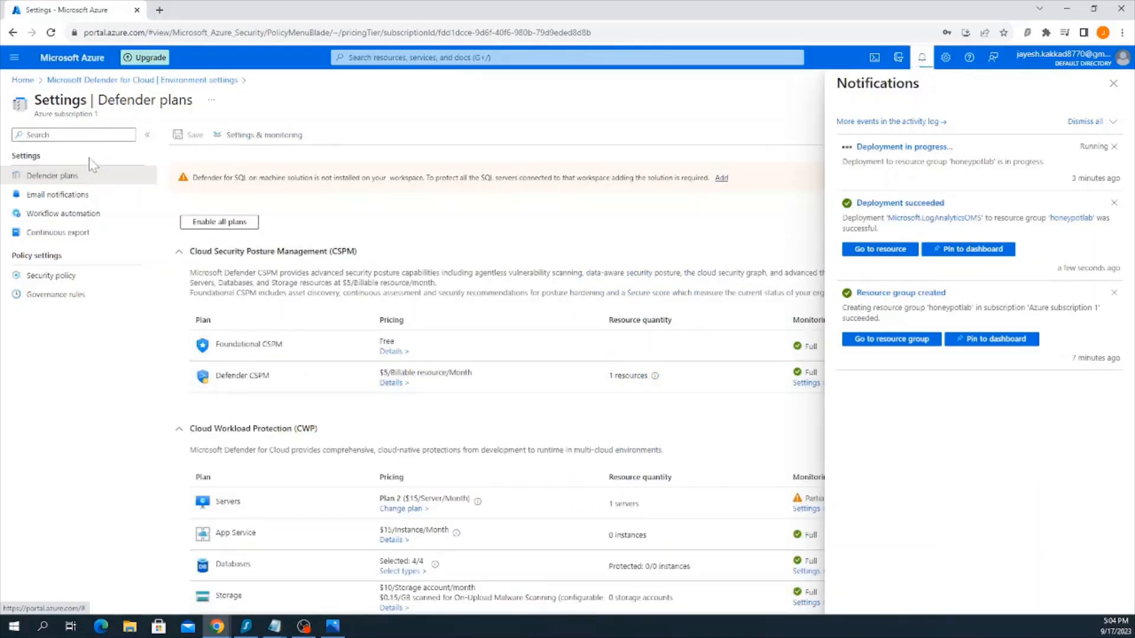
{"action": "left_click", "coordinate": [113, 81]}
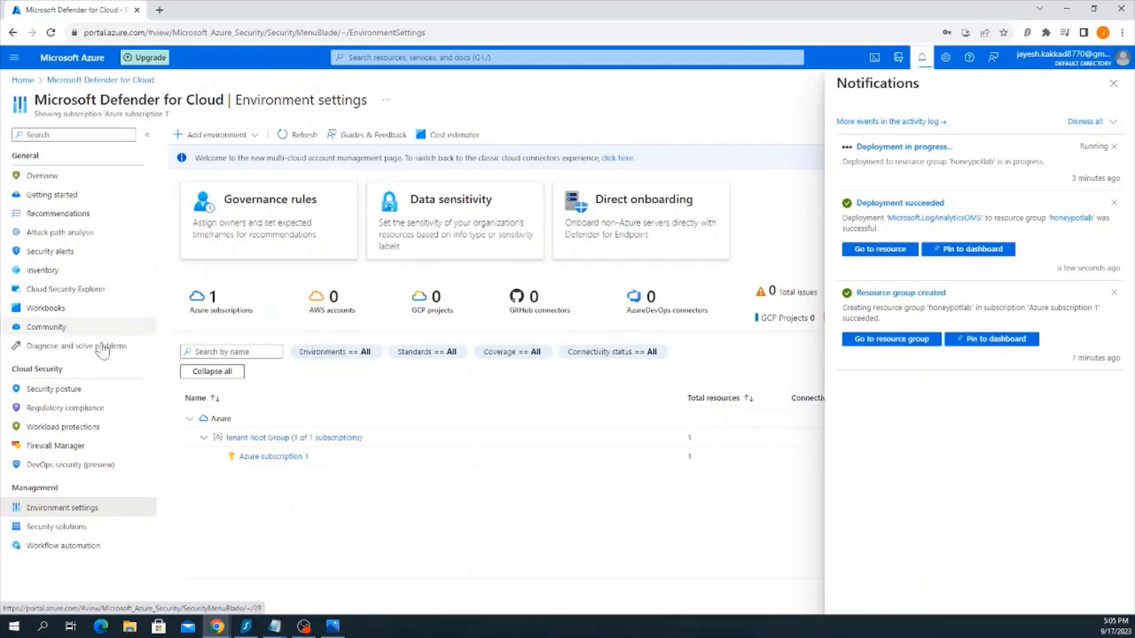
Refresh the environment settings, open the Defender plans of workspace law-honeypot1, turn on the Servers plan and save
{"action": "left_click", "coordinate": [51, 32]}
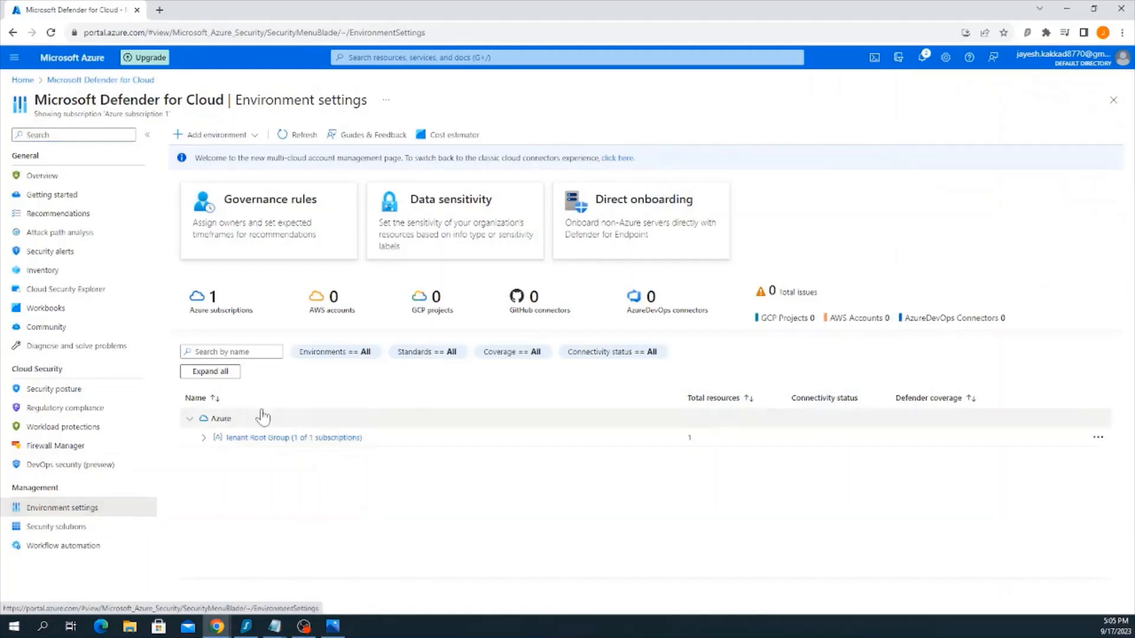
{"action": "left_click", "coordinate": [203, 437]}
{"action": "left_click", "coordinate": [219, 456]}
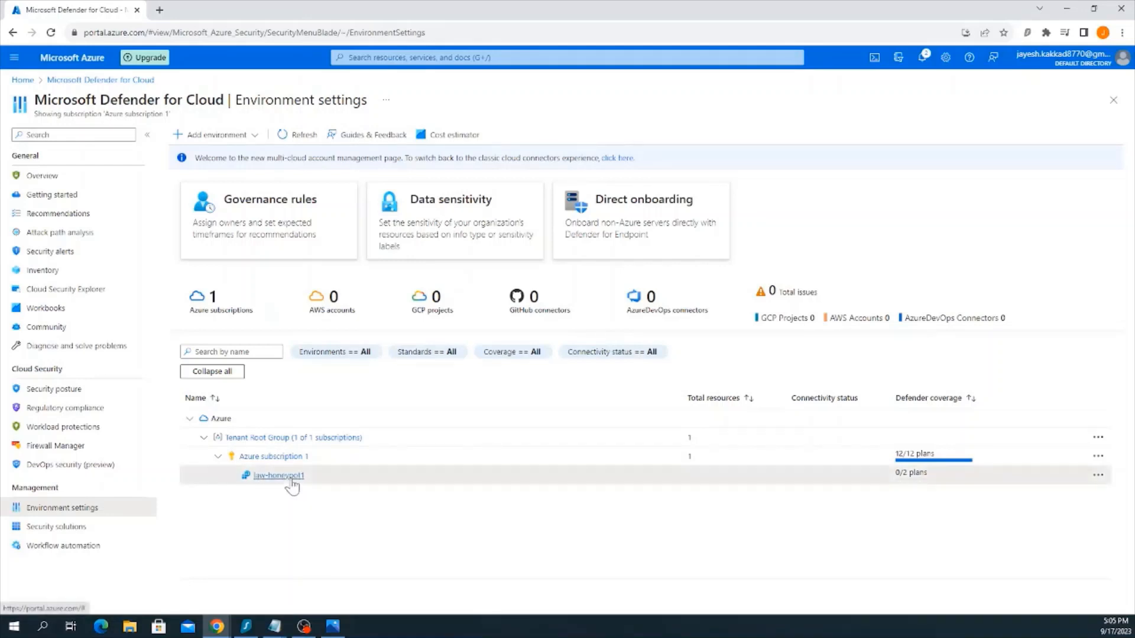
{"action": "left_click", "coordinate": [290, 476]}
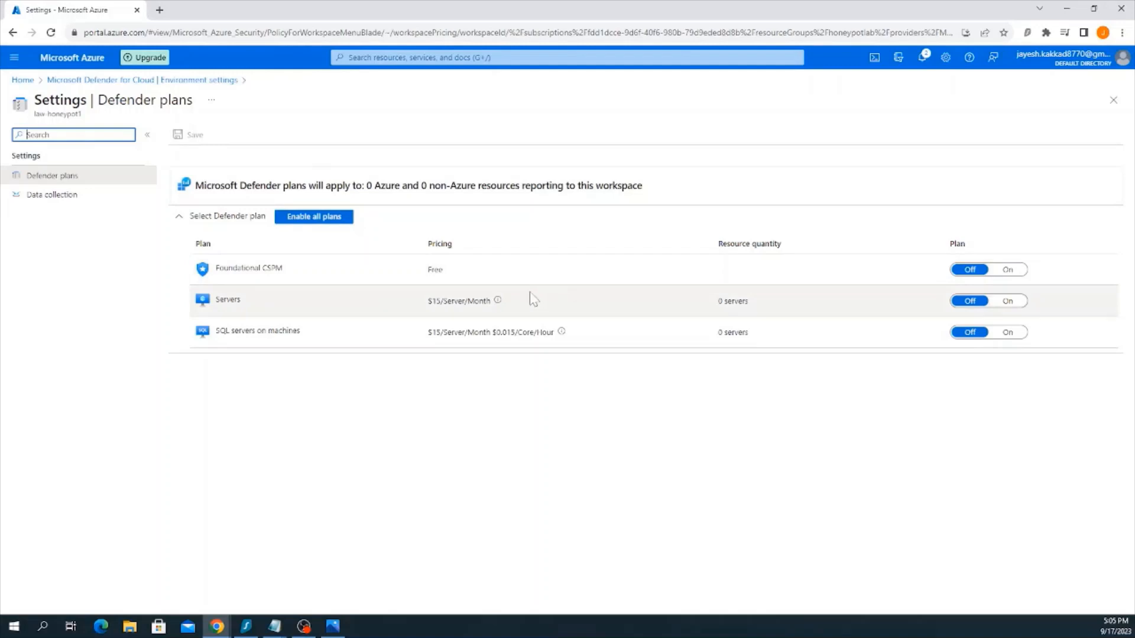
{"action": "left_click", "coordinate": [1009, 302]}
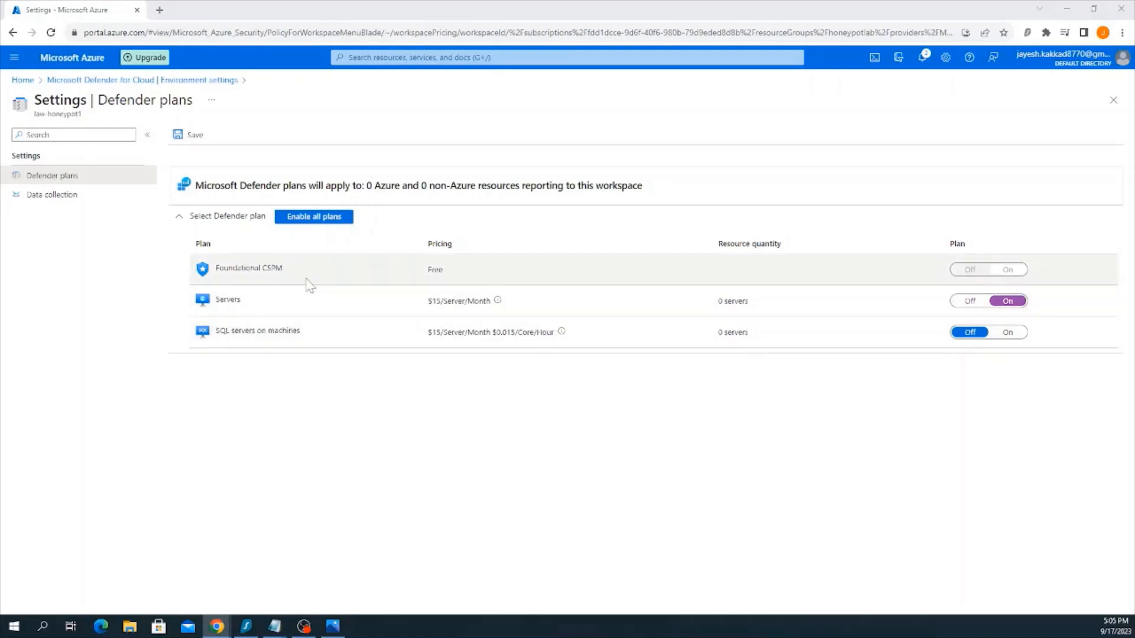
{"action": "left_click", "coordinate": [198, 140]}
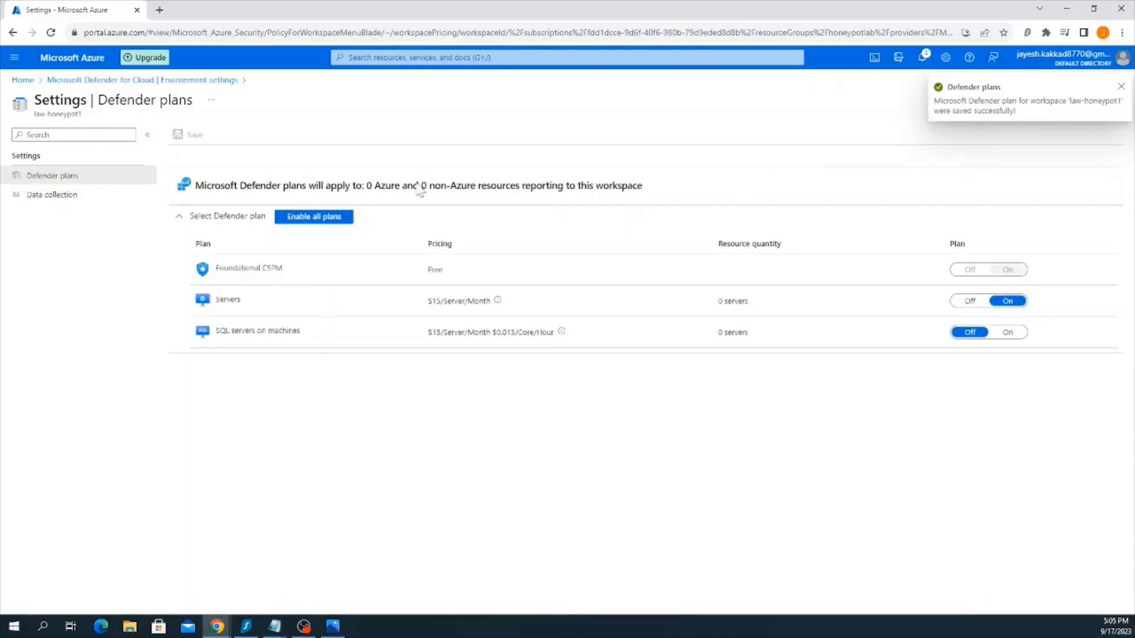
Set the data collection of law-honeypot1 to store All Events for Windows security events and save it
{"action": "left_click", "coordinate": [44, 200]}
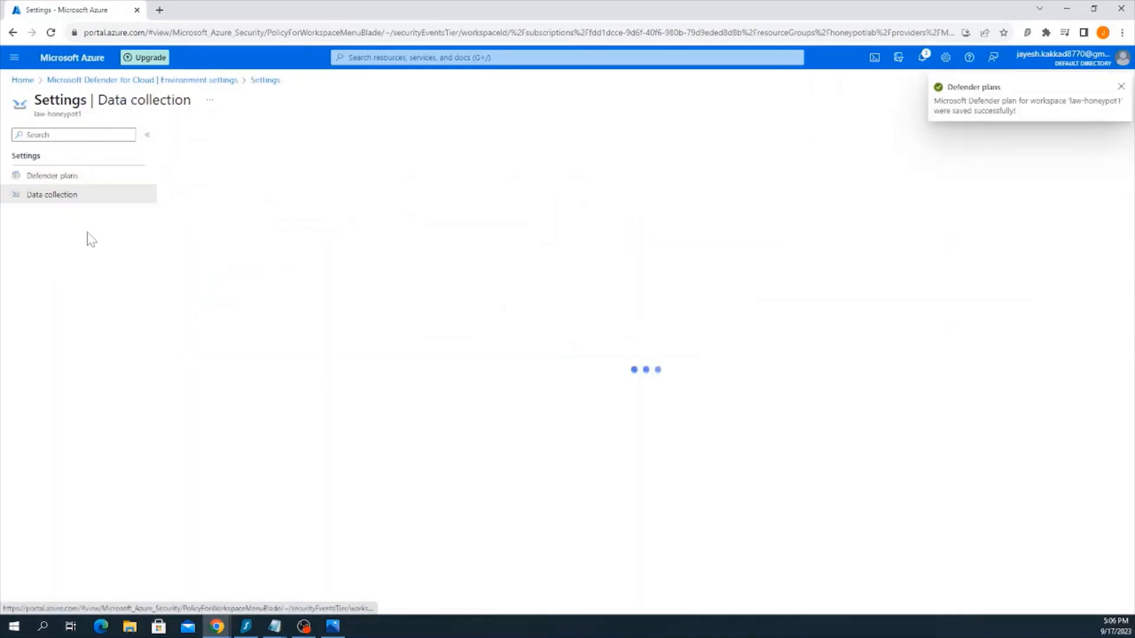
{"action": "left_click", "coordinate": [177, 228]}
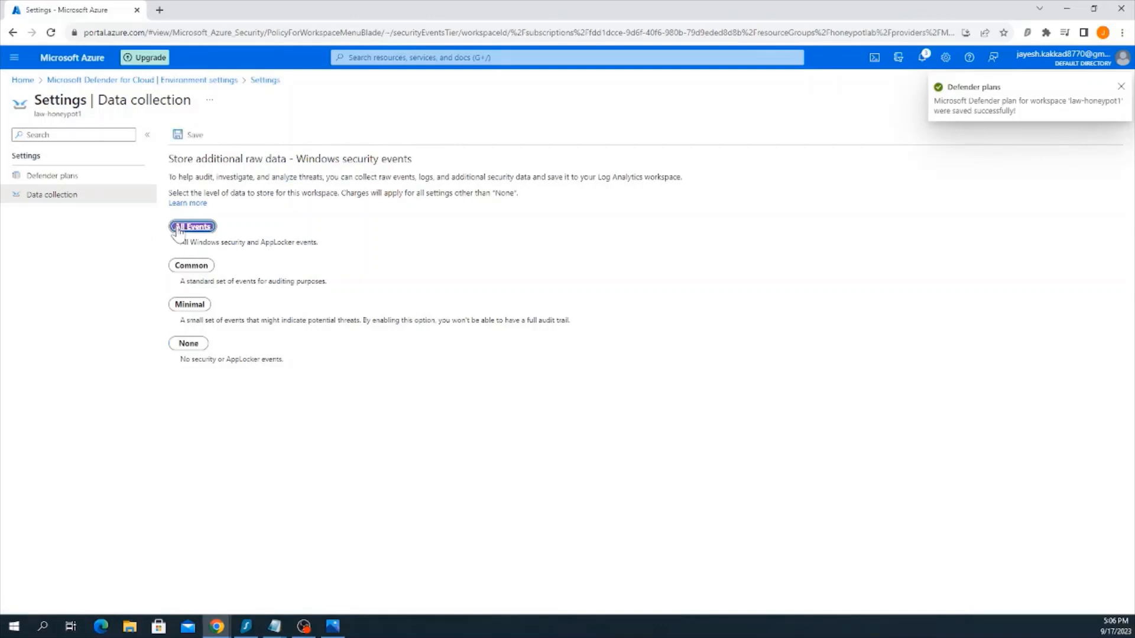
{"action": "left_click", "coordinate": [180, 135]}
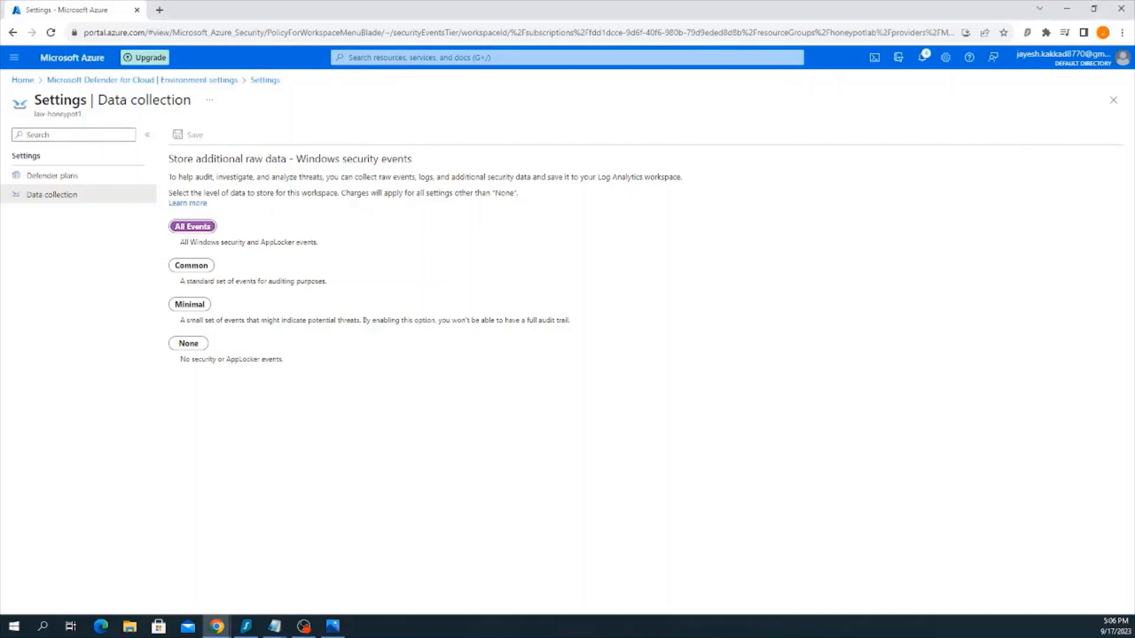
Open the Log Analytics workspaces list and dismiss the notifications after reviewing them
{"action": "left_click", "coordinate": [505, 57]}
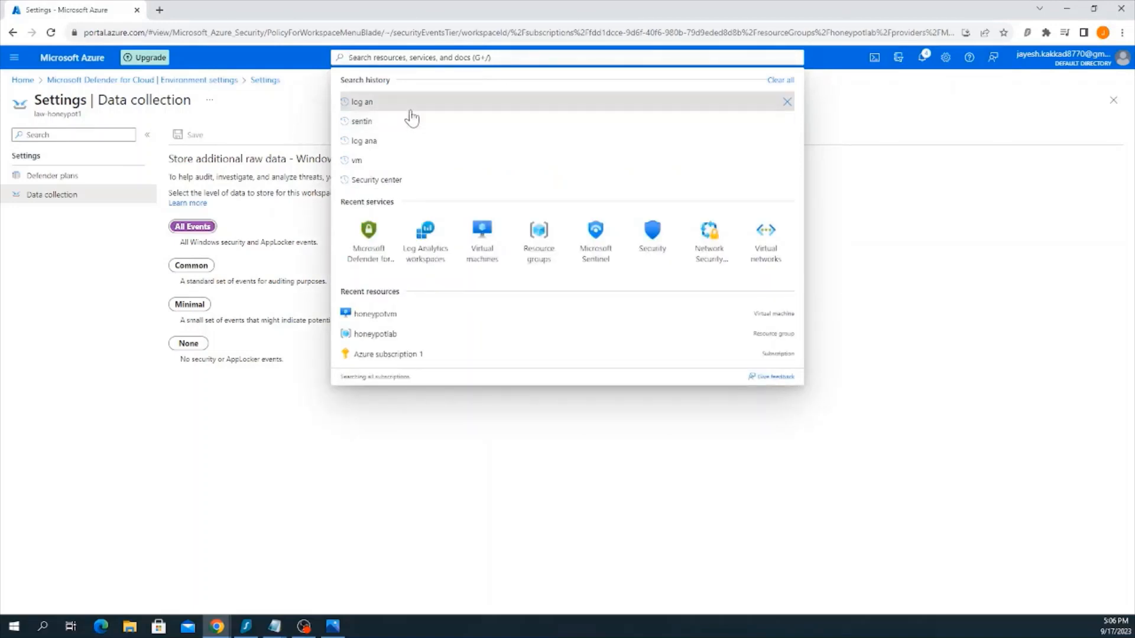
{"action": "left_click", "coordinate": [434, 234]}
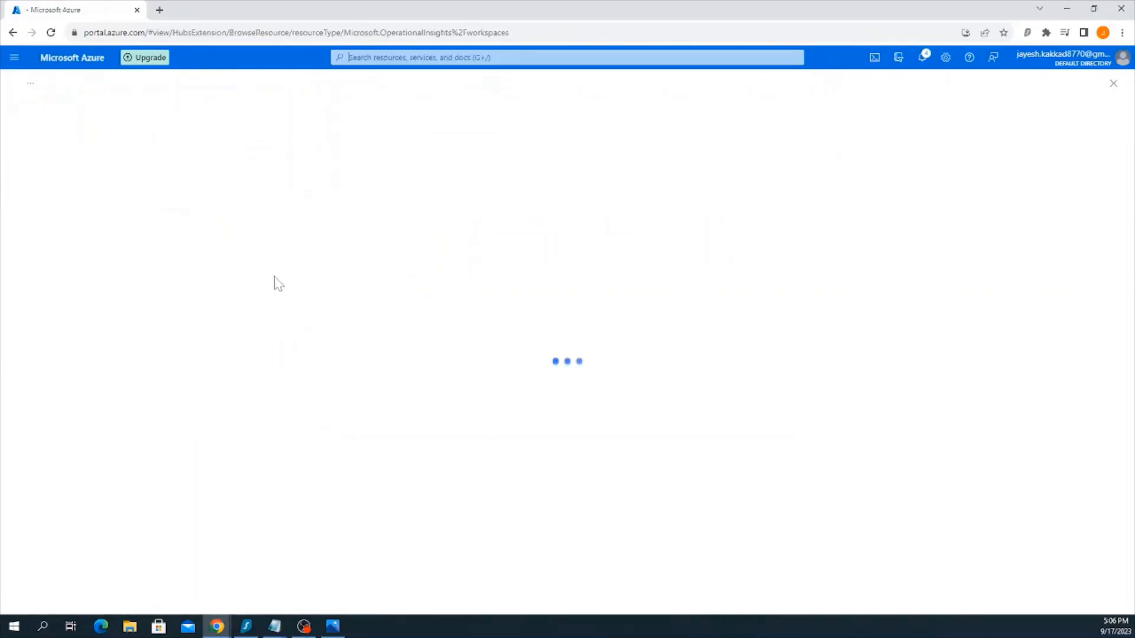
{"action": "left_click", "coordinate": [923, 57]}
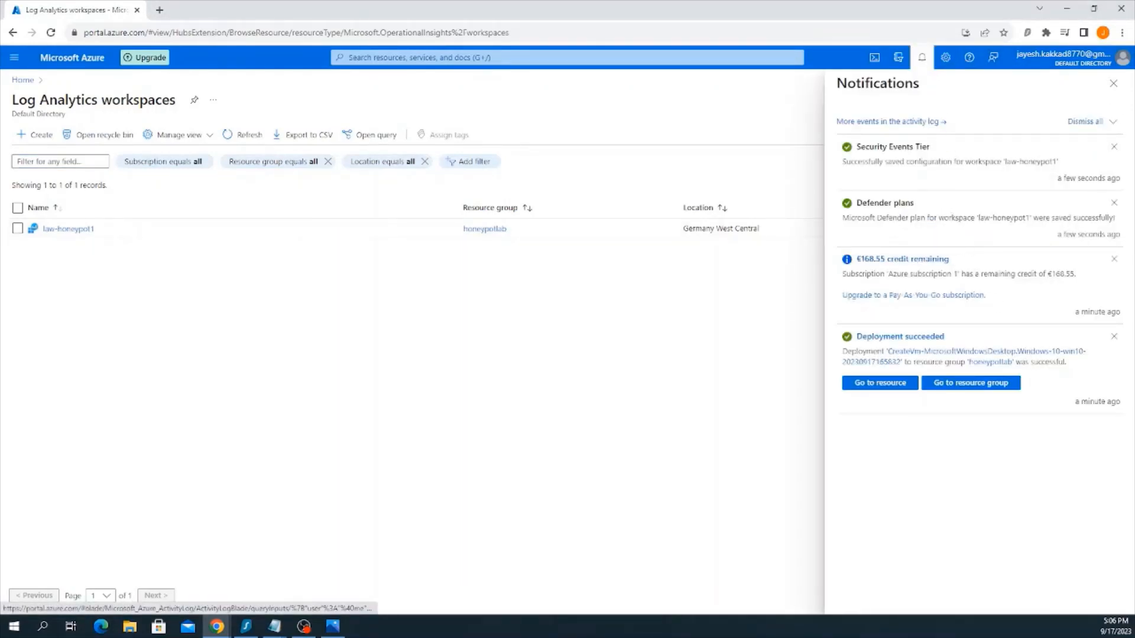
{"action": "left_click", "coordinate": [1114, 259]}
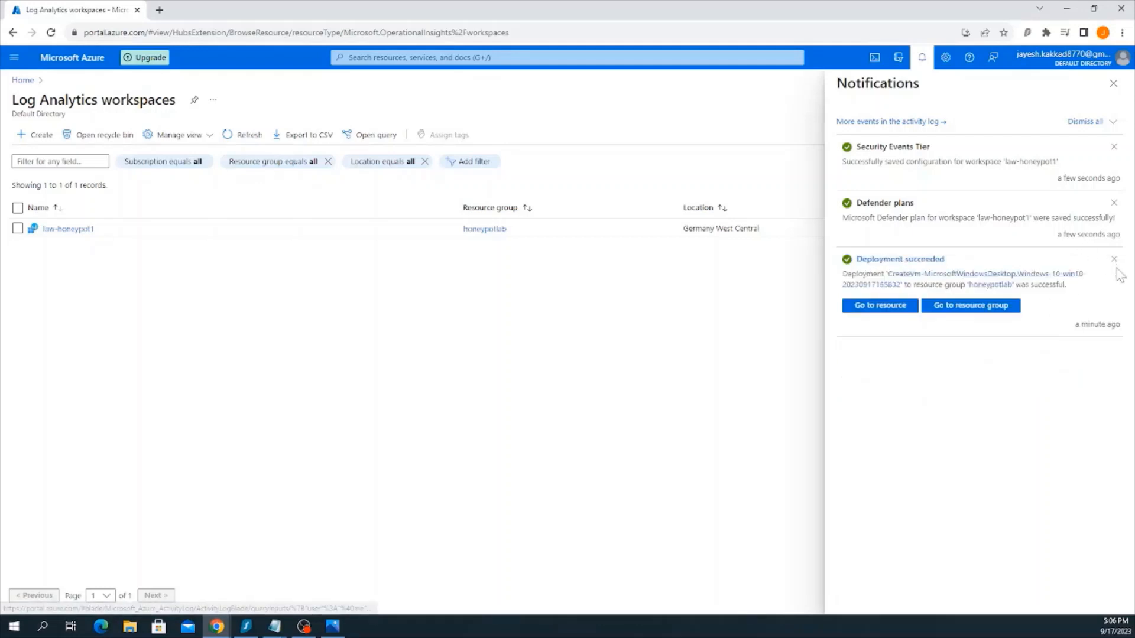
{"action": "left_click", "coordinate": [1114, 264]}
{"action": "left_click", "coordinate": [1114, 148]}
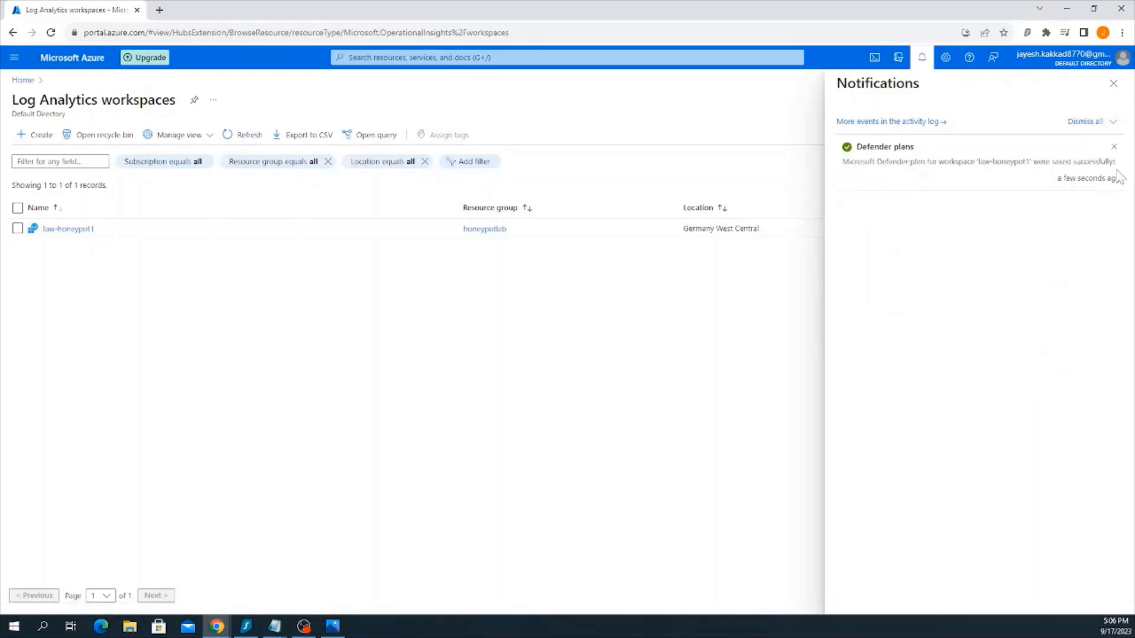
{"action": "left_click", "coordinate": [1114, 147]}
Connect the virtual machine honeypotvm to the law-honeypot1 workspace from the workspace's deprecated virtual machines page
{"action": "left_click", "coordinate": [85, 231]}
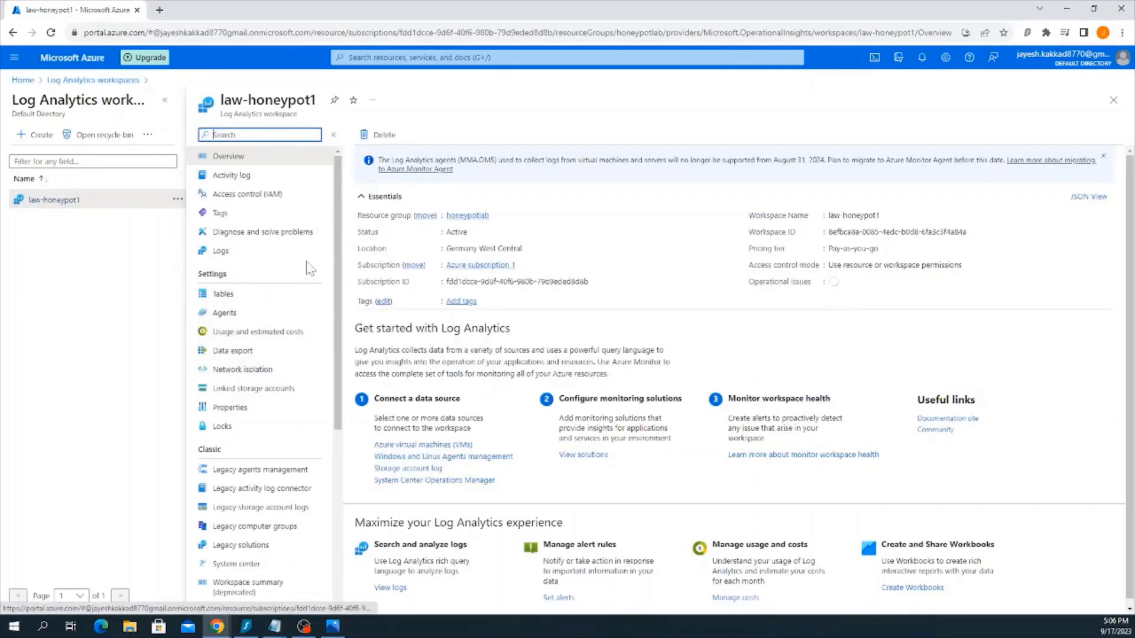
{"action": "scroll", "coordinate": [277, 329], "scroll_direction": "down", "scroll_amount": 6}
{"action": "scroll", "coordinate": [276, 329], "scroll_direction": "up", "scroll_amount": 5}
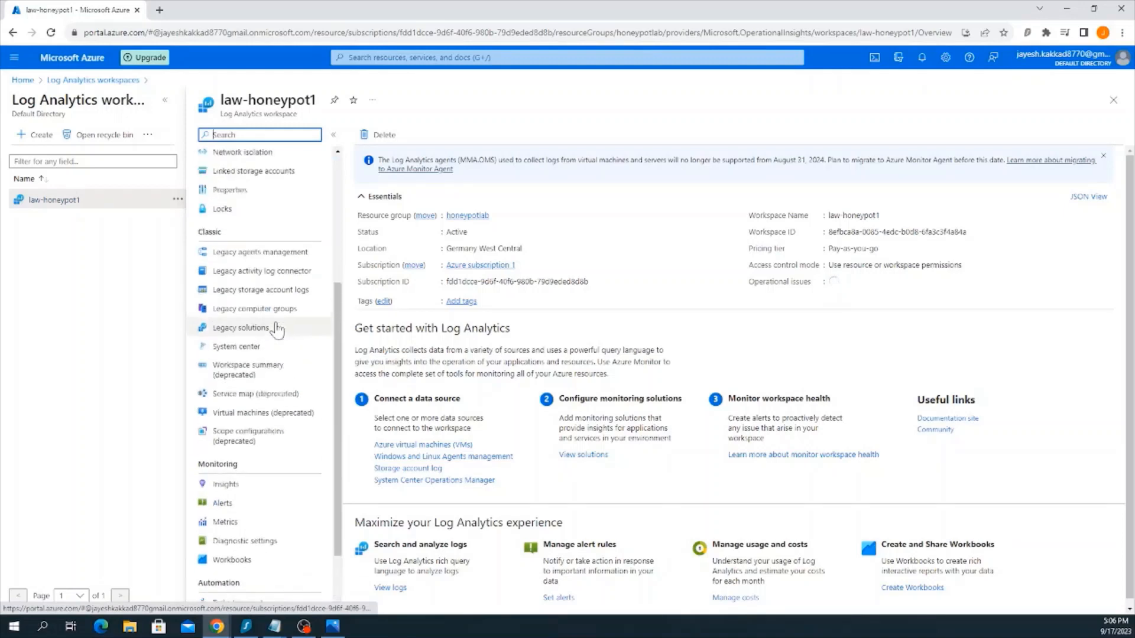
{"action": "scroll", "coordinate": [272, 254], "scroll_direction": "down", "scroll_amount": 3}
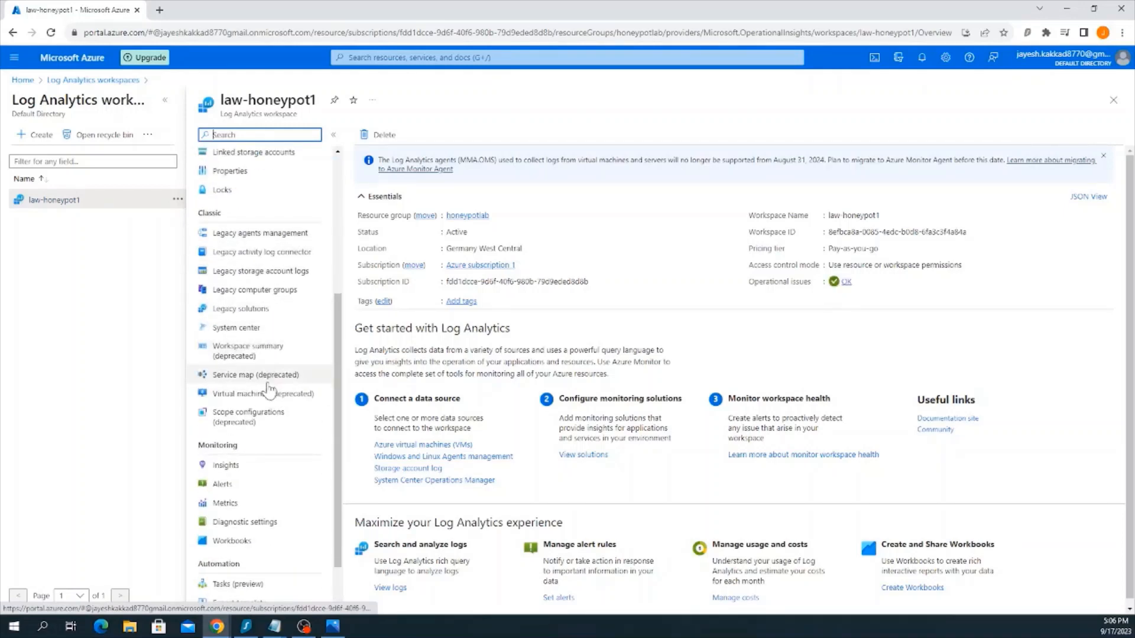
{"action": "left_click", "coordinate": [262, 393]}
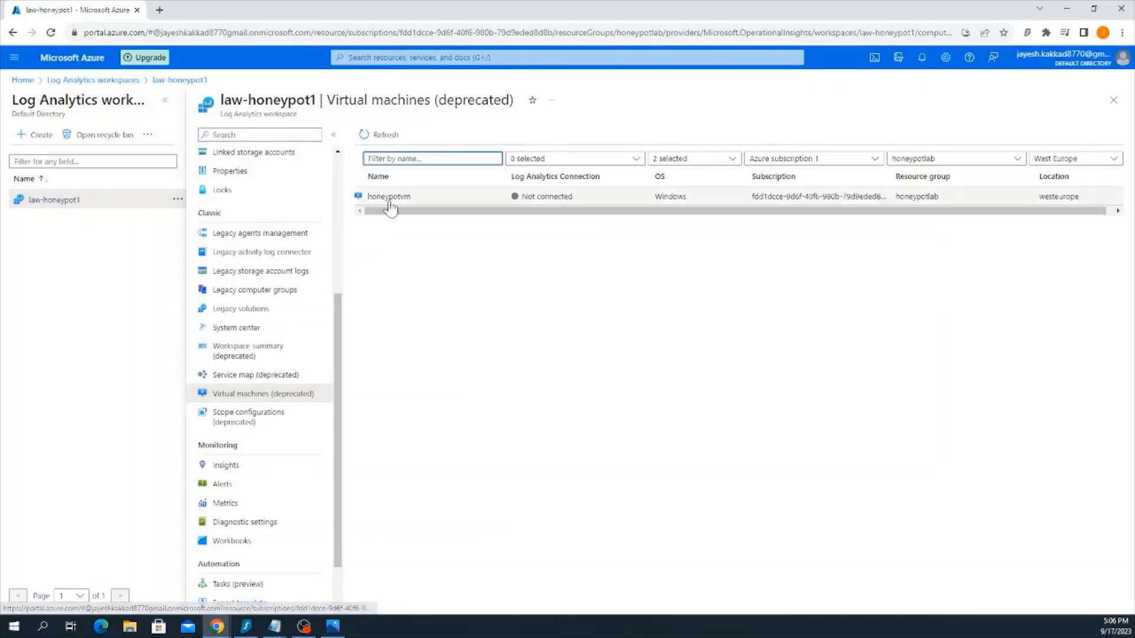
{"action": "left_click", "coordinate": [398, 197]}
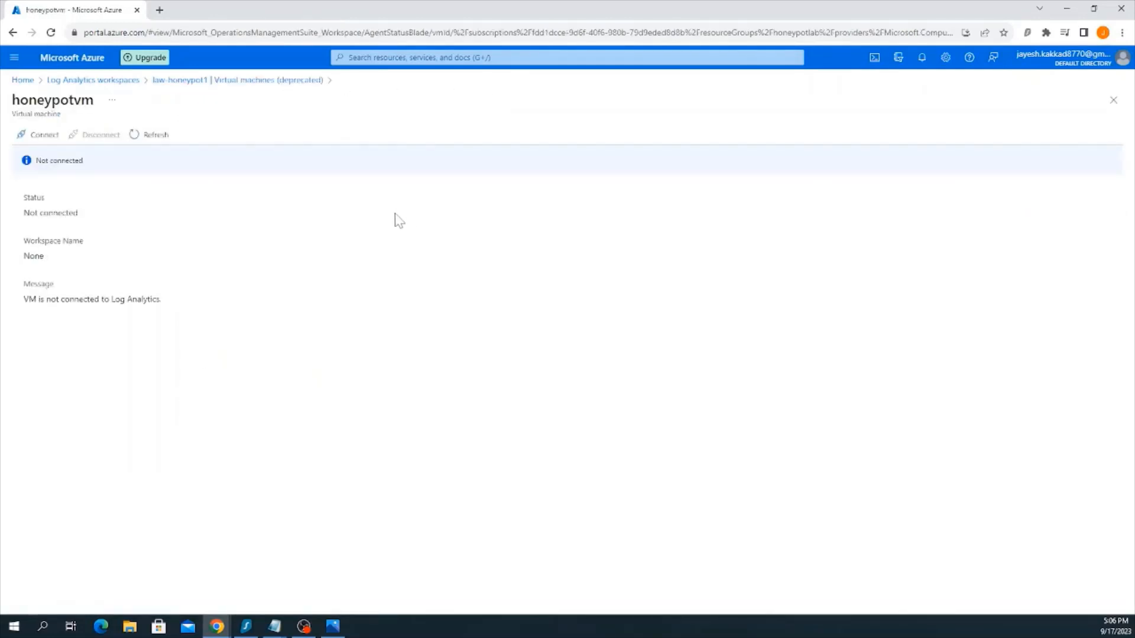
{"action": "left_click", "coordinate": [38, 134]}
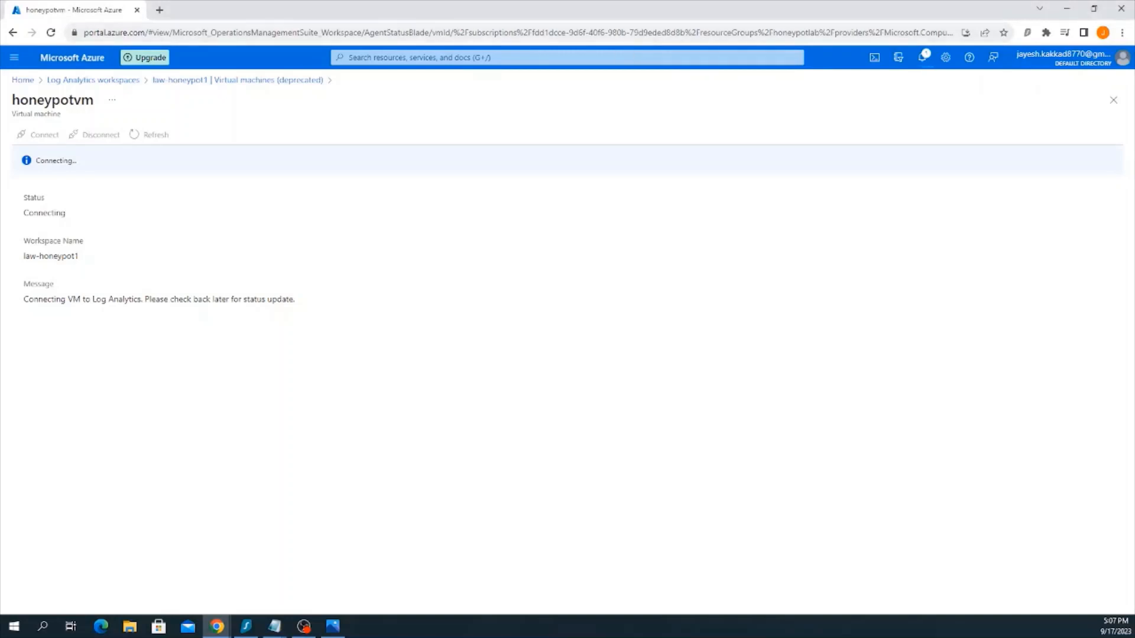
Open Microsoft Sentinel and add it to the law-honeypot1 workspace
{"action": "left_click", "coordinate": [634, 56]}
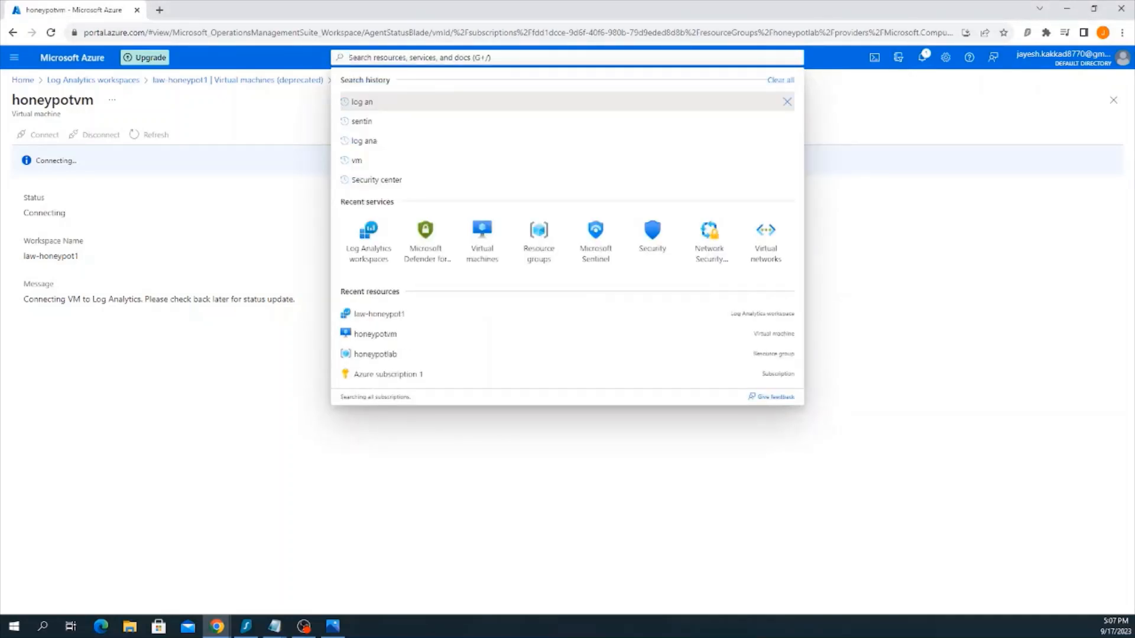
{"action": "left_click", "coordinate": [595, 237]}
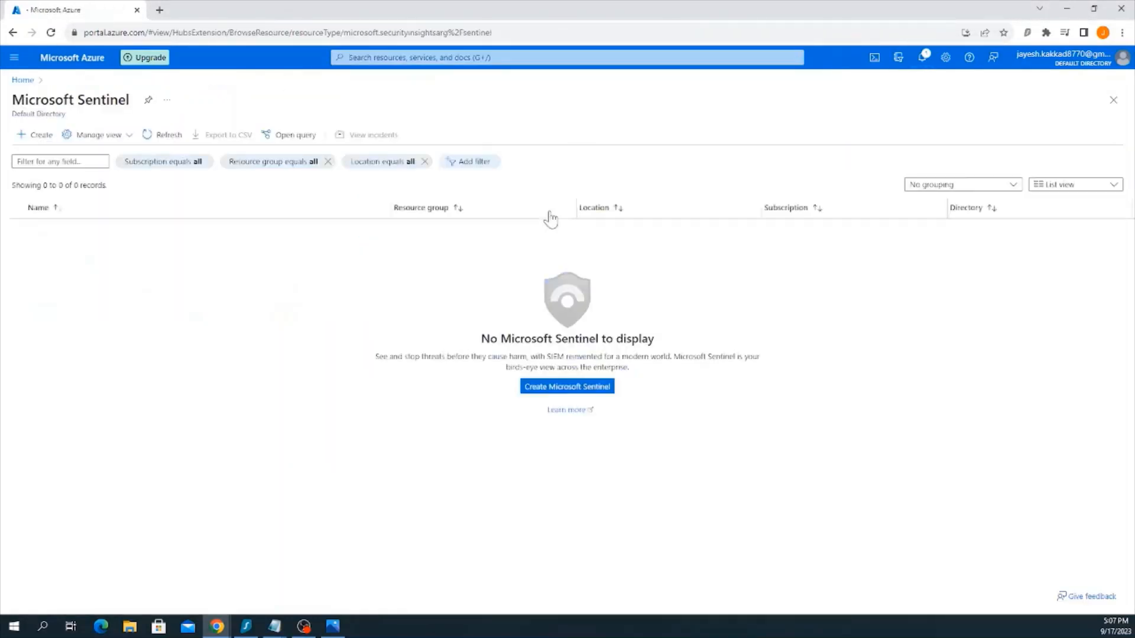
{"action": "left_click", "coordinate": [30, 138]}
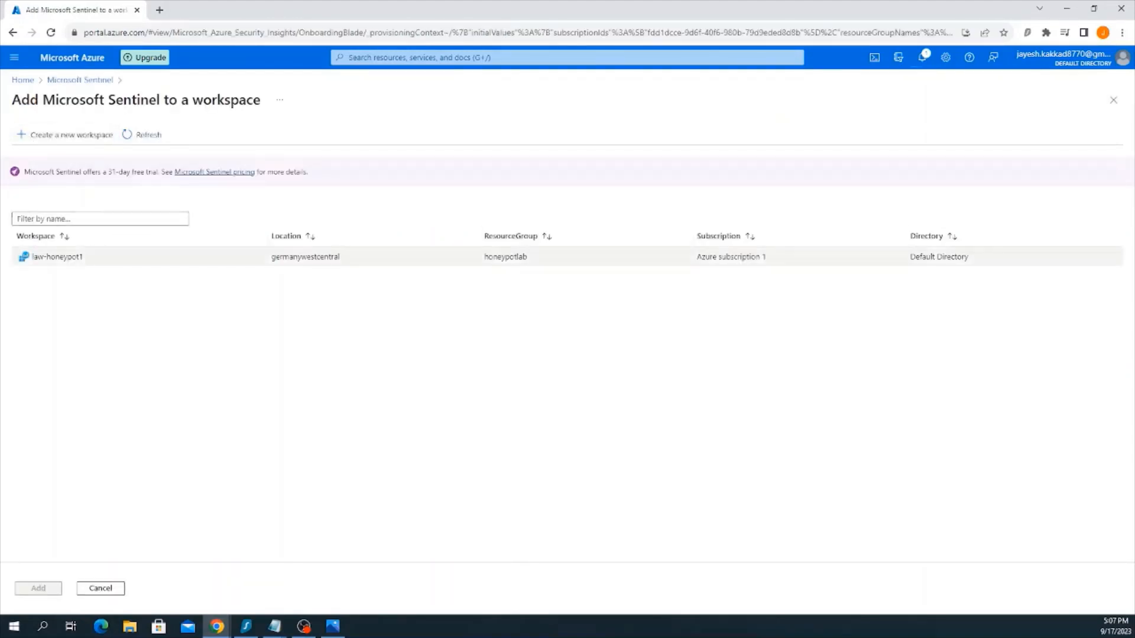
{"action": "left_click", "coordinate": [100, 257]}
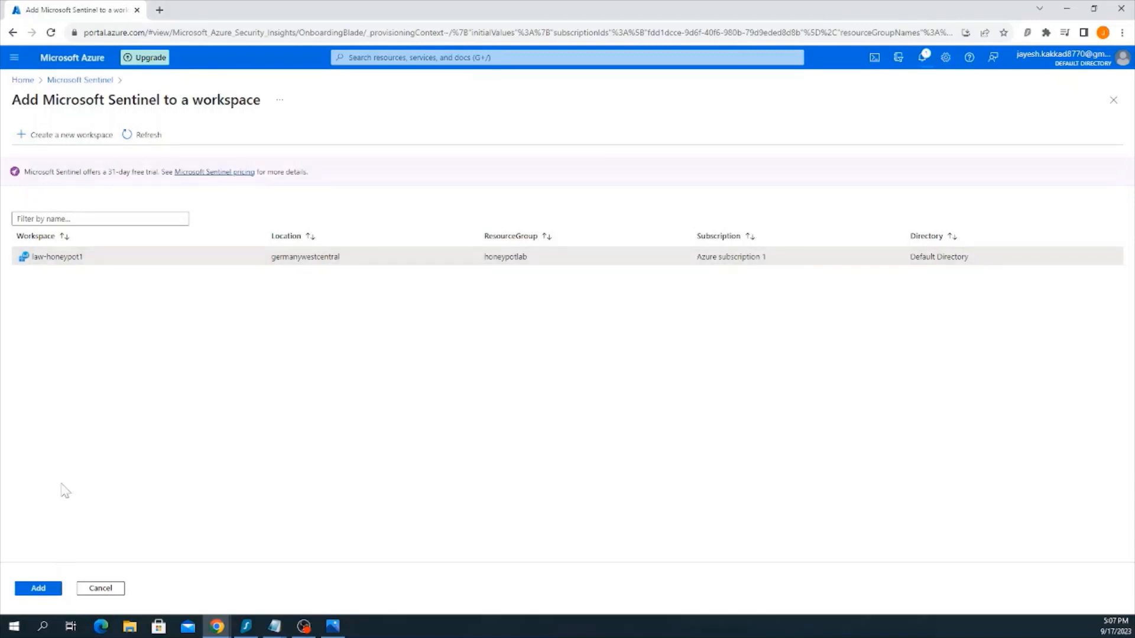
{"action": "left_click", "coordinate": [39, 588]}
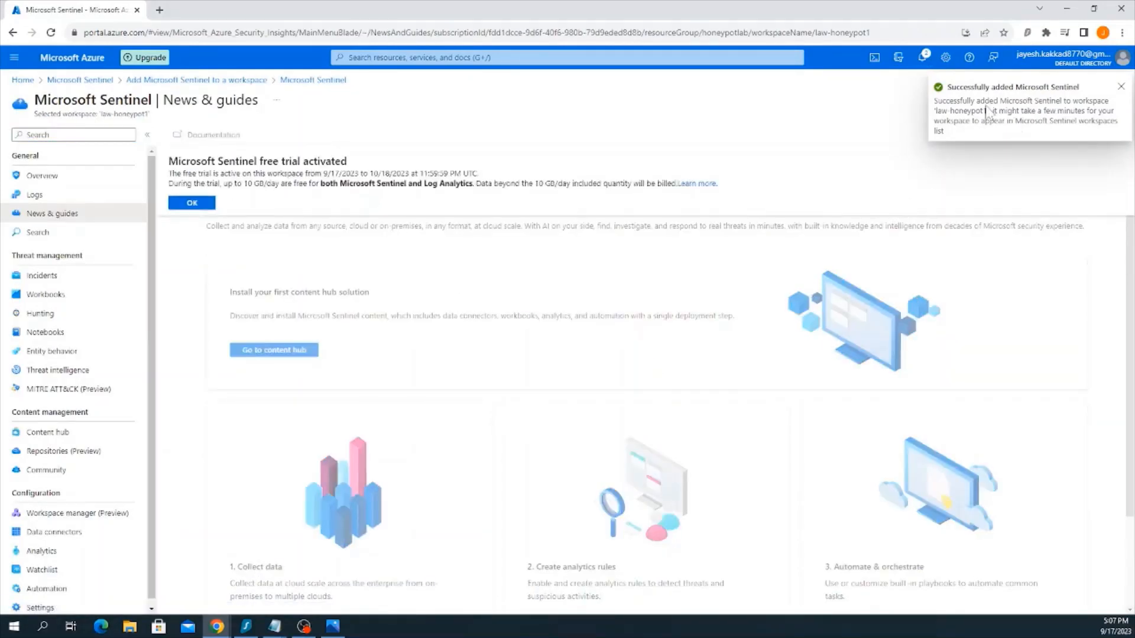
Check the VM connection's progress in the notifications, then open honeypotvm from the portal home and copy its public IP address
{"action": "left_click", "coordinate": [923, 57]}
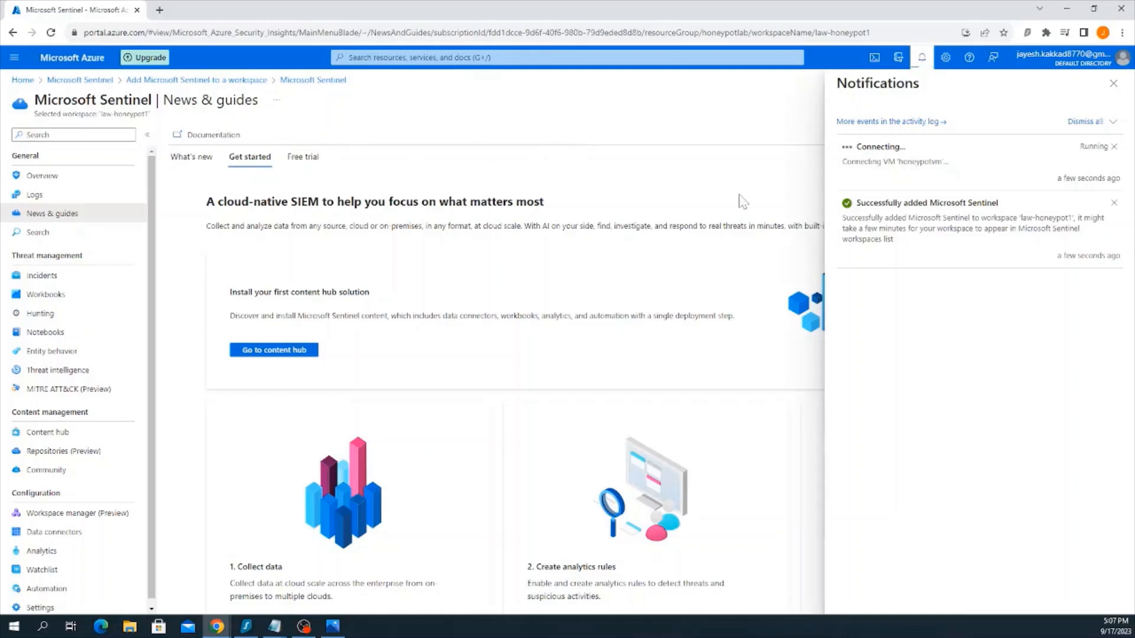
{"action": "left_click", "coordinate": [83, 66]}
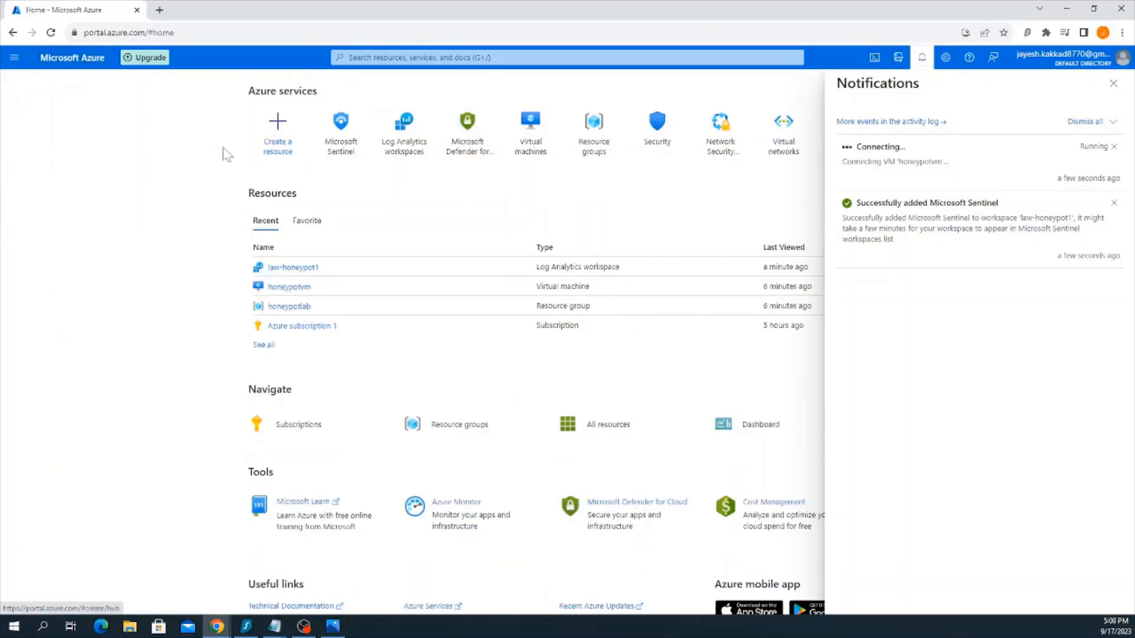
{"action": "left_click", "coordinate": [300, 289]}
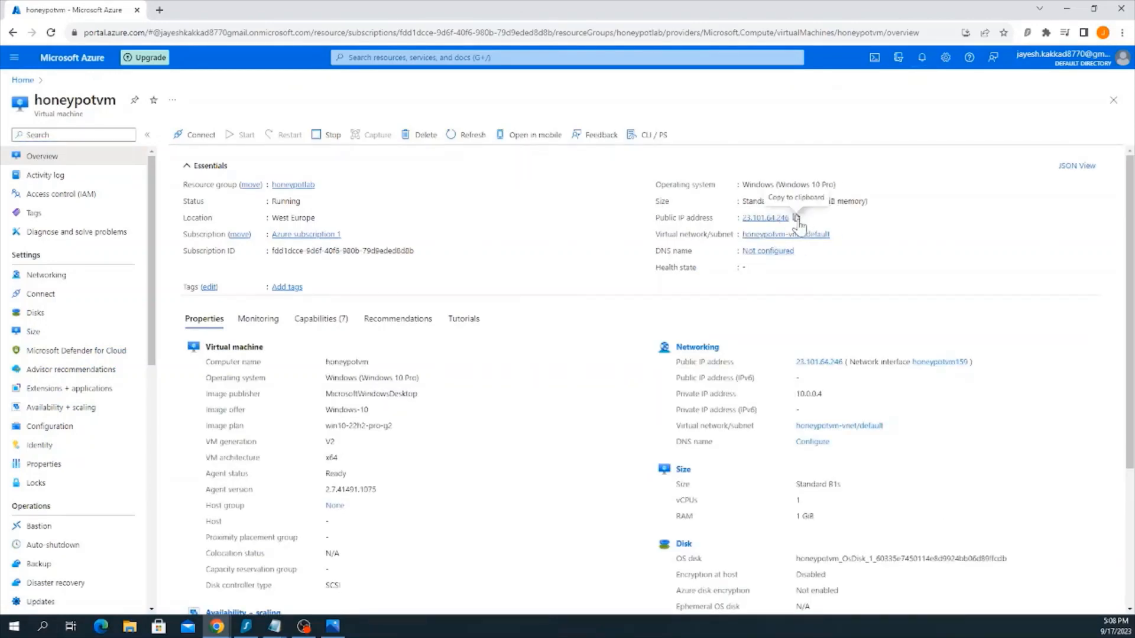
{"action": "left_click", "coordinate": [796, 218]}
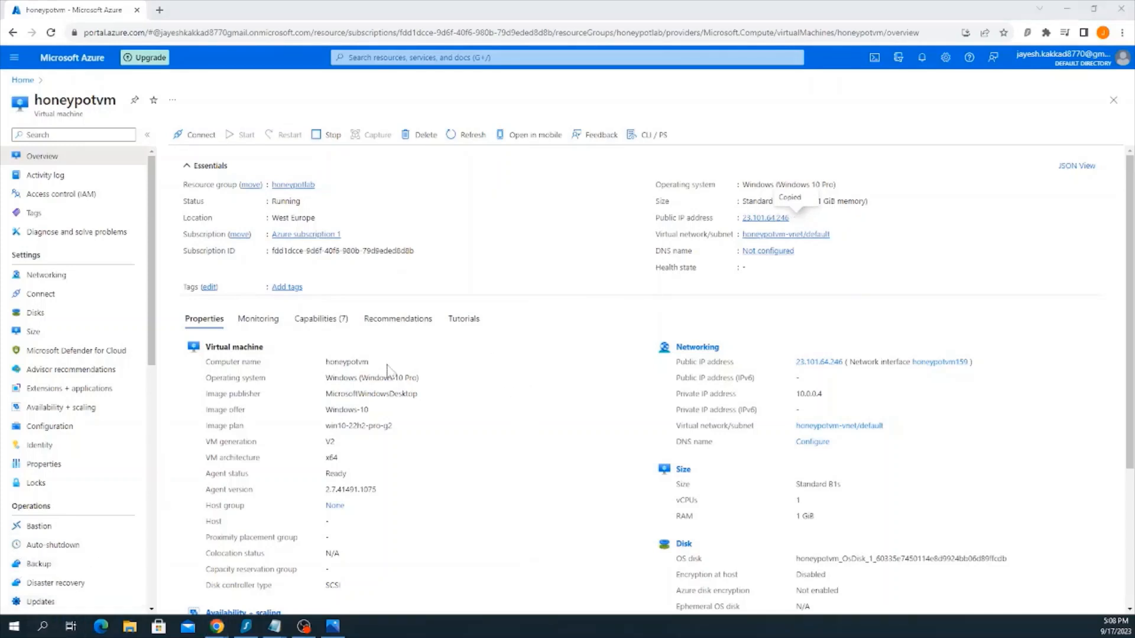
Switch to Remote Desktop Connection and start a connection to the copied address 23.101.64.246
{"action": "left_click", "coordinate": [43, 626]}
{"action": "type", "text": "rem"}
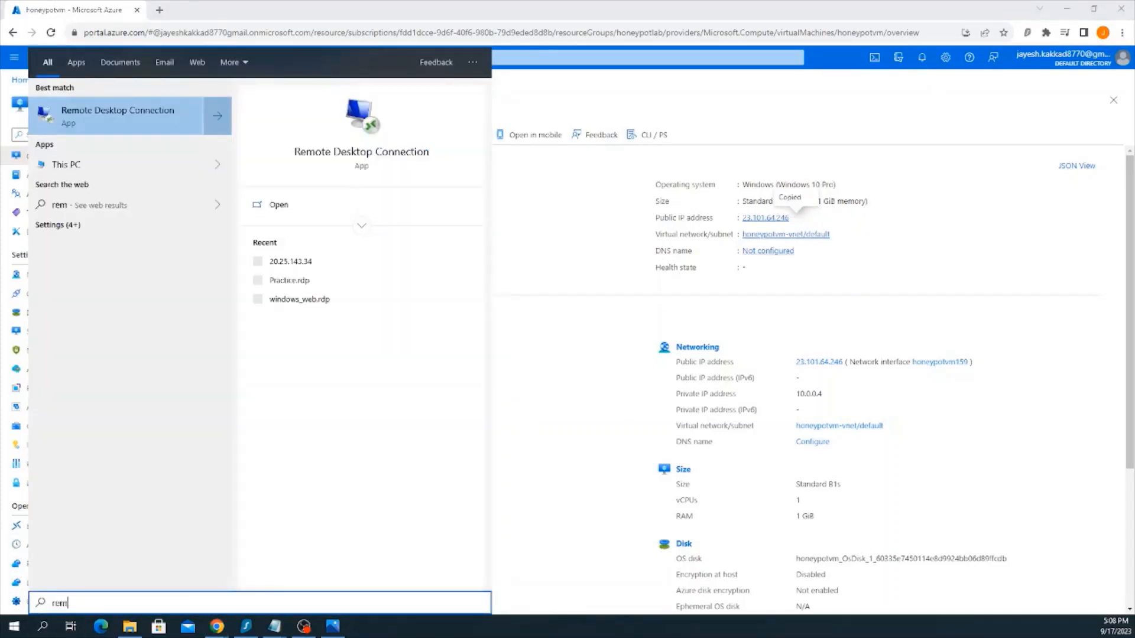
{"action": "left_click", "coordinate": [290, 205]}
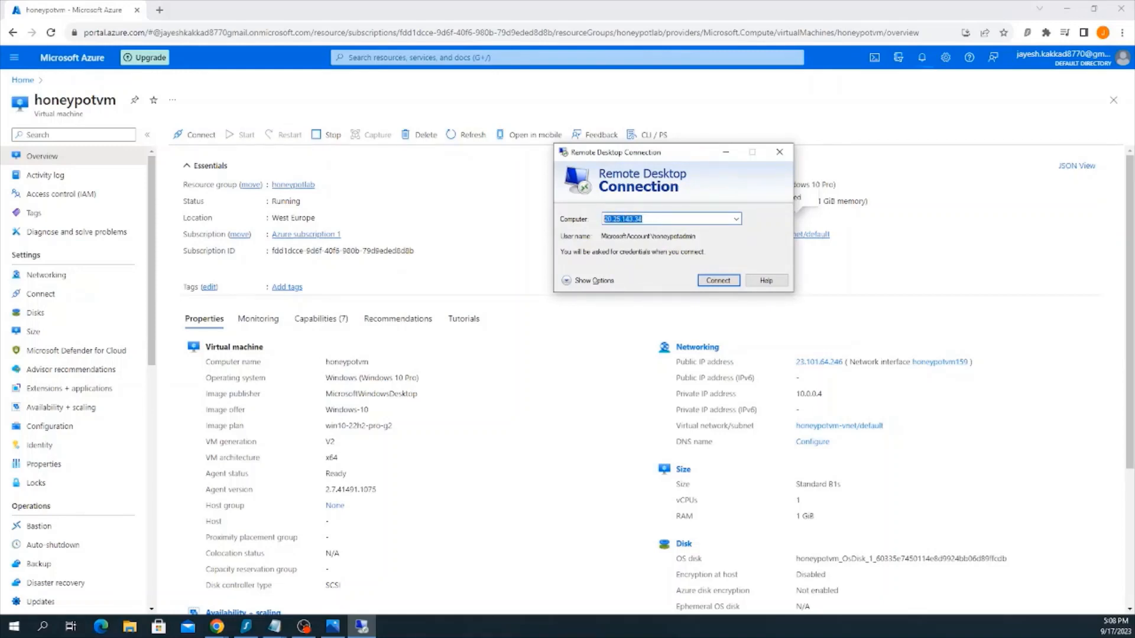
{"action": "key", "text": "ctrl+v"}
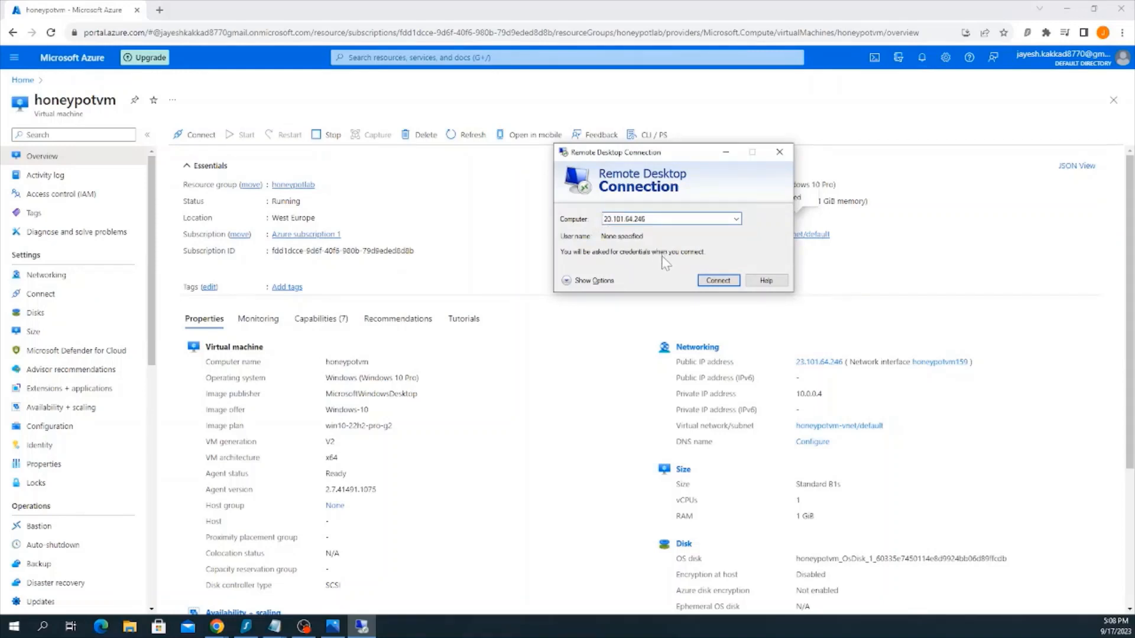
{"action": "left_click", "coordinate": [717, 277]}
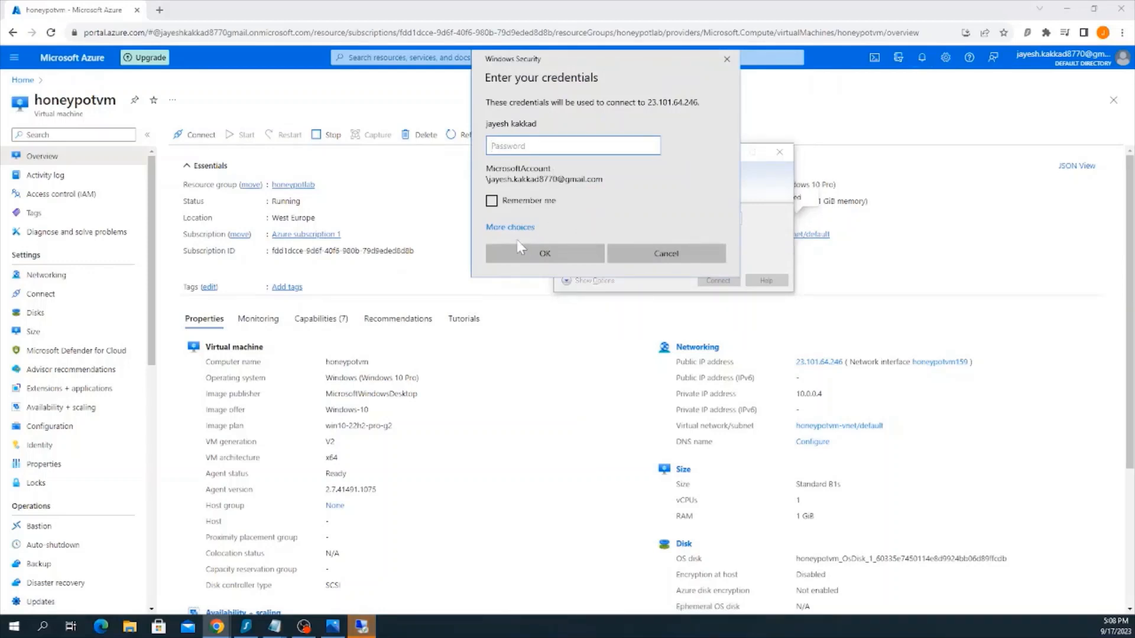
Sign in to the remote desktop with a different account, using the username honeypotadmin and its password, and accept the untrusted certificate
{"action": "left_click", "coordinate": [515, 232]}
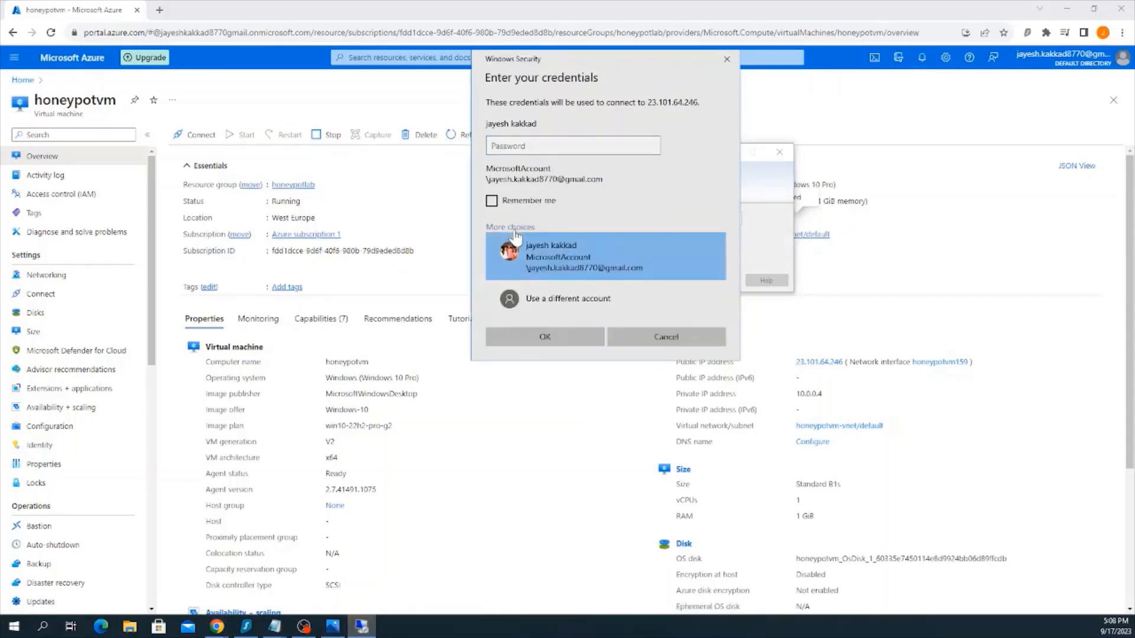
{"action": "left_click", "coordinate": [569, 284]}
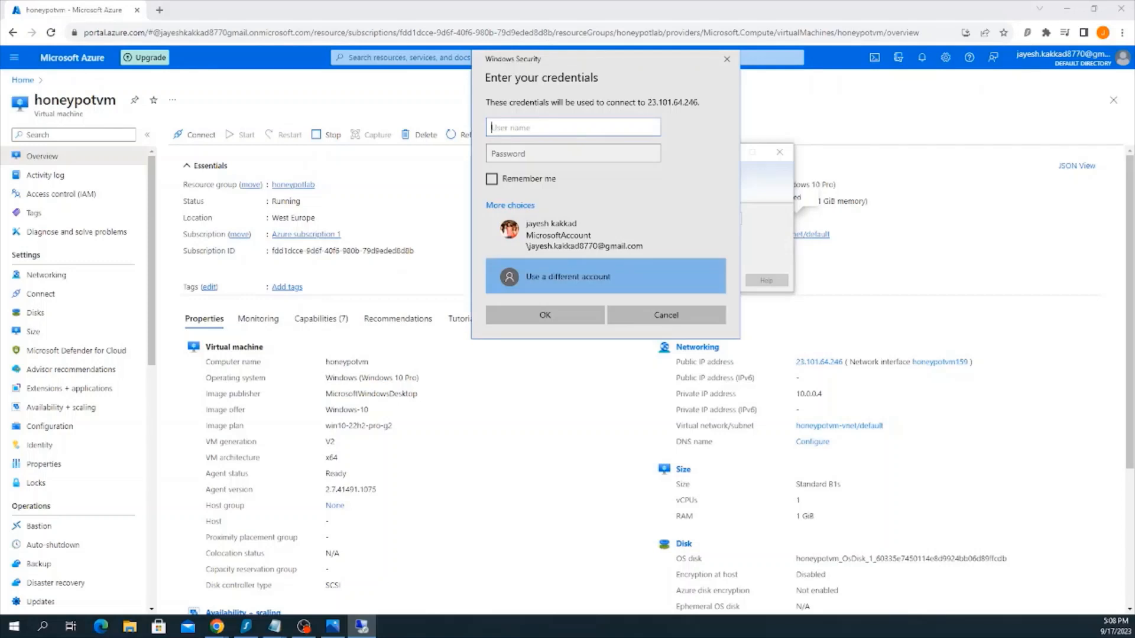
{"action": "type", "text": "honeypotadmin"}
{"action": "key", "text": "Tab"}
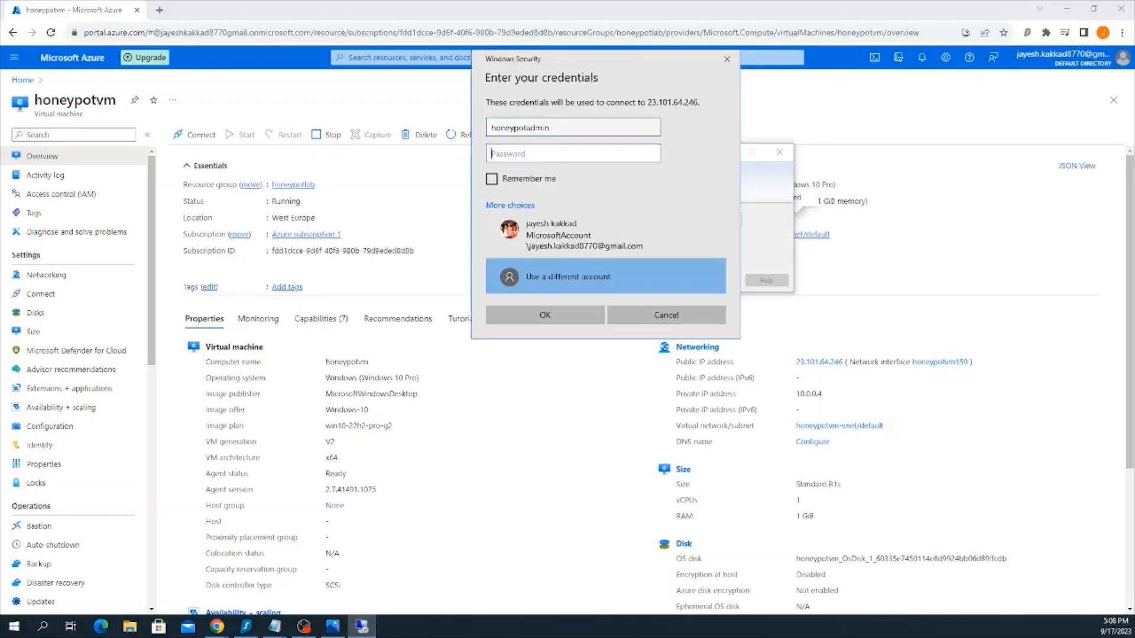
{"action": "type", "text": "•"}
{"action": "key", "text": "Caps_Lock"}
{"action": "type", "text": "•"}
{"action": "key", "text": "Caps_Lock"}
{"action": "left_click", "coordinate": [545, 315]}
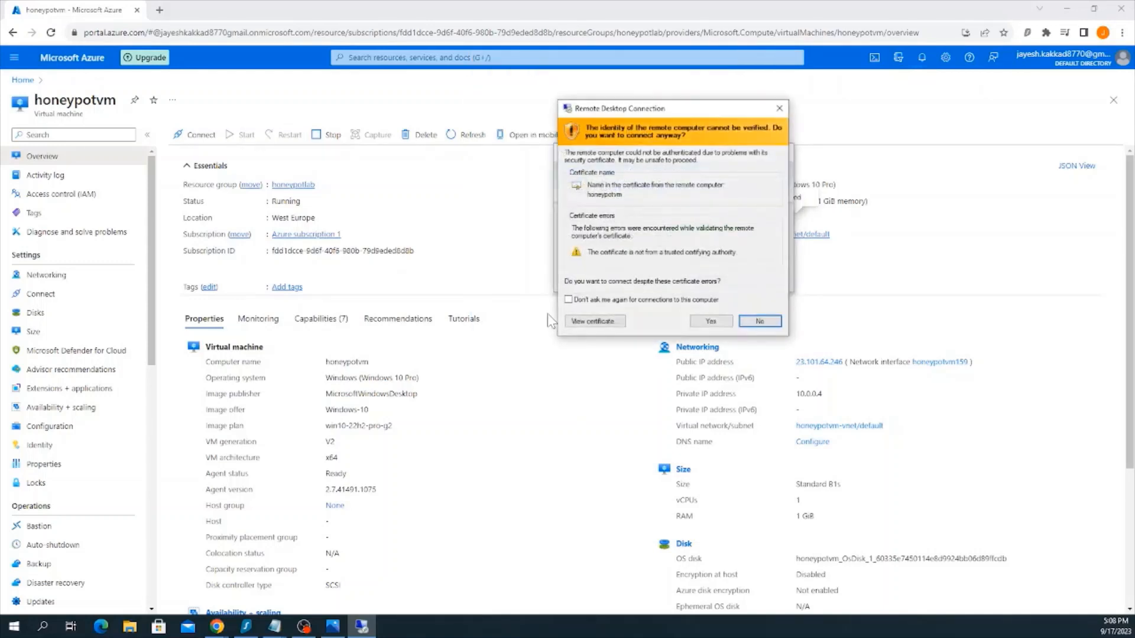
{"action": "left_click", "coordinate": [711, 321]}
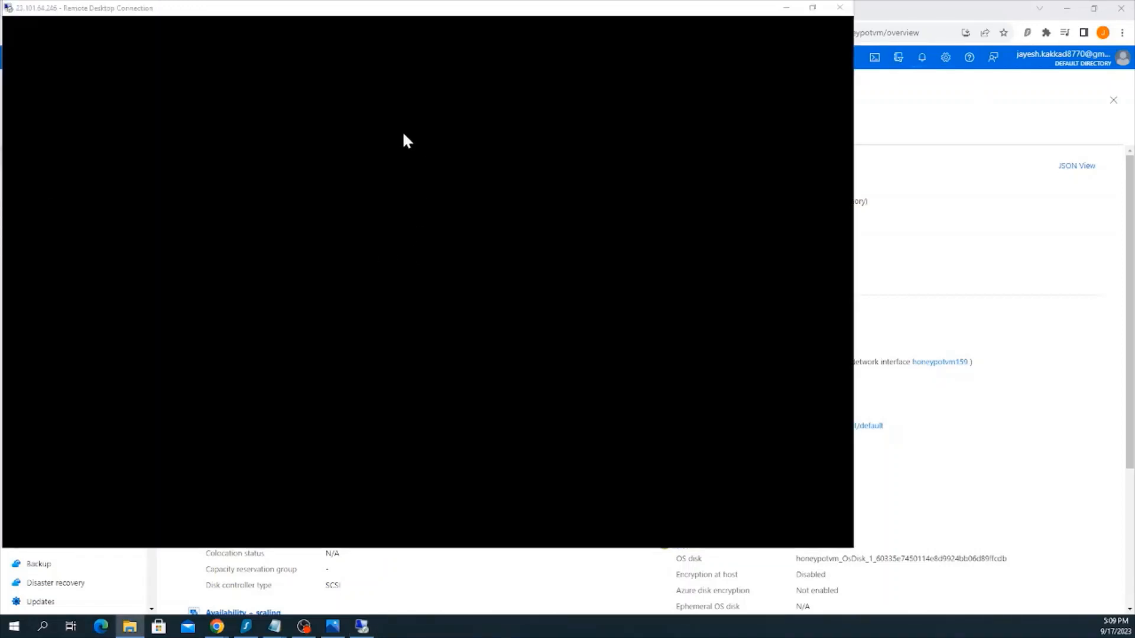
Check the VM connection's progress in the Azure portal notifications, then return to the remote desktop session
{"action": "double_click", "coordinate": [484, 8]}
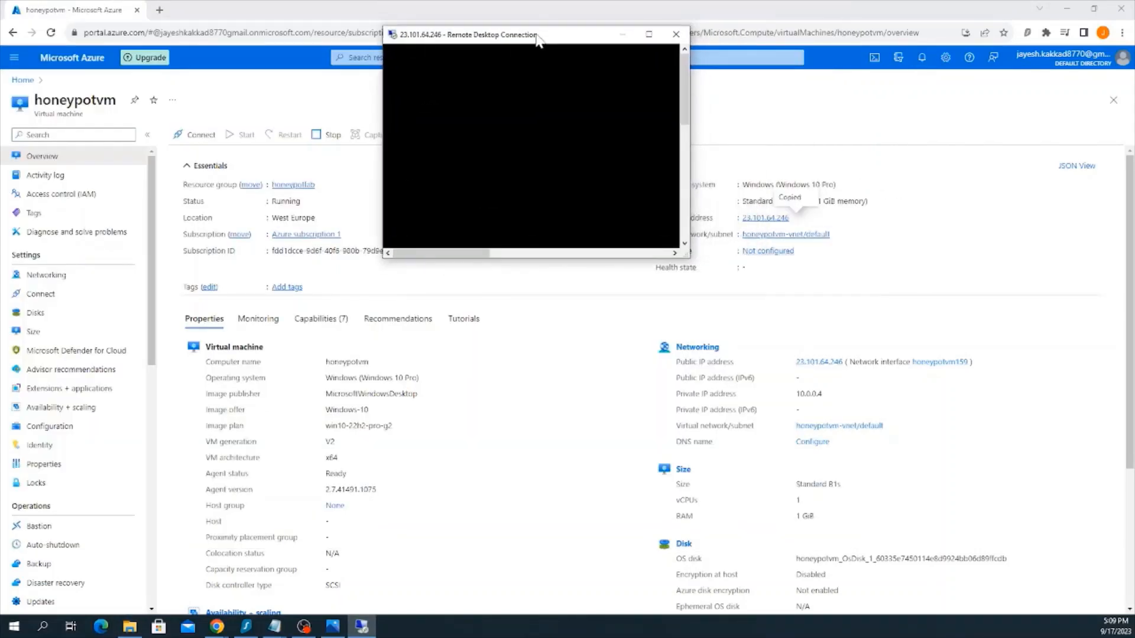
{"action": "double_click", "coordinate": [537, 35]}
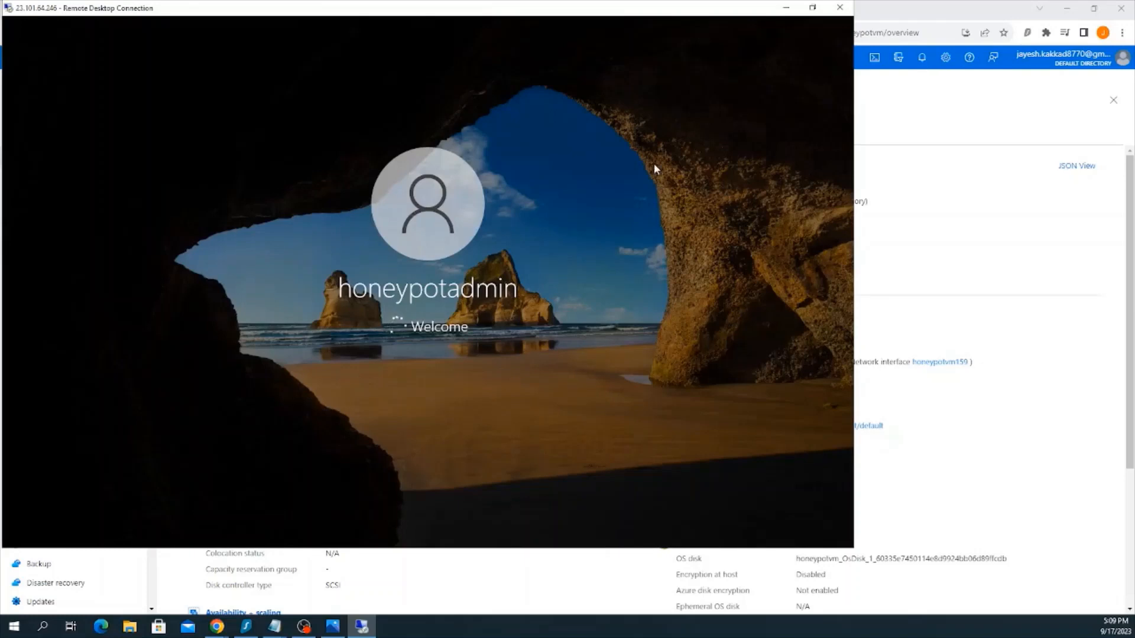
{"action": "left_click", "coordinate": [920, 59]}
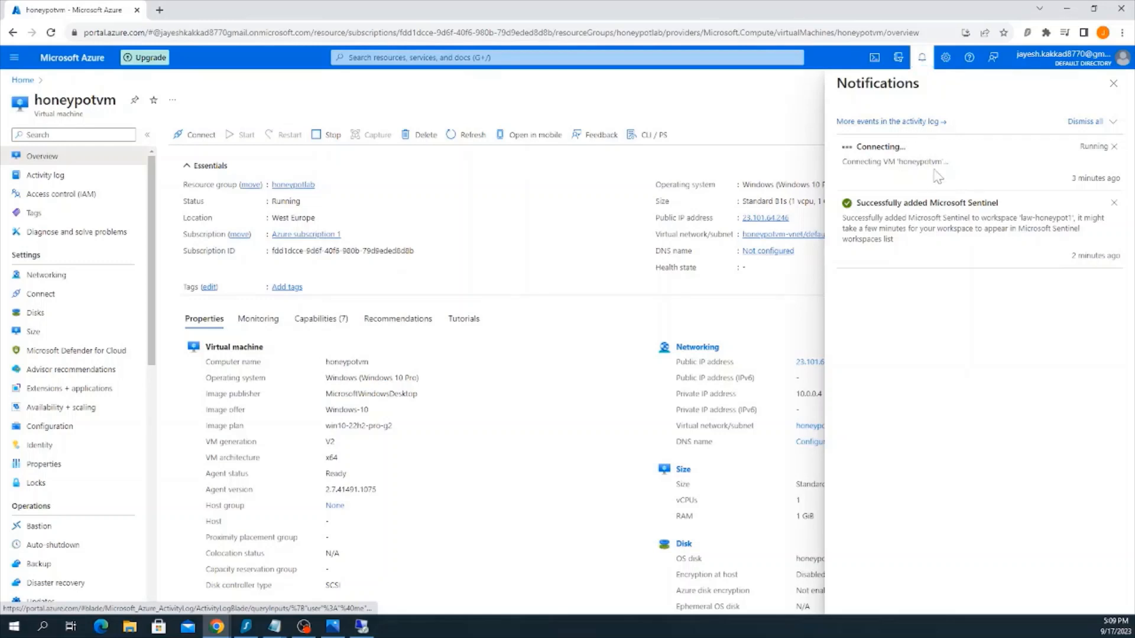
{"action": "left_click", "coordinate": [362, 627]}
{"action": "key", "text": "super+e"}
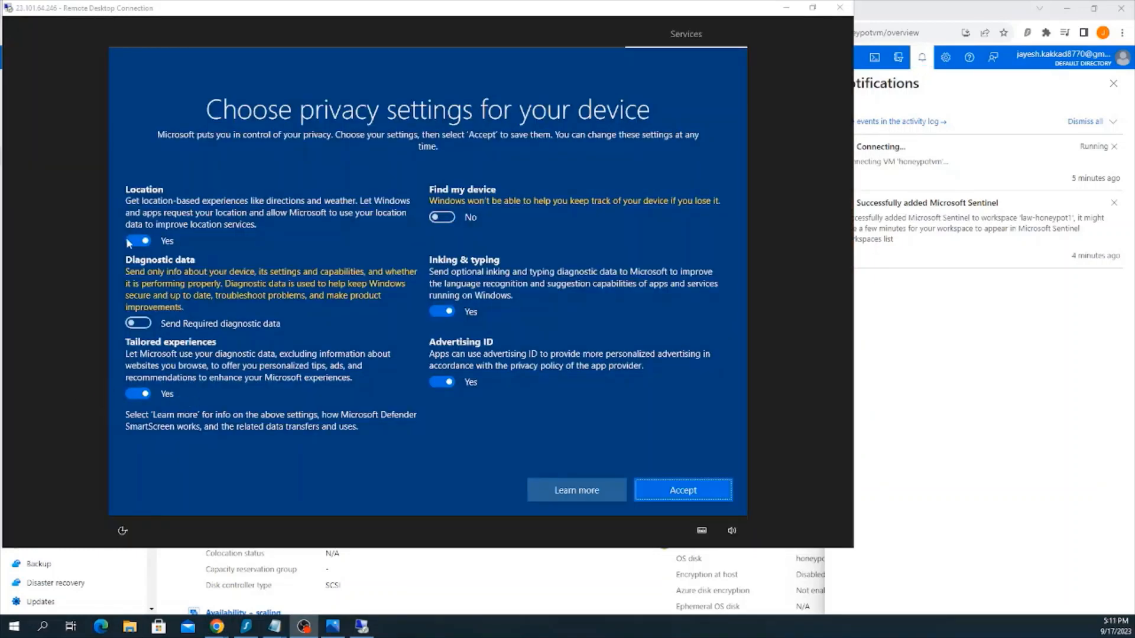
Turn off Location, Tailored experiences, Advertising ID and Inking & typing in the device privacy settings and accept them
{"action": "left_click", "coordinate": [140, 242]}
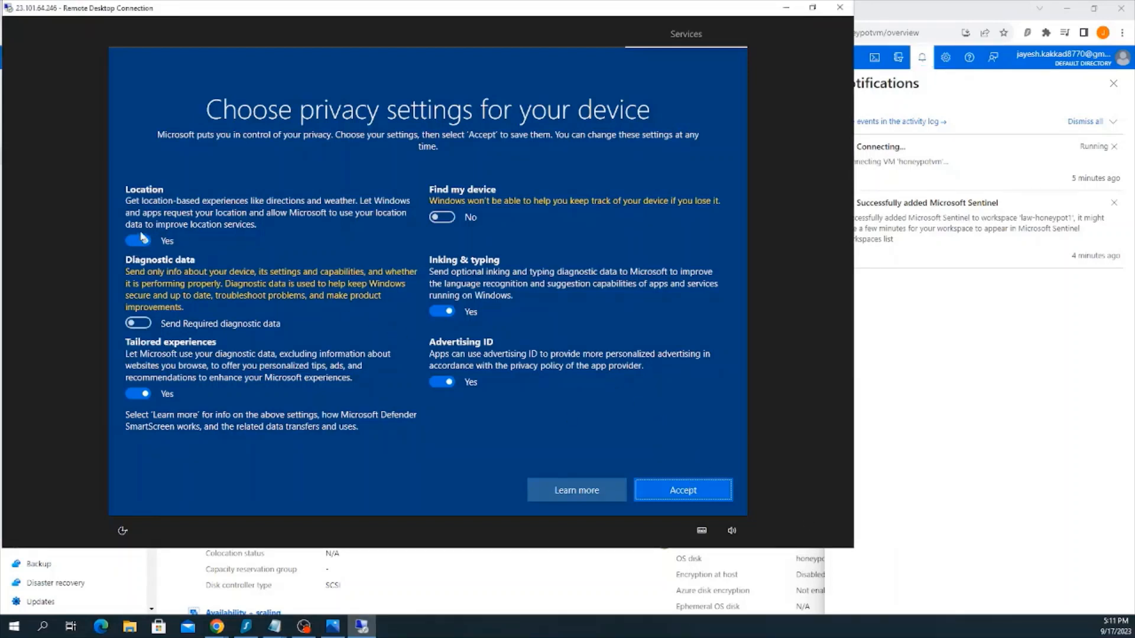
{"action": "left_click_drag", "start_coordinate": [499, 6], "coordinate": [547, 1]}
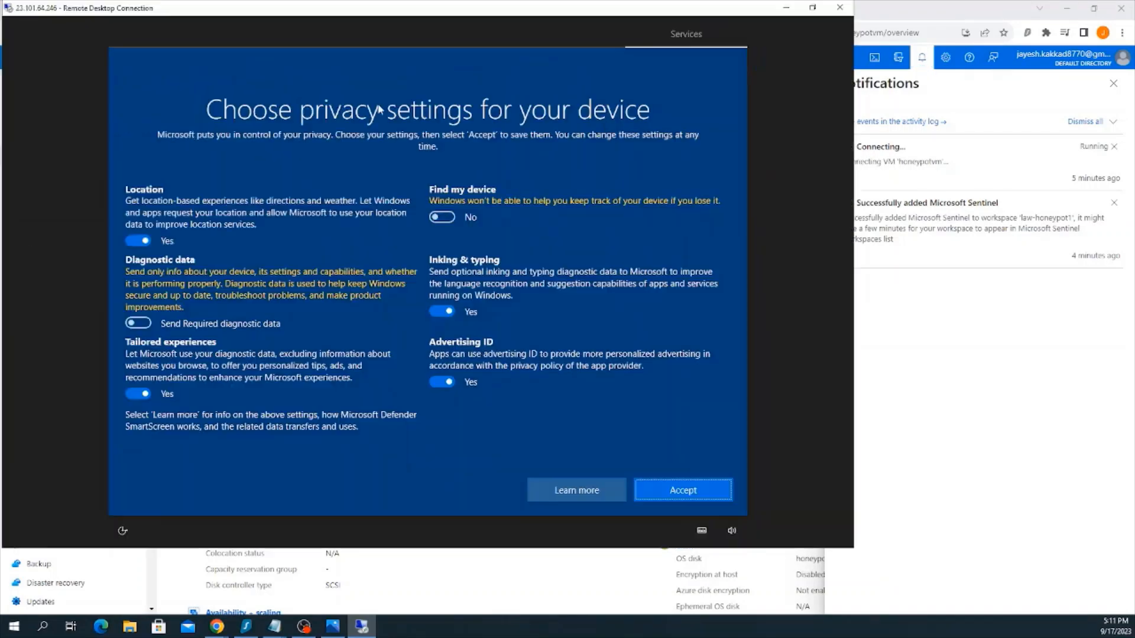
{"action": "left_click", "coordinate": [141, 242]}
{"action": "left_click", "coordinate": [143, 231]}
{"action": "left_click", "coordinate": [135, 241]}
{"action": "left_click", "coordinate": [133, 381]}
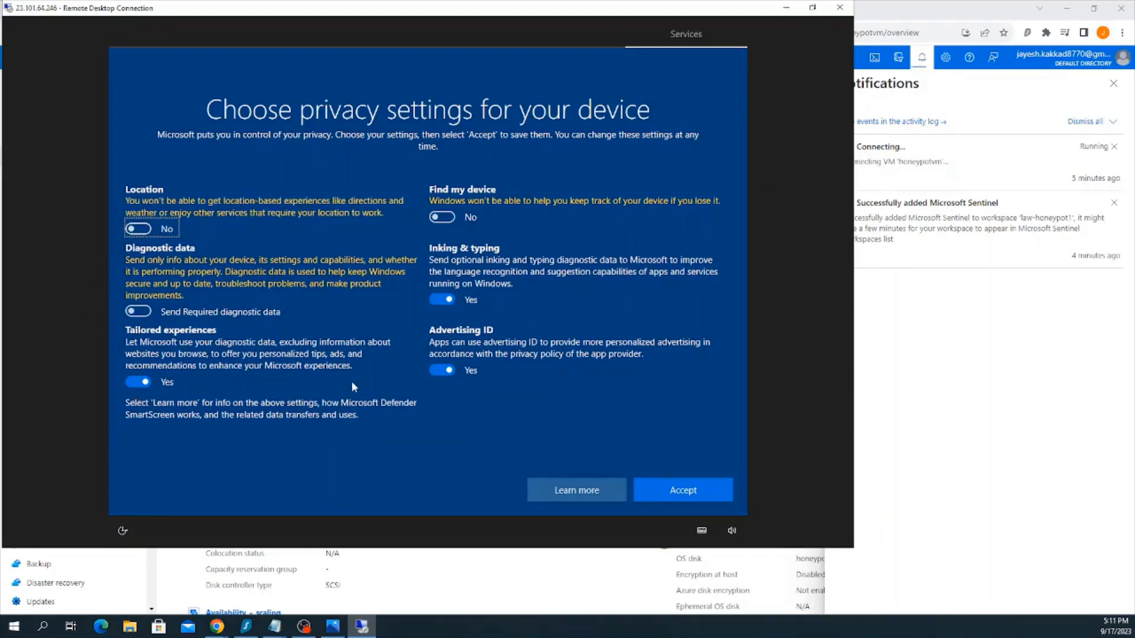
{"action": "left_click", "coordinate": [454, 370]}
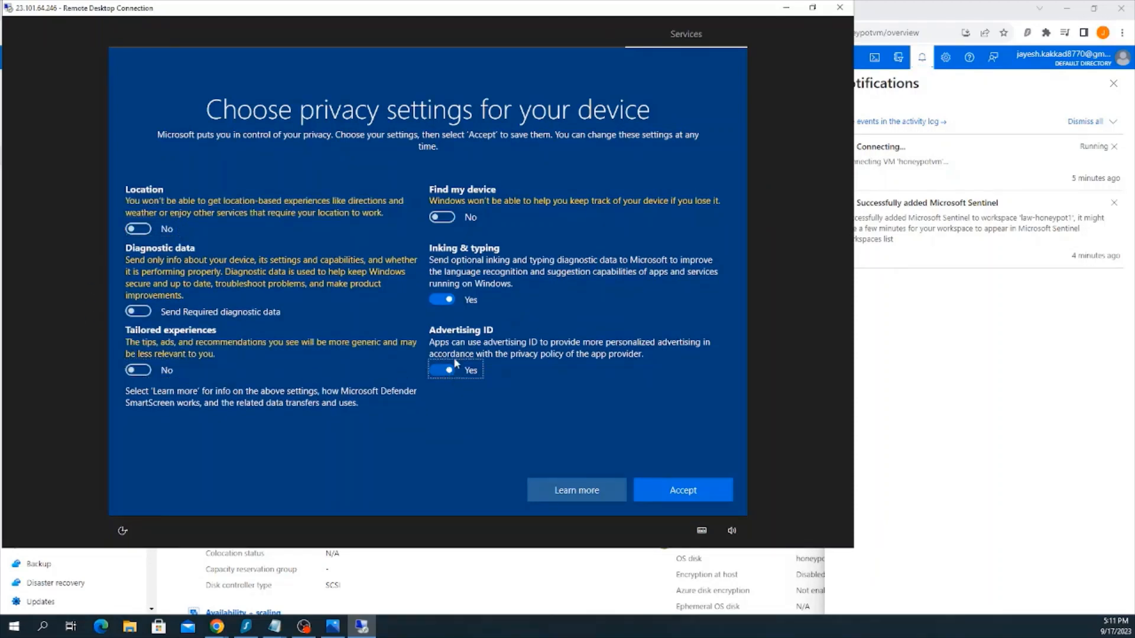
{"action": "left_click", "coordinate": [448, 290]}
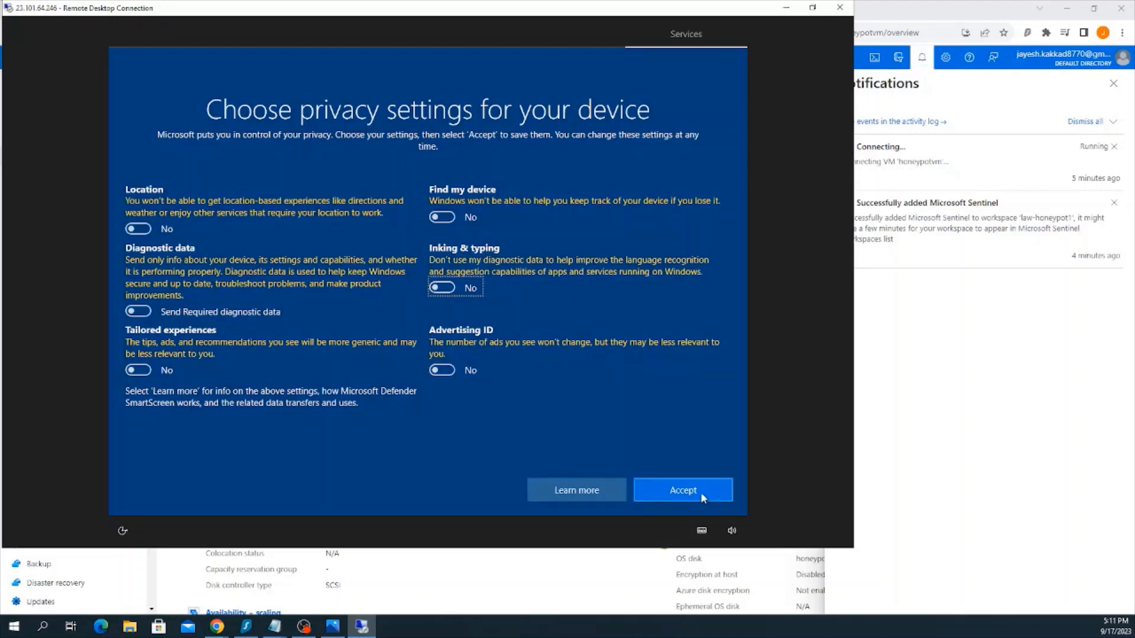
{"action": "left_click", "coordinate": [686, 491]}
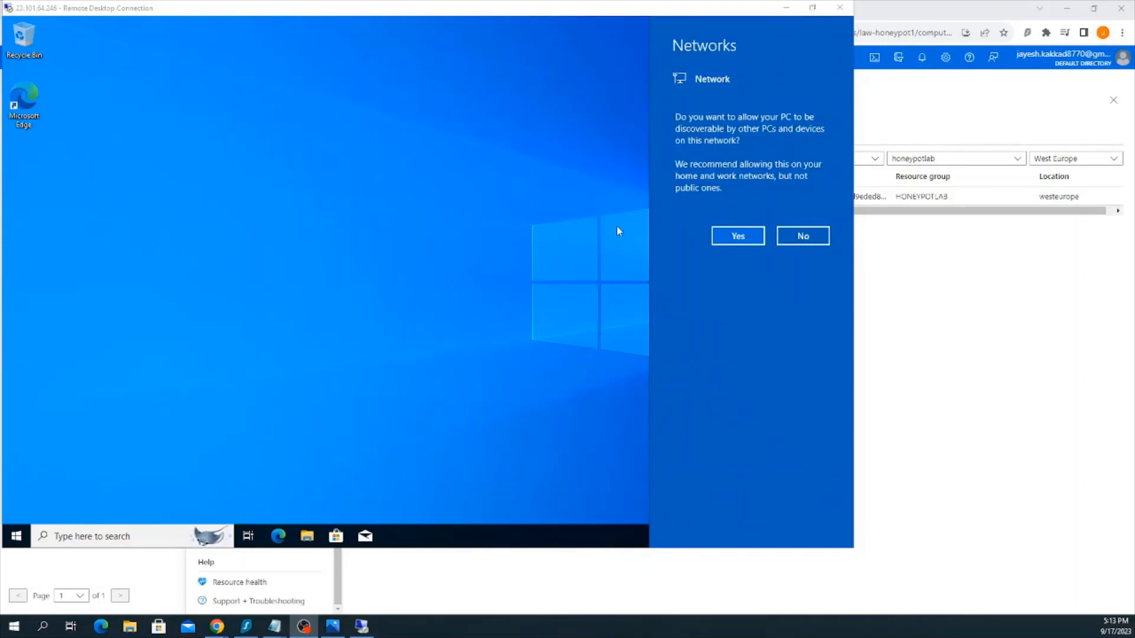
Open Event Viewer on the virtual machine and show the Security log under Windows Logs
{"action": "left_click", "coordinate": [620, 265]}
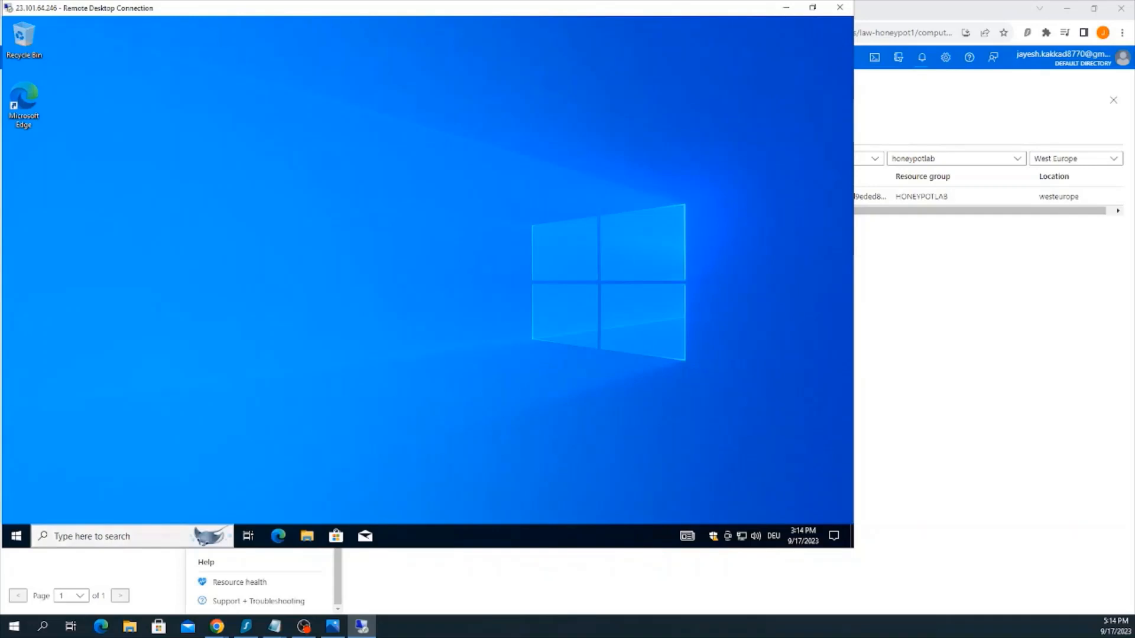
{"action": "left_click", "coordinate": [121, 538]}
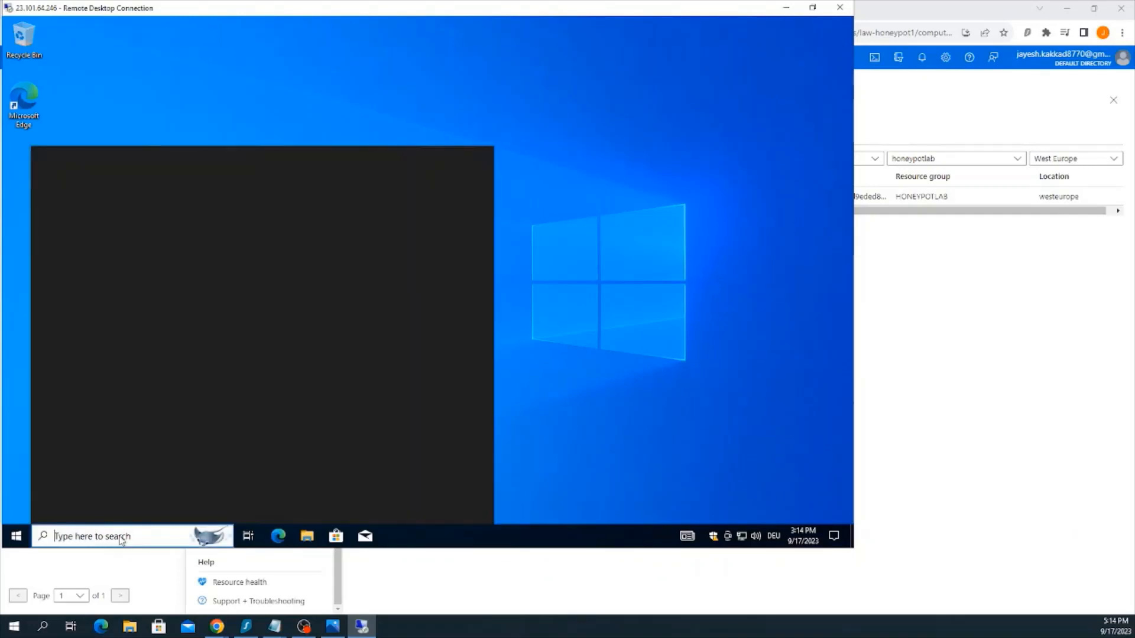
{"action": "type", "text": "ene"}
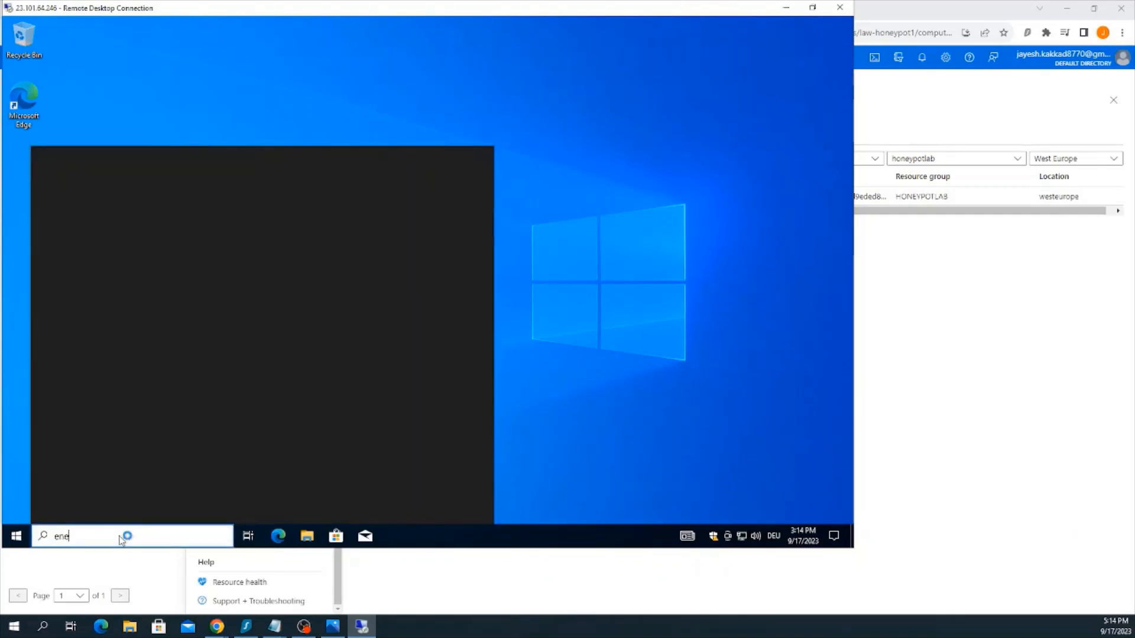
{"action": "type", "text": "nt"}
{"action": "key", "text": "BackSpace"}
{"action": "key", "text": "BackSpace"}
{"action": "key", "text": "BackSpace"}
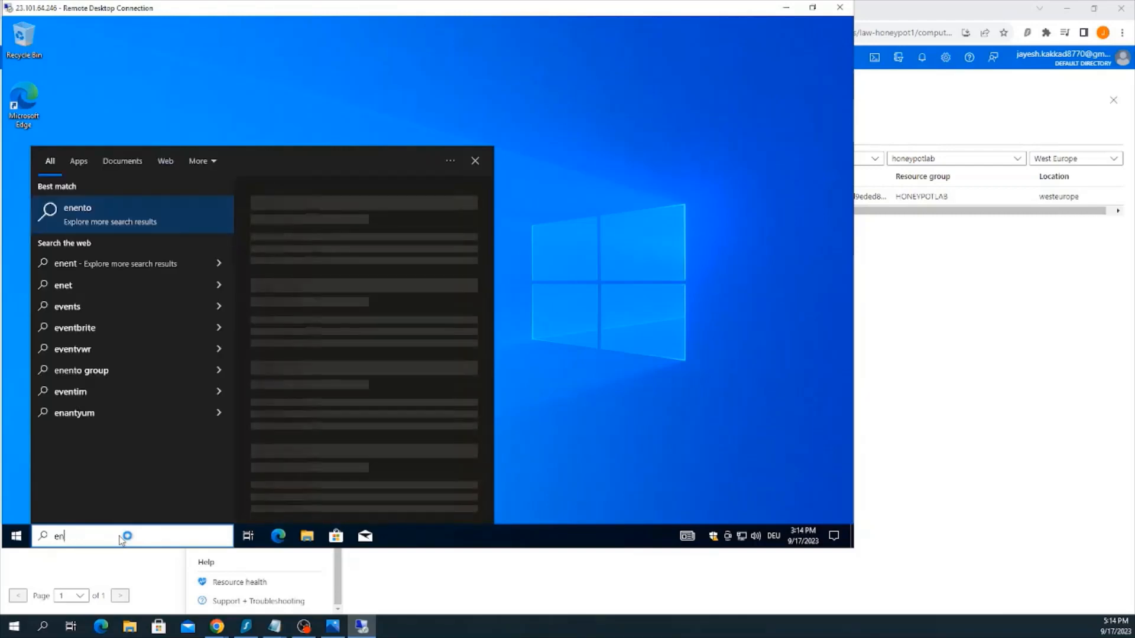
{"action": "key", "text": "BackSpace"}
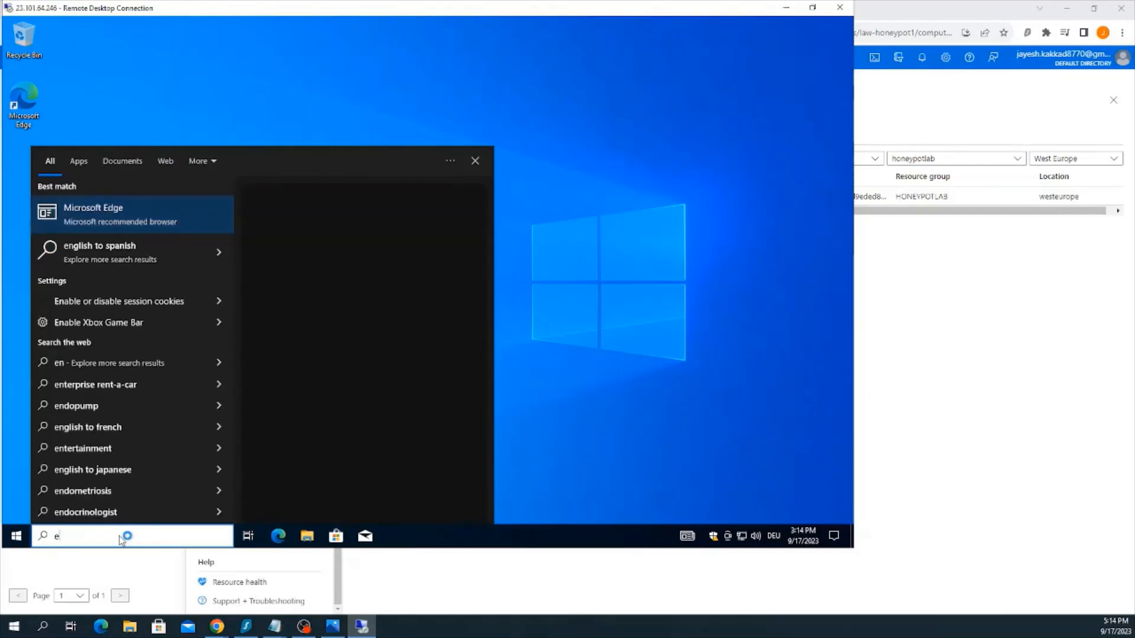
{"action": "type", "text": "vent"}
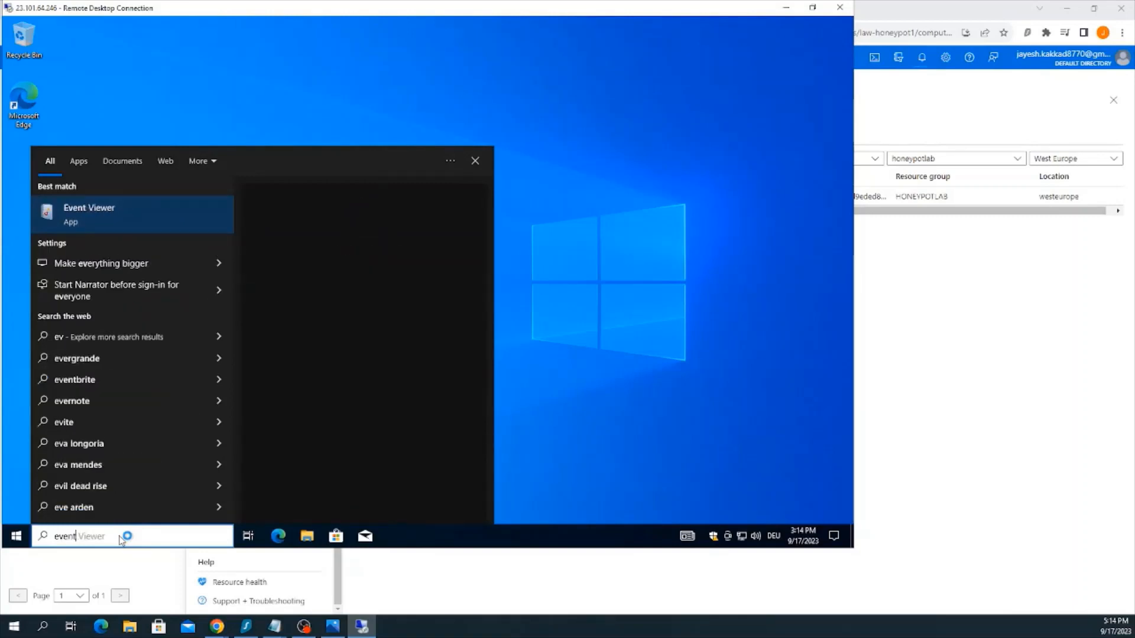
{"action": "left_click", "coordinate": [105, 218]}
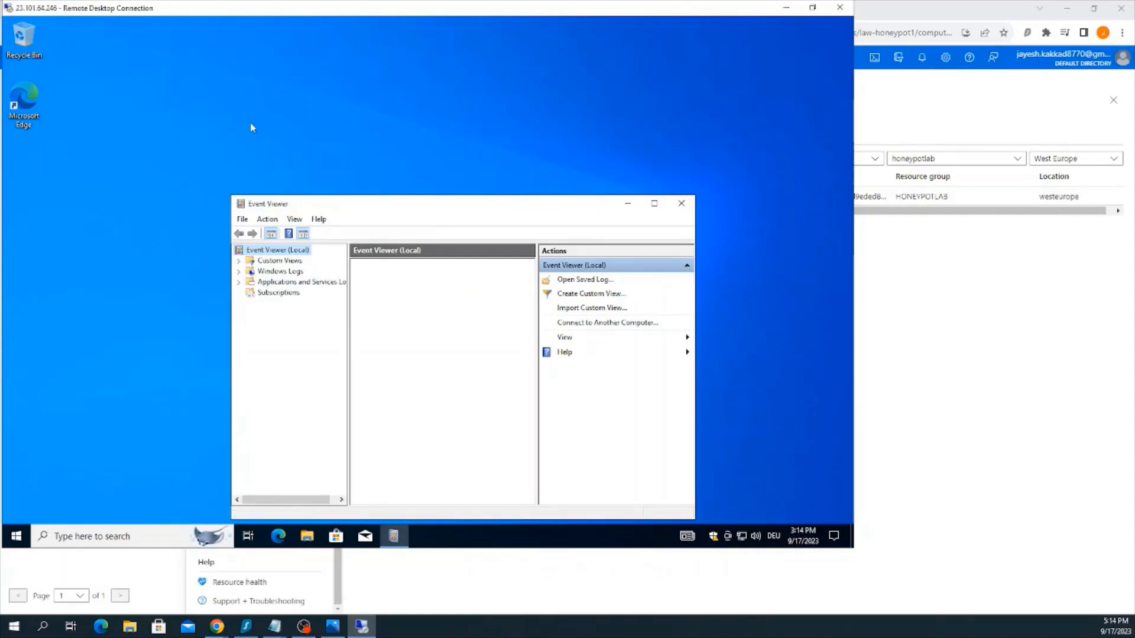
{"action": "left_click", "coordinate": [239, 271]}
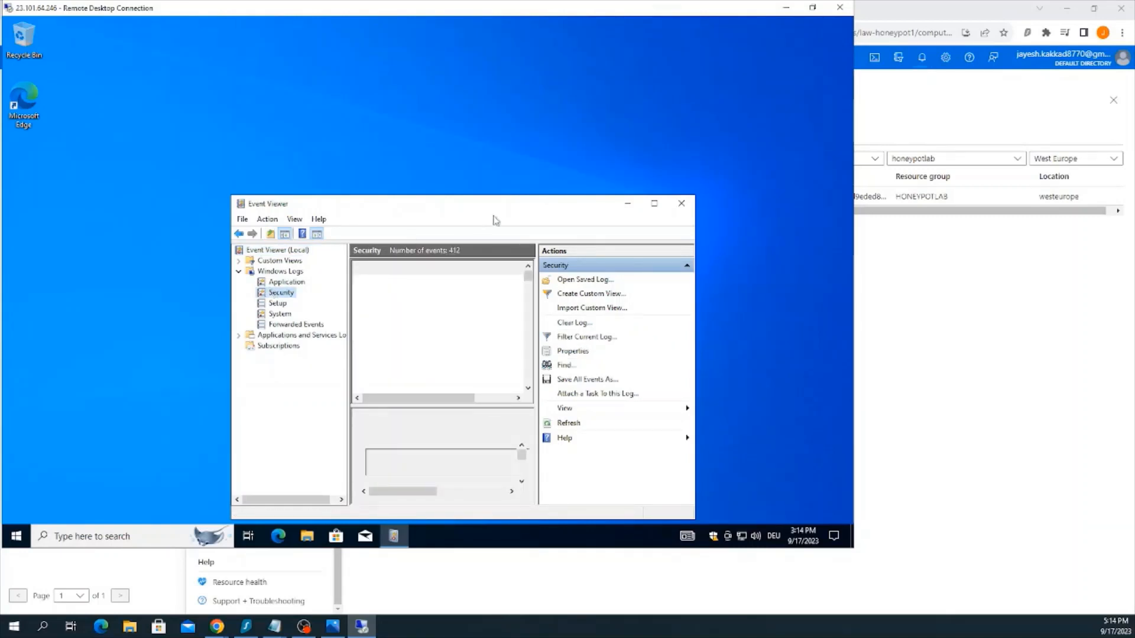
{"action": "left_click_drag", "start_coordinate": [536, 212], "coordinate": [532, 141]}
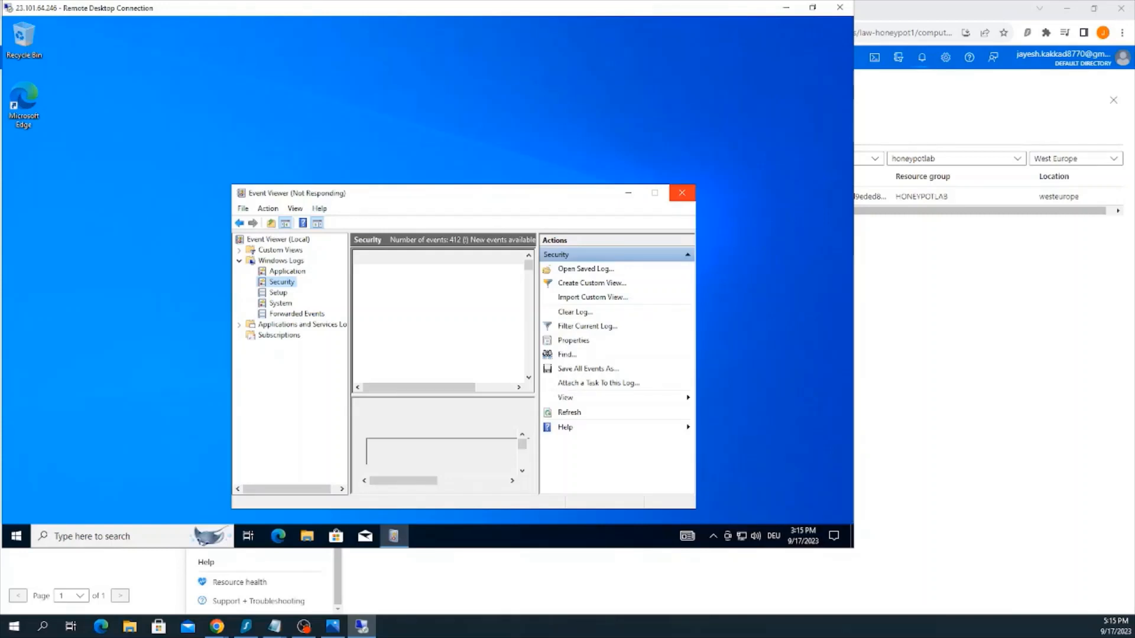
Review the Design.png lab diagram and the workspace's virtual machine list in the browser, then return to the remote desktop session
{"action": "left_click", "coordinate": [333, 627]}
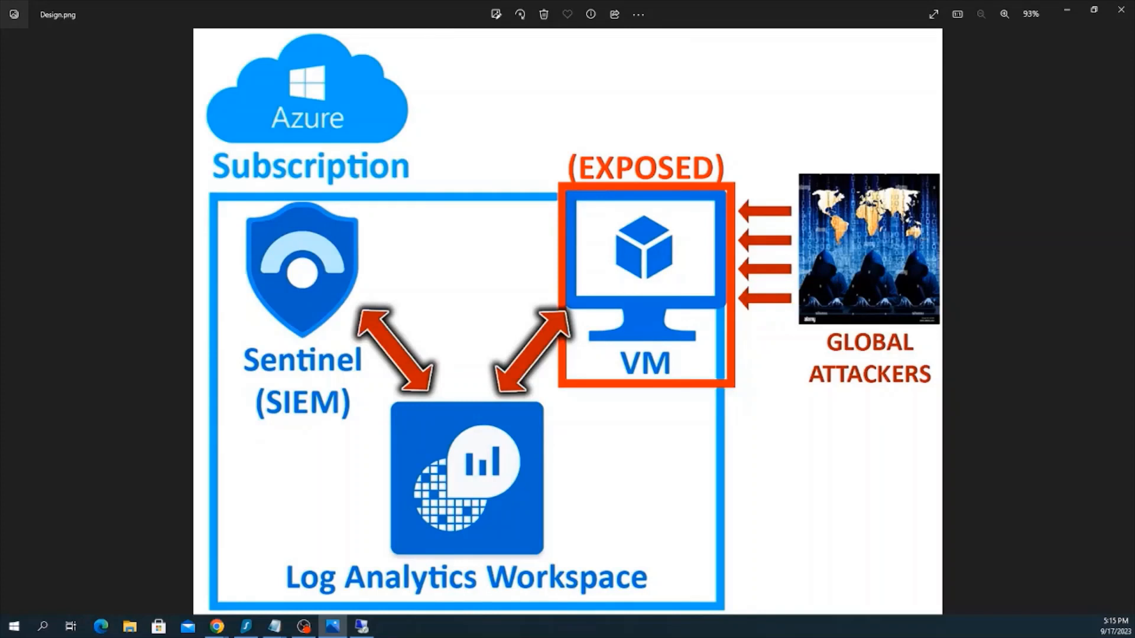
{"action": "key", "text": "alt+Tab"}
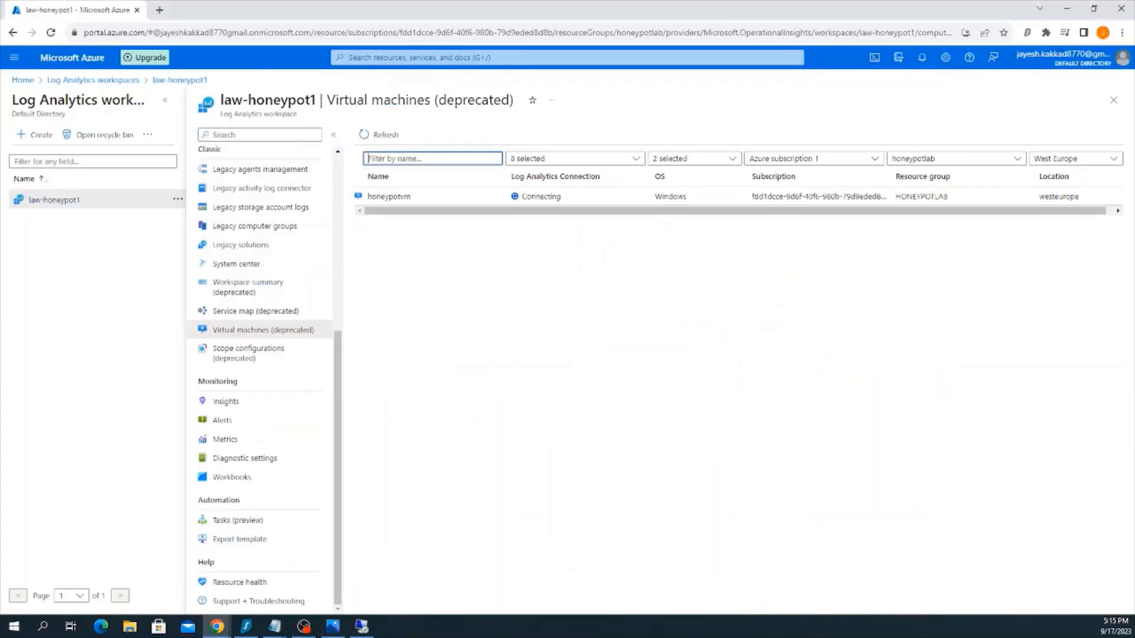
{"action": "key", "text": "alt+Tab"}
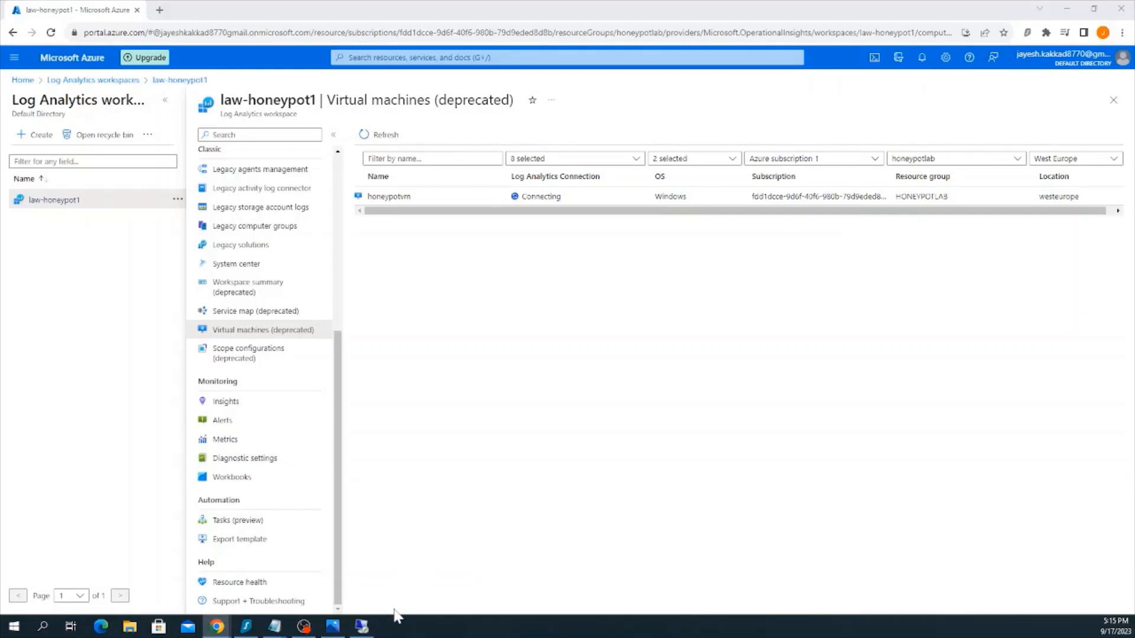
{"action": "left_click", "coordinate": [362, 626]}
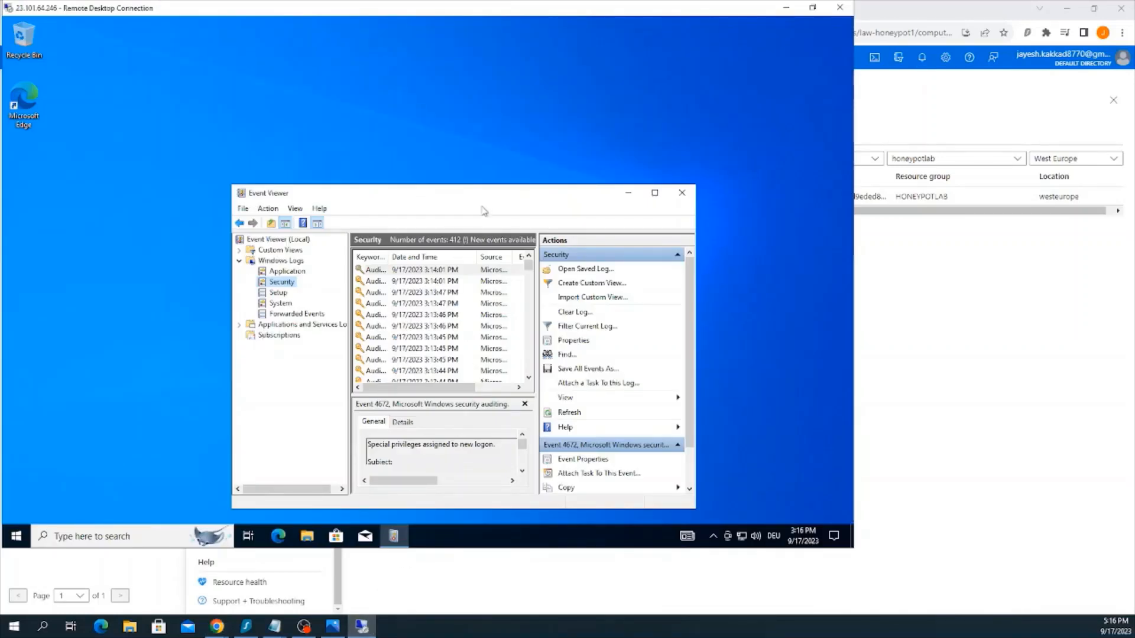
Attempt a Remote Desktop logon to 23.101.64.246 as honeypotadmin with a wrong account password, then cancel and close the connection dialog
{"action": "left_click_drag", "start_coordinate": [484, 202], "coordinate": [390, 82]}
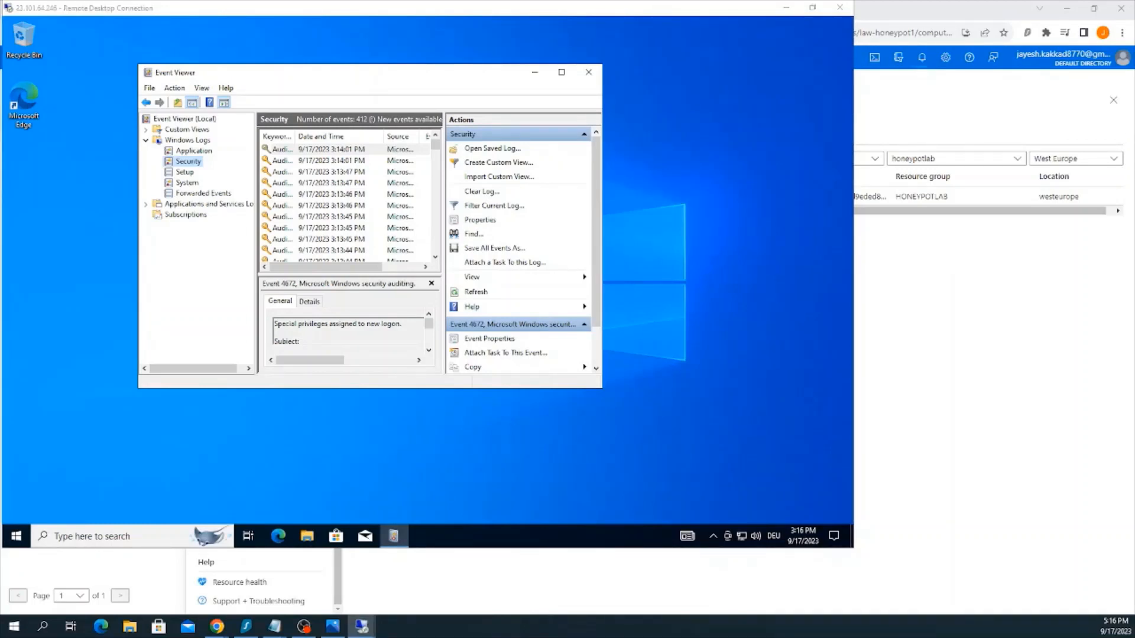
{"action": "left_click_drag", "start_coordinate": [404, 292], "coordinate": [535, 239]}
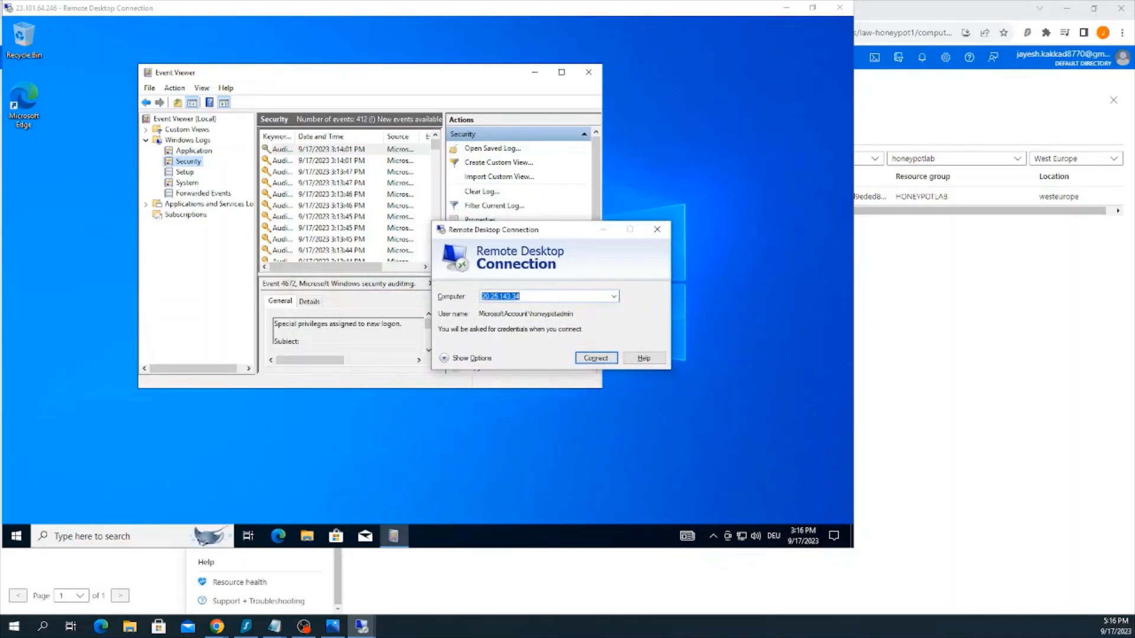
{"action": "type", "text": "23.101.64.246"}
{"action": "left_click", "coordinate": [606, 360]}
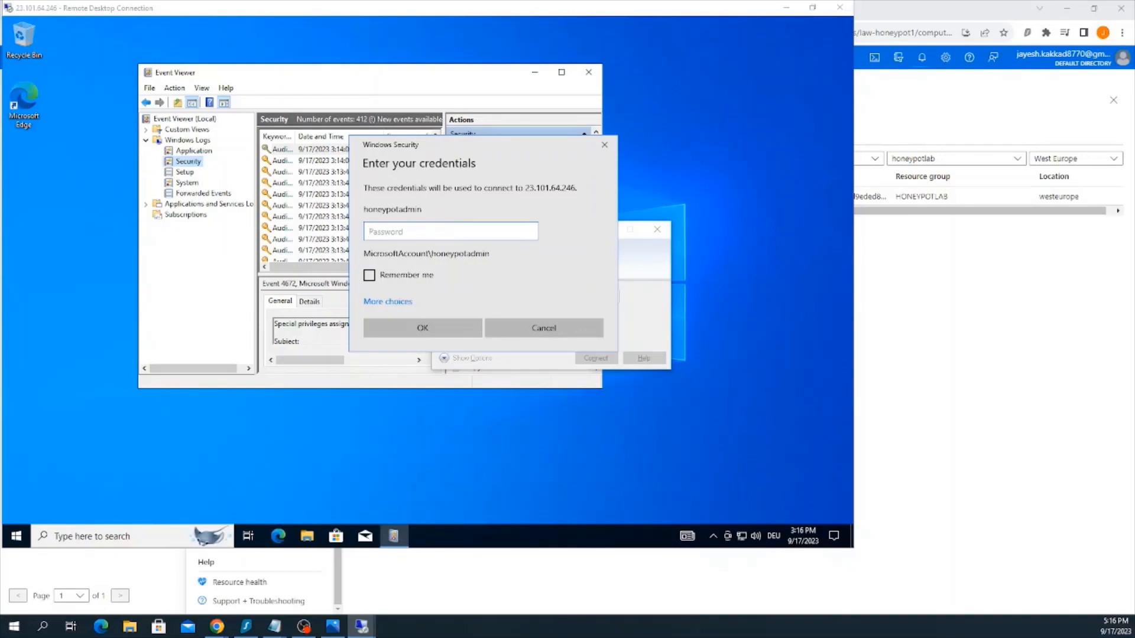
{"action": "type", "text": "•••••••••"}
{"action": "left_click", "coordinate": [446, 327]}
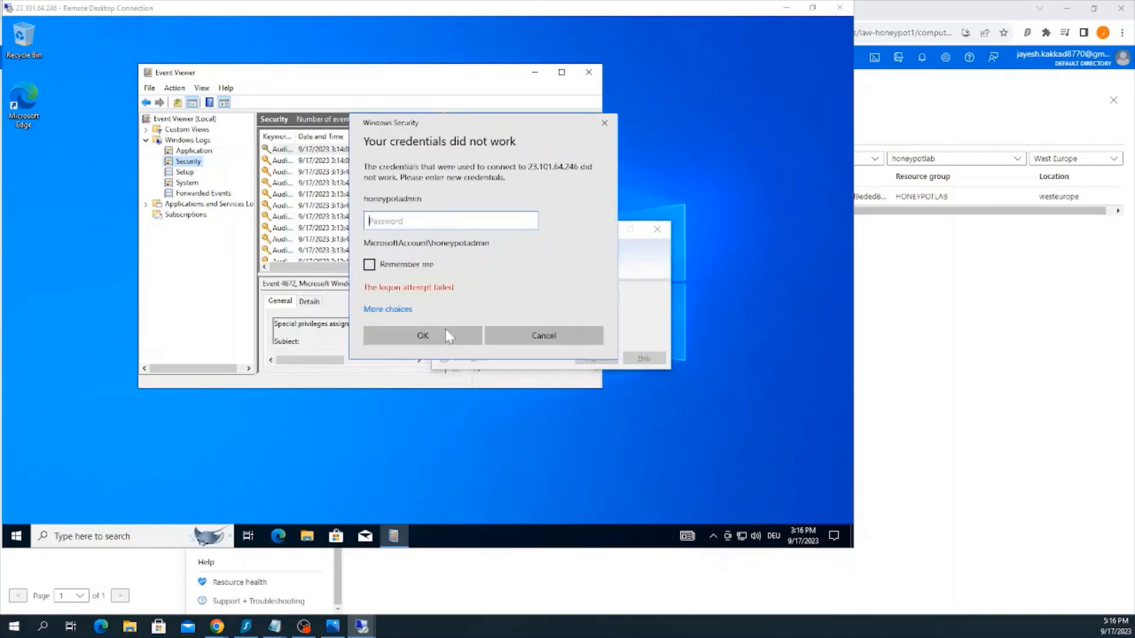
{"action": "left_click", "coordinate": [543, 333]}
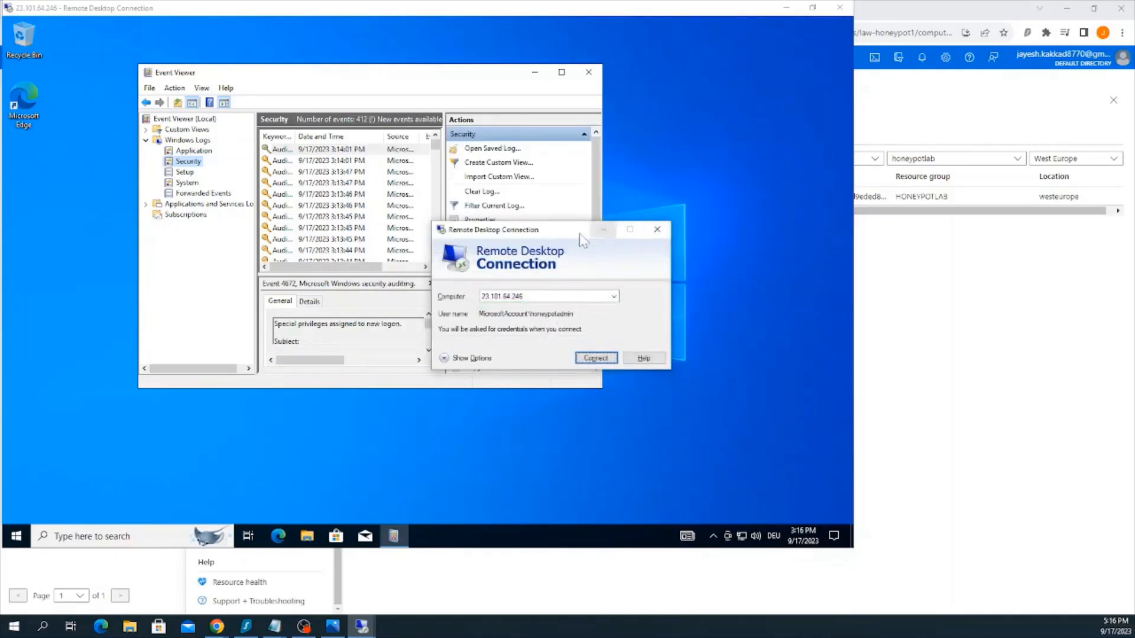
{"action": "left_click", "coordinate": [657, 231]}
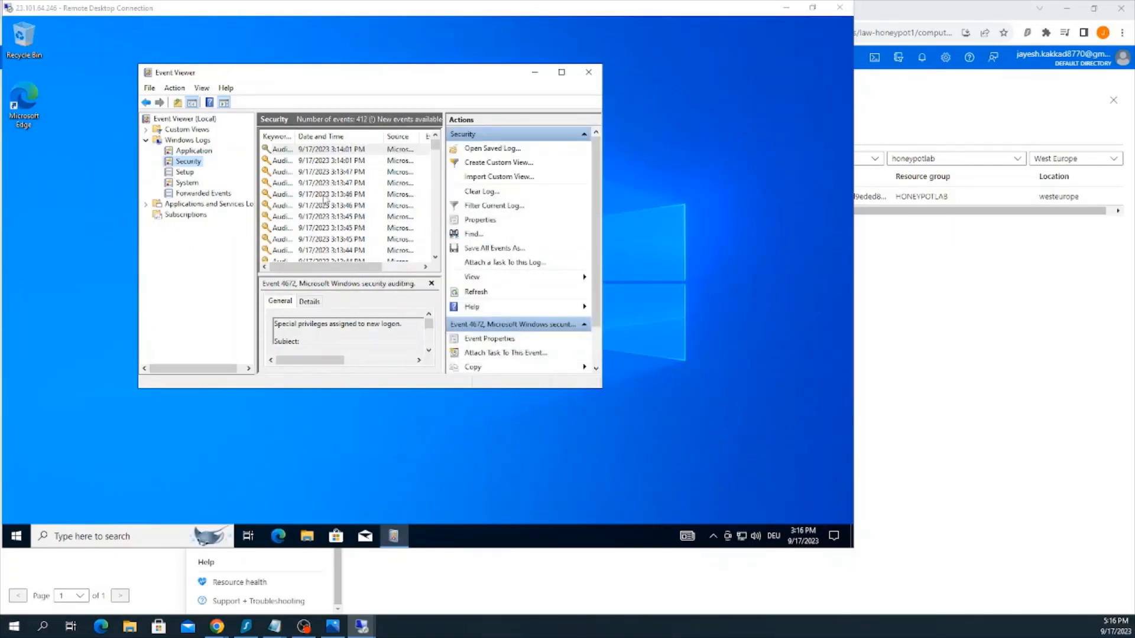
Maximize Event Viewer, refresh the Security log, and highlight the Event ID of the newest failed logon entry
{"action": "left_click", "coordinate": [424, 205]}
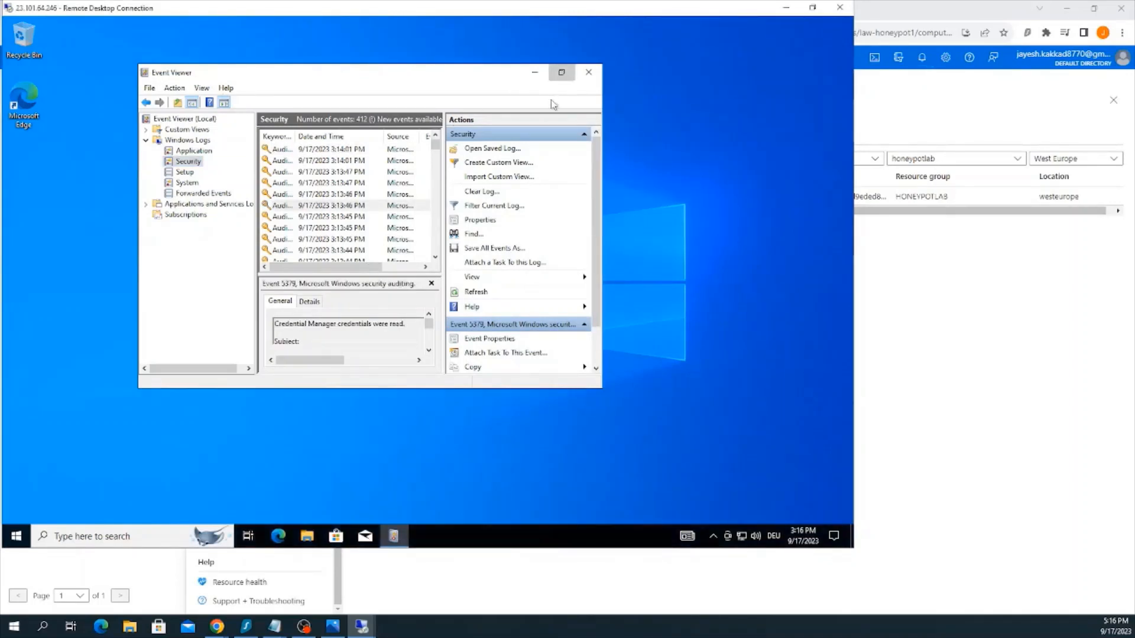
{"action": "left_click", "coordinate": [562, 72]}
{"action": "right_click", "coordinate": [472, 180]}
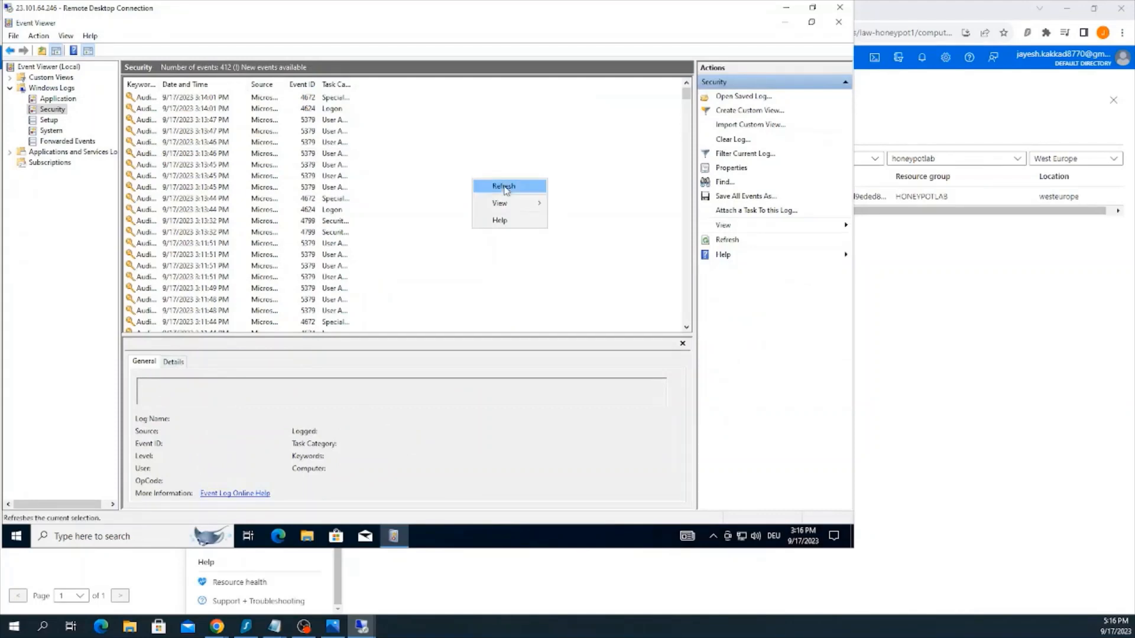
{"action": "left_click", "coordinate": [506, 188]}
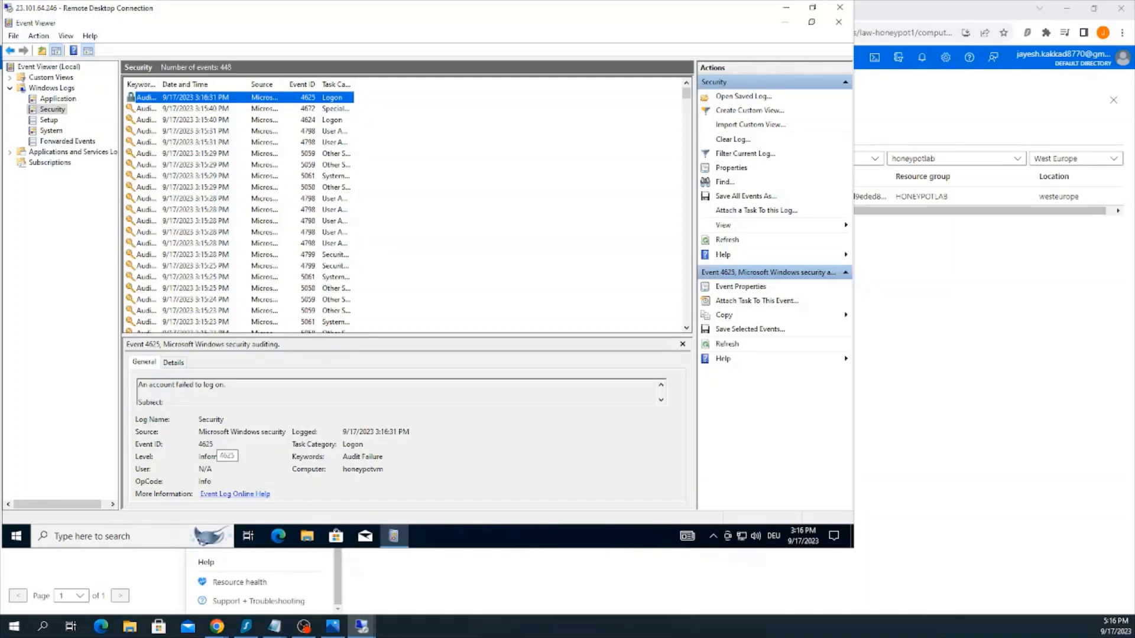
{"action": "left_click_drag", "start_coordinate": [215, 445], "coordinate": [199, 445]}
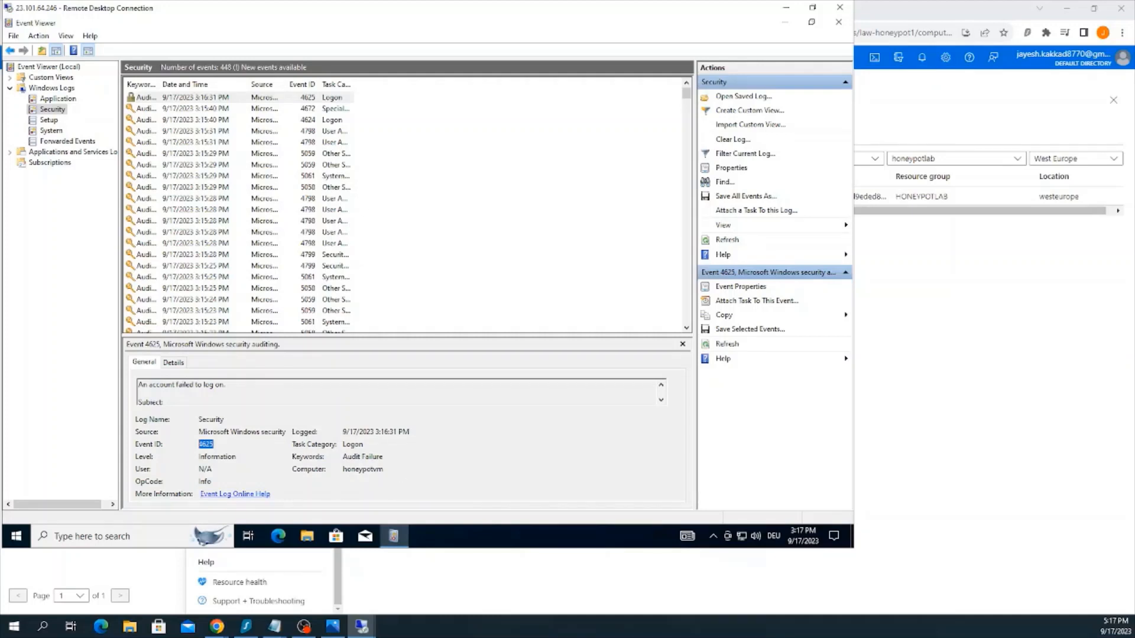
Open the properties of the failed logon event 4625, read its account, failure and field descriptions, then close the dialog
{"action": "left_click", "coordinate": [201, 100]}
{"action": "double_click", "coordinate": [201, 101]}
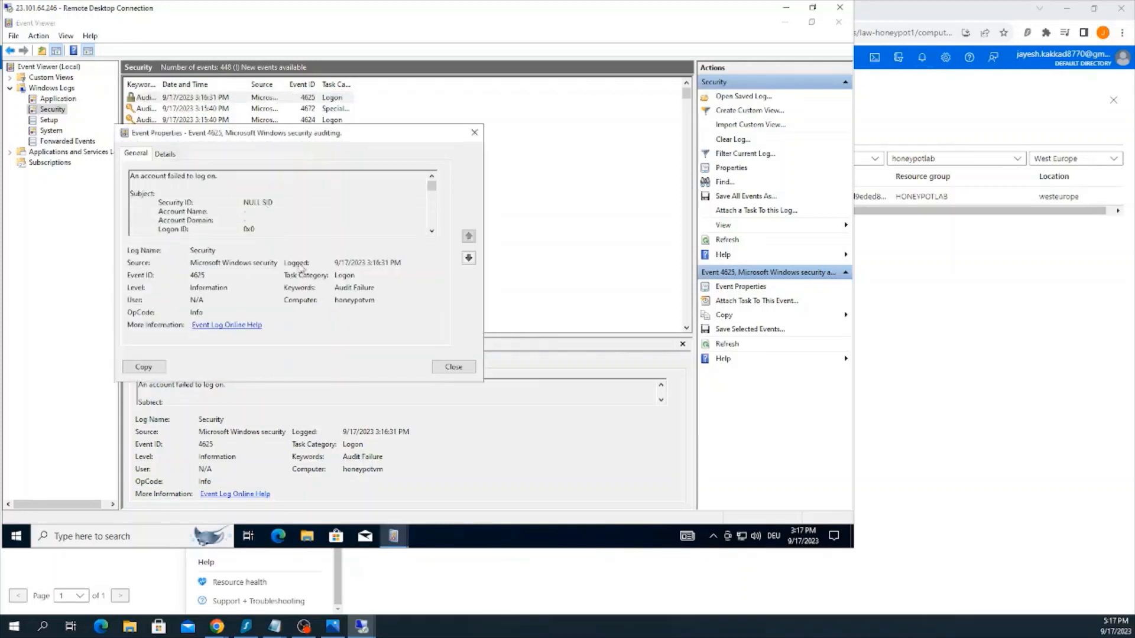
{"action": "scroll", "coordinate": [280, 204], "scroll_direction": "down", "scroll_amount": 4}
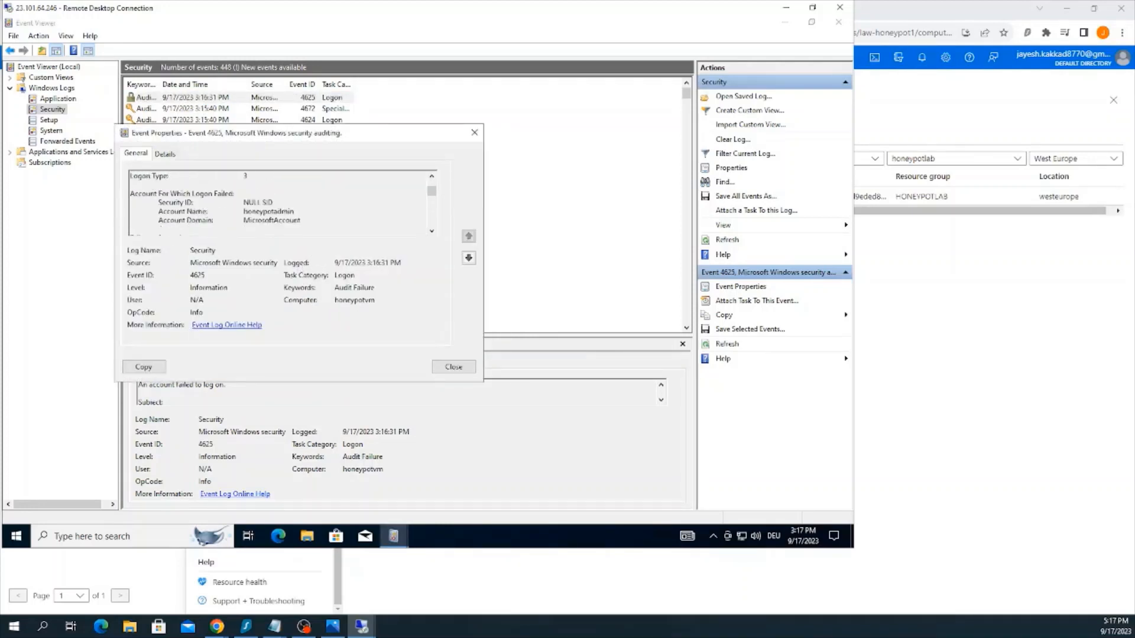
{"action": "scroll", "coordinate": [281, 204], "scroll_direction": "down", "scroll_amount": 1}
{"action": "scroll", "coordinate": [281, 204], "scroll_direction": "up", "scroll_amount": 1}
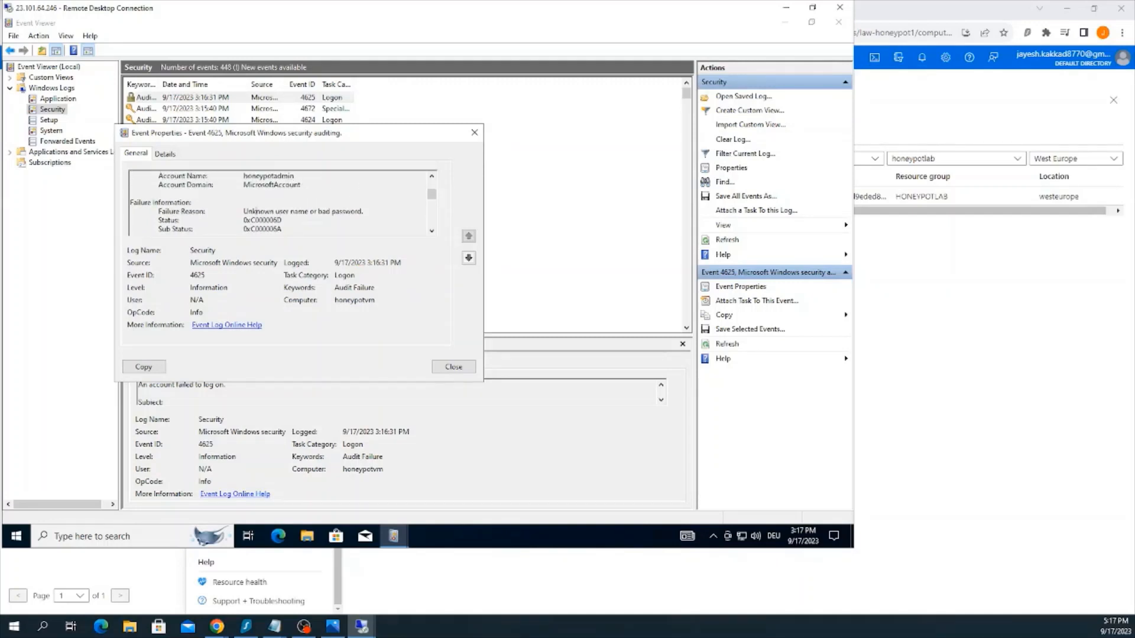
{"action": "scroll", "coordinate": [281, 204], "scroll_direction": "up", "scroll_amount": 4}
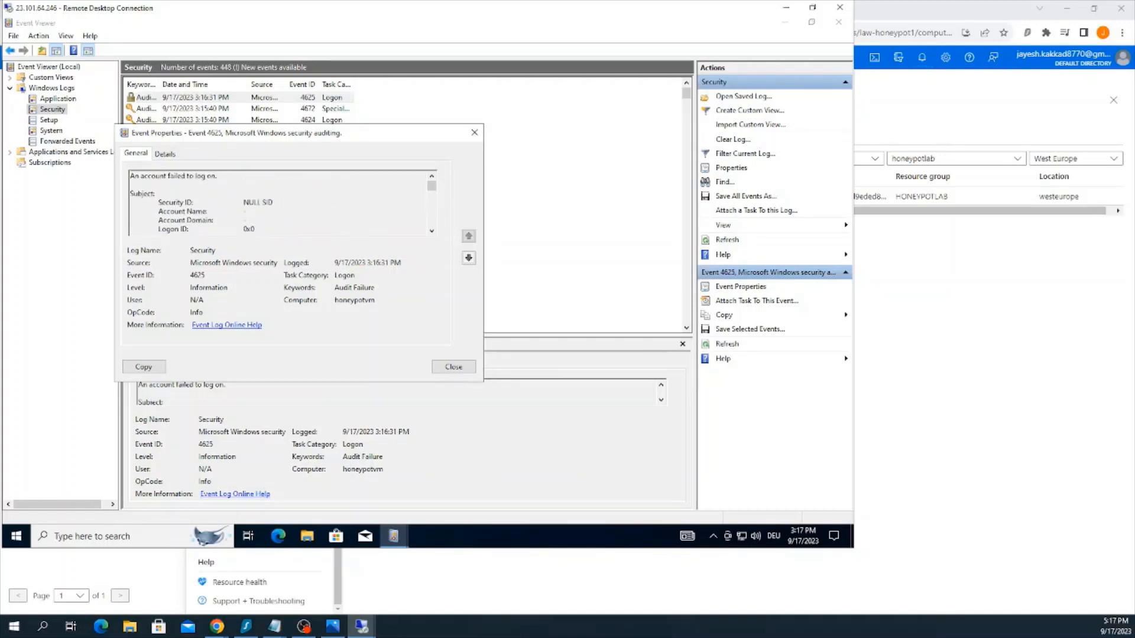
{"action": "scroll", "coordinate": [281, 204], "scroll_direction": "down", "scroll_amount": 5}
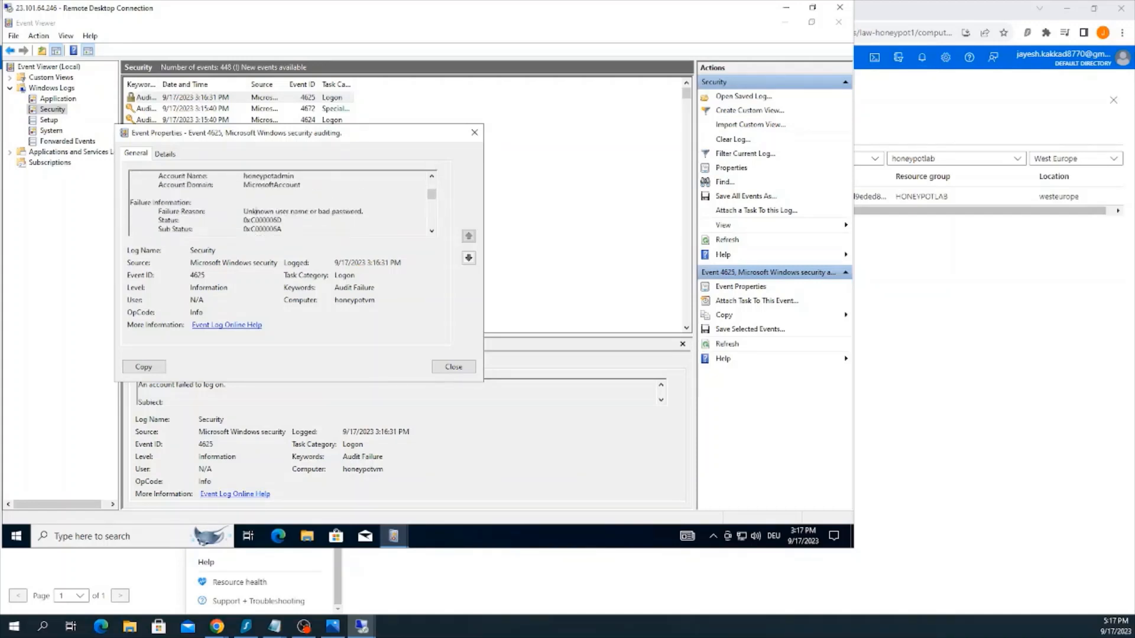
{"action": "scroll", "coordinate": [256, 231], "scroll_direction": "up", "scroll_amount": 1}
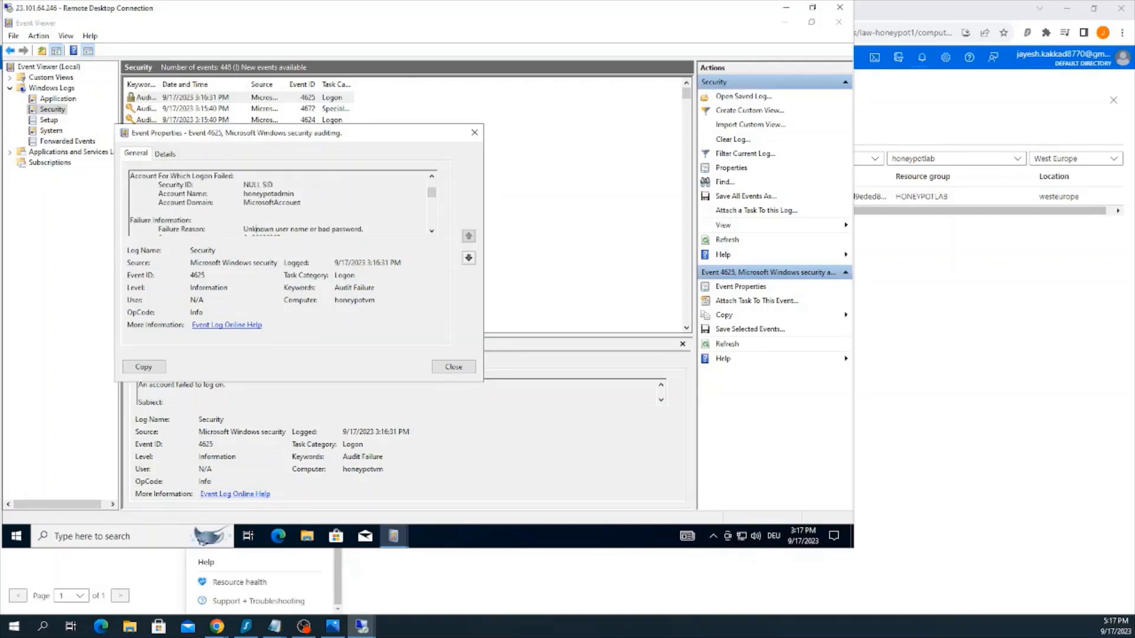
{"action": "scroll", "coordinate": [256, 230], "scroll_direction": "down", "scroll_amount": 6}
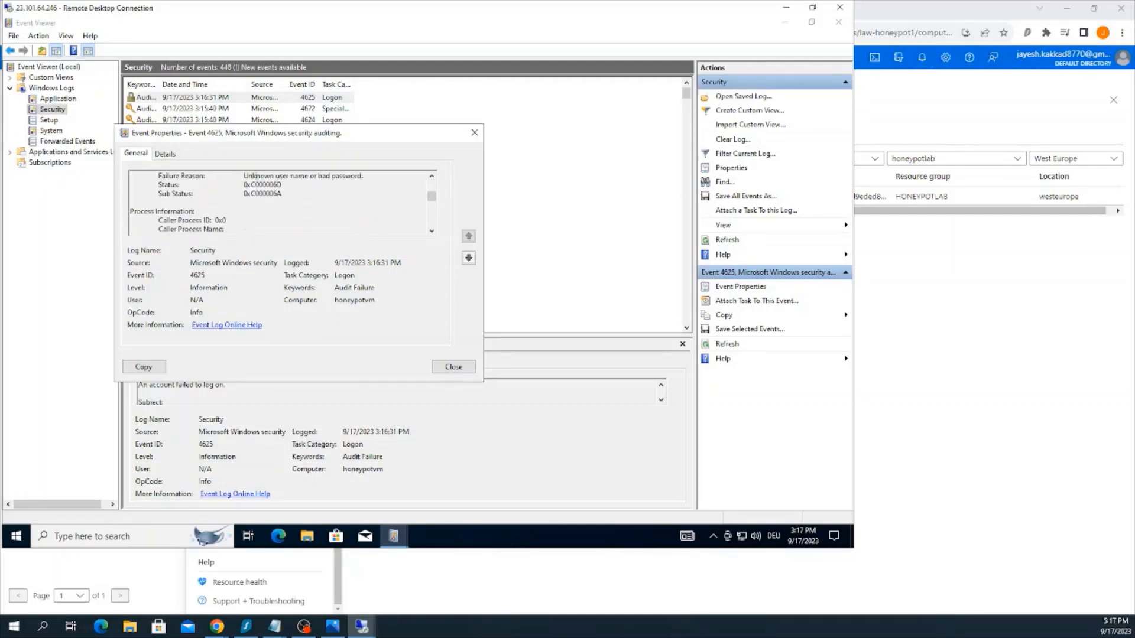
{"action": "scroll", "coordinate": [278, 204], "scroll_direction": "down", "scroll_amount": 1}
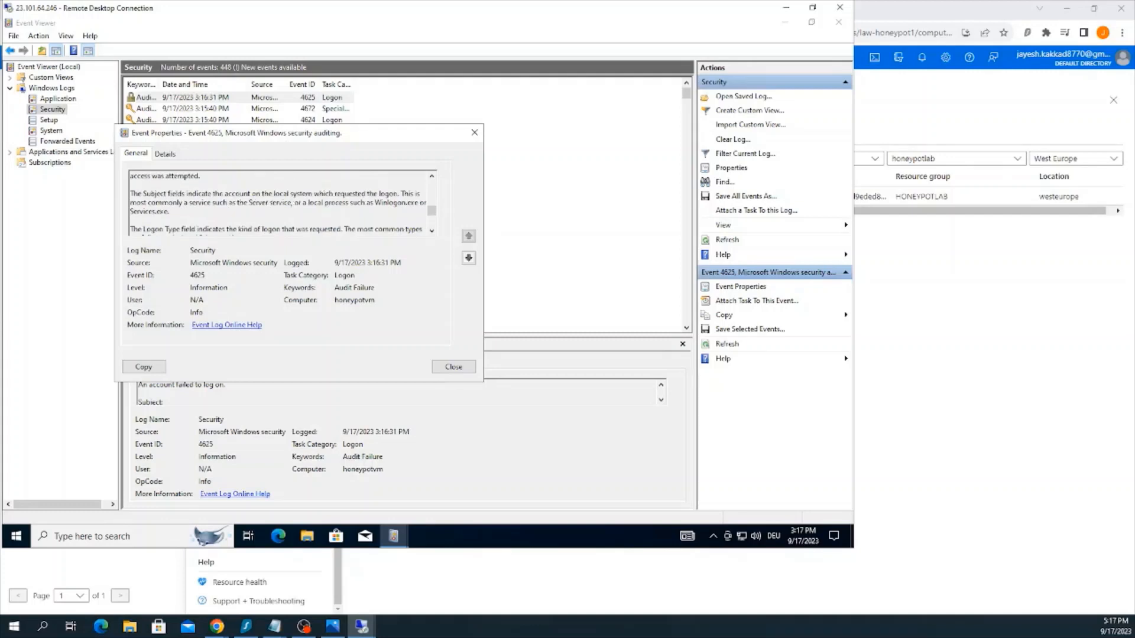
{"action": "scroll", "coordinate": [278, 204], "scroll_direction": "down", "scroll_amount": 3}
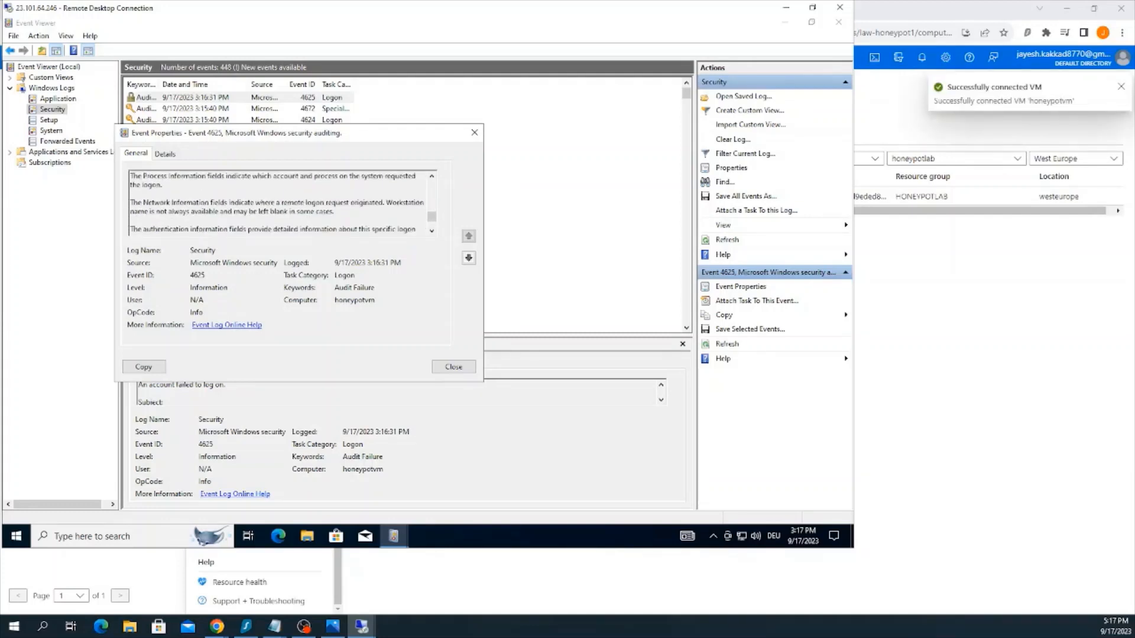
{"action": "scroll", "coordinate": [278, 204], "scroll_direction": "down", "scroll_amount": 2}
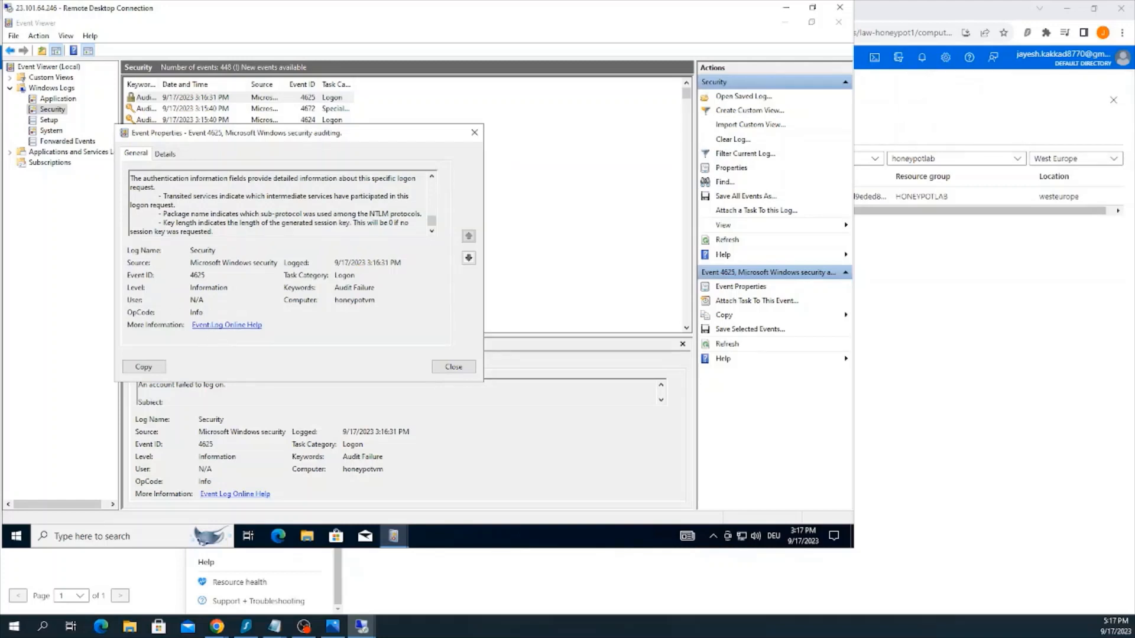
{"action": "double_click", "coordinate": [196, 275]}
{"action": "left_click", "coordinate": [454, 367]}
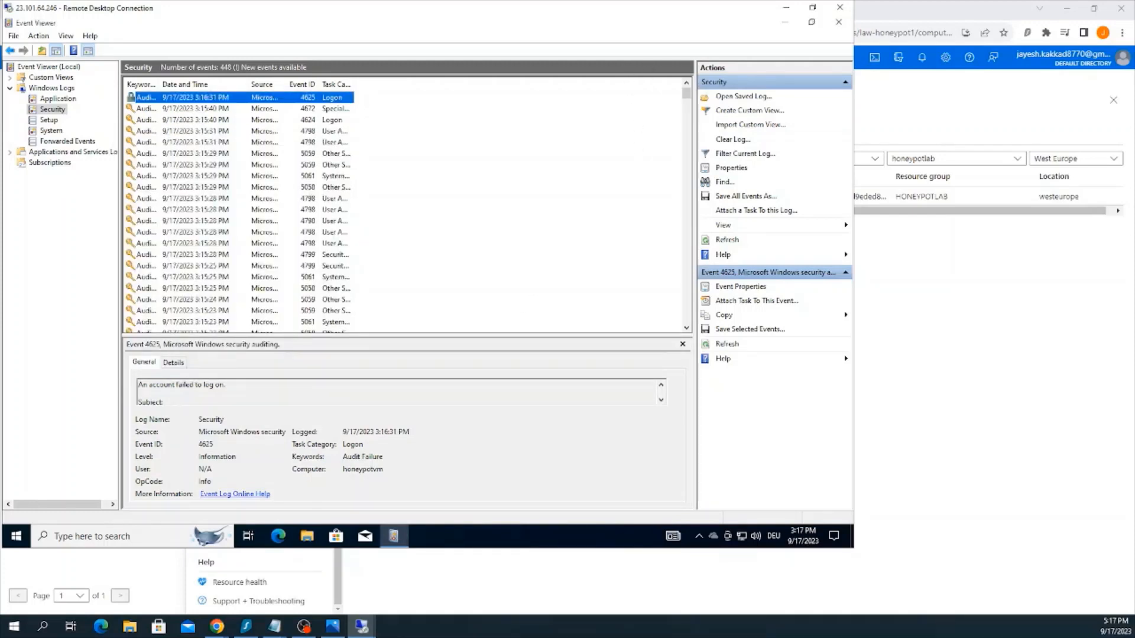
Examine the Network Information of event 4625, highlighting the workstation name and source network address of the failed logon
{"action": "left_click", "coordinate": [216, 626]}
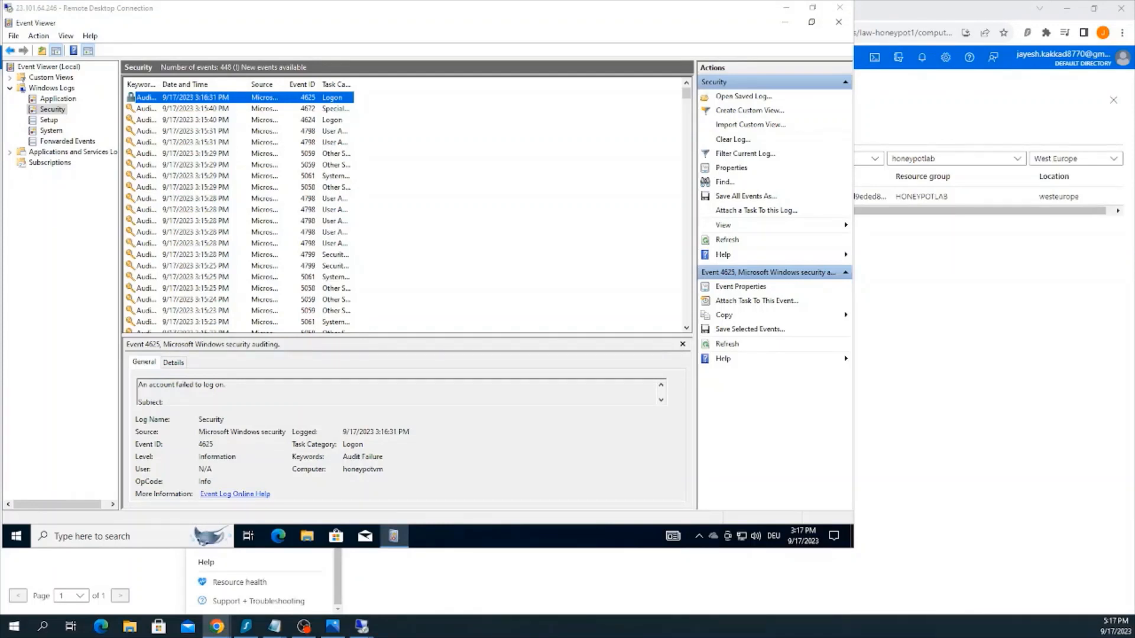
{"action": "key", "text": "alt+Tab"}
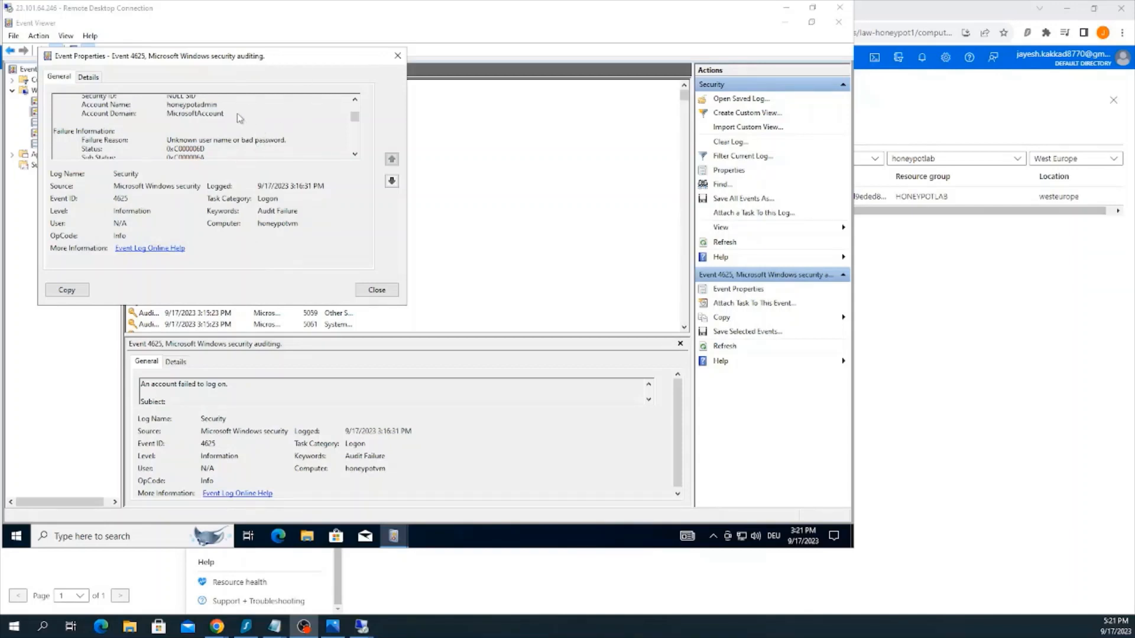
{"action": "left_click", "coordinate": [356, 116]}
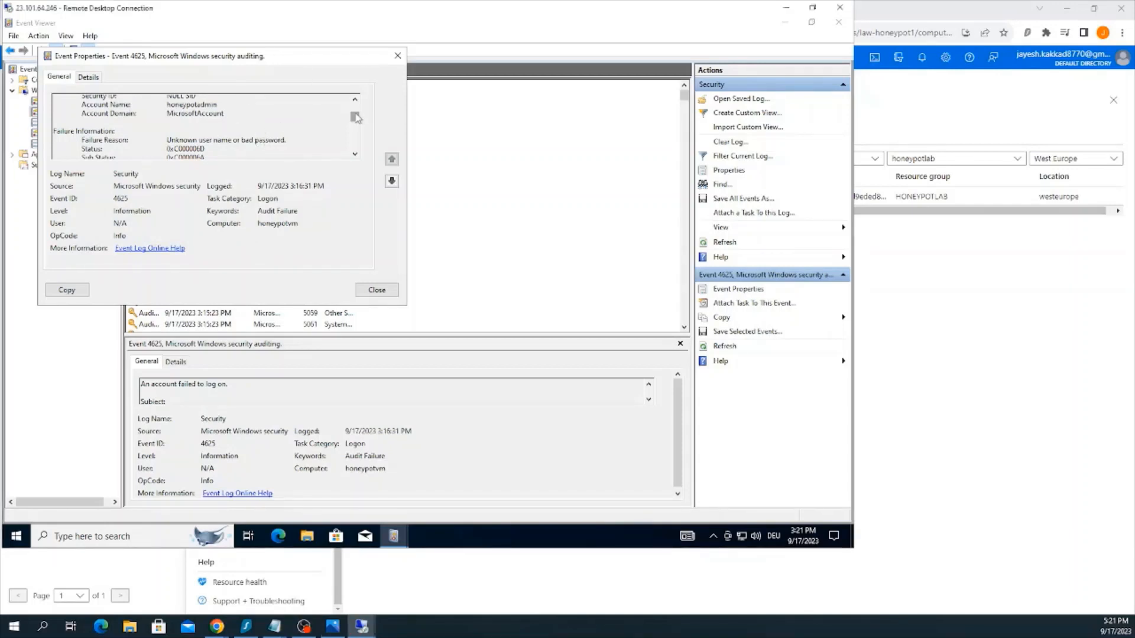
{"action": "left_click", "coordinate": [355, 155]}
{"action": "scroll", "coordinate": [356, 158], "scroll_direction": "down", "scroll_amount": 1}
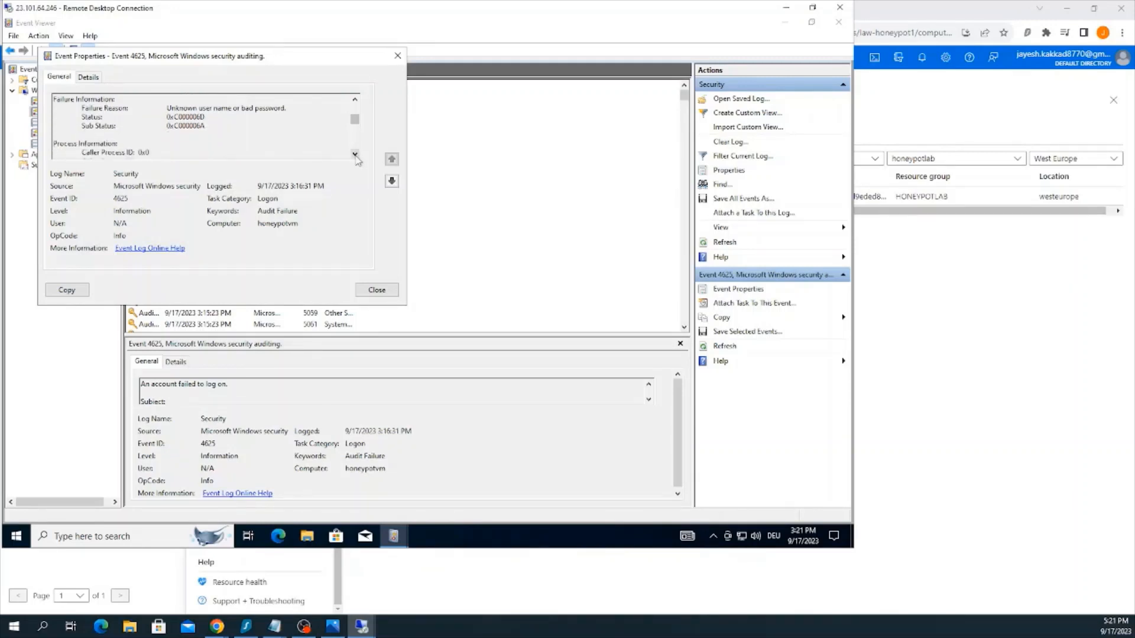
{"action": "scroll", "coordinate": [357, 159], "scroll_direction": "down", "scroll_amount": 3}
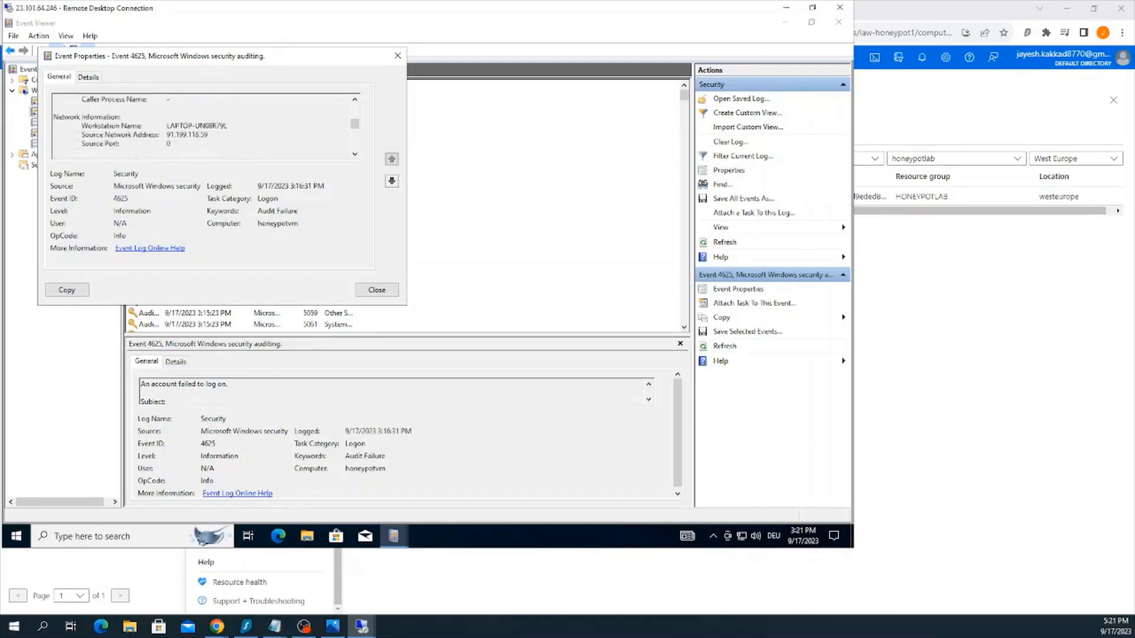
{"action": "left_click_drag", "start_coordinate": [167, 125], "coordinate": [207, 135]}
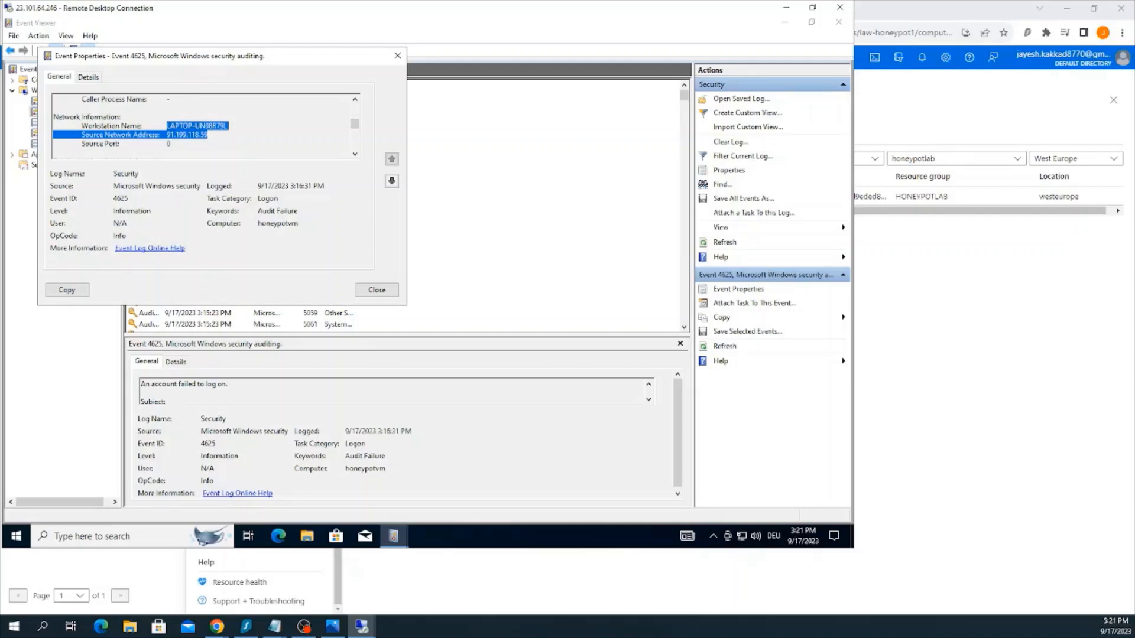
{"action": "left_click", "coordinate": [209, 134]}
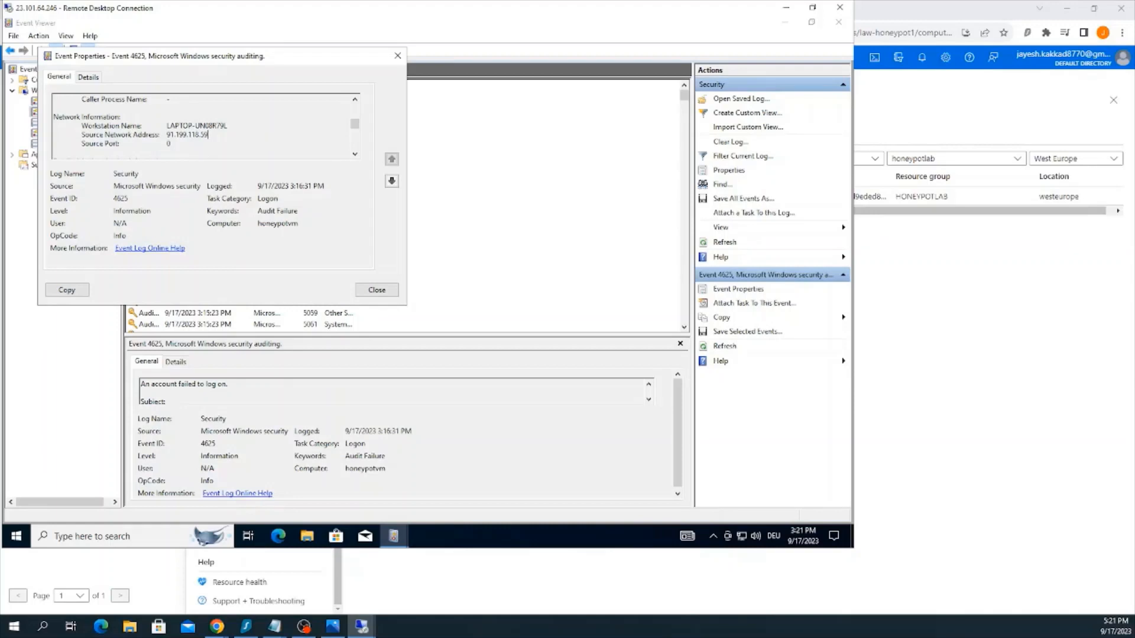
{"action": "left_click_drag", "start_coordinate": [208, 135], "coordinate": [167, 126]}
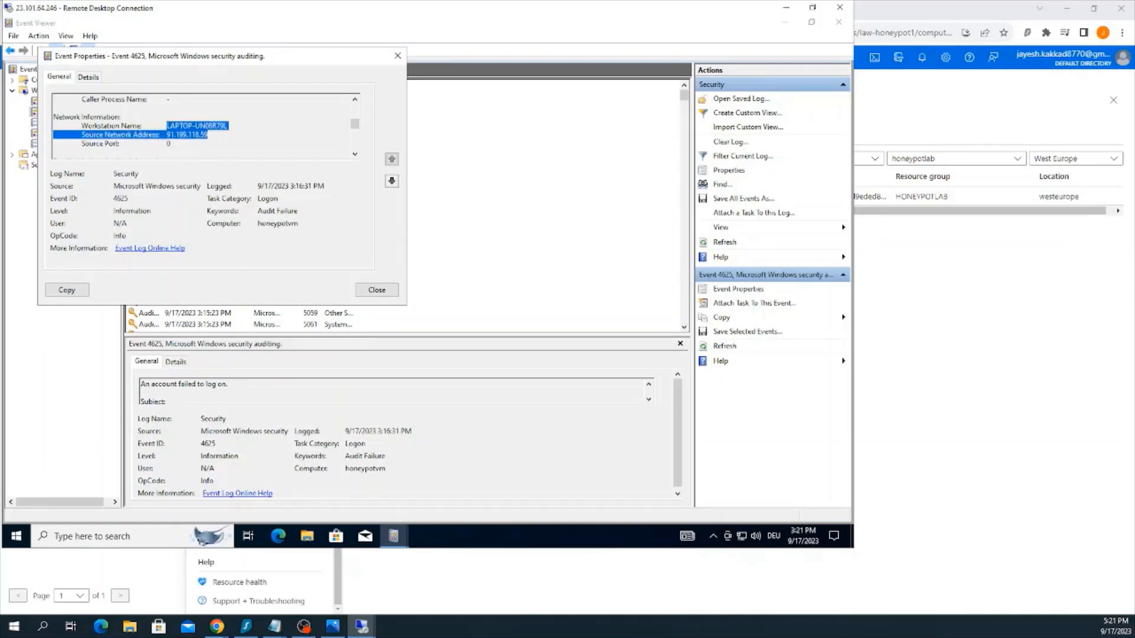
{"action": "left_click", "coordinate": [169, 143]}
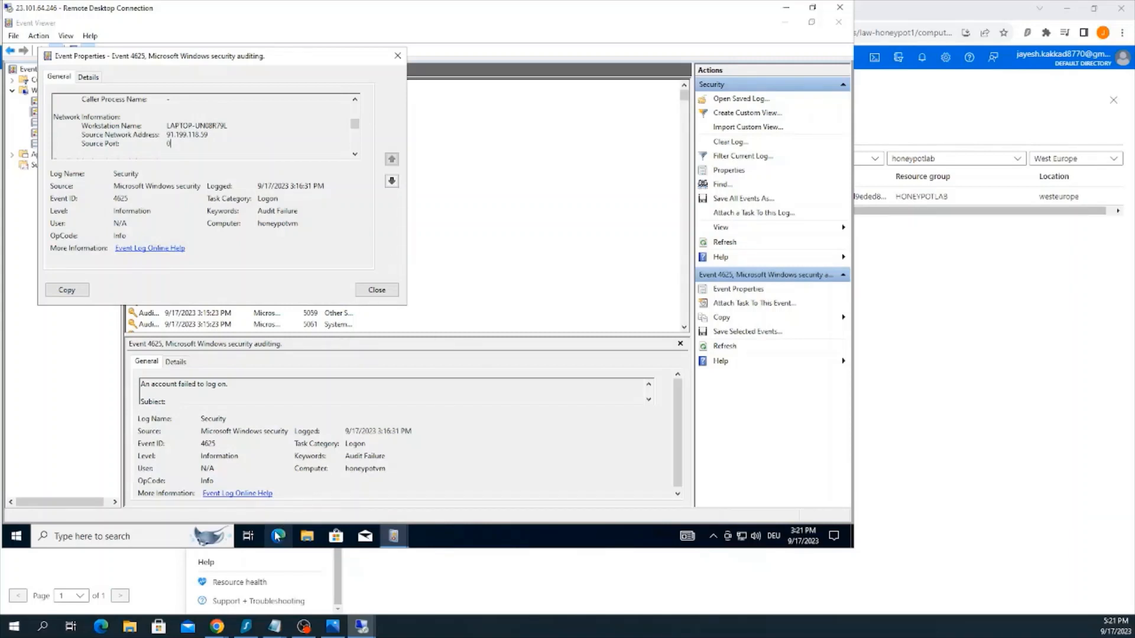
Open Microsoft Edge on the virtual machine and complete its first-run setup without signing in or importing Google data
{"action": "left_click", "coordinate": [276, 536]}
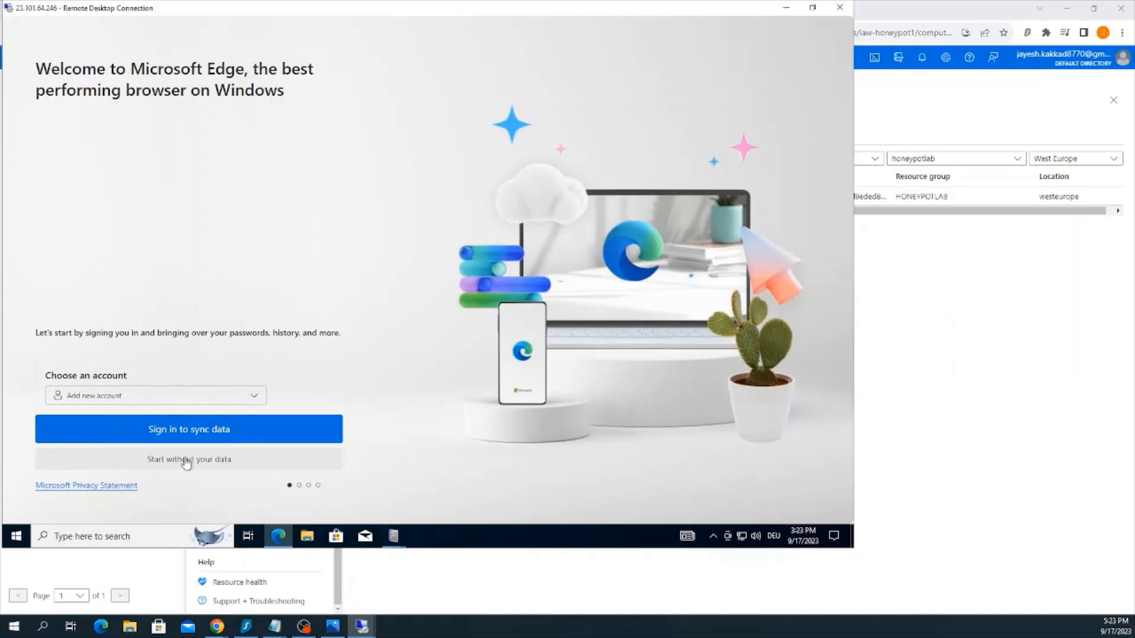
{"action": "left_click", "coordinate": [187, 461]}
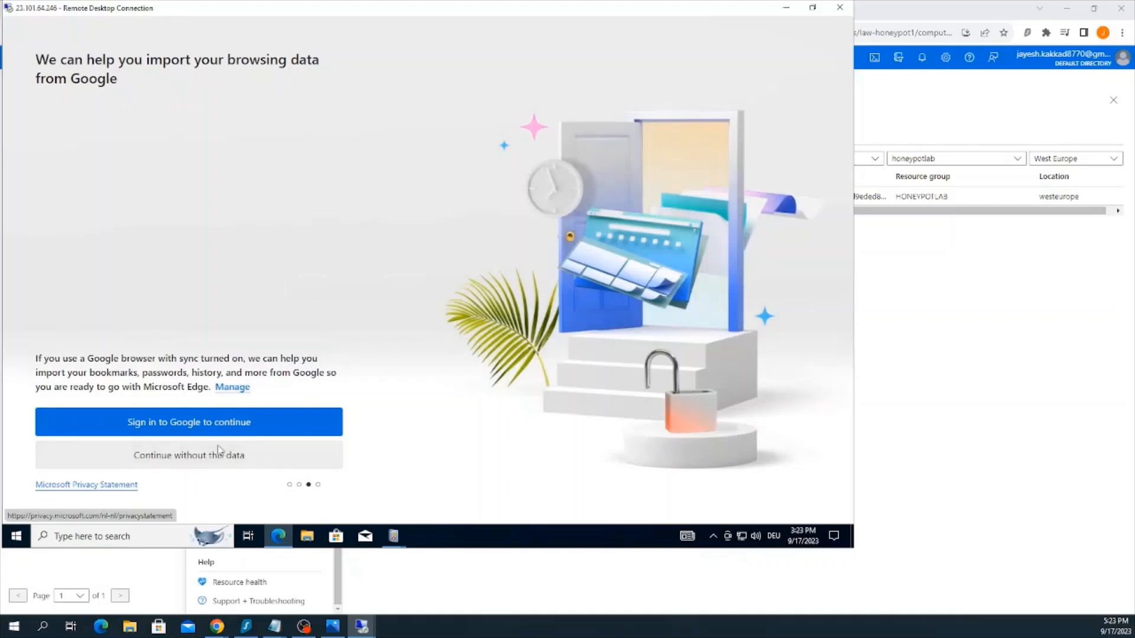
{"action": "left_click", "coordinate": [218, 452]}
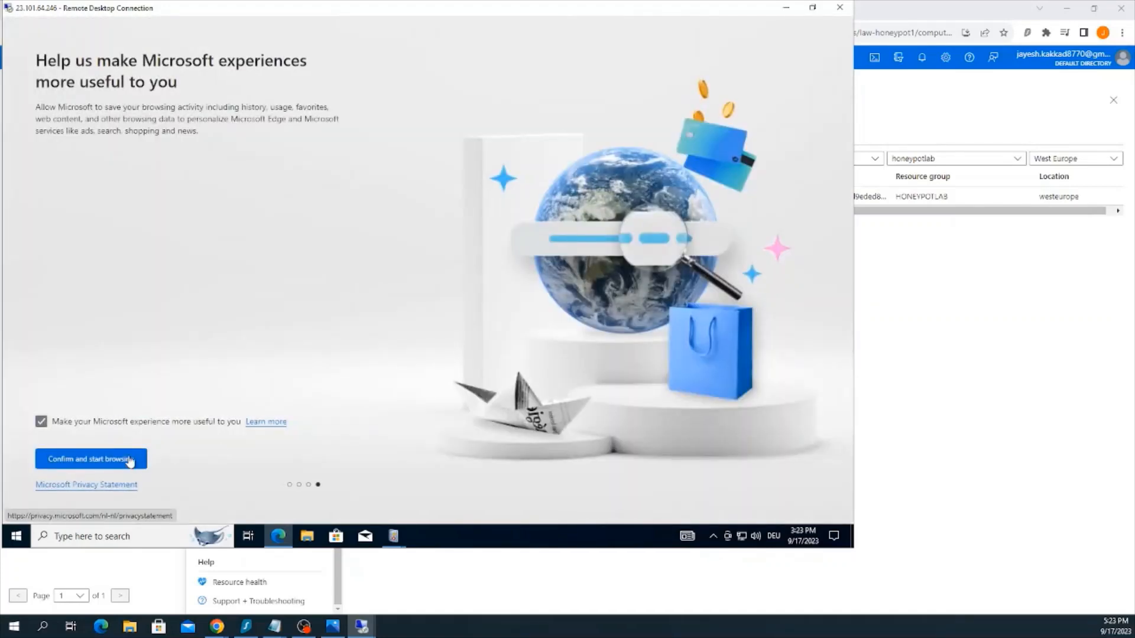
{"action": "left_click", "coordinate": [130, 462]}
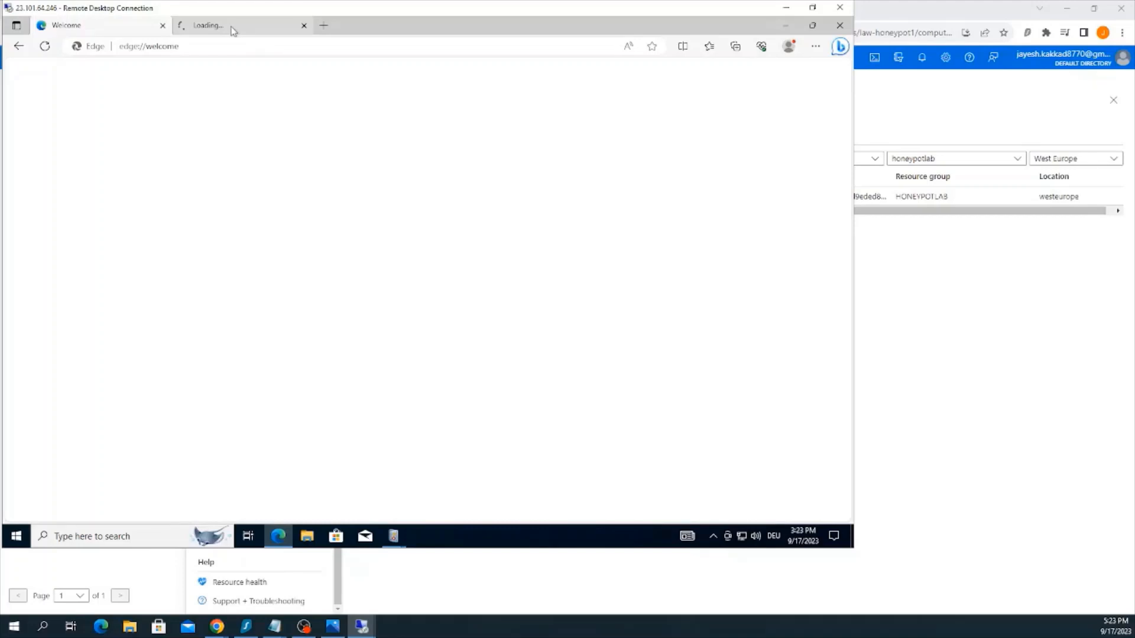
Search the web for "ip geolocation" in the second browser tab and open the ipgeolocation.io result
{"action": "left_click", "coordinate": [234, 30]}
{"action": "left_click", "coordinate": [209, 46]}
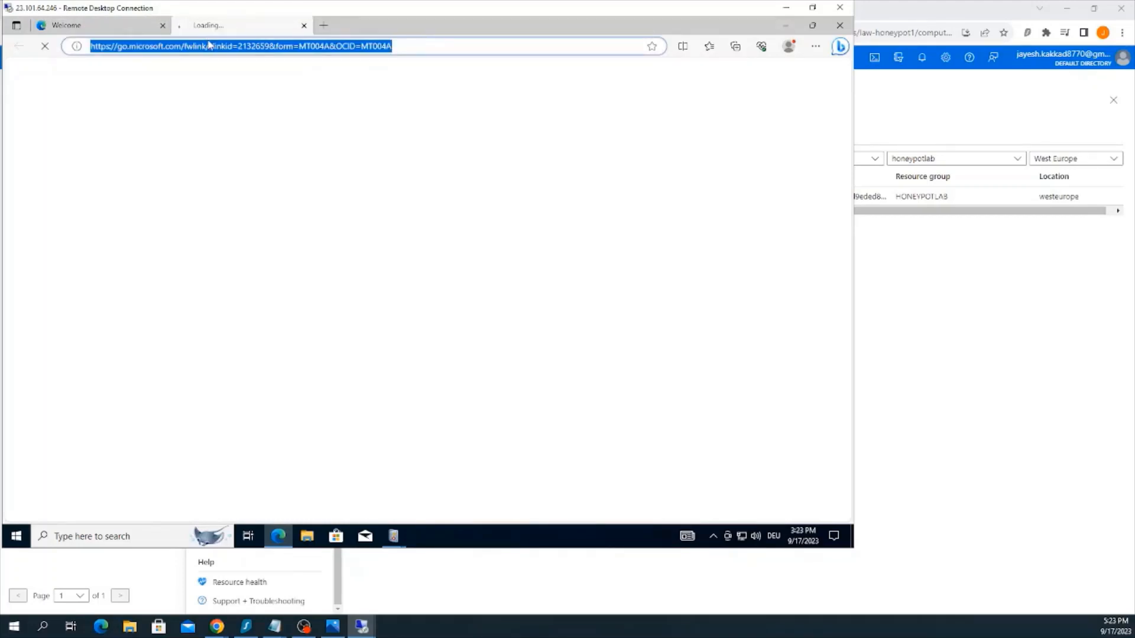
{"action": "type", "text": "ipgeo"}
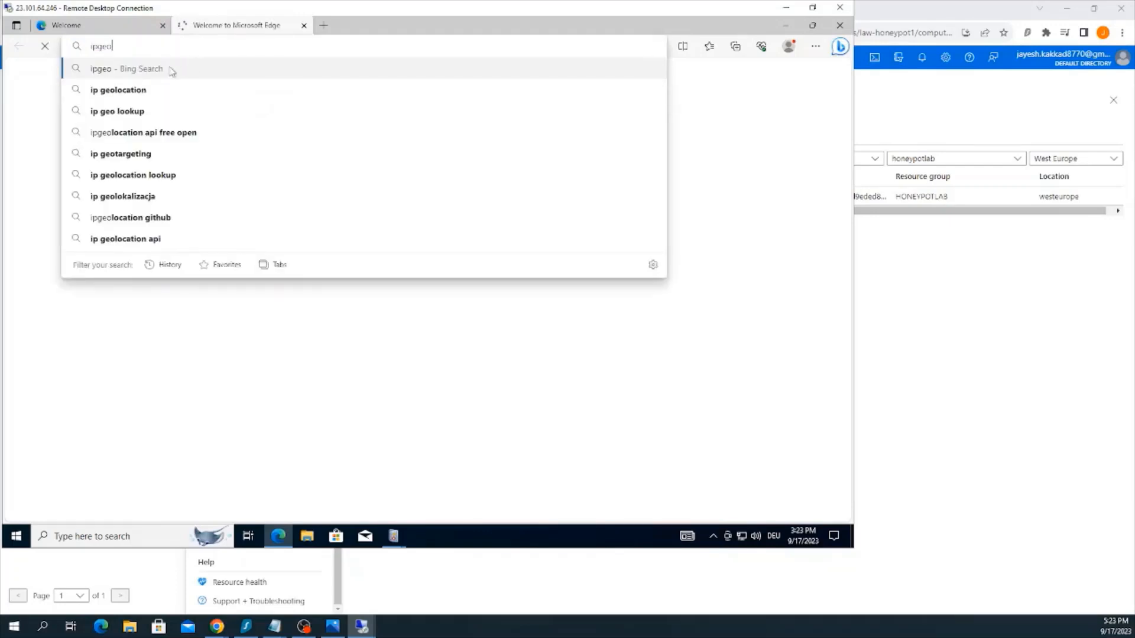
{"action": "left_click", "coordinate": [165, 90]}
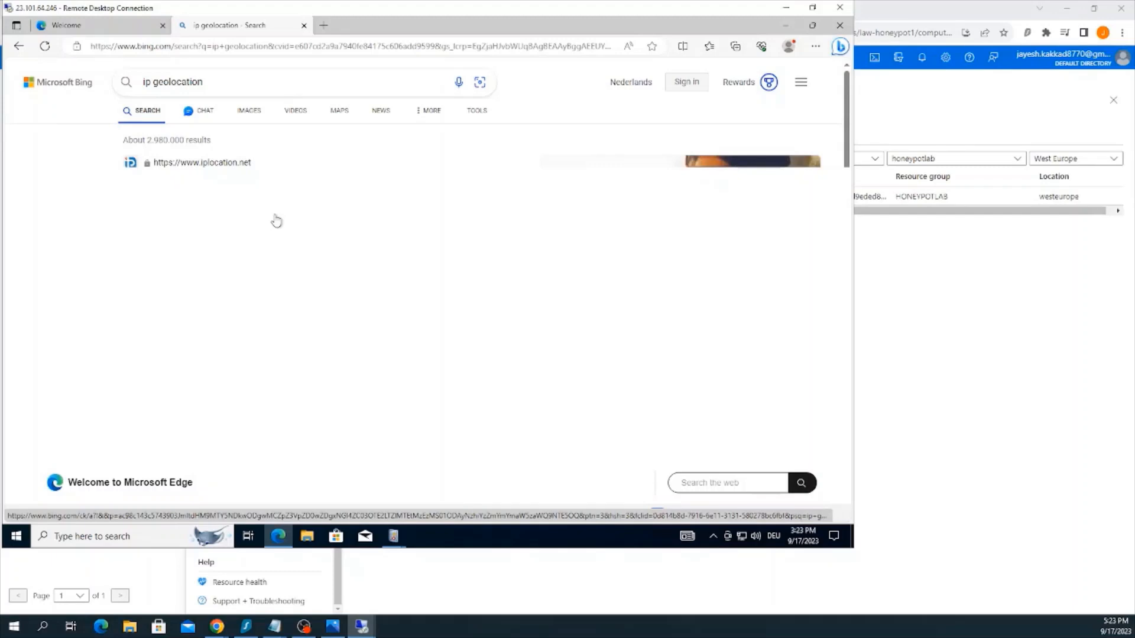
{"action": "scroll", "coordinate": [348, 267], "scroll_direction": "down", "scroll_amount": 3}
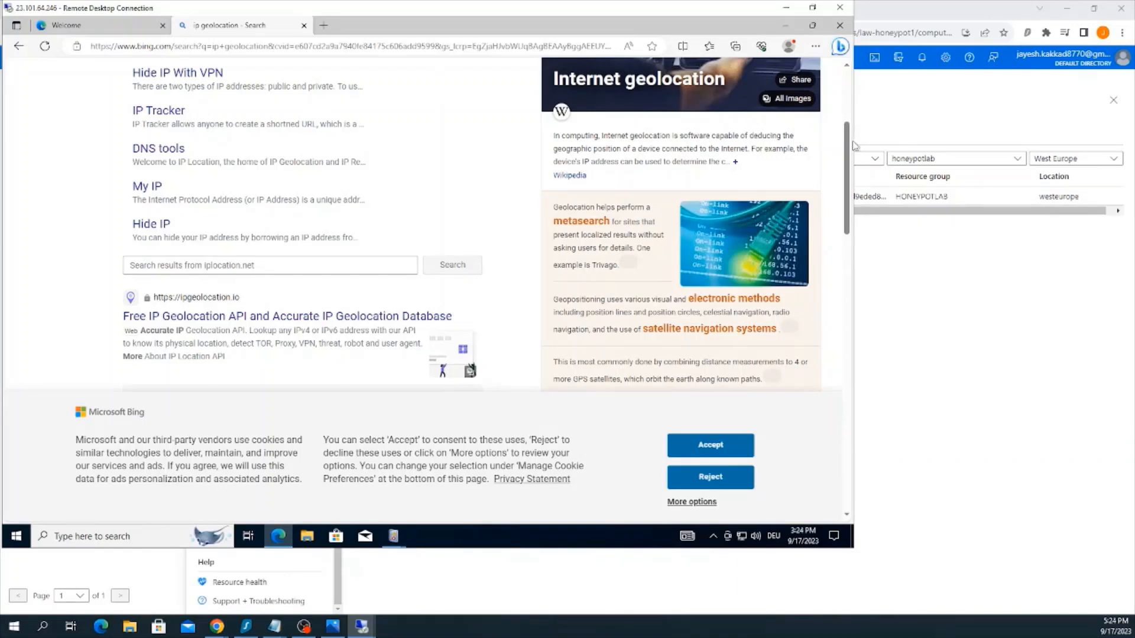
{"action": "scroll", "coordinate": [846, 107], "scroll_direction": "up", "scroll_amount": 4}
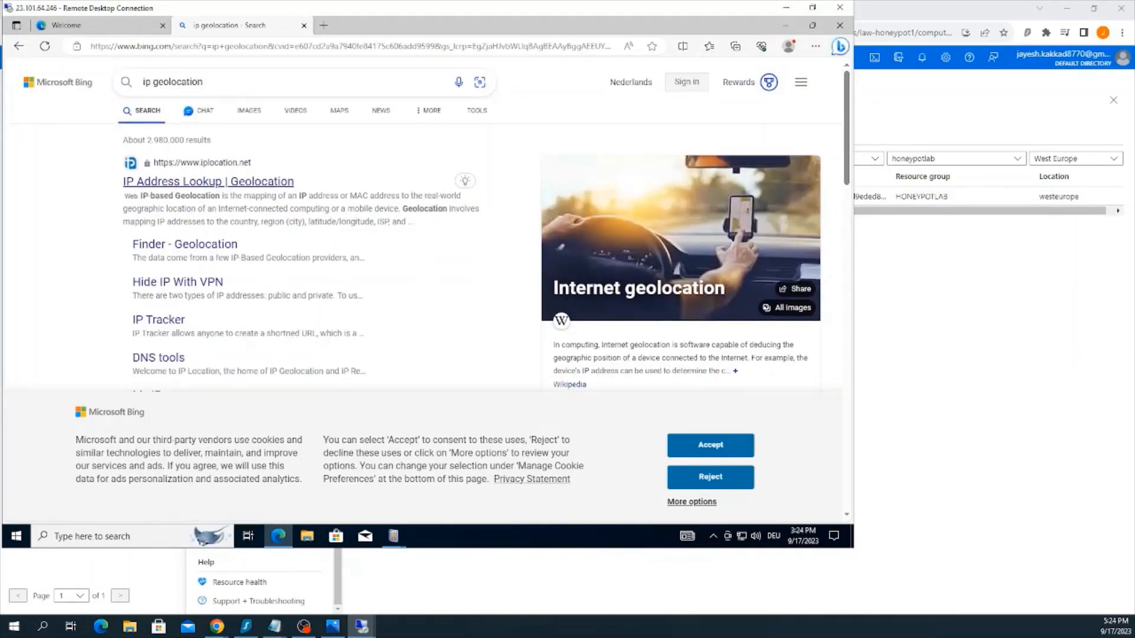
{"action": "scroll", "coordinate": [412, 181], "scroll_direction": "down", "scroll_amount": 3}
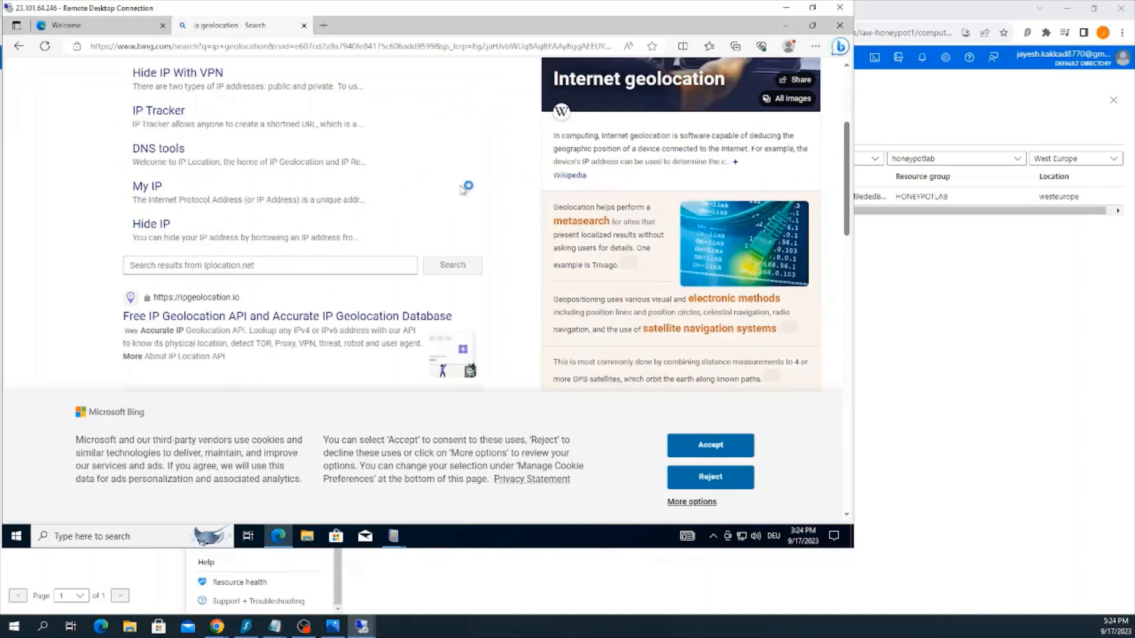
{"action": "left_click", "coordinate": [271, 317]}
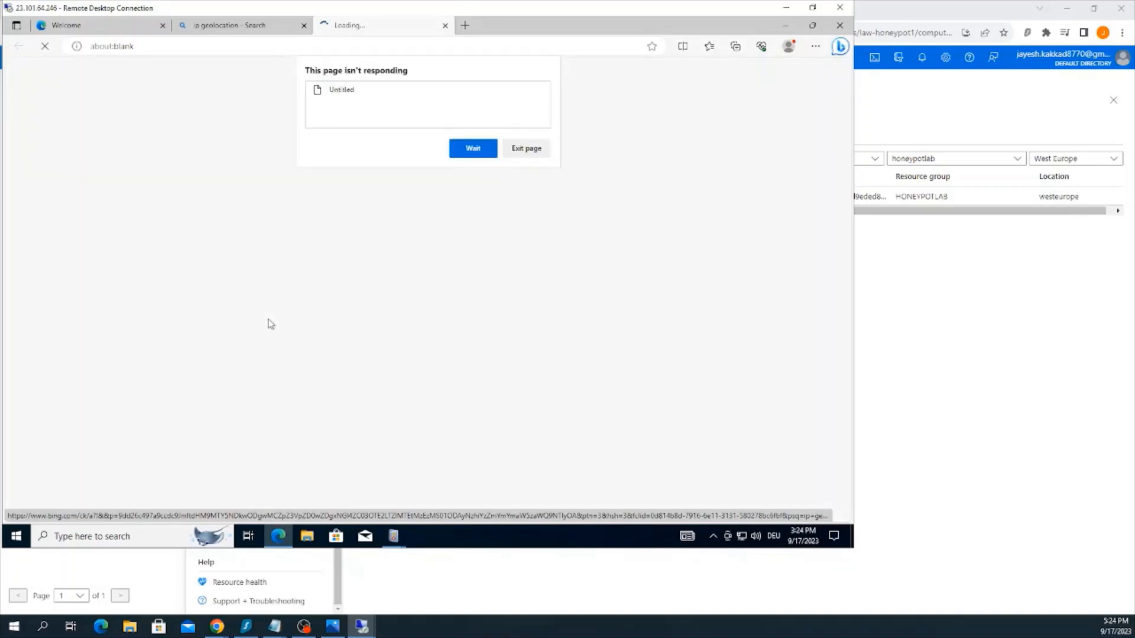
Keep waiting for the ipgeolocation.io page to load, and copy the source network address from the event 4625 properties
{"action": "left_click", "coordinate": [488, 151]}
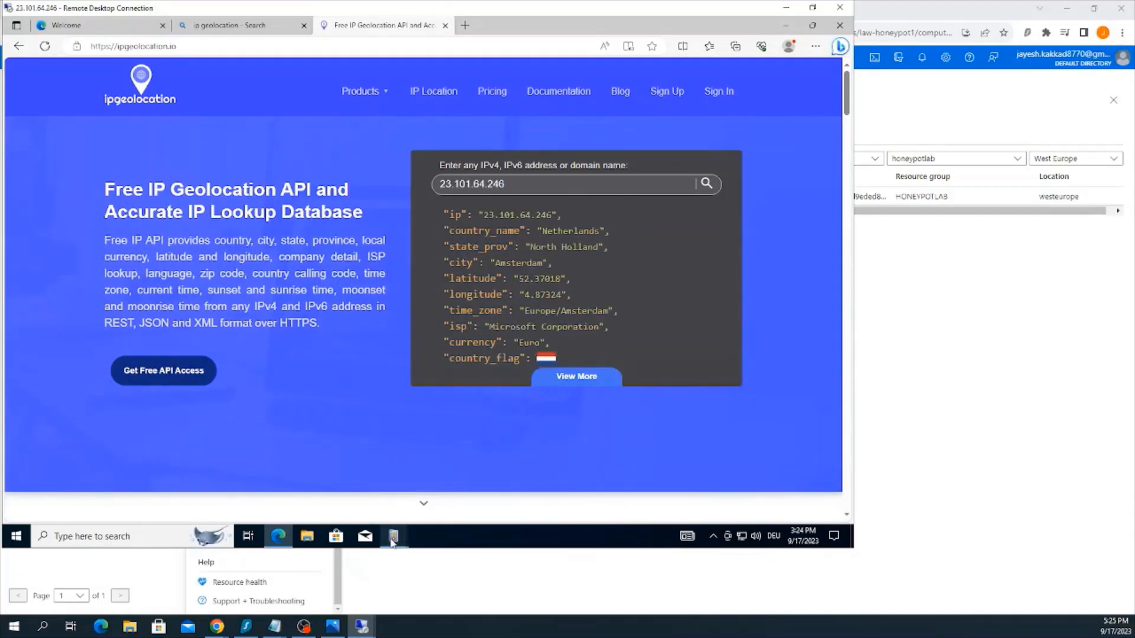
{"action": "mouse_move", "coordinate": [393, 539]}
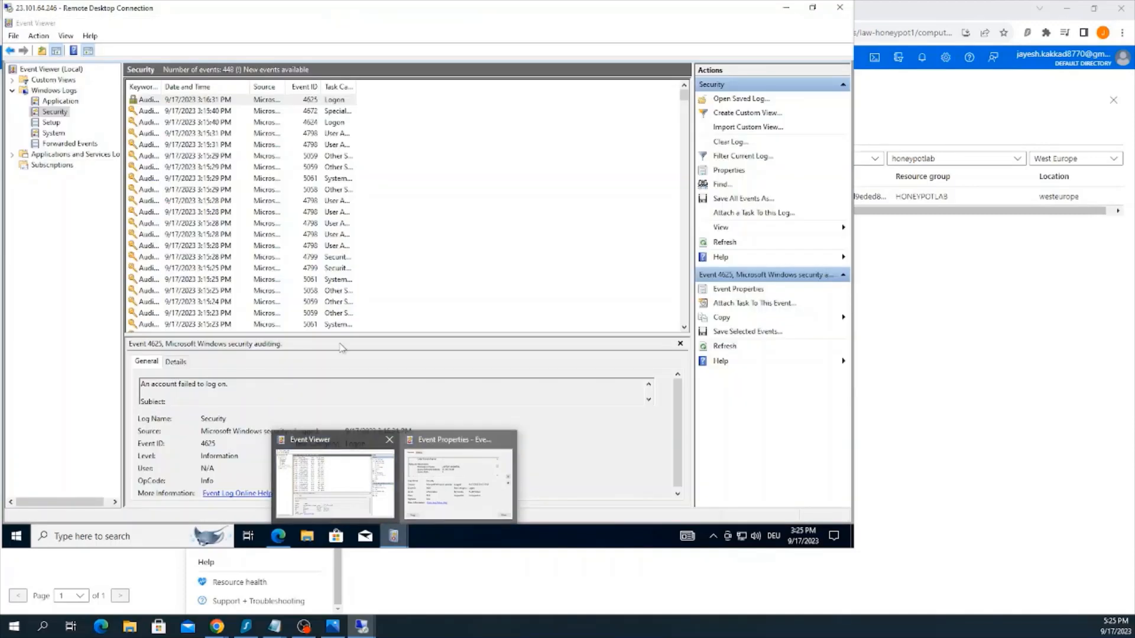
{"action": "left_click", "coordinate": [458, 482]}
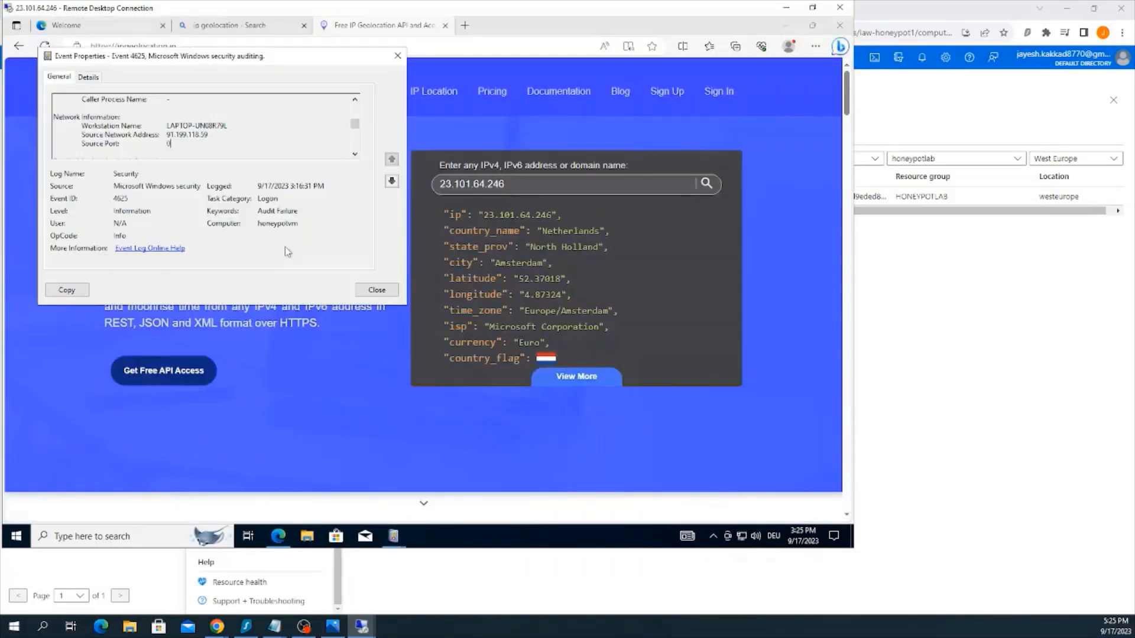
{"action": "left_click_drag", "start_coordinate": [208, 135], "coordinate": [166, 135]}
{"action": "key", "text": "ctrl+c"}
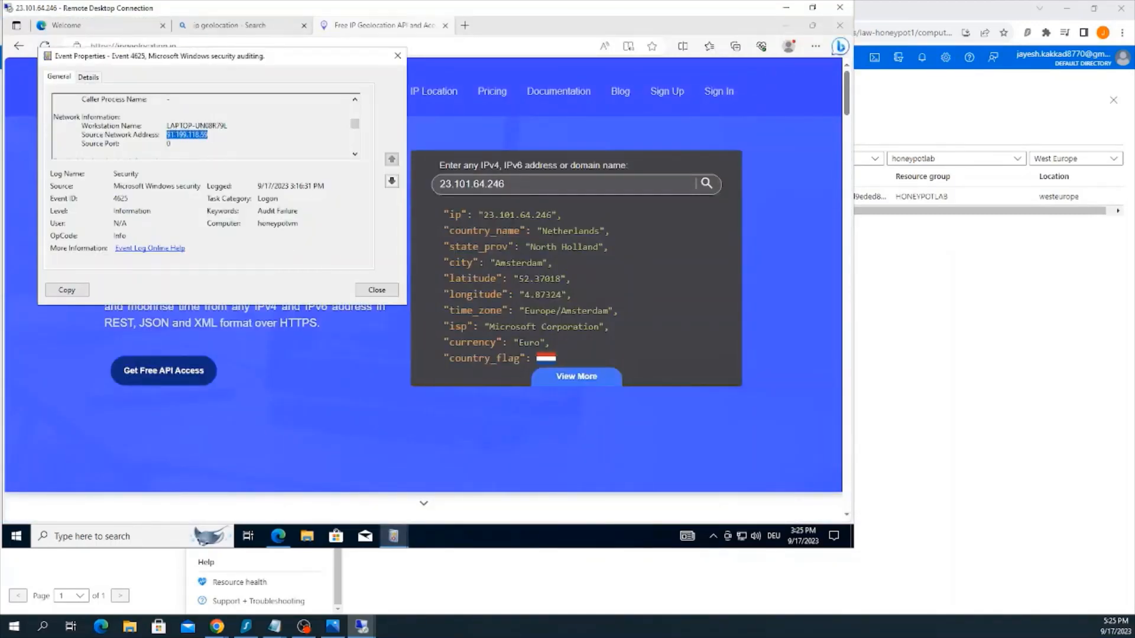
Look up 91.199.118.59 on ipgeolocation.io in place of the default address, and highlight the returned location details
{"action": "left_click", "coordinate": [577, 186]}
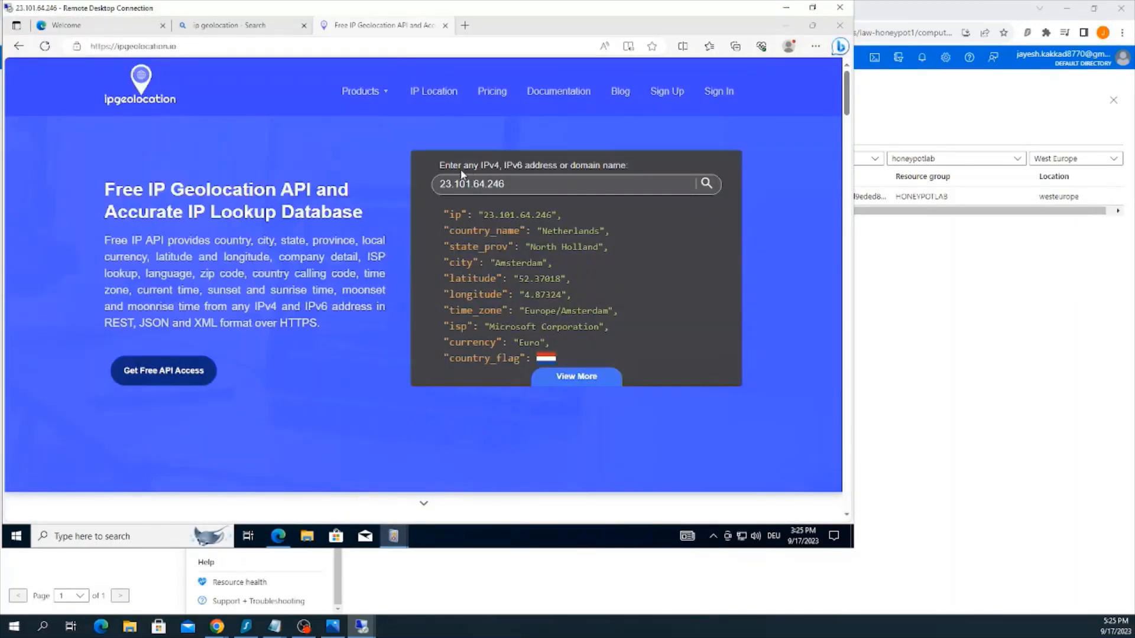
{"action": "left_click_drag", "start_coordinate": [518, 184], "coordinate": [452, 184]}
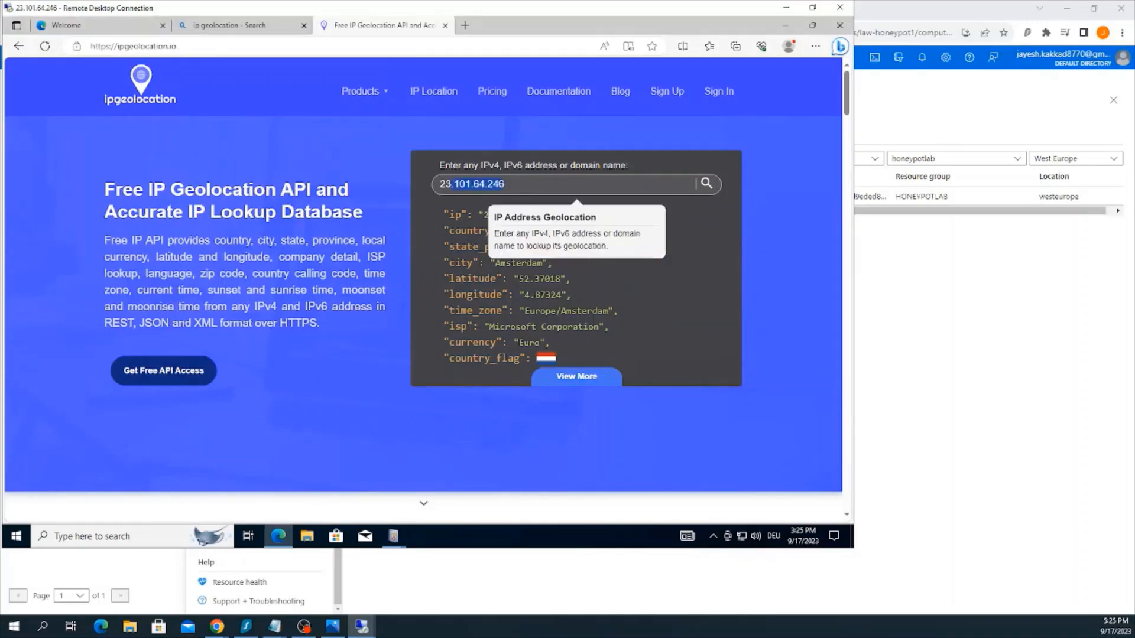
{"action": "key", "text": "BackSpace"}
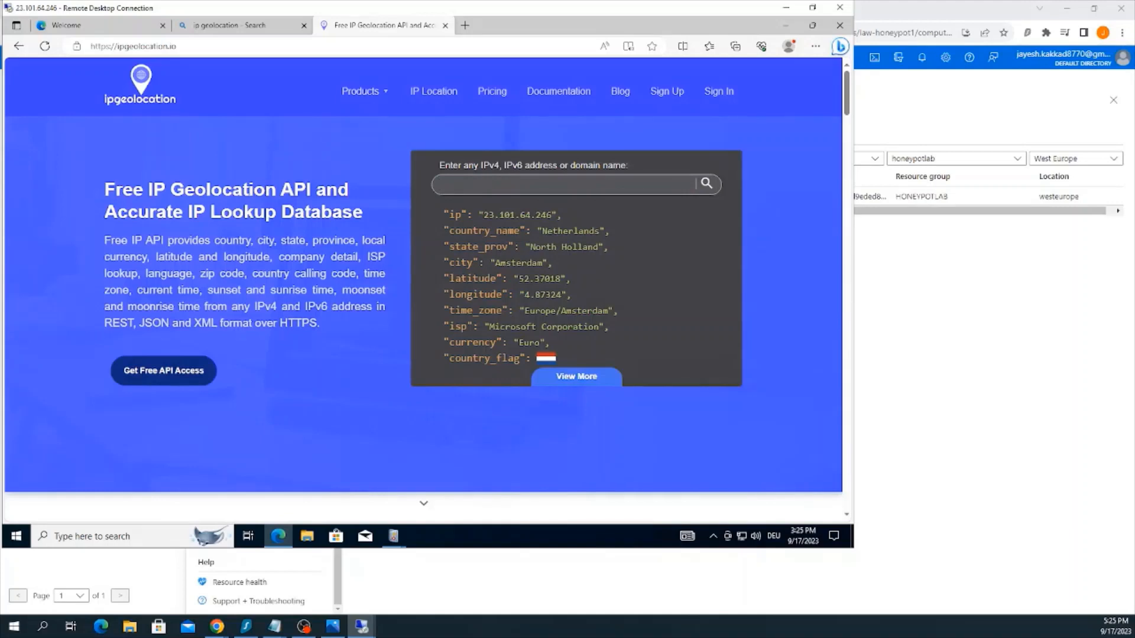
{"action": "key", "text": "ctrl+v"}
{"action": "left_click", "coordinate": [707, 185]}
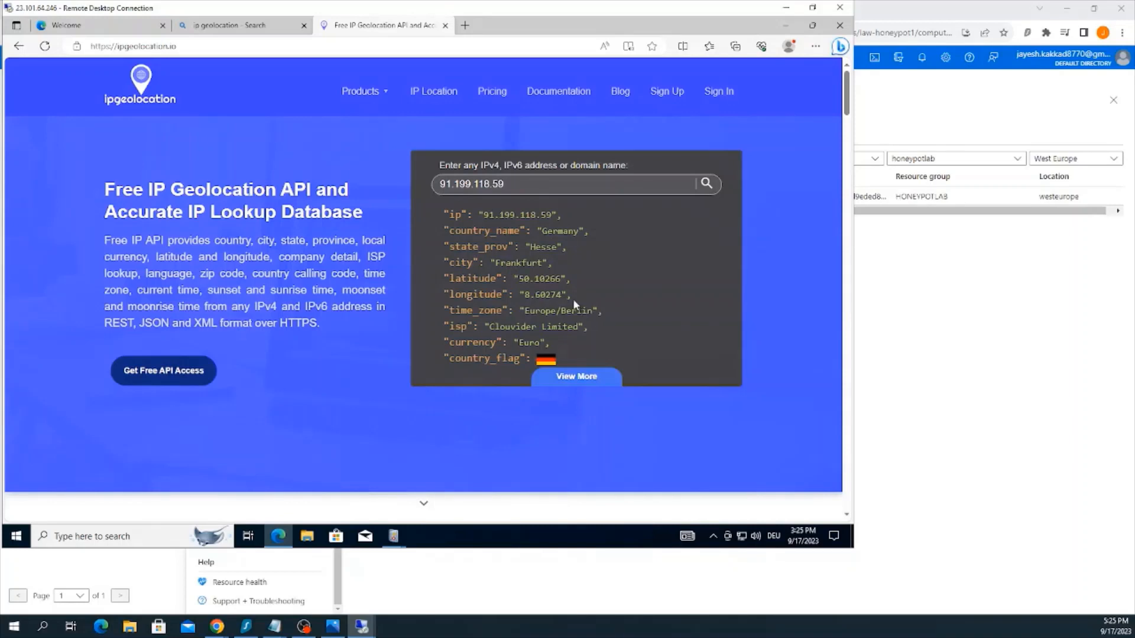
{"action": "left_click_drag", "start_coordinate": [566, 296], "coordinate": [442, 214]}
{"action": "left_click_drag", "start_coordinate": [560, 342], "coordinate": [442, 209]}
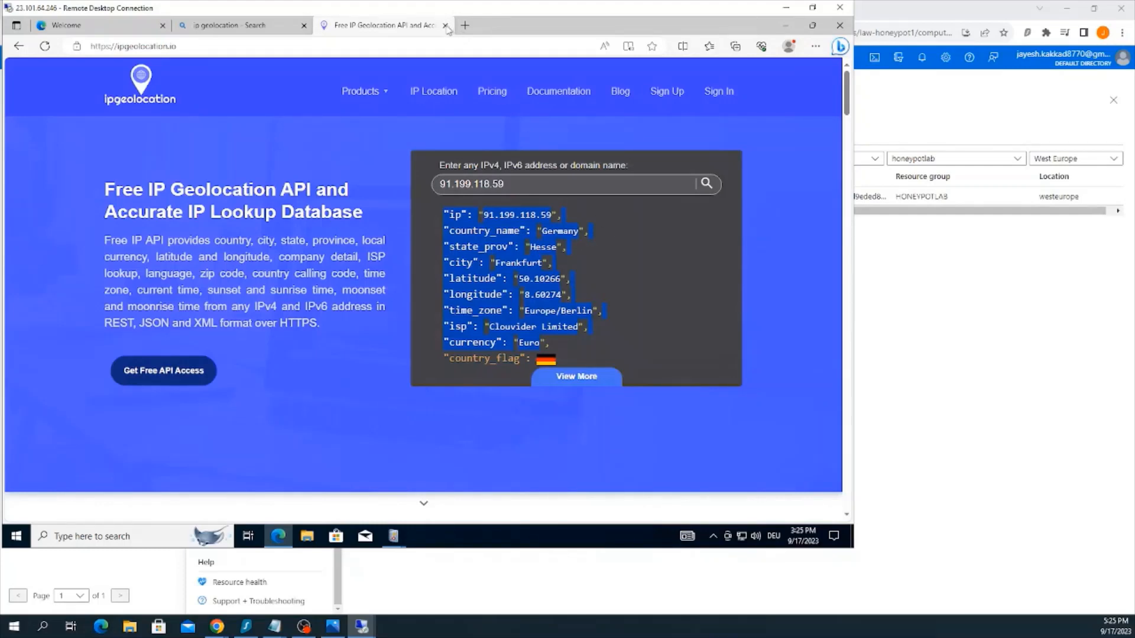
Minimize the remote desktop session, open a Command Prompt on the local computer and move its window below the virtual machine list
{"action": "left_click", "coordinate": [785, 12]}
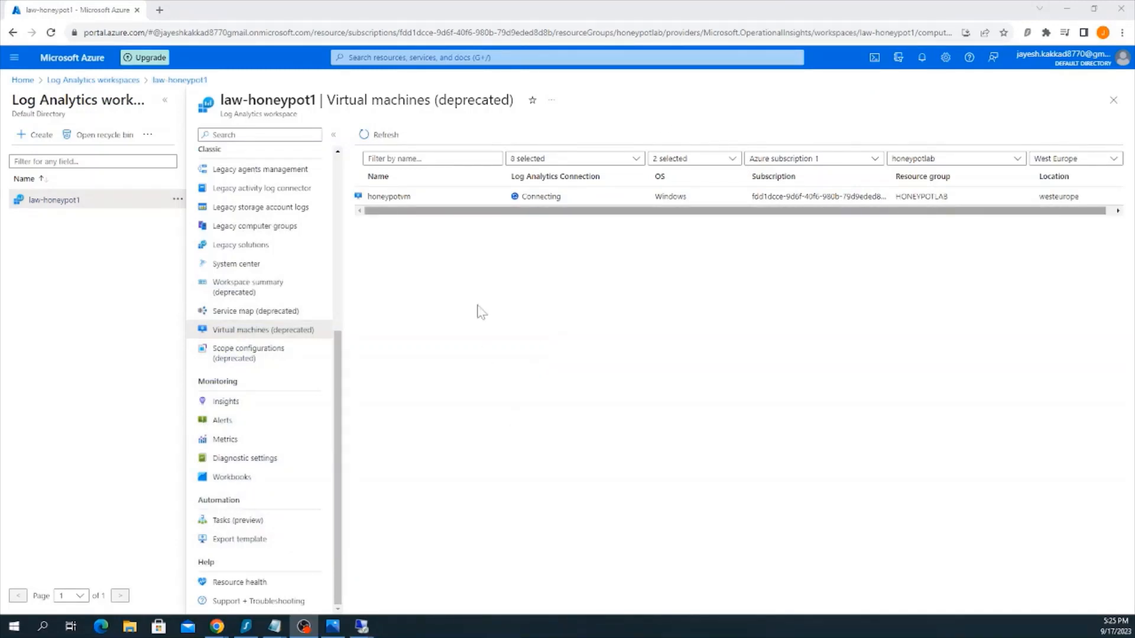
{"action": "left_click", "coordinate": [42, 625]}
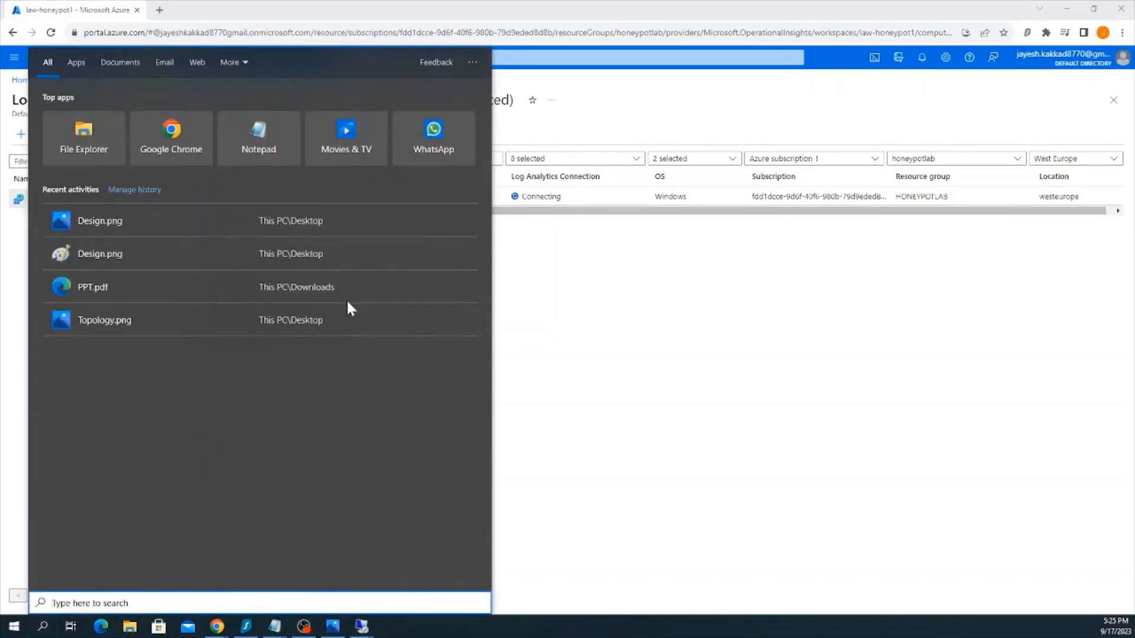
{"action": "type", "text": "run"}
{"action": "key", "text": "Return"}
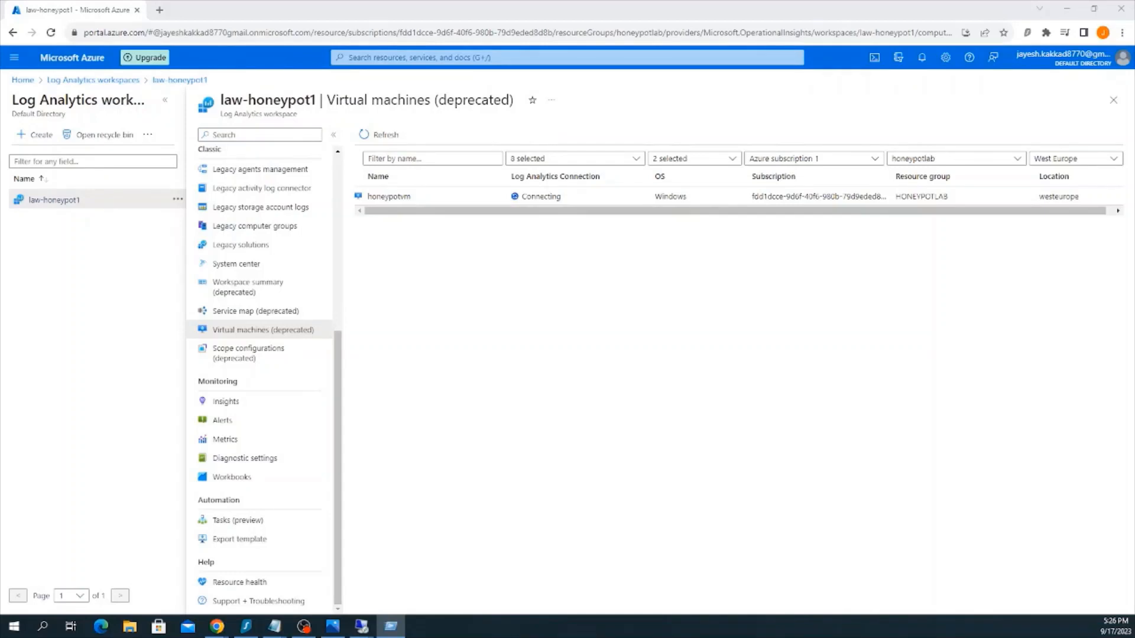
{"action": "key", "text": "Return"}
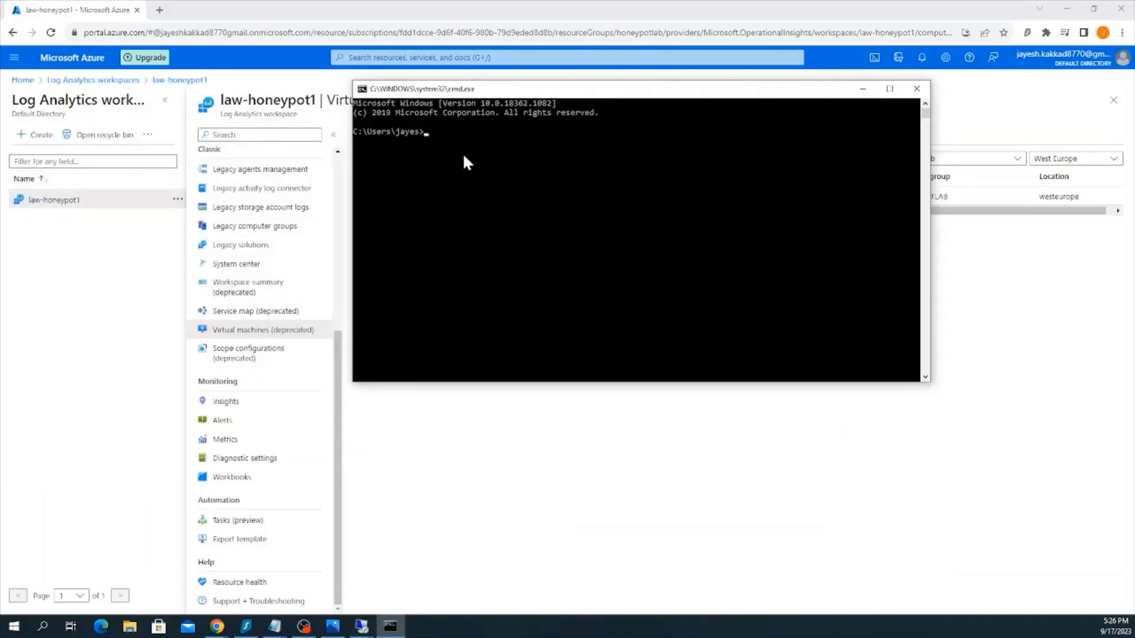
{"action": "left_click_drag", "start_coordinate": [609, 89], "coordinate": [599, 215]}
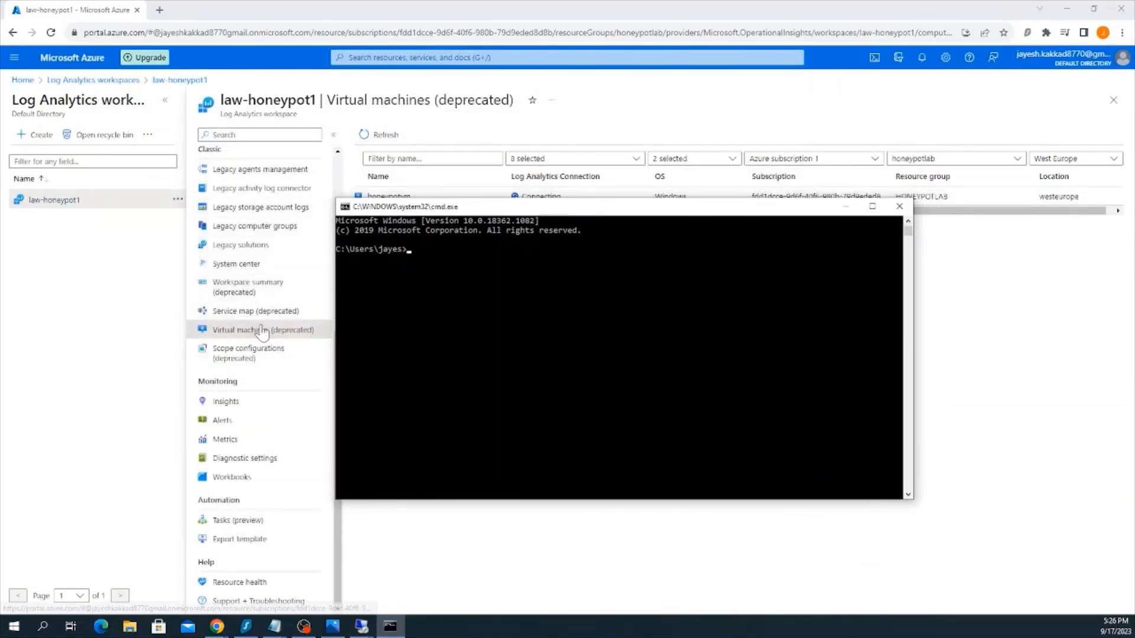
View honeypotvm's Log Analytics connection status, and open the machine's overview page from the Virtual machines service
{"action": "left_click", "coordinate": [407, 197]}
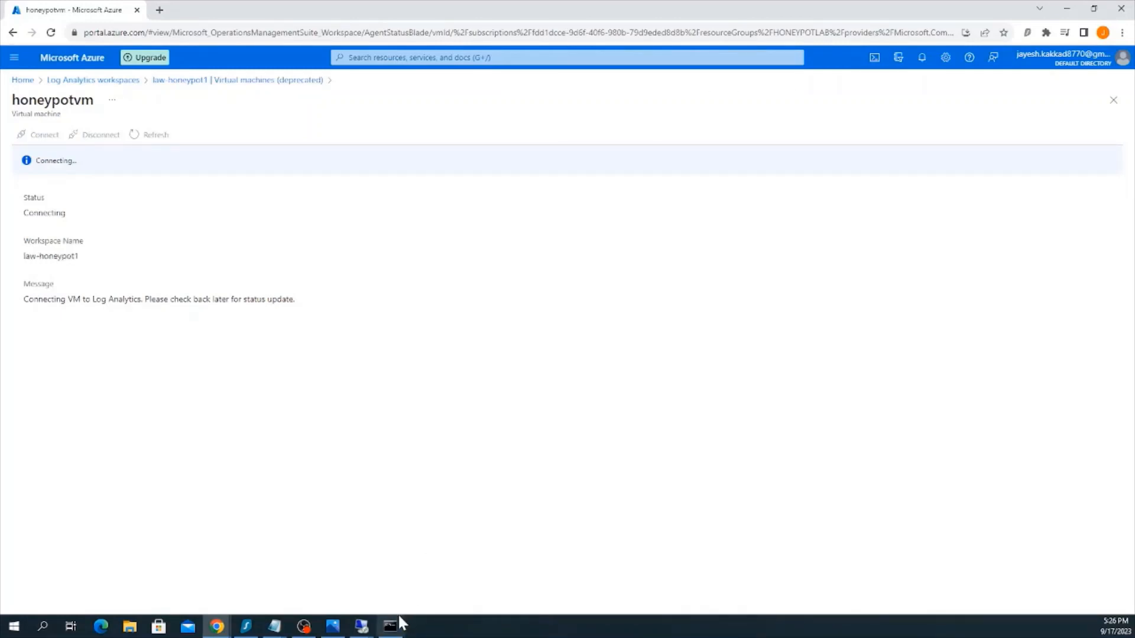
{"action": "left_click", "coordinate": [102, 82]}
{"action": "left_click", "coordinate": [421, 57]}
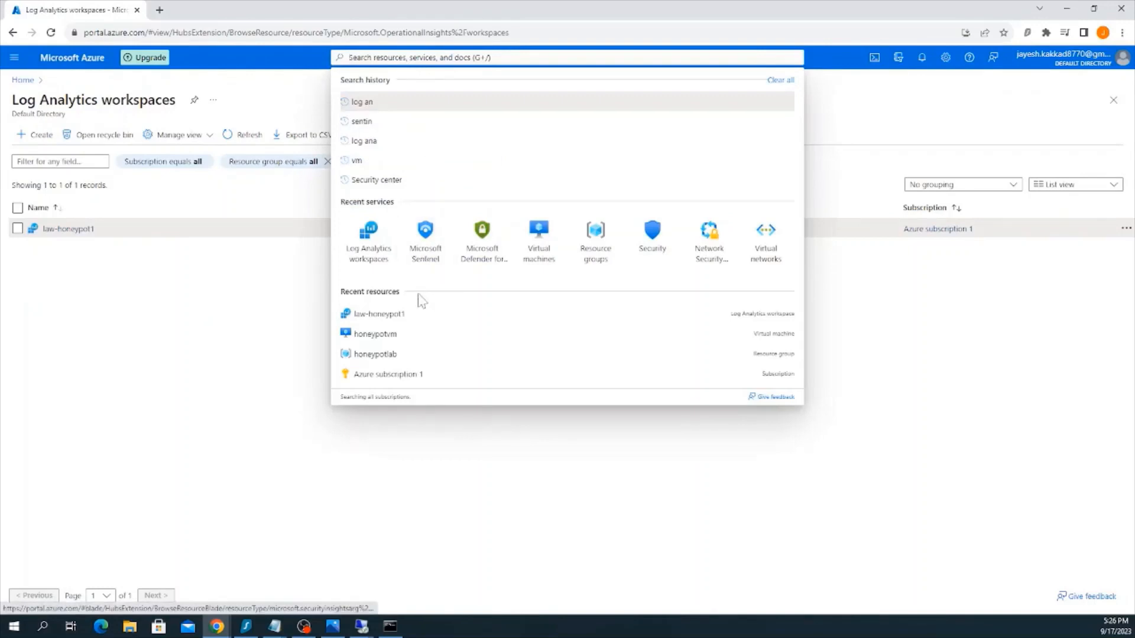
{"action": "left_click", "coordinate": [539, 237]}
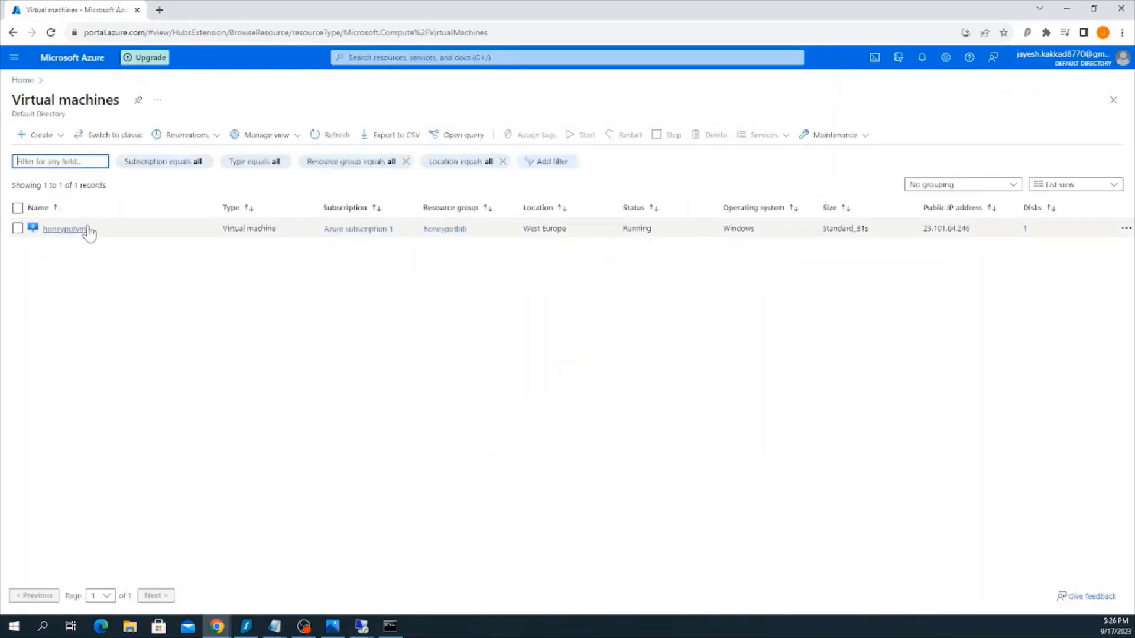
{"action": "left_click", "coordinate": [86, 229]}
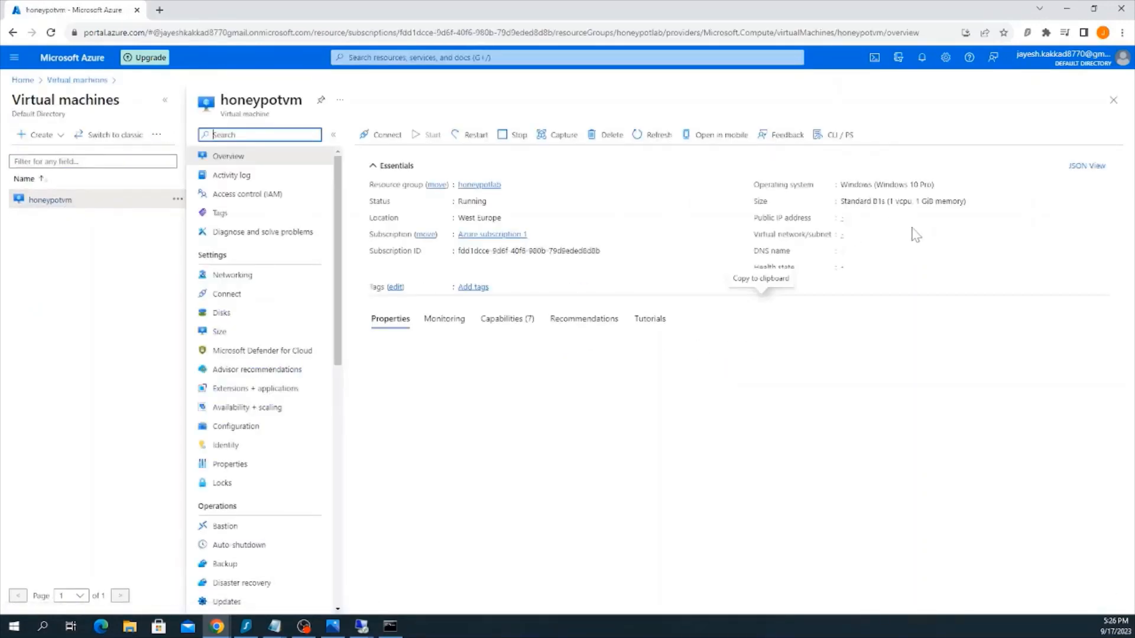
Bring the Command Prompt back to the front and place it clear of honeypotvm's public IP address
{"action": "left_click", "coordinate": [390, 626]}
{"action": "left_click_drag", "start_coordinate": [755, 220], "coordinate": [880, 284]}
{"action": "mouse_move", "coordinate": [362, 625]}
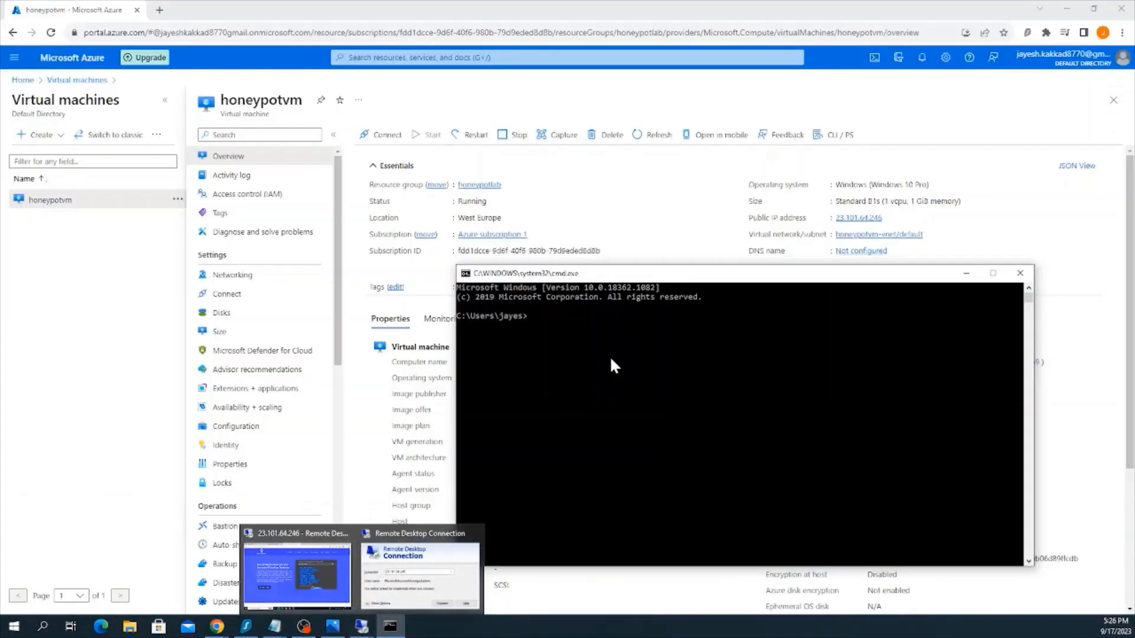
{"action": "type", "text": "23."}
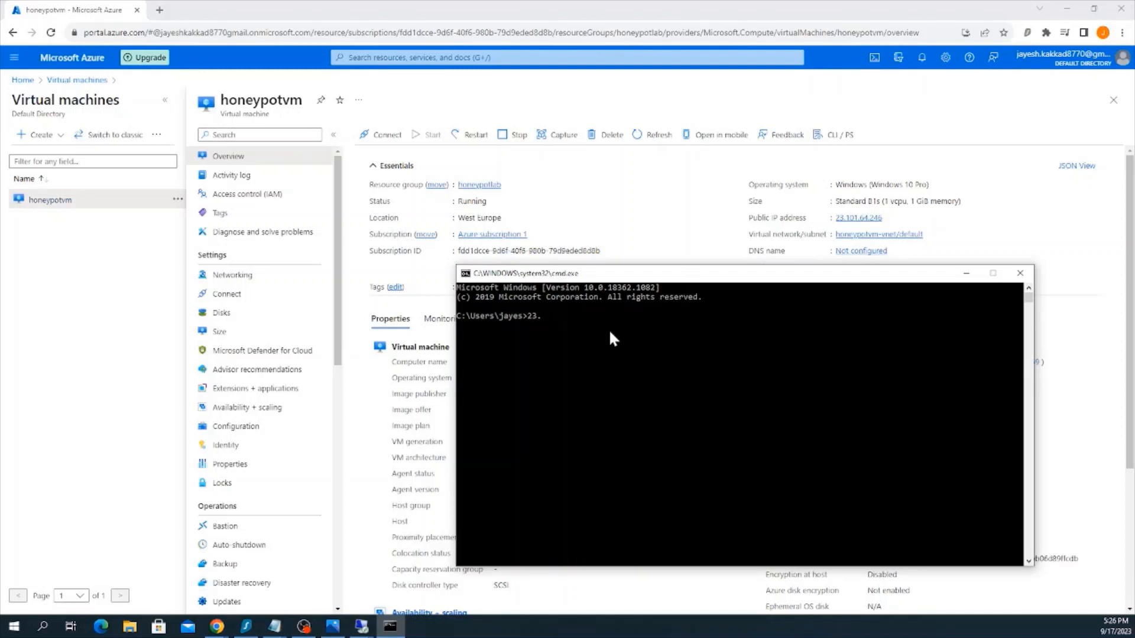
{"action": "key", "text": "Return"}
{"action": "key", "text": "Return"}
Start a continuous ping of the virtual machine's public address with the command ping 23.101.64.246 -t
{"action": "type", "text": "pi"}
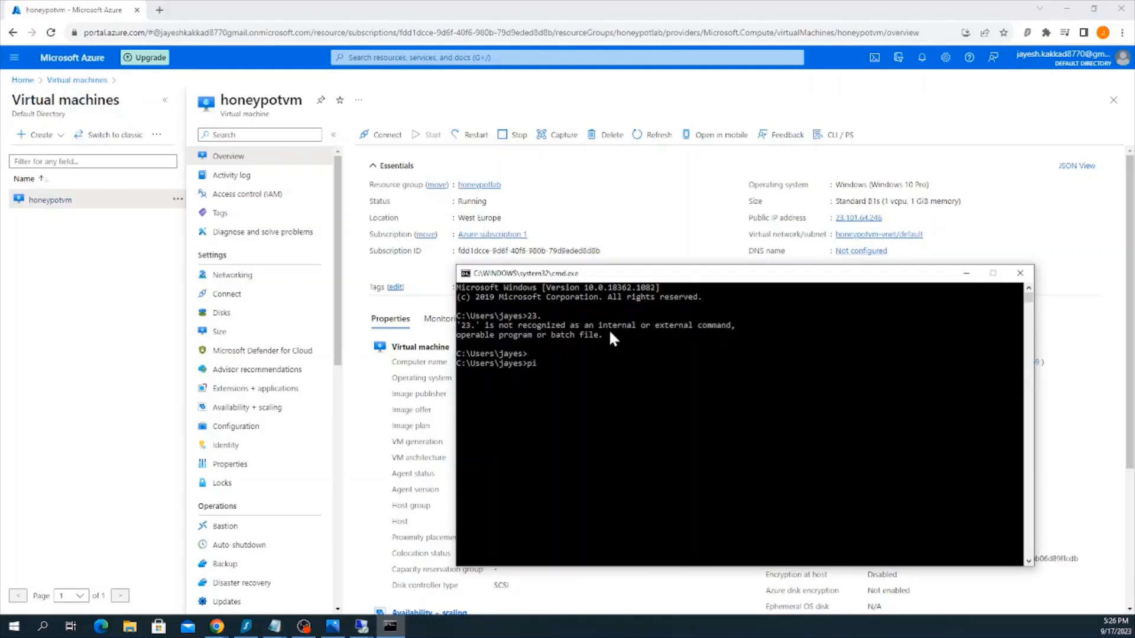
{"action": "type", "text": "ng 23.101.64.246 -t"}
{"action": "key", "text": "Return"}
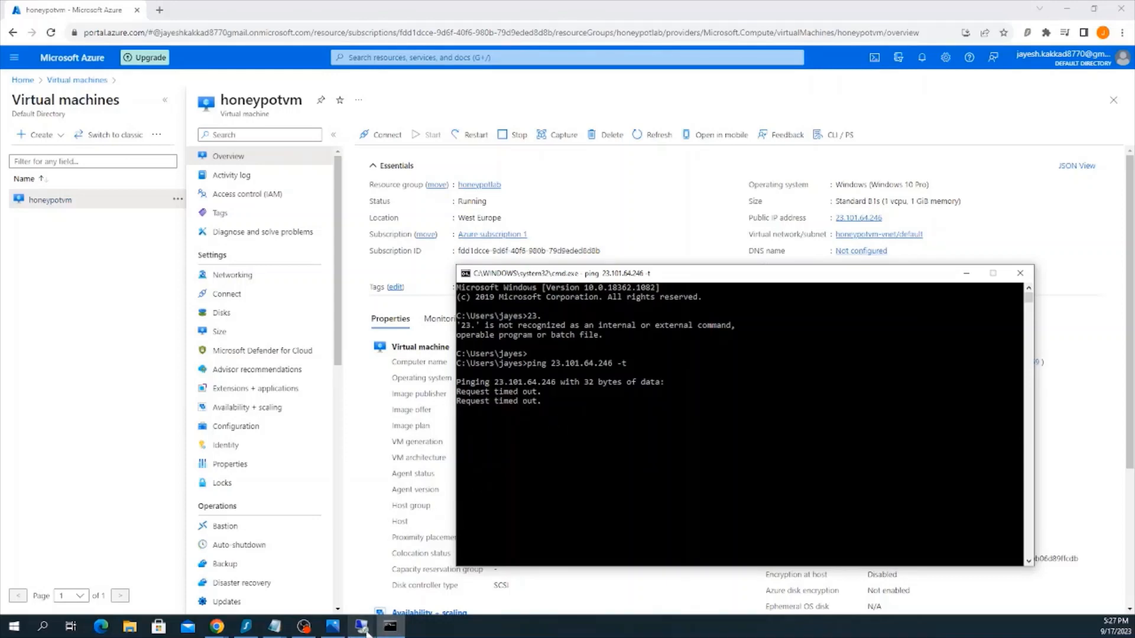
Switch back to the remote desktop session of the honeypot virtual machine
{"action": "left_click", "coordinate": [385, 562]}
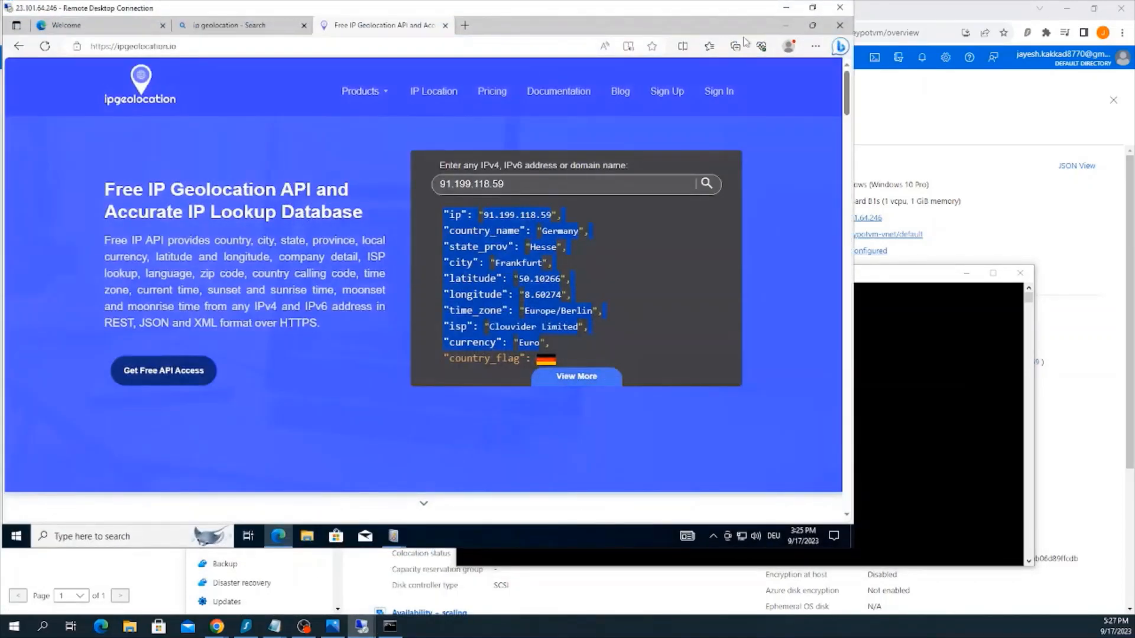
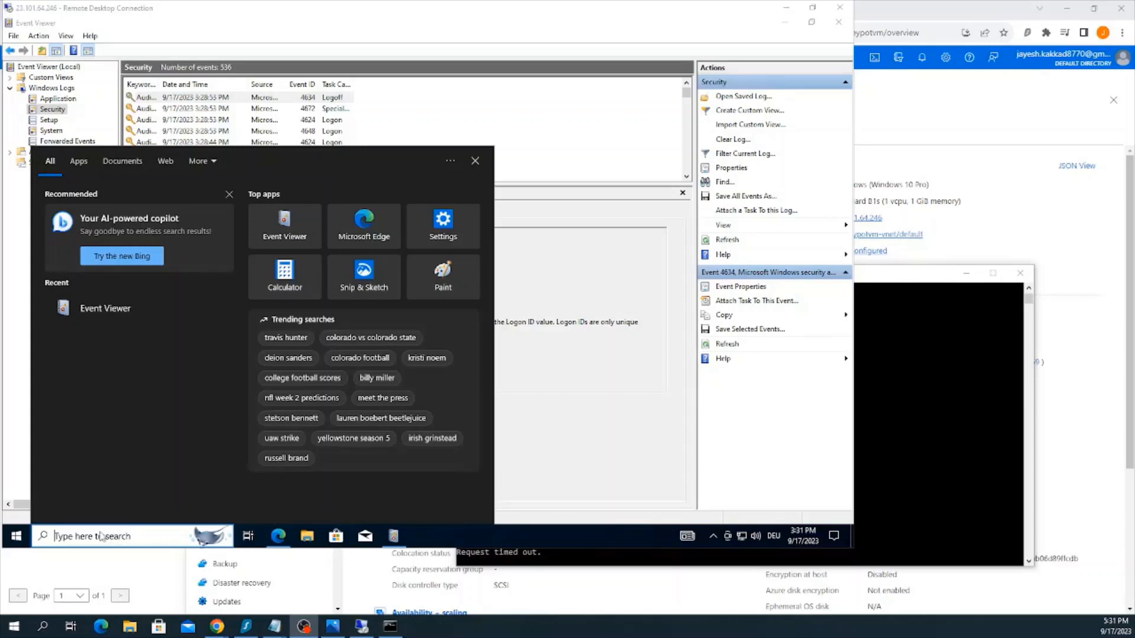
Find and open wf.msc, the Windows Defender Firewall with Advanced Security console, on the honeypot virtual machine
{"action": "left_click", "coordinate": [103, 537]}
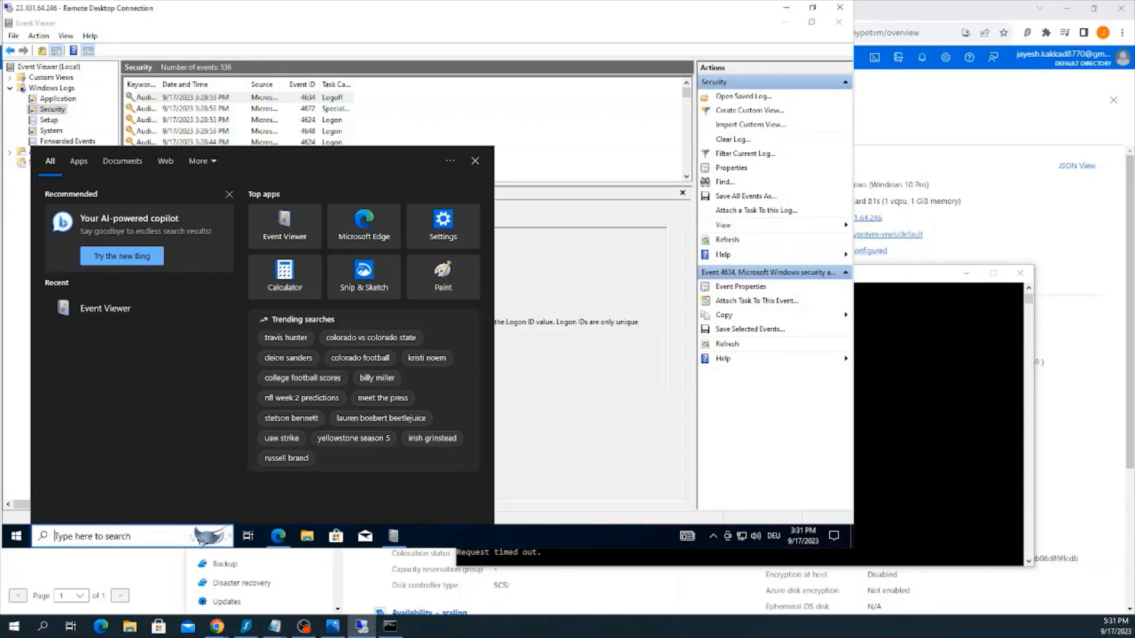
{"action": "type", "text": "wf"}
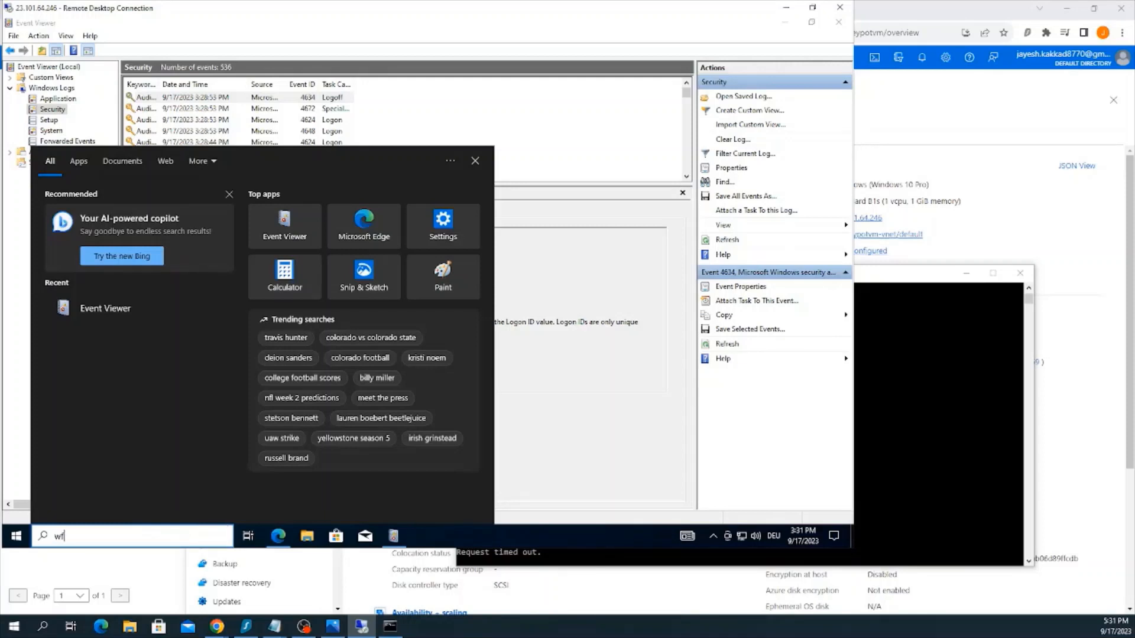
{"action": "type", "text": ".msc"}
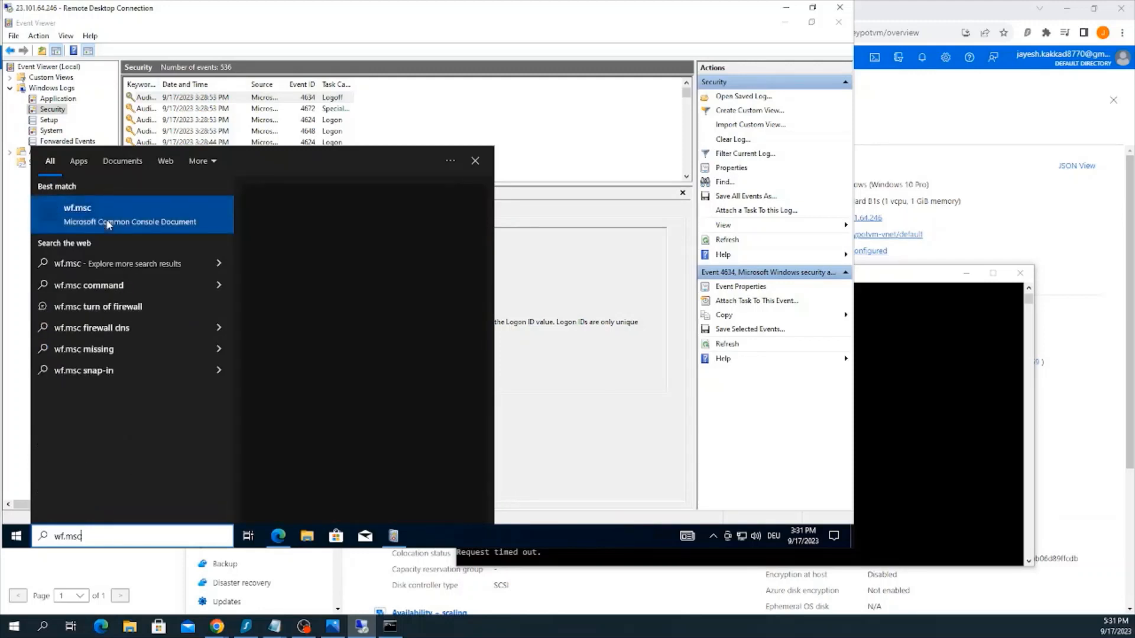
{"action": "left_click", "coordinate": [108, 224]}
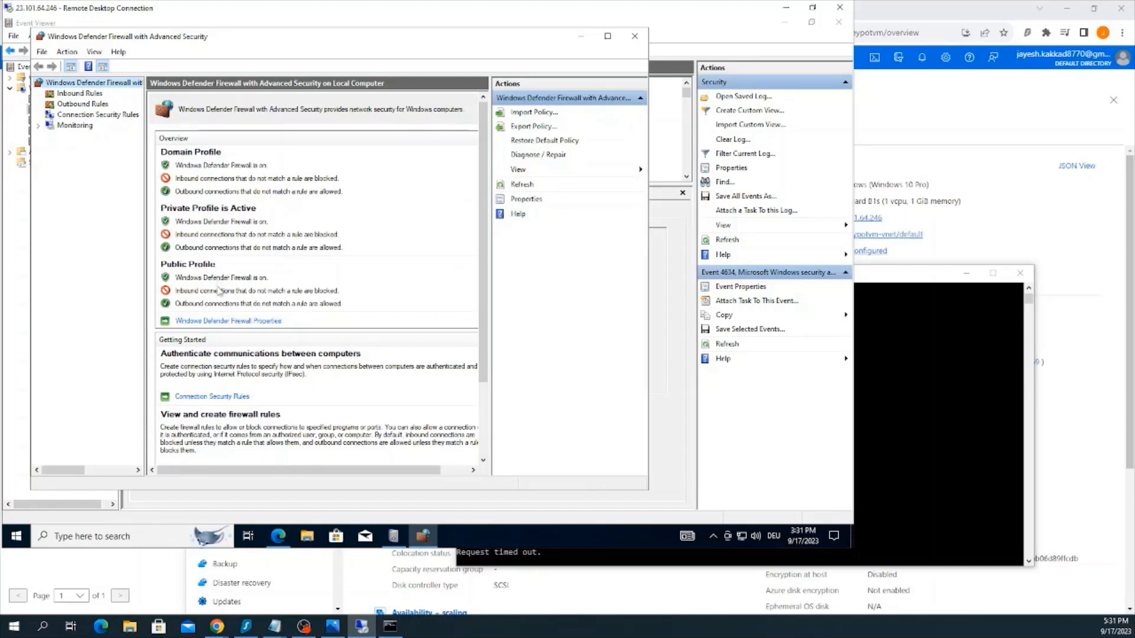
Open the Windows Defender Firewall properties and set the firewall state to Off for the Domain and Private profiles
{"action": "left_click", "coordinate": [67, 52]}
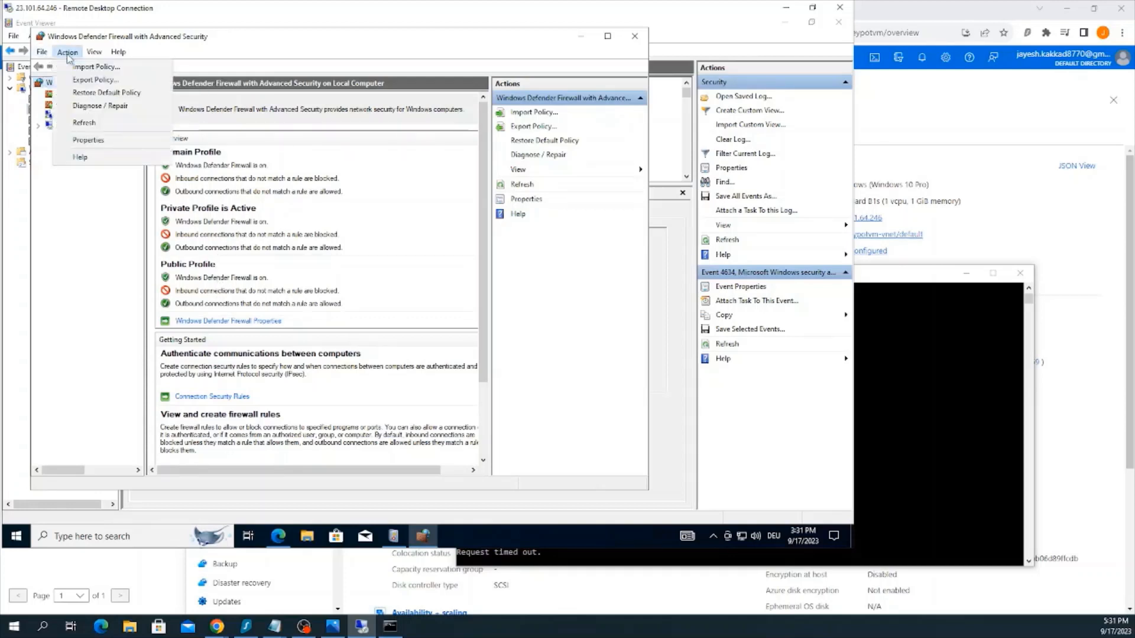
{"action": "left_click", "coordinate": [67, 55]}
{"action": "scroll", "coordinate": [229, 399], "scroll_direction": "right", "scroll_amount": 1}
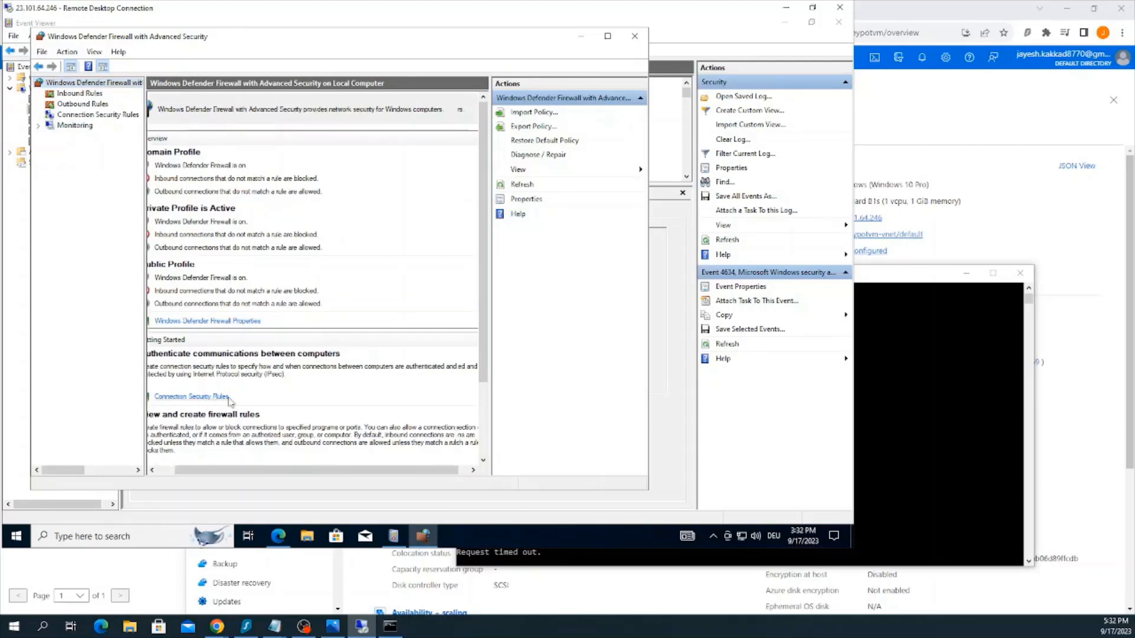
{"action": "left_click", "coordinate": [240, 321]}
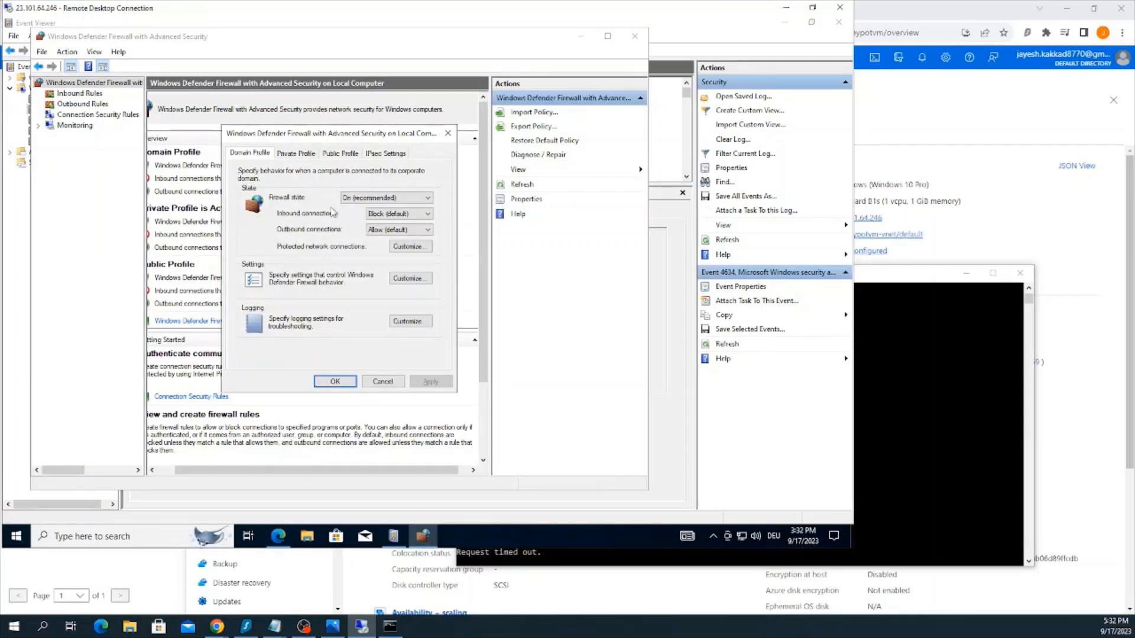
{"action": "left_click", "coordinate": [355, 199]}
{"action": "left_click", "coordinate": [357, 210]}
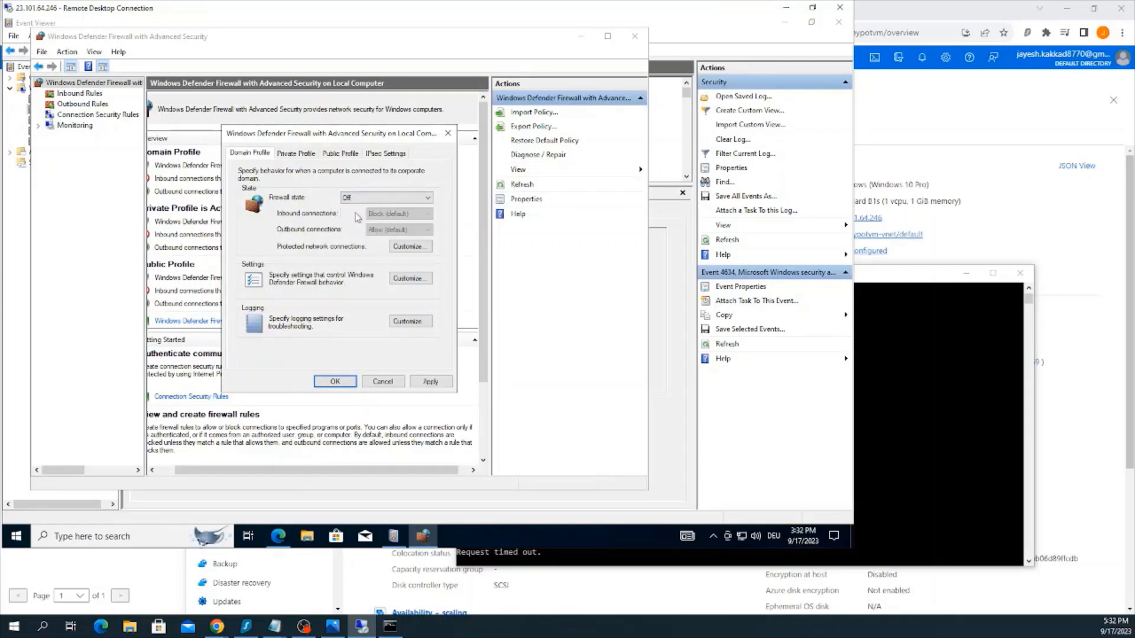
{"action": "left_click", "coordinate": [296, 154]}
{"action": "left_click", "coordinate": [360, 198]}
{"action": "left_click", "coordinate": [361, 208]}
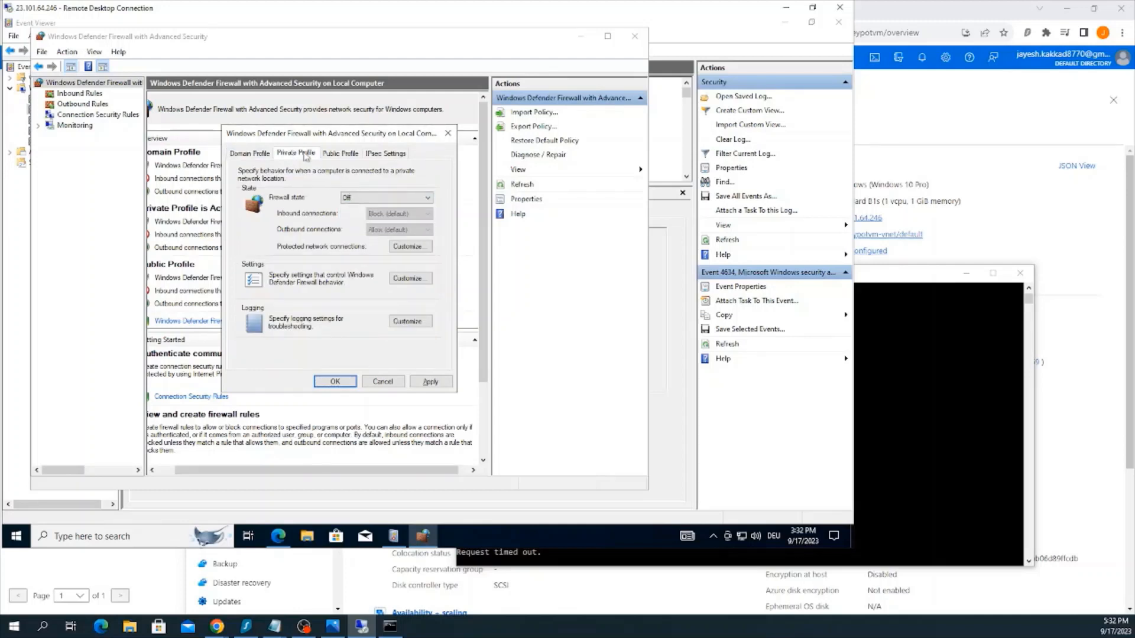
Set the Public profile's firewall state to Off, apply the settings, and close the firewall console
{"action": "left_click", "coordinate": [340, 154]}
{"action": "left_click", "coordinate": [359, 197]}
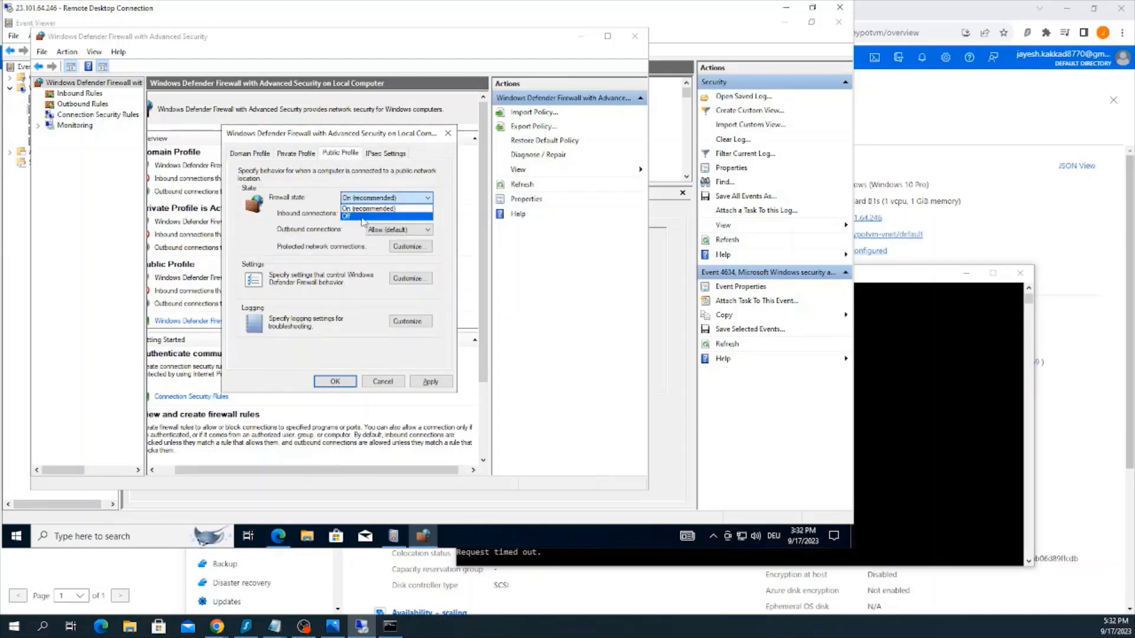
{"action": "left_click", "coordinate": [364, 218]}
{"action": "left_click", "coordinate": [430, 382]}
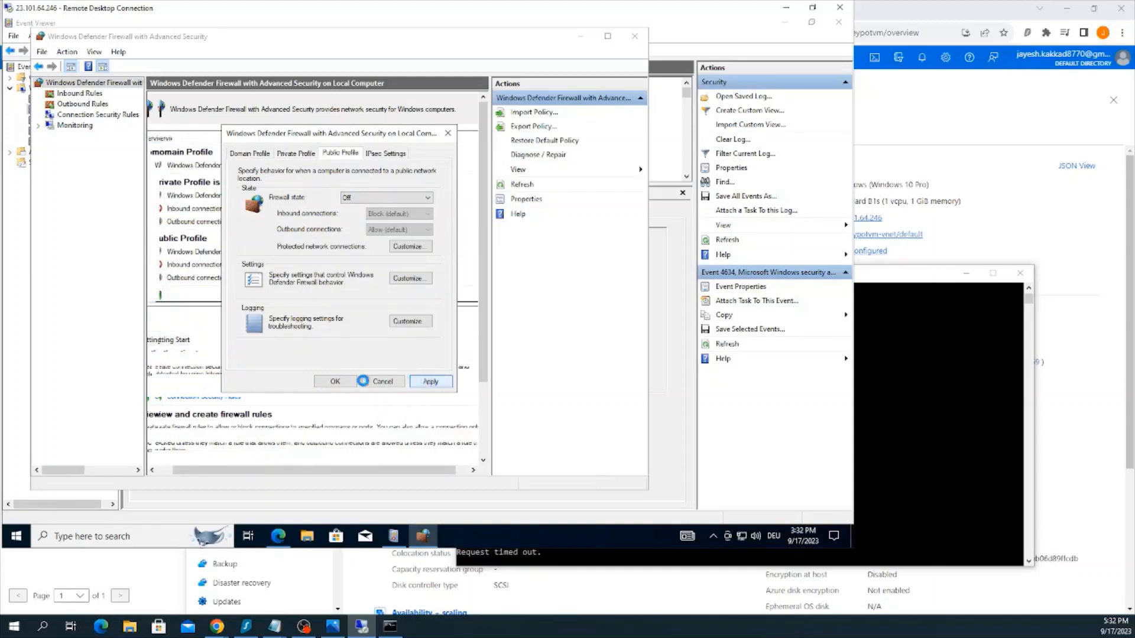
{"action": "left_click", "coordinate": [335, 383]}
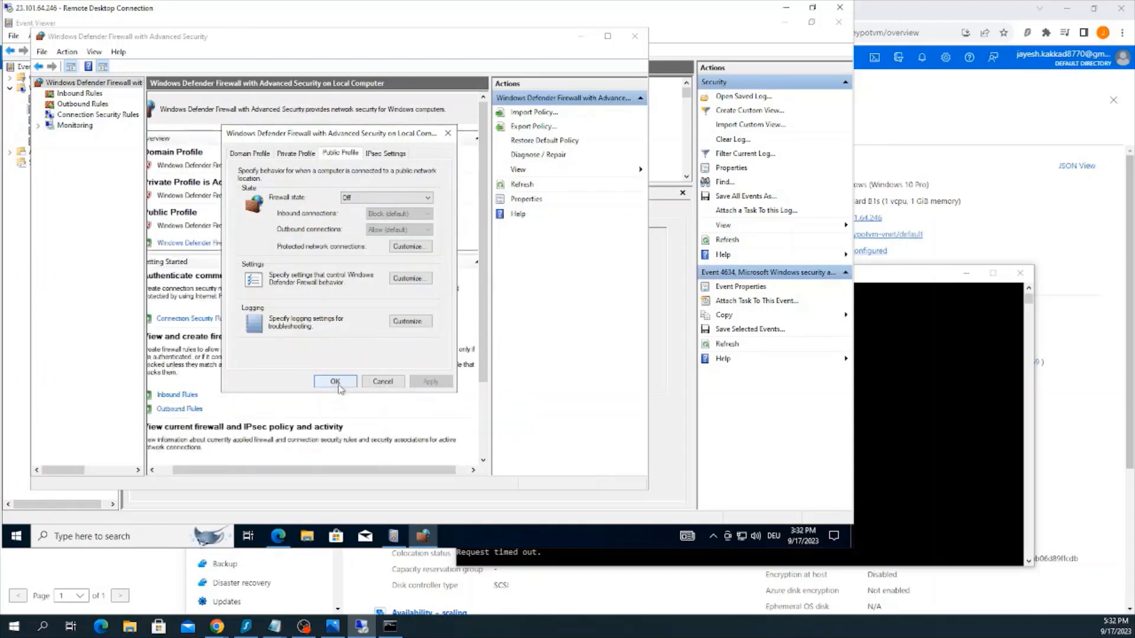
{"action": "left_click", "coordinate": [335, 382]}
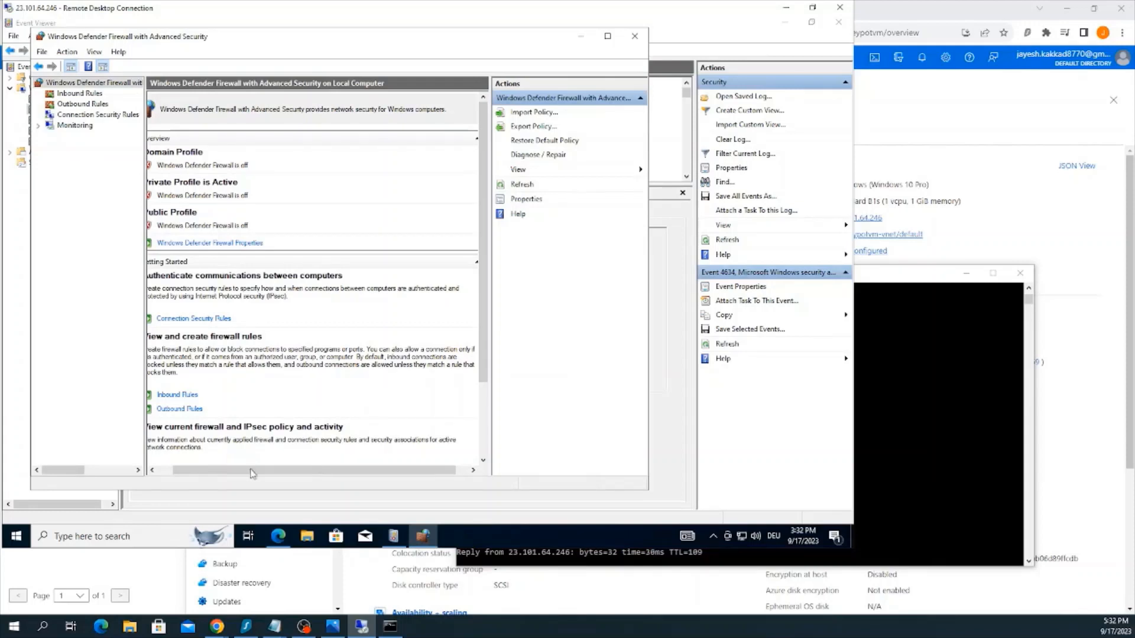
{"action": "scroll", "coordinate": [206, 462], "scroll_direction": "left", "scroll_amount": 2}
{"action": "scroll", "coordinate": [205, 462], "scroll_direction": "left", "scroll_amount": 2}
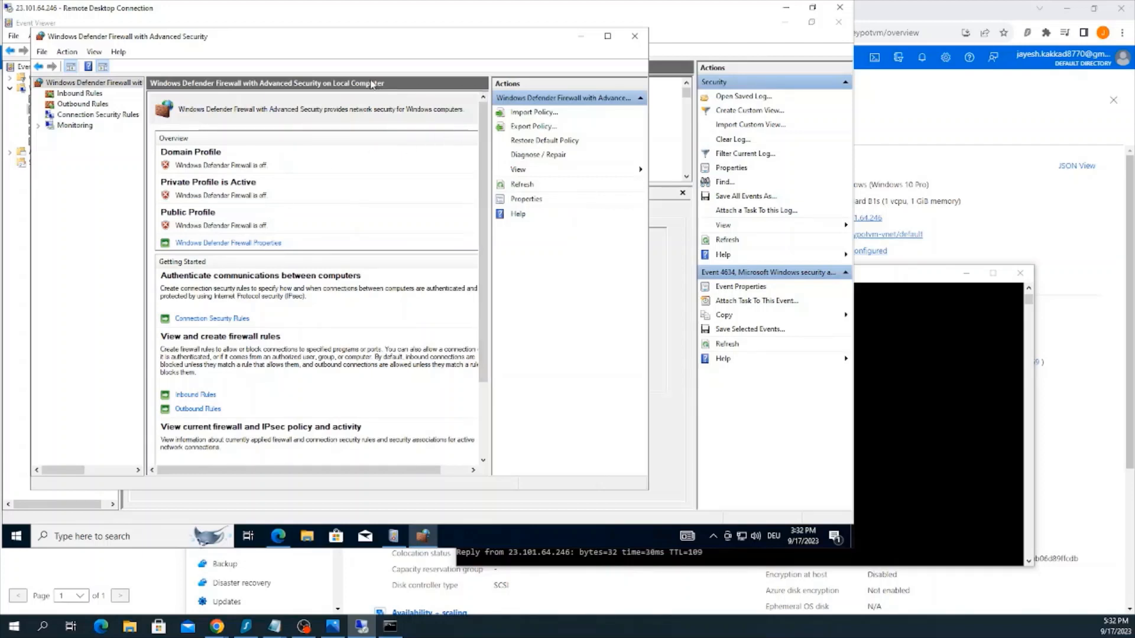
{"action": "left_click", "coordinate": [634, 36]}
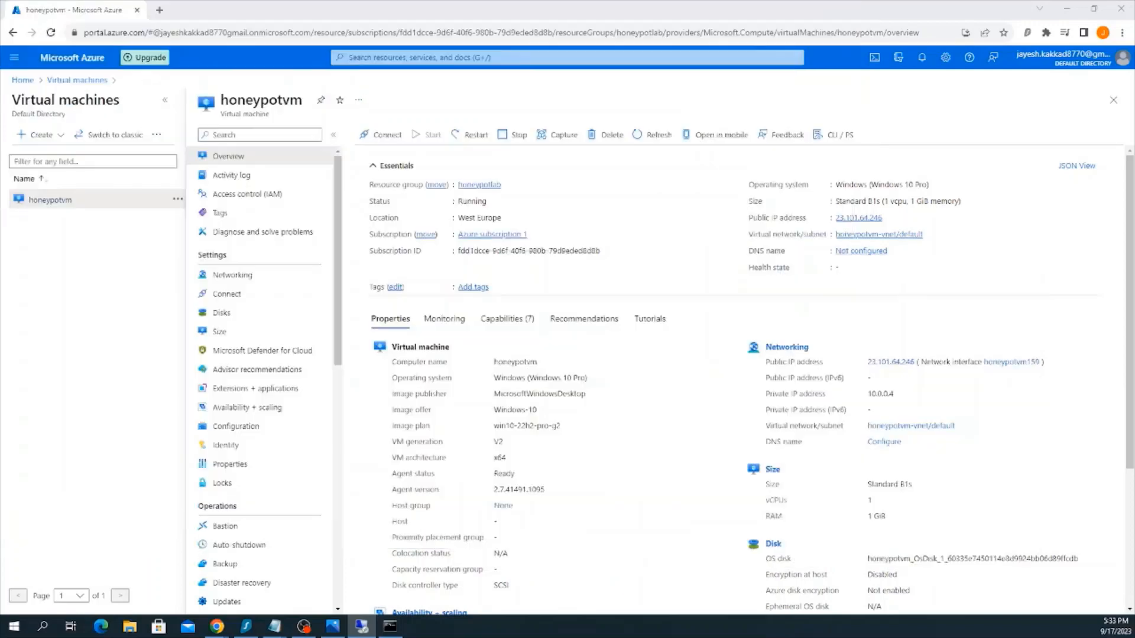
{"action": "left_click", "coordinate": [217, 626]}
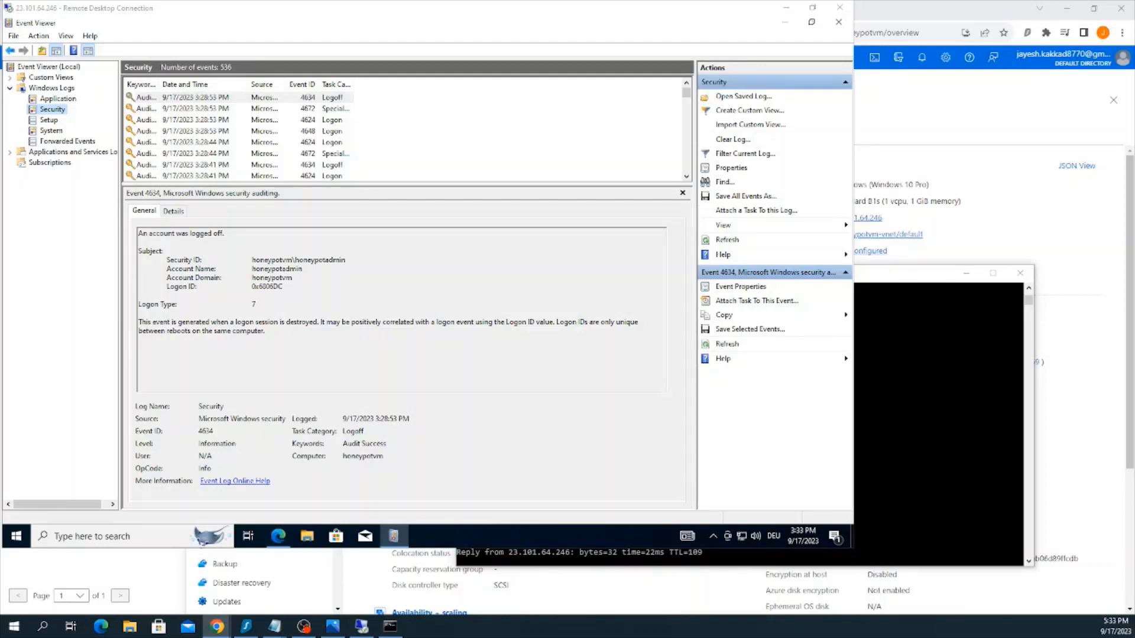
{"action": "key", "text": "F5"}
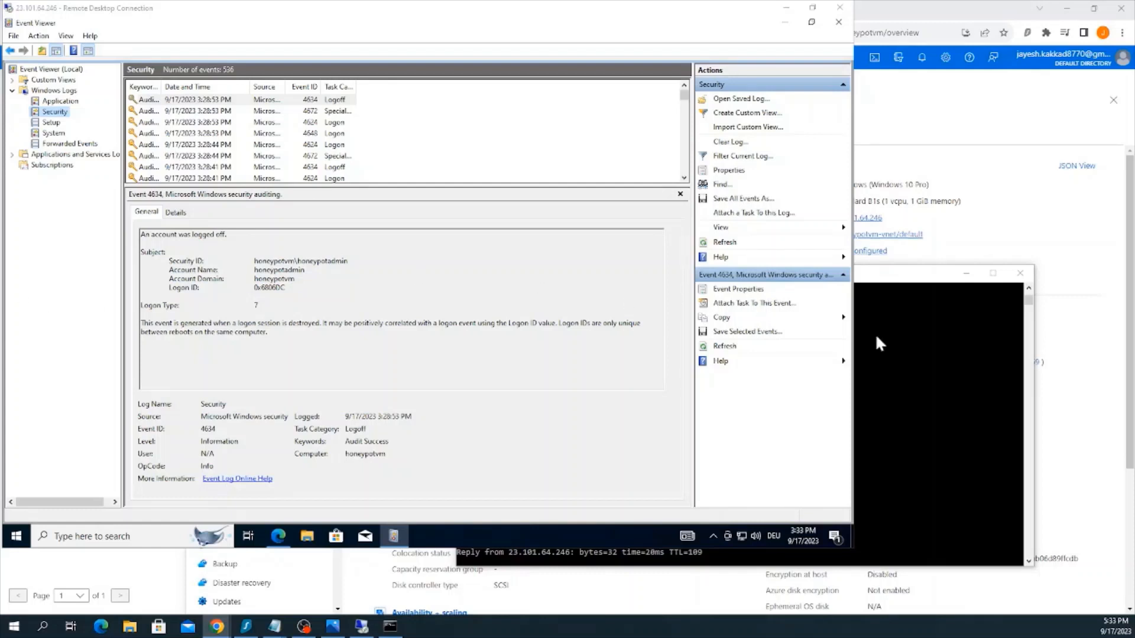
Bring the Command Prompt to the front to view the ping replies, and stop the continuous ping
{"action": "left_click", "coordinate": [900, 360]}
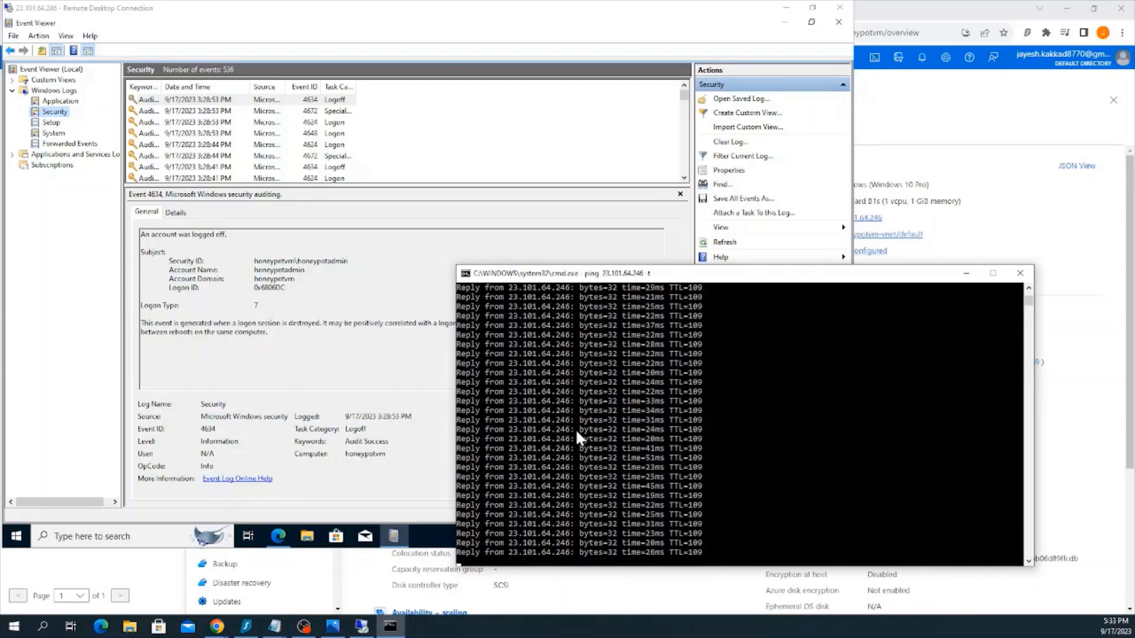
{"action": "left_click", "coordinate": [581, 524]}
{"action": "left_click", "coordinate": [737, 439]}
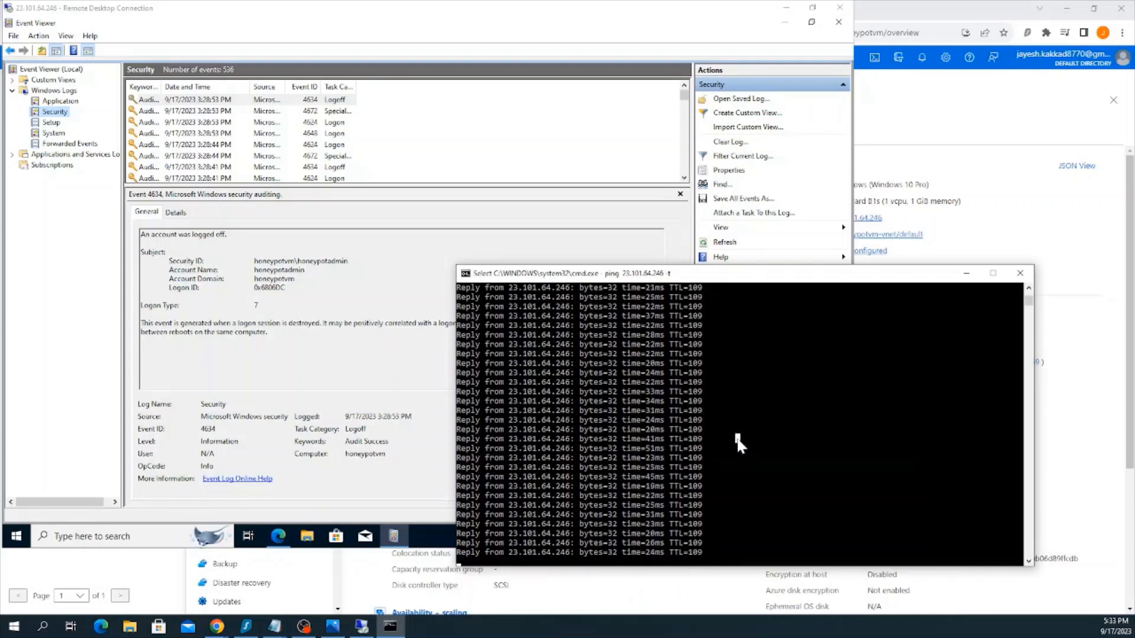
{"action": "key", "text": "Escape"}
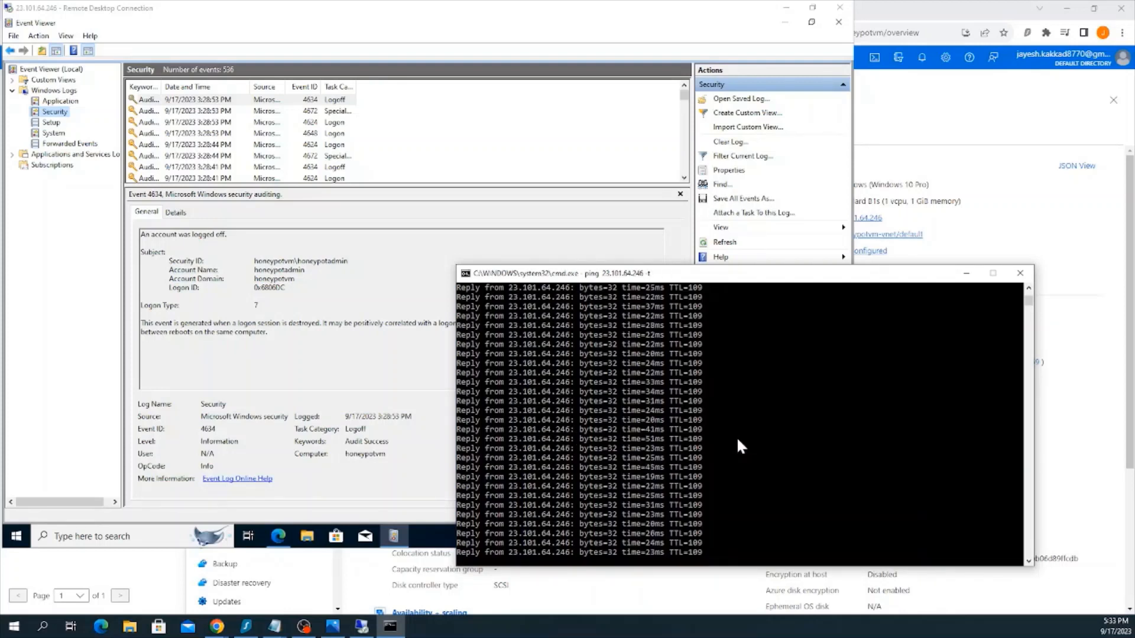
{"action": "key", "text": "ctrl+c"}
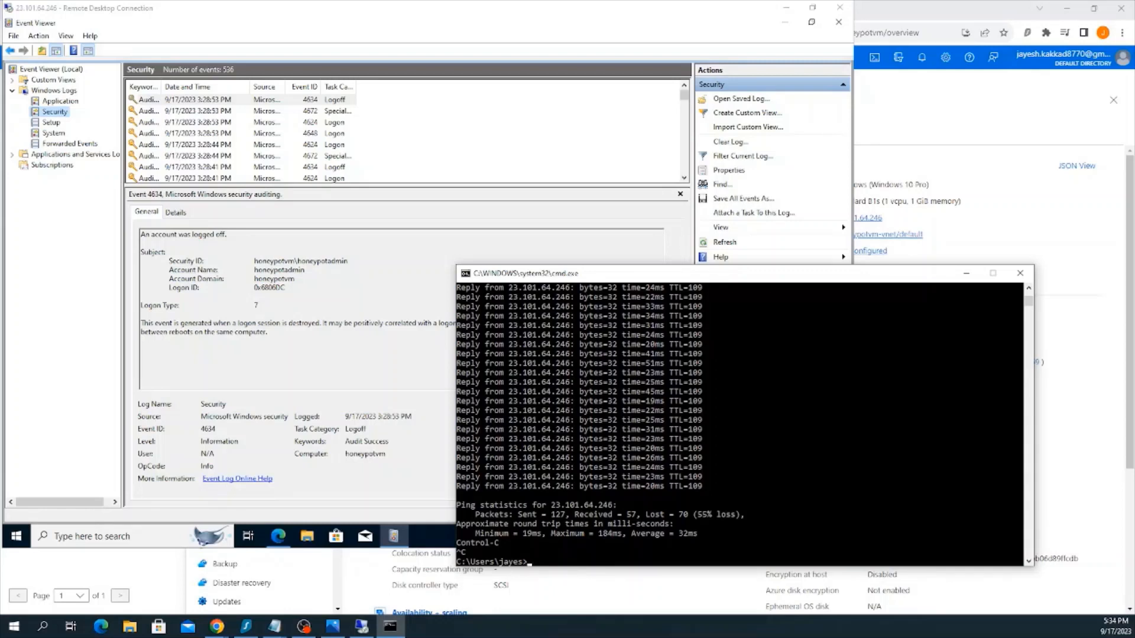
Return to the honeypot virtual machine's session and search for powershell to get Windows PowerShell ISE open
{"action": "left_click", "coordinate": [217, 627]}
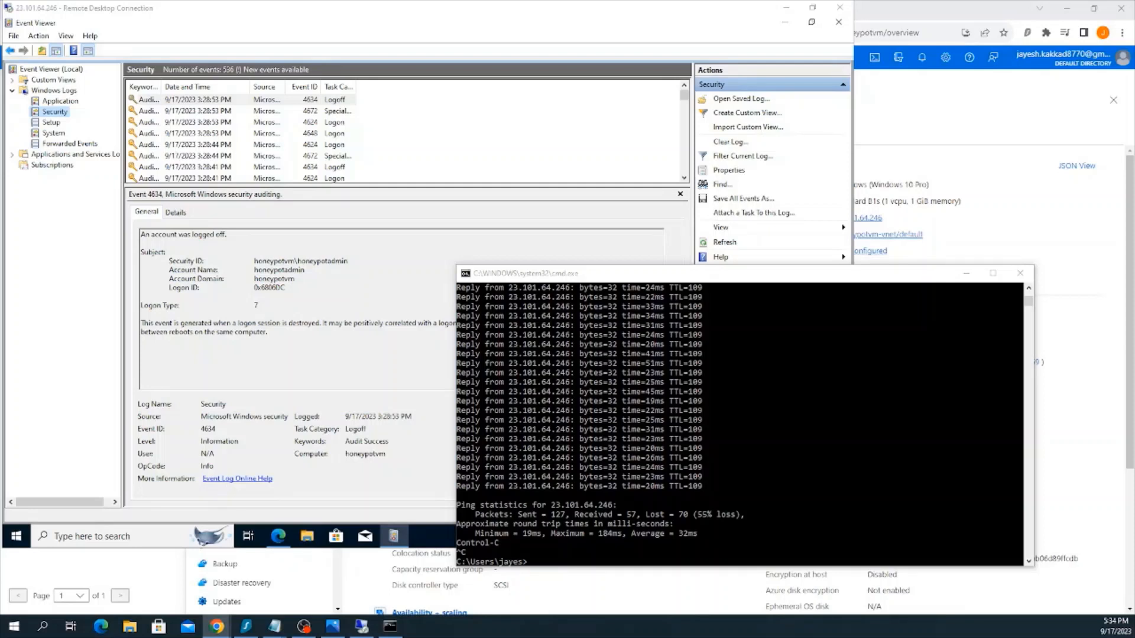
{"action": "left_click", "coordinate": [101, 537]}
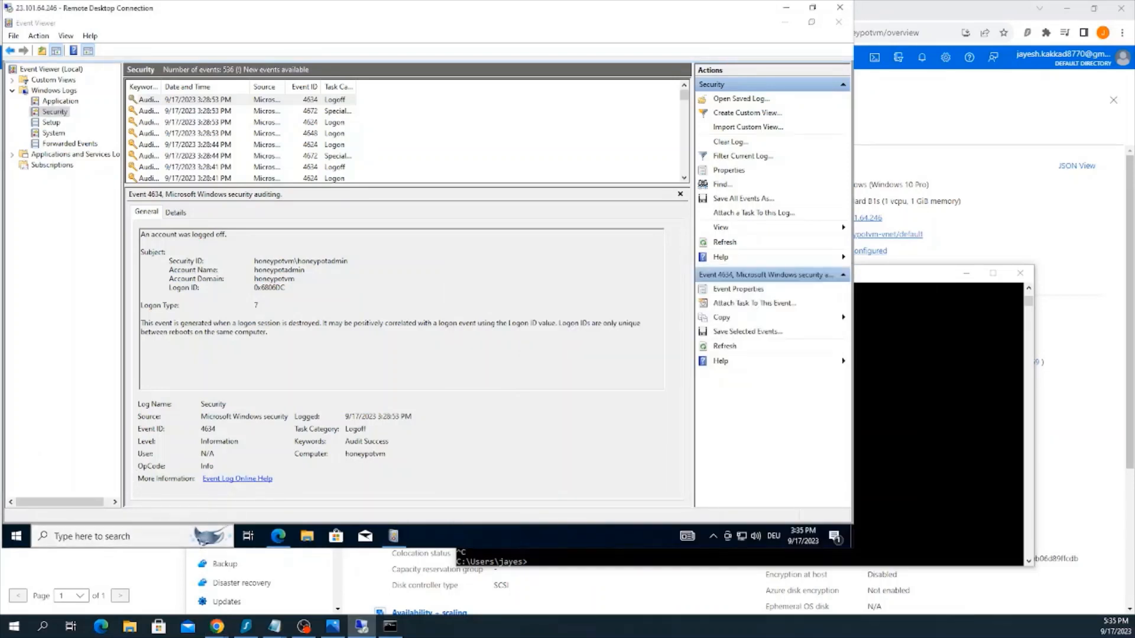
{"action": "left_click", "coordinate": [105, 542]}
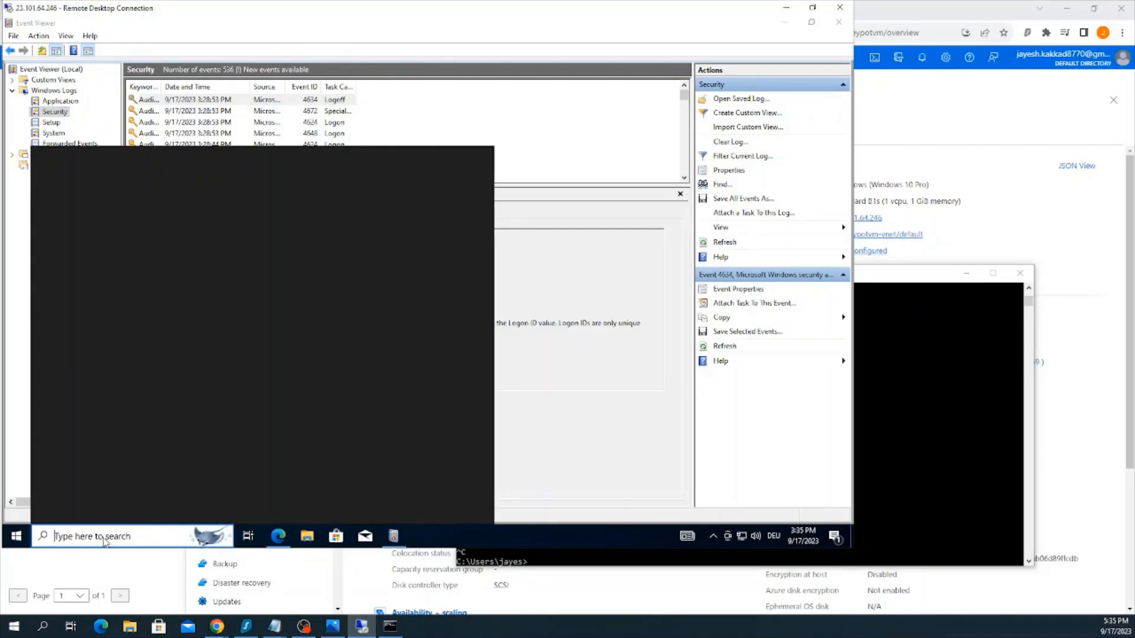
{"action": "type", "text": "powe"}
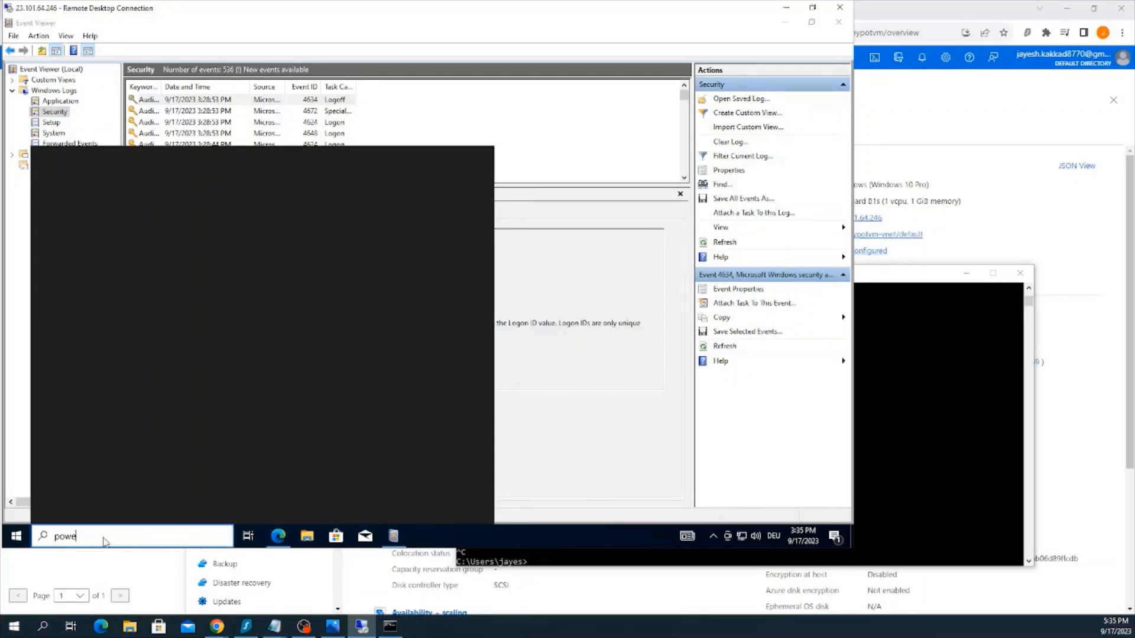
{"action": "type", "text": "rshell"}
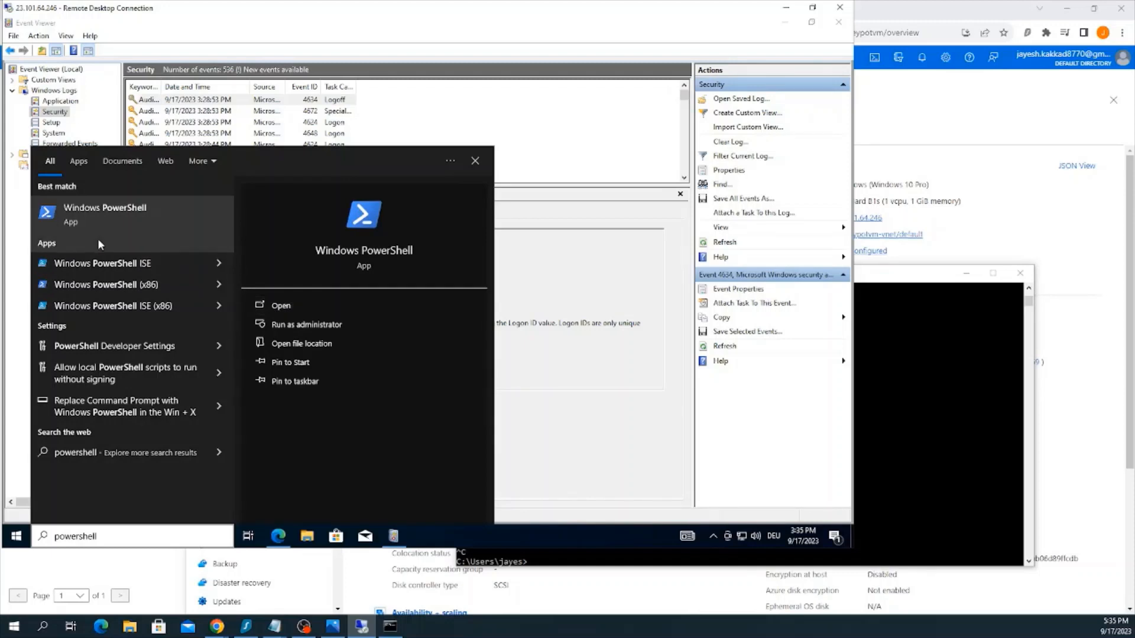
{"action": "key", "text": "Escape"}
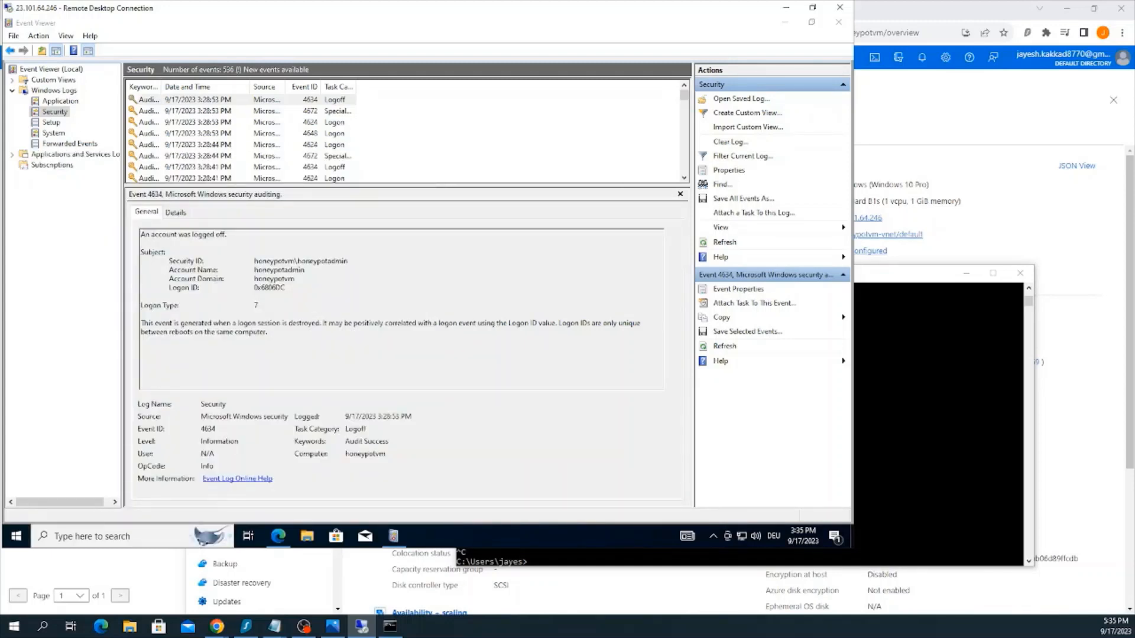
{"action": "left_click", "coordinate": [217, 626]}
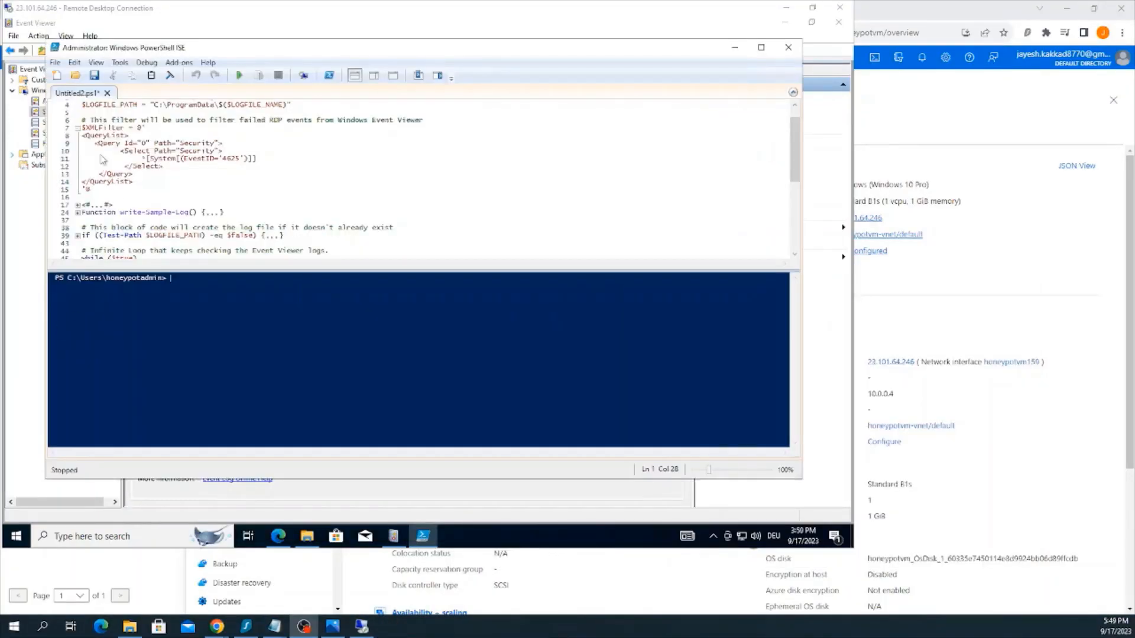
Run the failed RDP logon geolocation script in PowerShell ISE, and stop it after it has logged events
{"action": "left_click", "coordinate": [239, 75]}
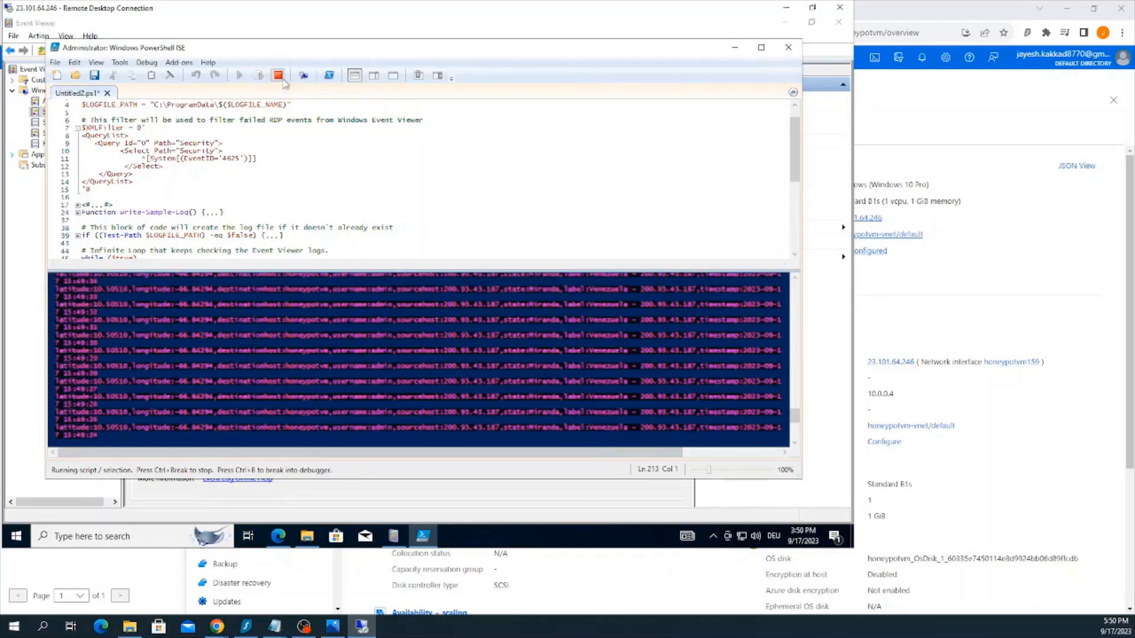
{"action": "left_click", "coordinate": [279, 76]}
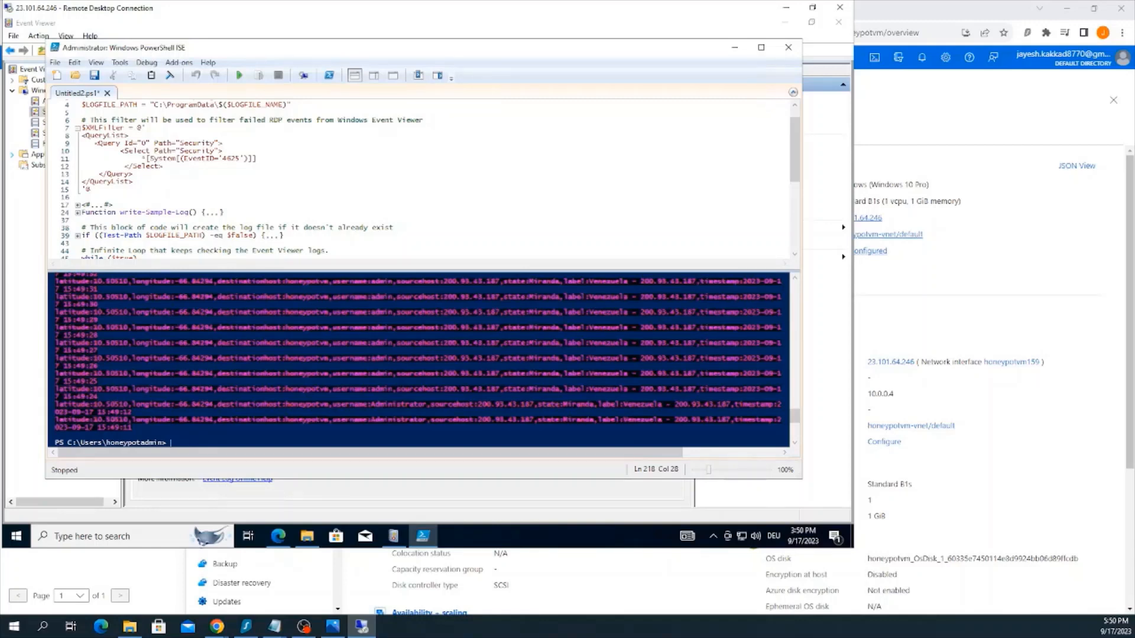
Check the script's log file path, open failed_rdp from C:\ProgramData, and look through its logged entries
{"action": "scroll", "coordinate": [414, 177], "scroll_direction": "up", "scroll_amount": 1}
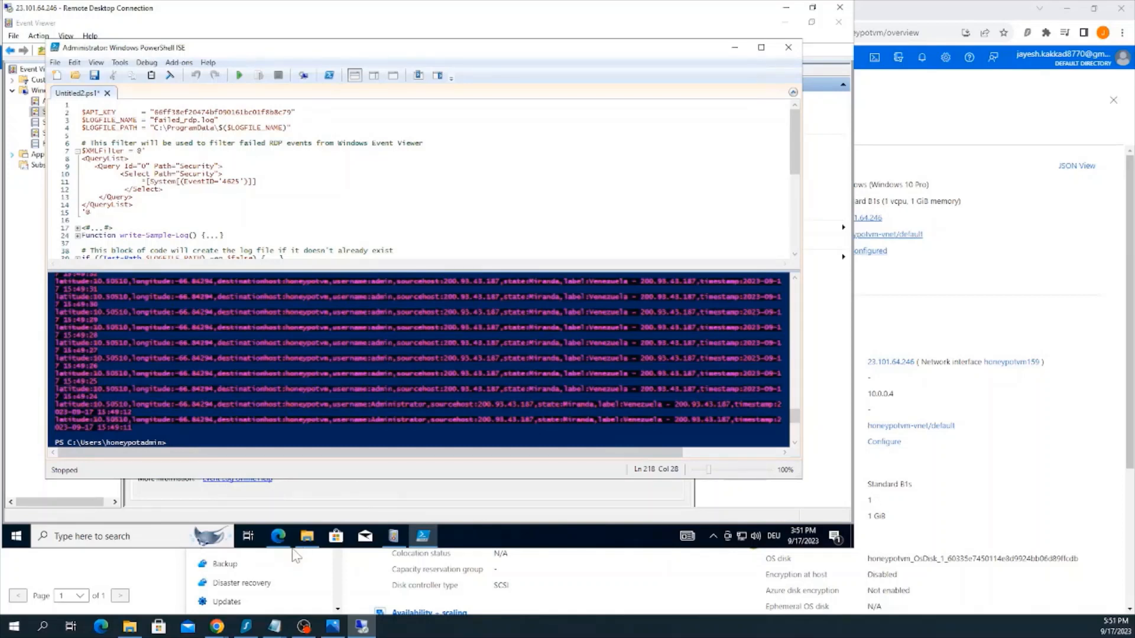
{"action": "left_click", "coordinate": [307, 538]}
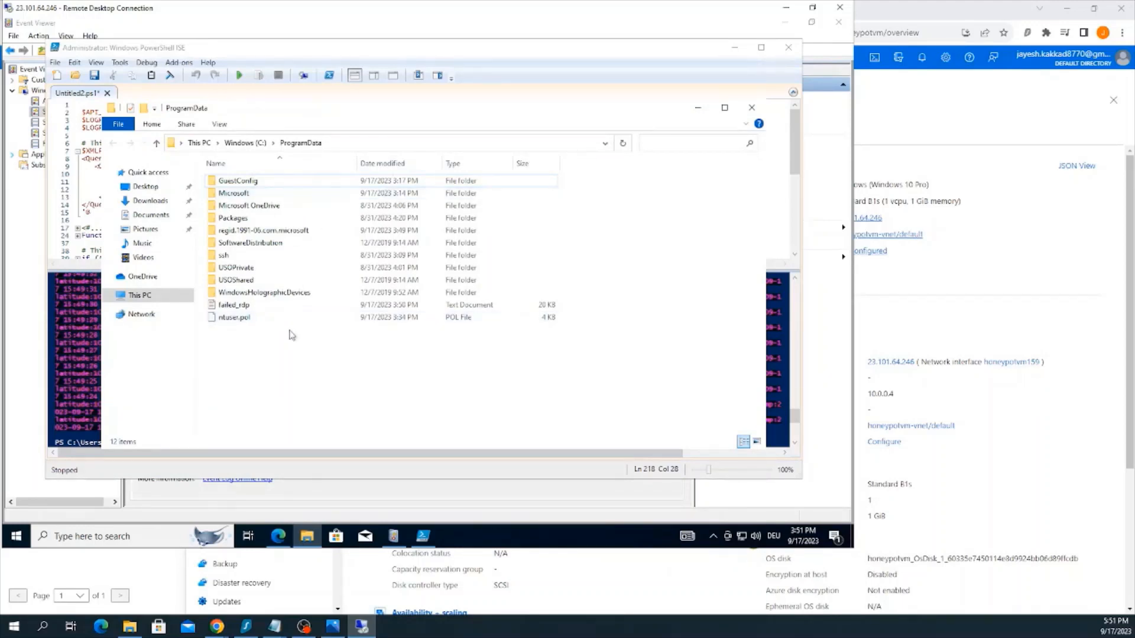
{"action": "left_click", "coordinate": [246, 305]}
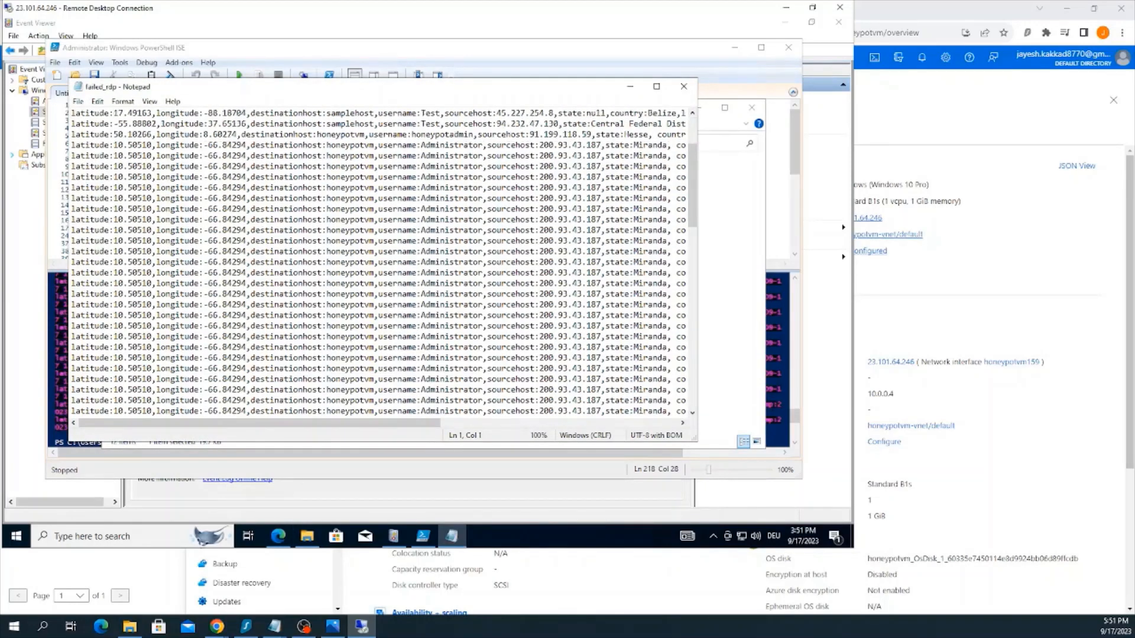
{"action": "scroll", "coordinate": [379, 260], "scroll_direction": "down", "scroll_amount": 15}
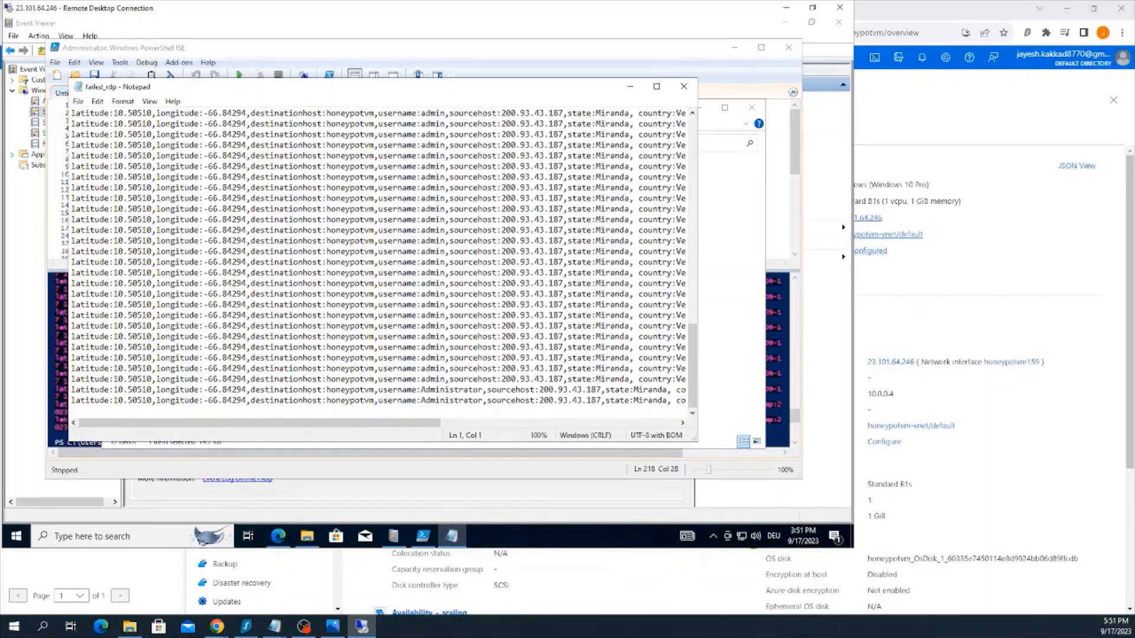
{"action": "scroll", "coordinate": [379, 260], "scroll_direction": "up", "scroll_amount": 15}
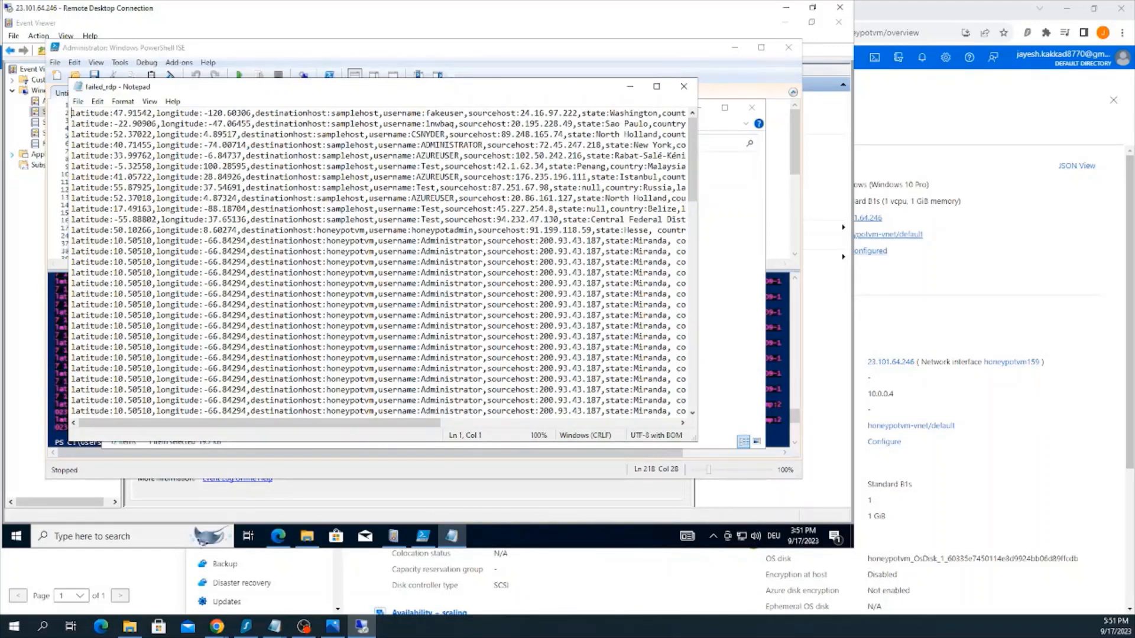
Look through the remaining failed_rdp log entries, close the file, and minimize the ProgramData folder
{"action": "scroll", "coordinate": [378, 260], "scroll_direction": "down", "scroll_amount": 2}
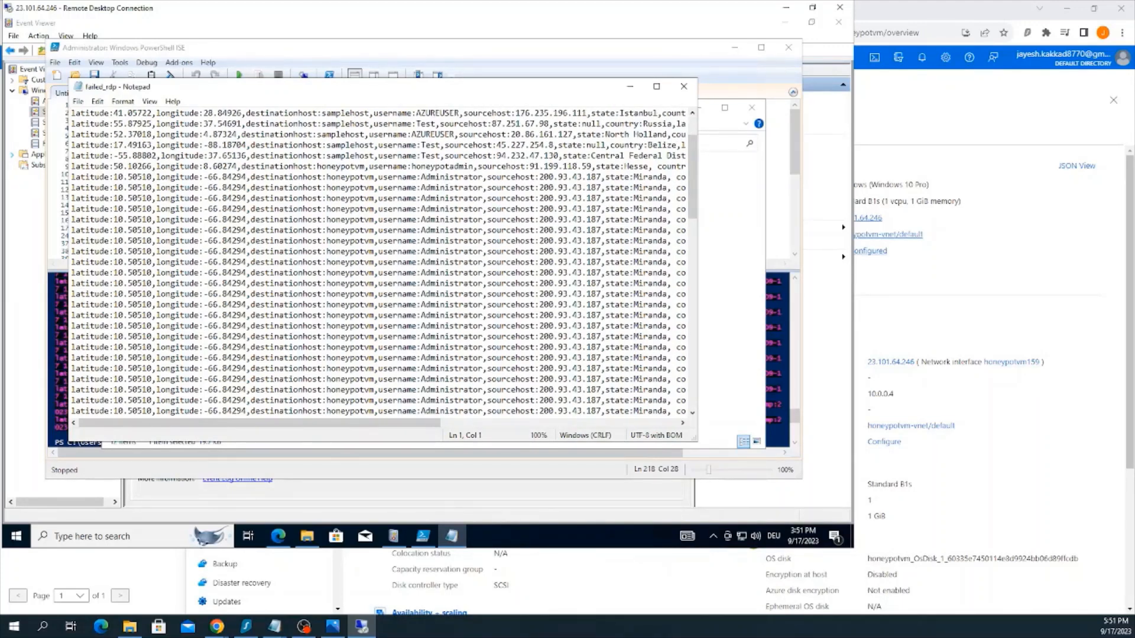
{"action": "scroll", "coordinate": [378, 260], "scroll_direction": "down", "scroll_amount": 10}
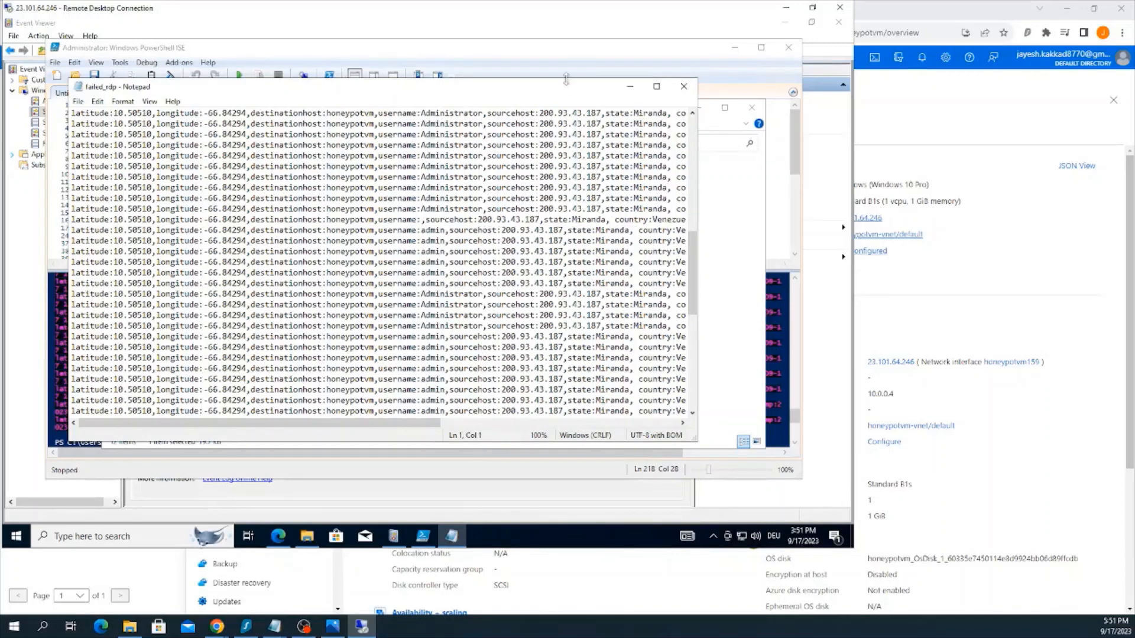
{"action": "left_click", "coordinate": [692, 87]}
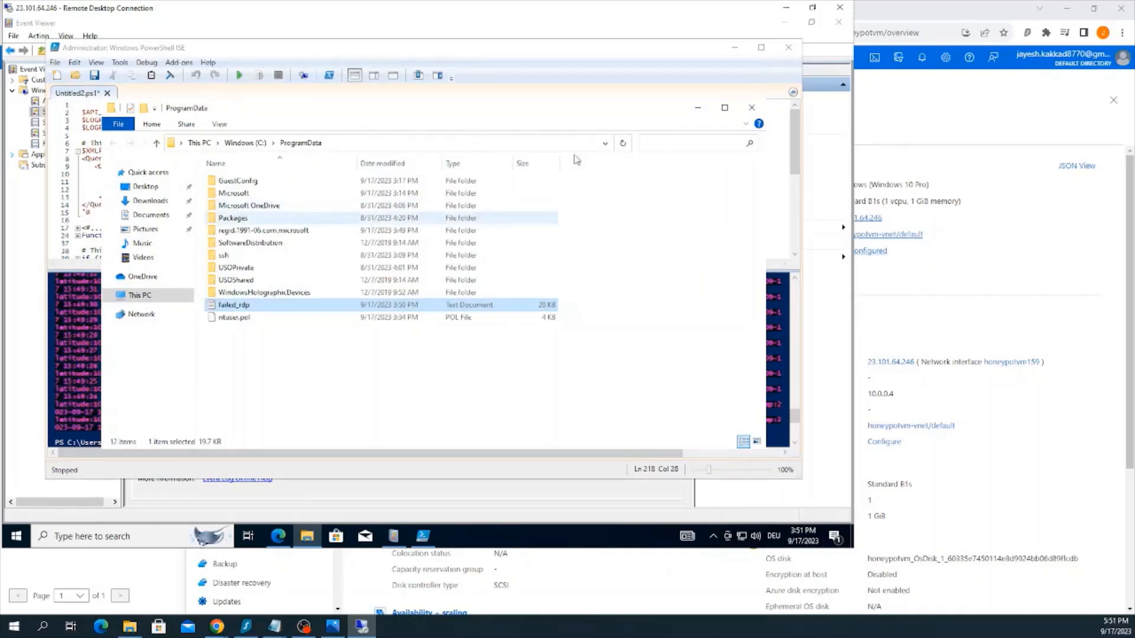
{"action": "left_click", "coordinate": [697, 107]}
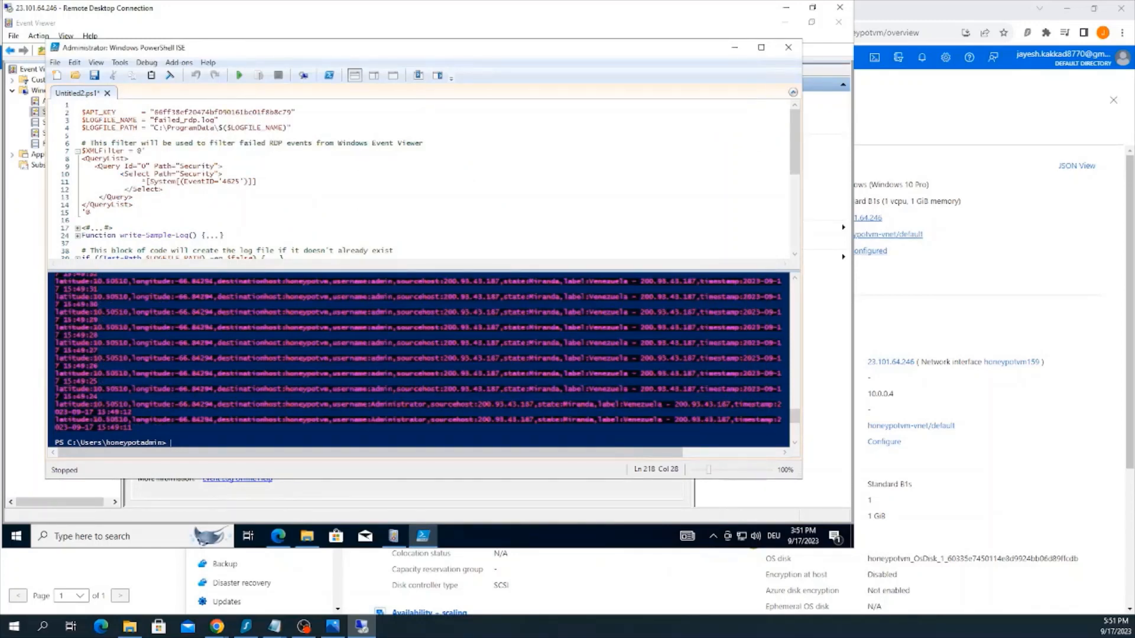
Switch to the Azure portal in the browser and open the law-honeypot1 Log Analytics workspace
{"action": "key", "text": "alt+Tab"}
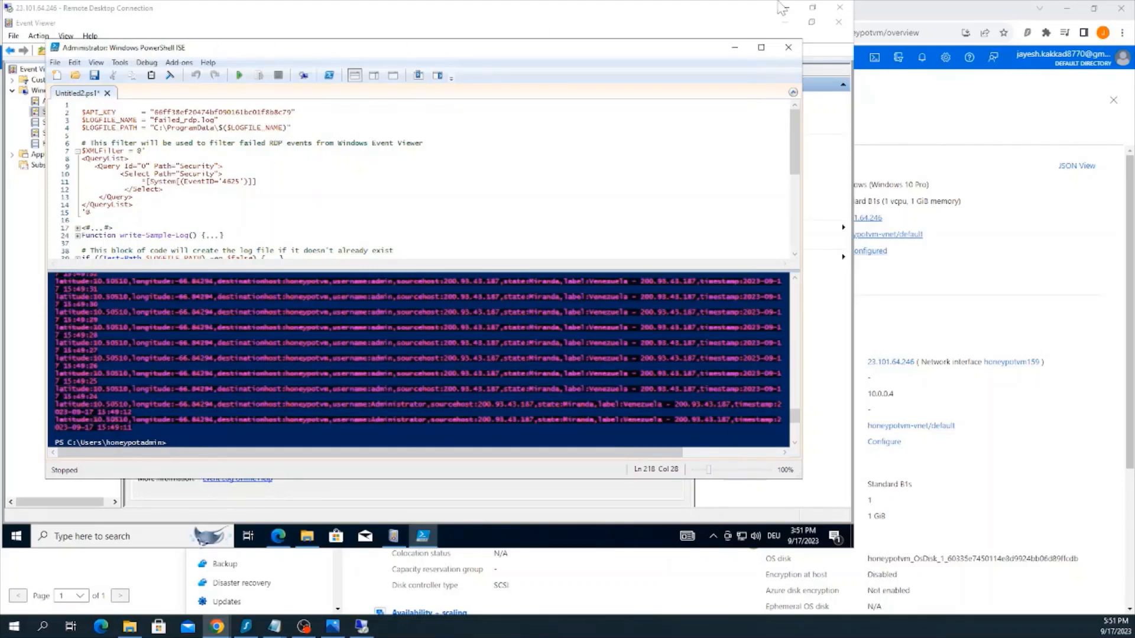
{"action": "left_click", "coordinate": [895, 10]}
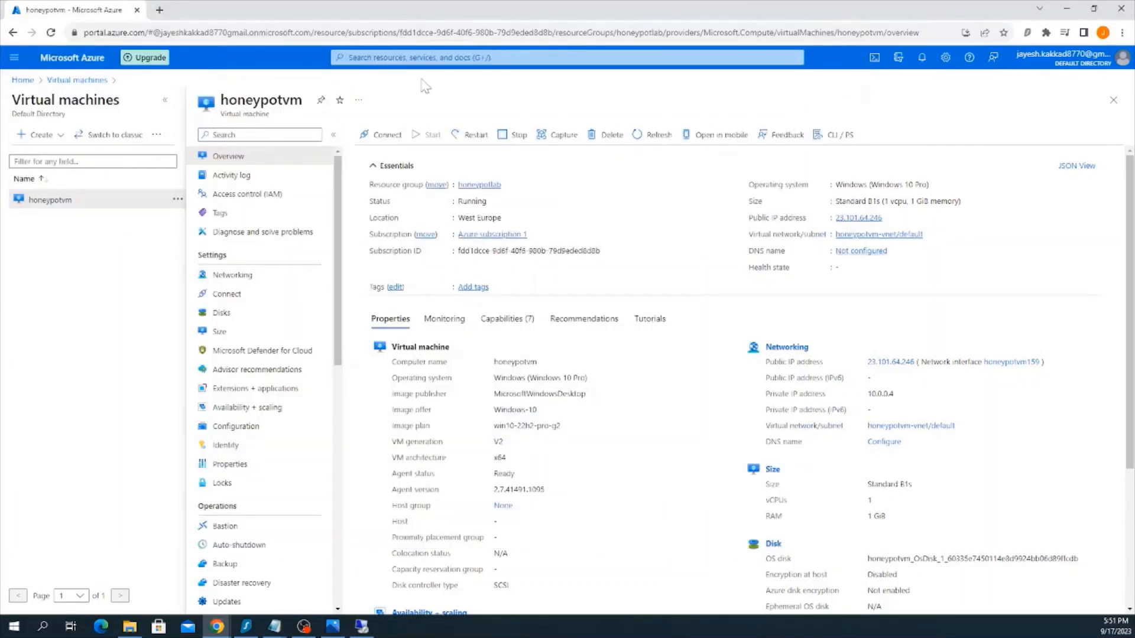
{"action": "left_click", "coordinate": [421, 58]}
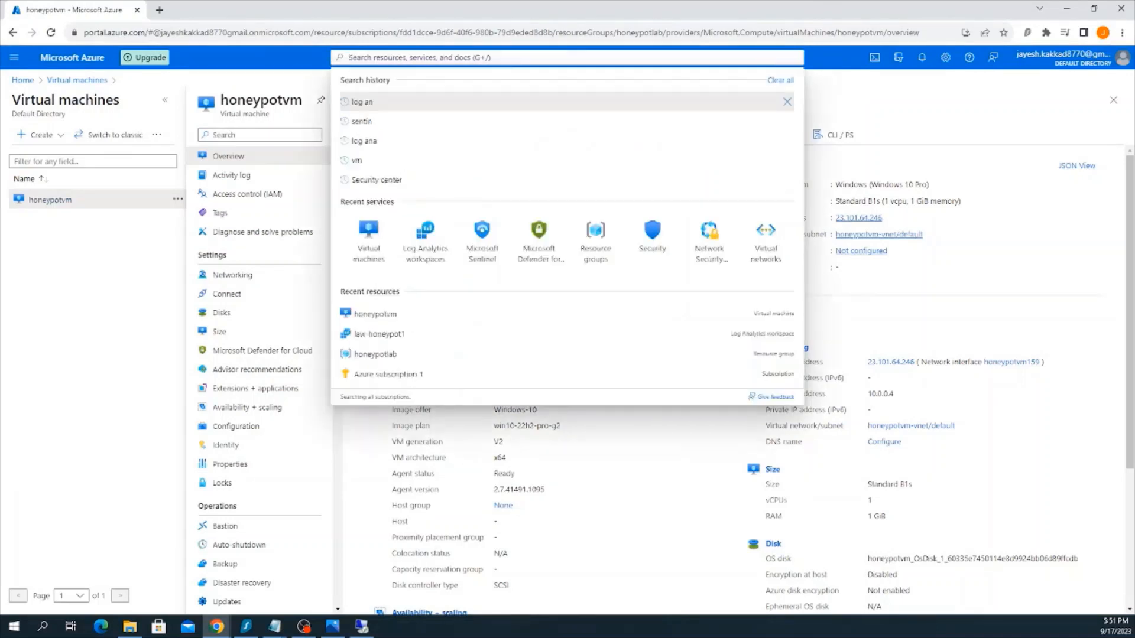
{"action": "left_click", "coordinate": [429, 233]}
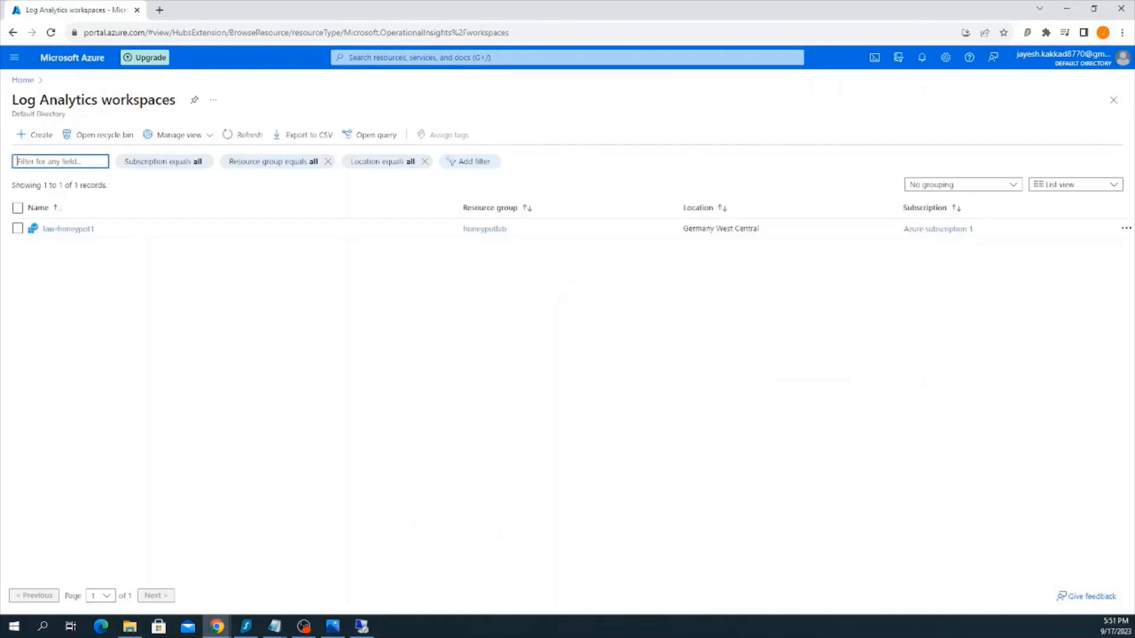
{"action": "left_click", "coordinate": [77, 230]}
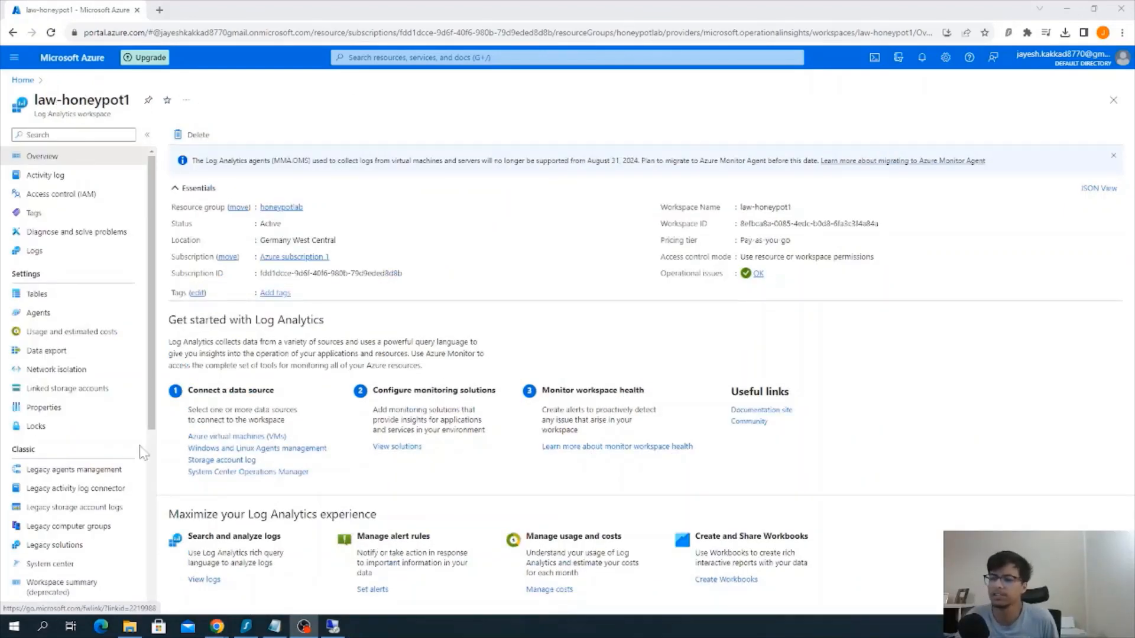
Start creating a custom log from the tables of the law-honeypot1 workspace
{"action": "left_click", "coordinate": [89, 293]}
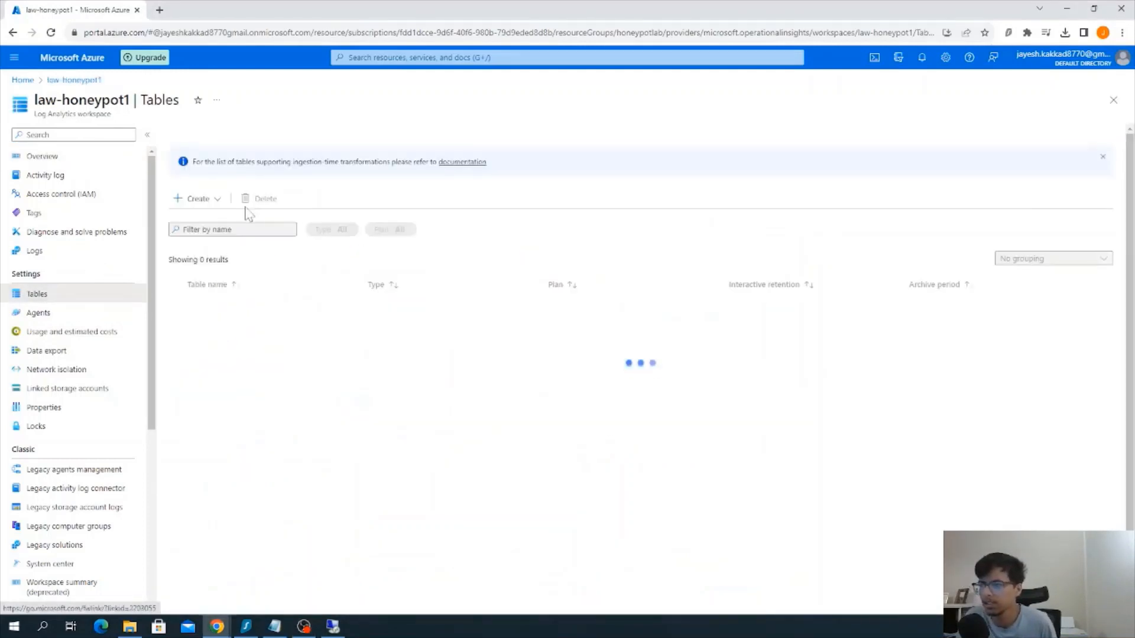
{"action": "left_click", "coordinate": [214, 199]}
{"action": "left_click", "coordinate": [229, 238]}
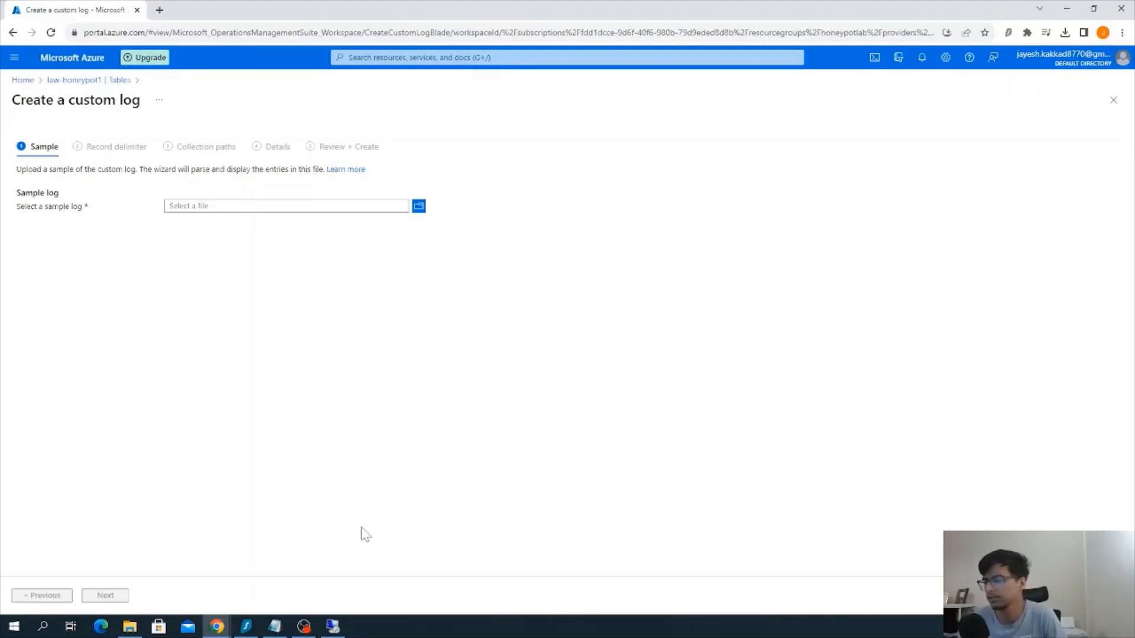
Return to the honeypot virtual machine, open failed_rdp from ProgramData, and select all its log entries for copying
{"action": "mouse_move", "coordinate": [336, 622]}
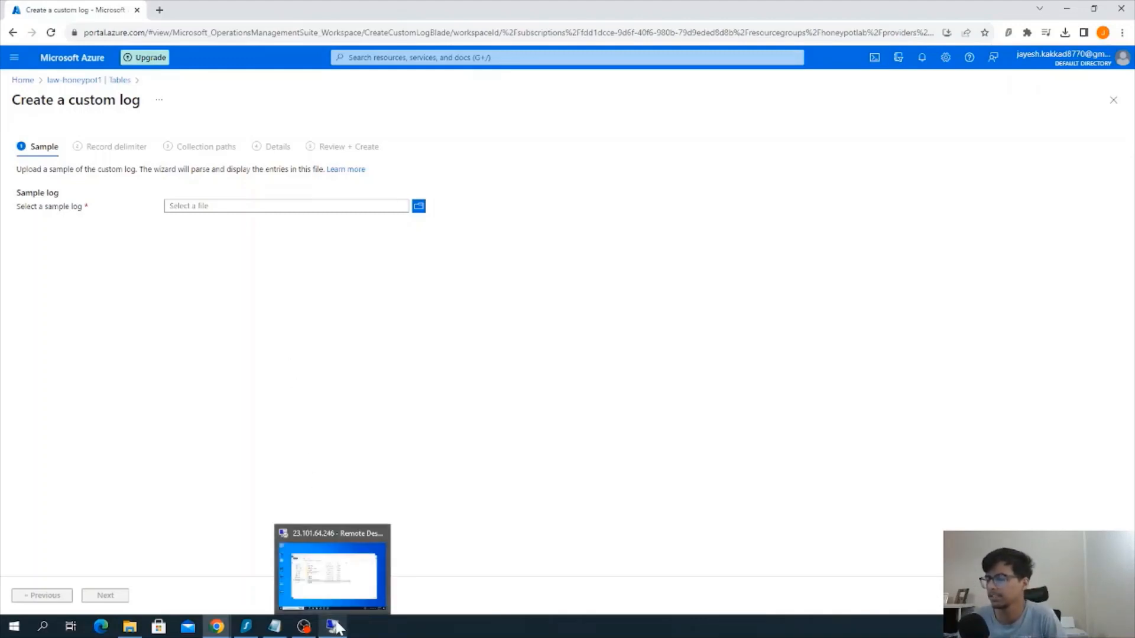
{"action": "left_click", "coordinate": [331, 570]}
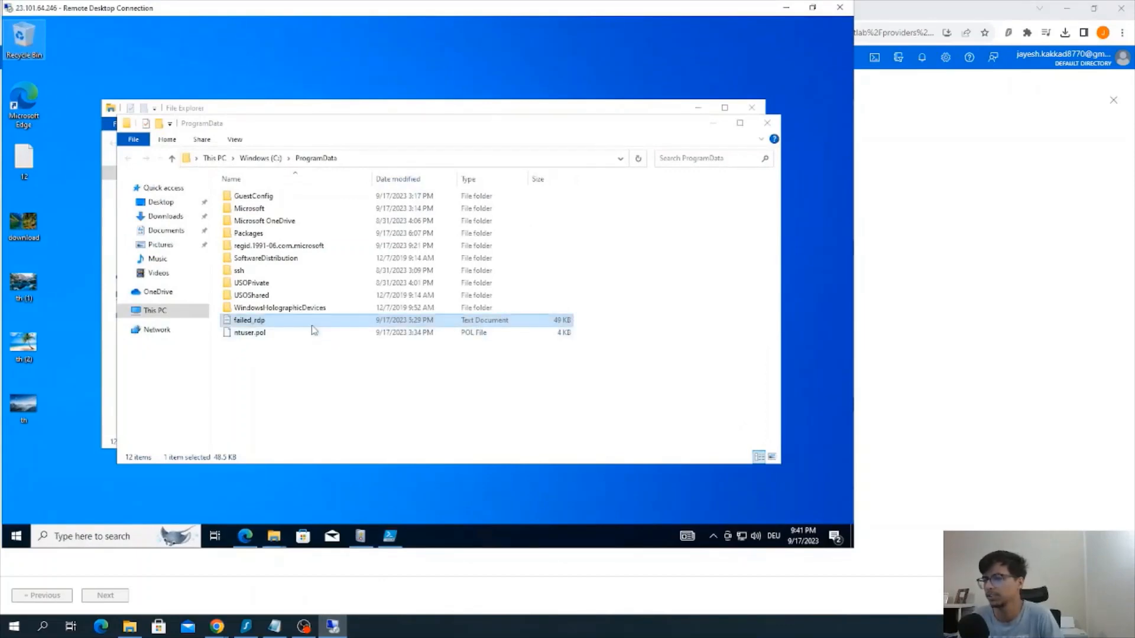
{"action": "double_click", "coordinate": [292, 320]}
{"action": "left_click", "coordinate": [332, 187]}
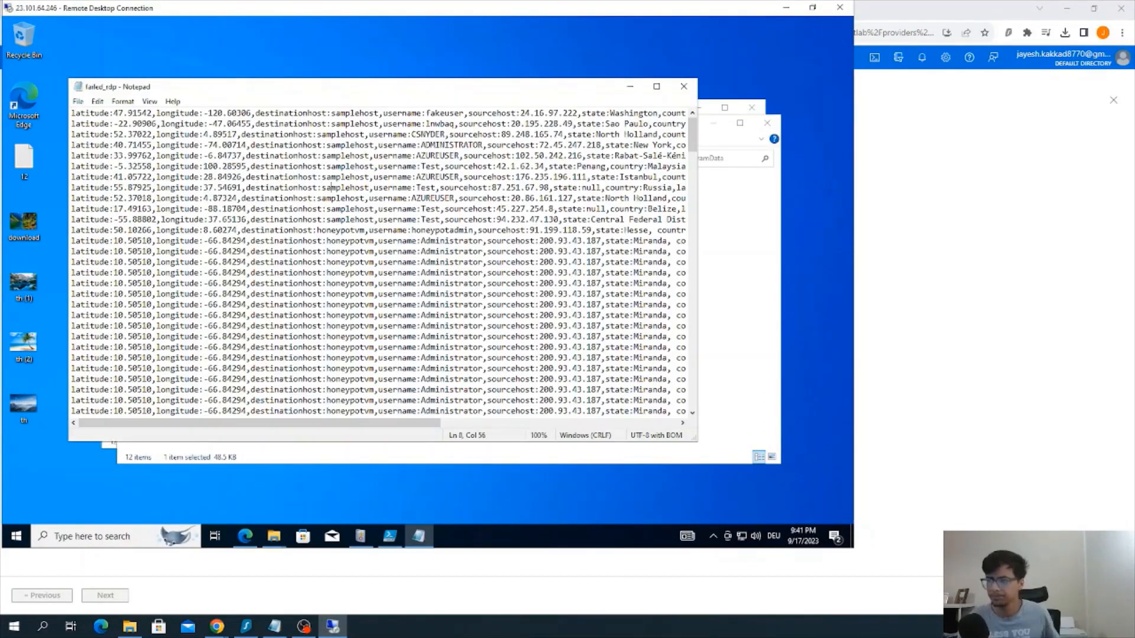
{"action": "key", "text": "ctrl+a"}
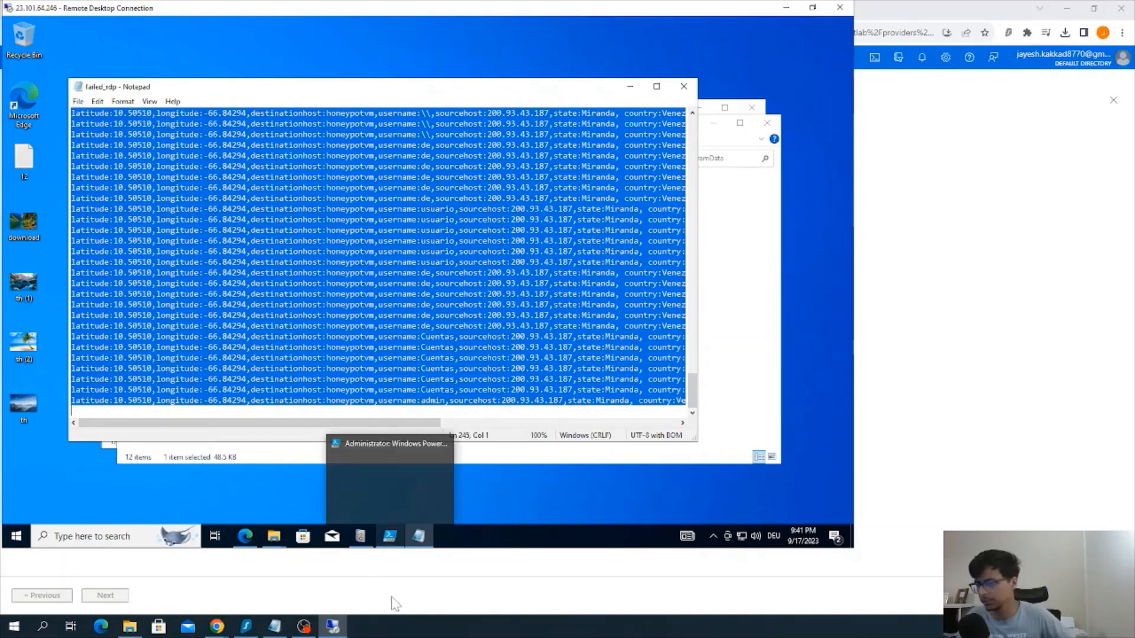
Paste the copied log entries into a new Notepad file on the local computer and save it to the Desktop as logs
{"action": "left_click", "coordinate": [44, 623]}
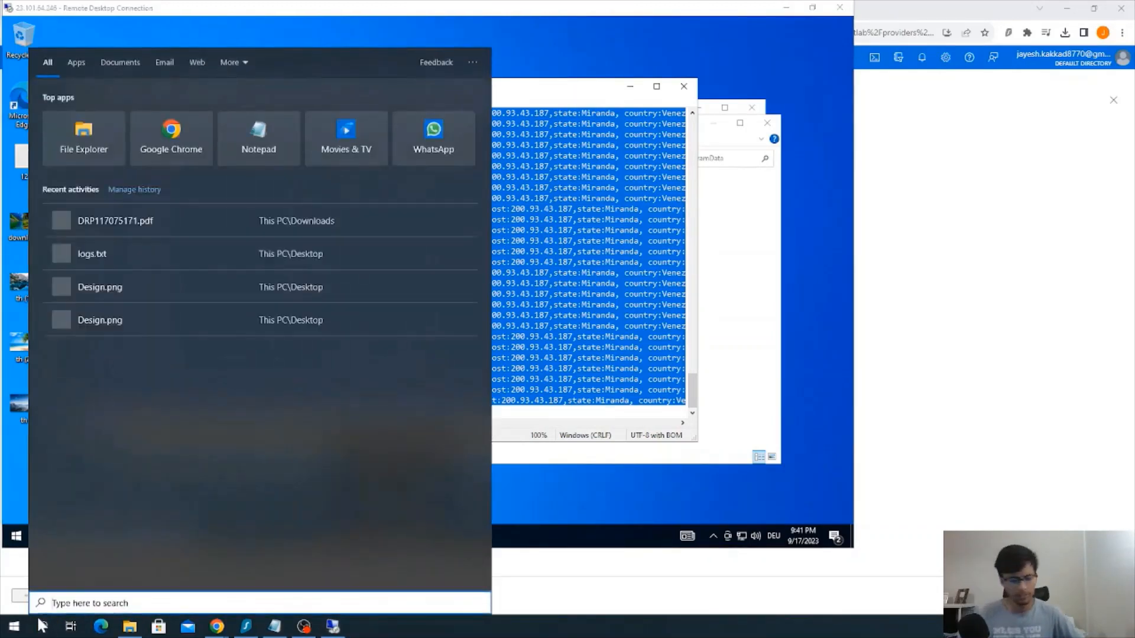
{"action": "type", "text": "note"}
{"action": "key", "text": "Return"}
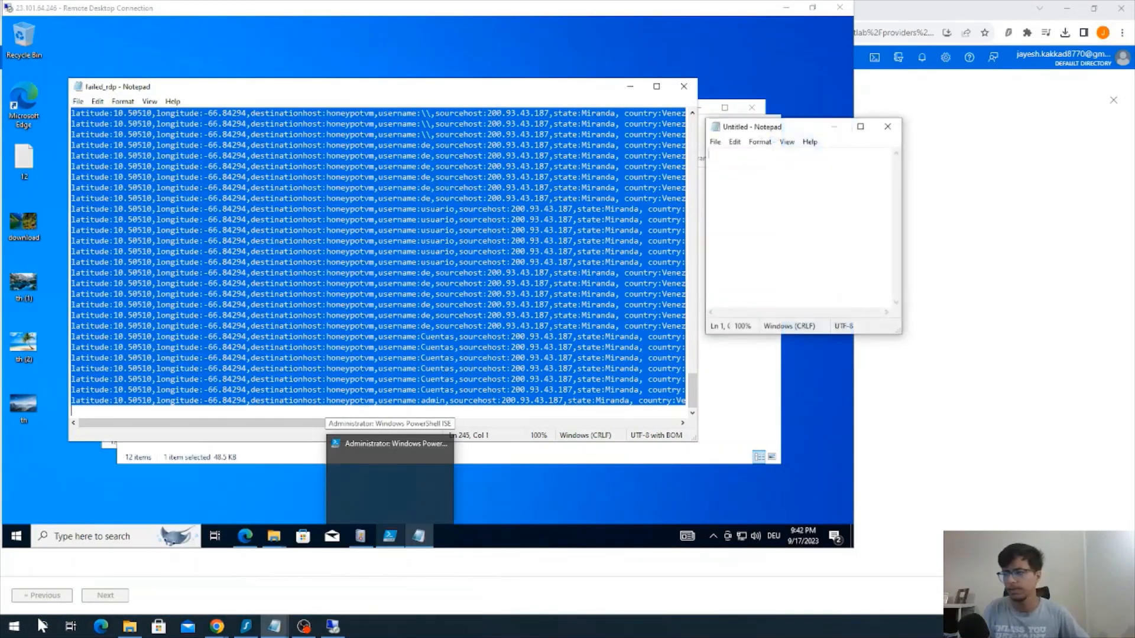
{"action": "key", "text": "ctrl+v"}
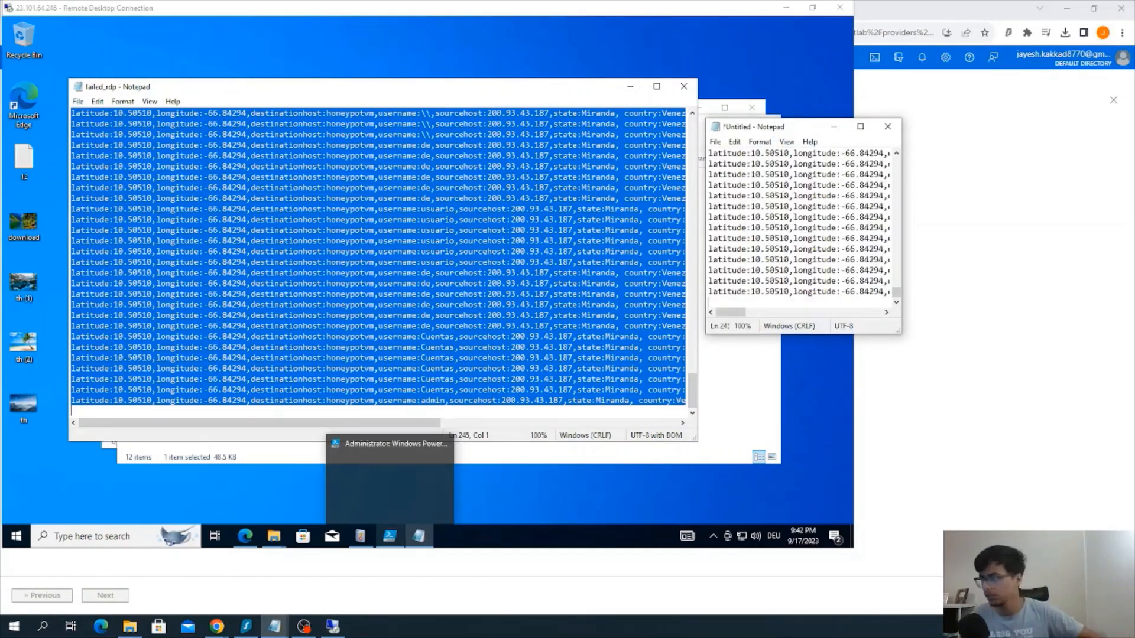
{"action": "left_click", "coordinate": [715, 141]}
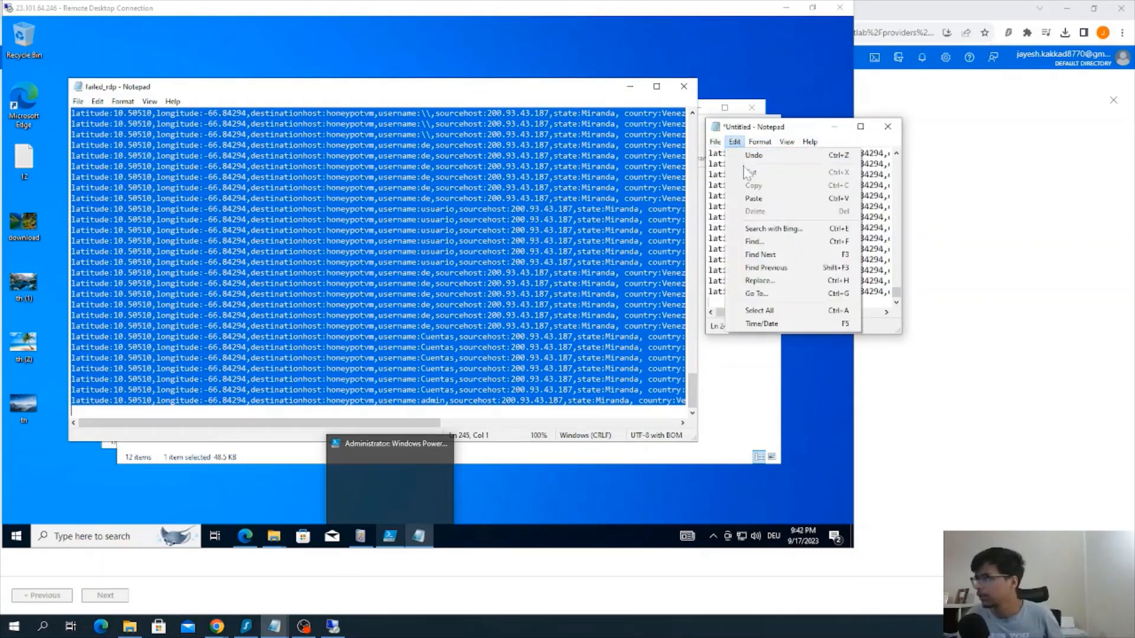
{"action": "left_click", "coordinate": [740, 208]}
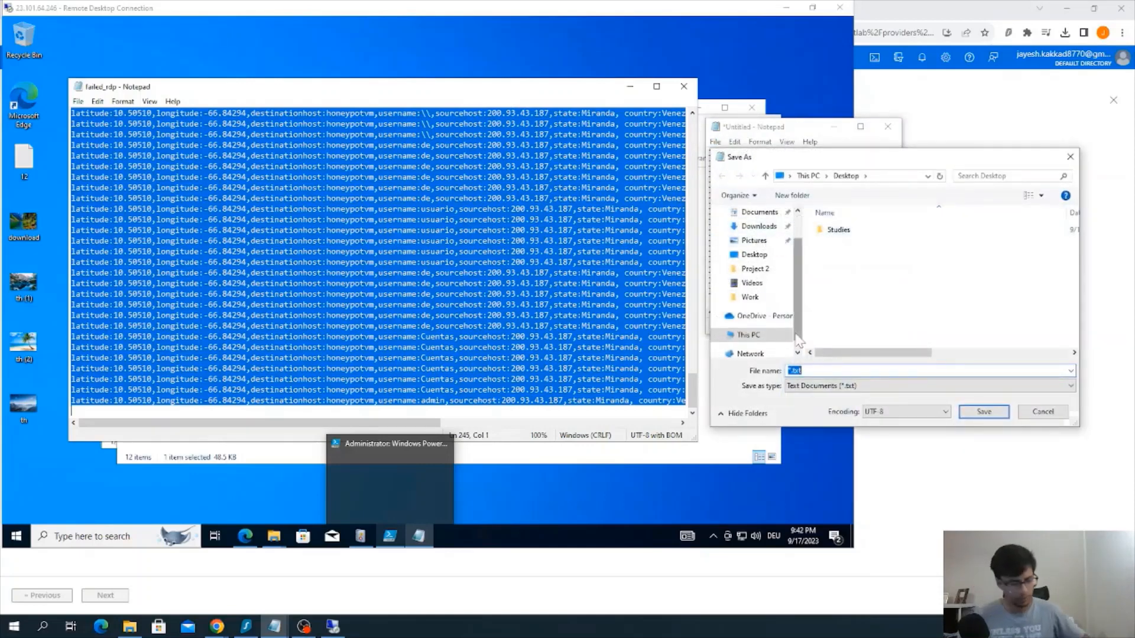
{"action": "type", "text": "fogs"}
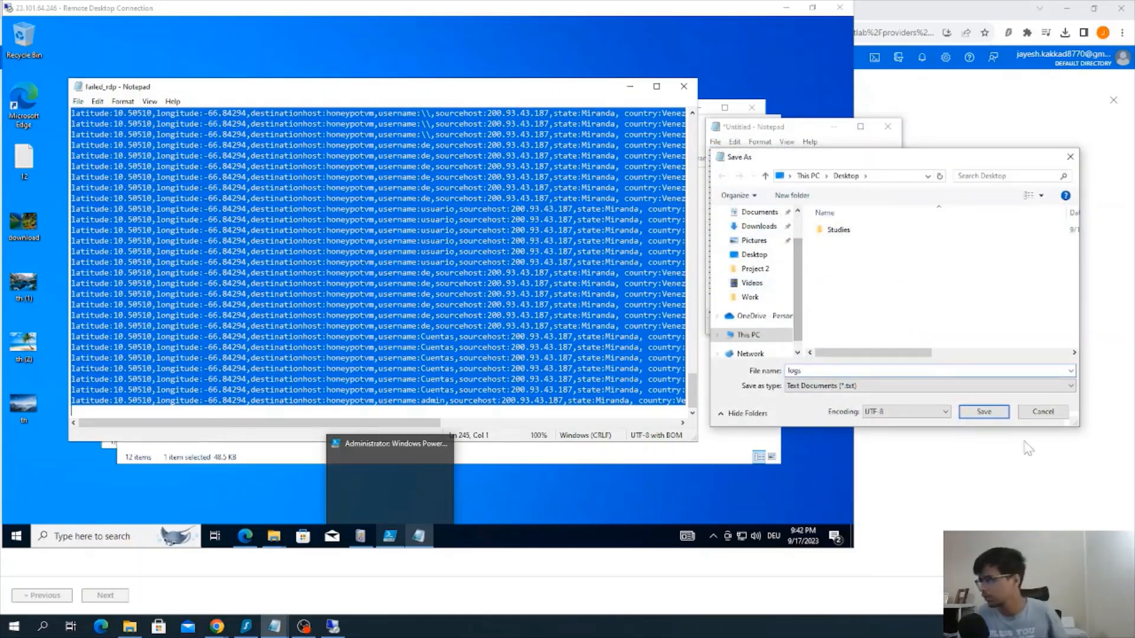
{"action": "left_click", "coordinate": [983, 412]}
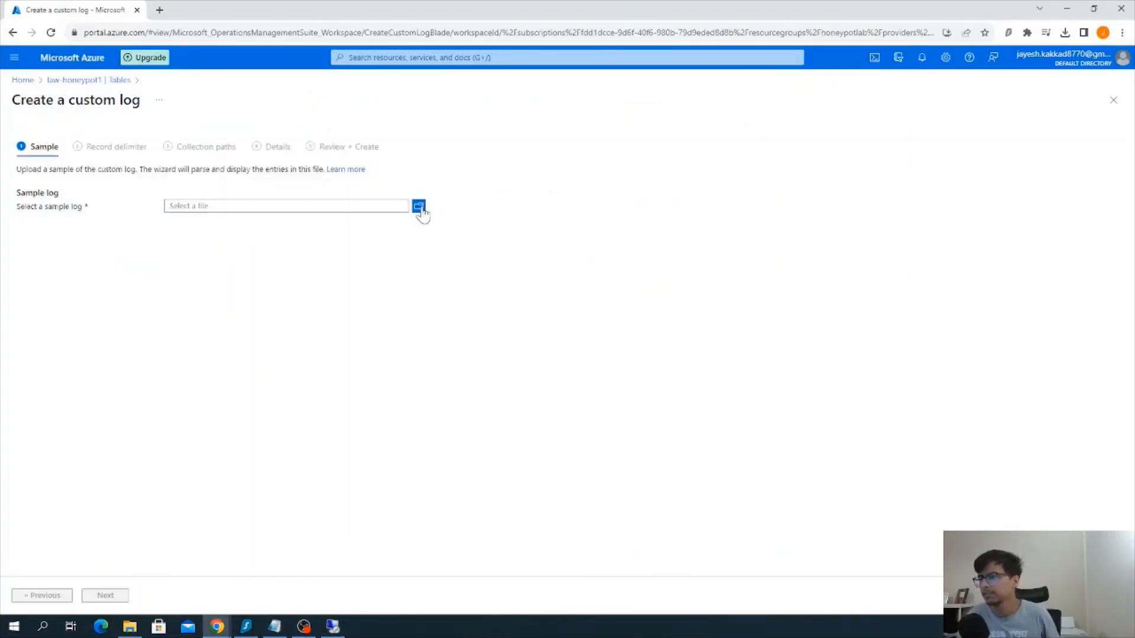
Upload logs.txt as the sample for the custom log and accept the new line record delimiter
{"action": "left_click", "coordinate": [420, 208]}
{"action": "double_click", "coordinate": [145, 108]}
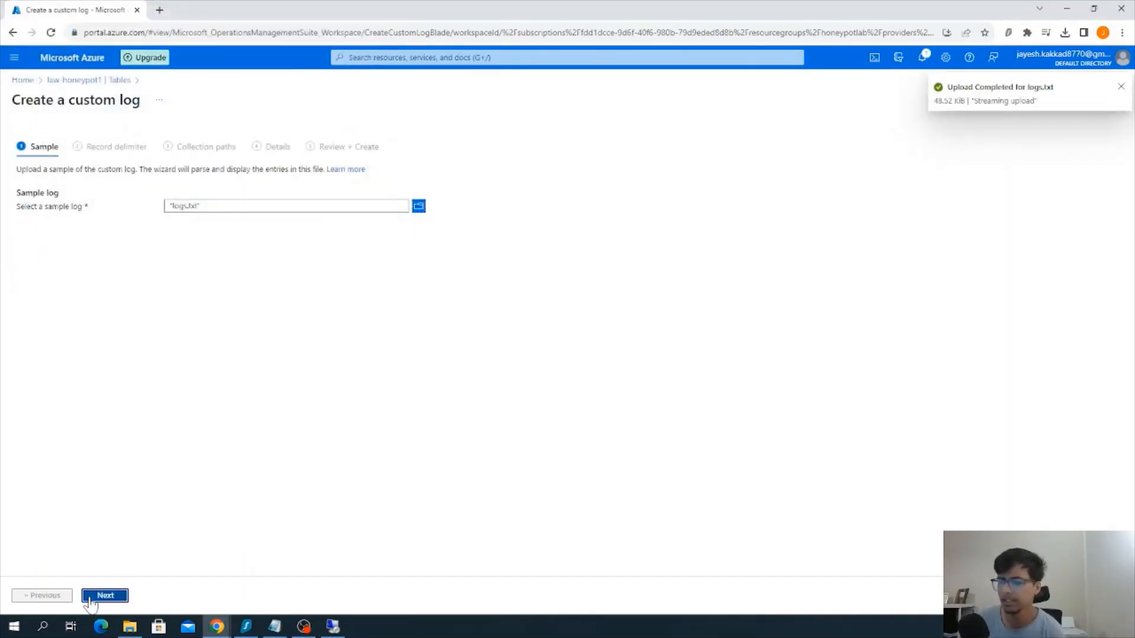
{"action": "left_click", "coordinate": [106, 595]}
{"action": "left_click", "coordinate": [106, 596]}
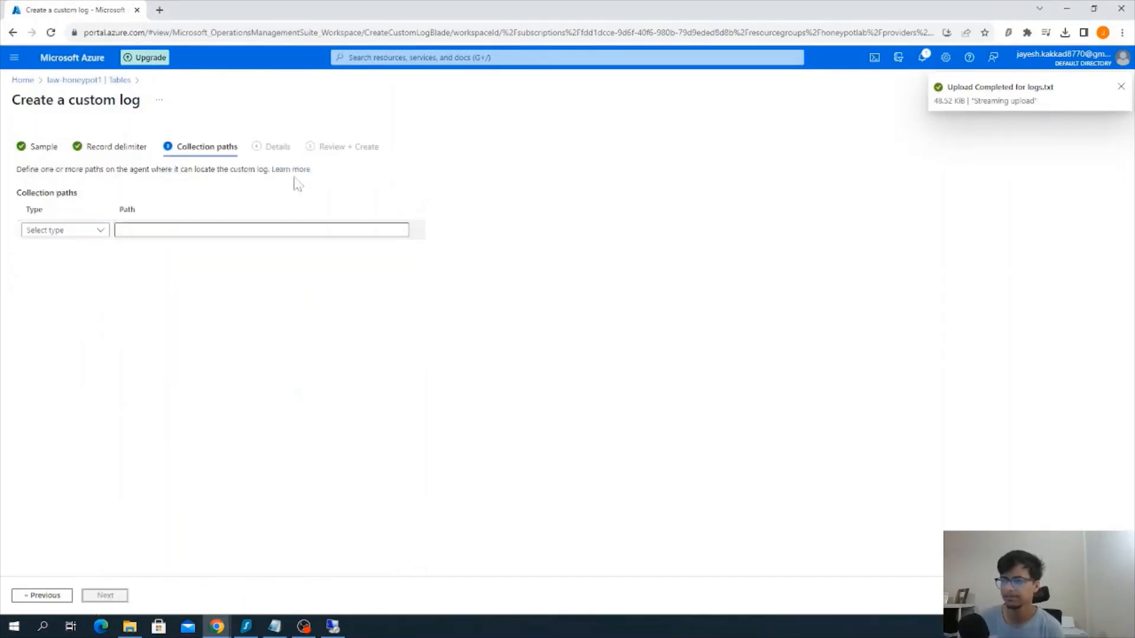
Add a Windows collection path for the custom log, set to C:\ProgramData\failed_rdp.log
{"action": "left_click", "coordinate": [97, 231]}
{"action": "left_click", "coordinate": [86, 247]}
{"action": "left_click", "coordinate": [204, 229]}
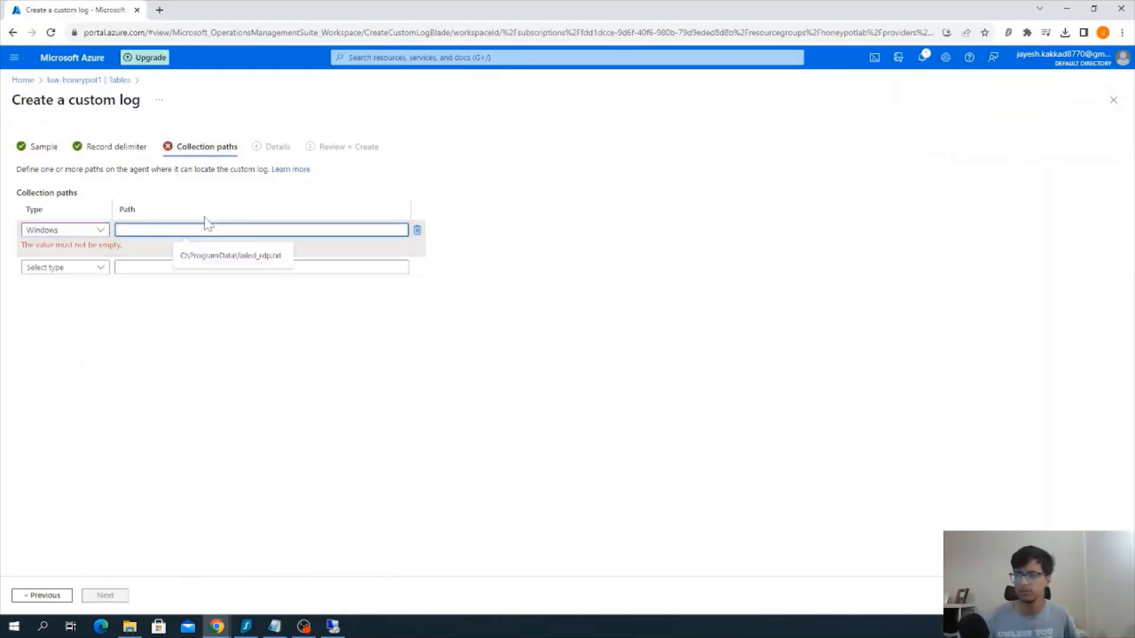
{"action": "left_click", "coordinate": [242, 255]}
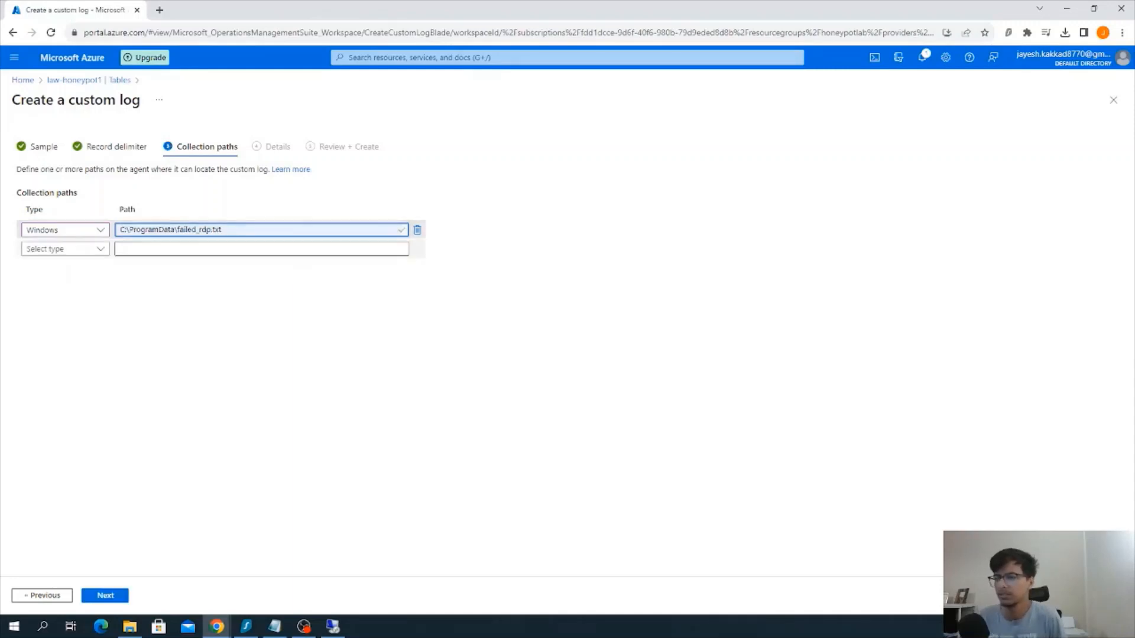
{"action": "key", "text": "BackSpace"}
{"action": "key", "text": "BackSpace"}
{"action": "type", "text": "log"}
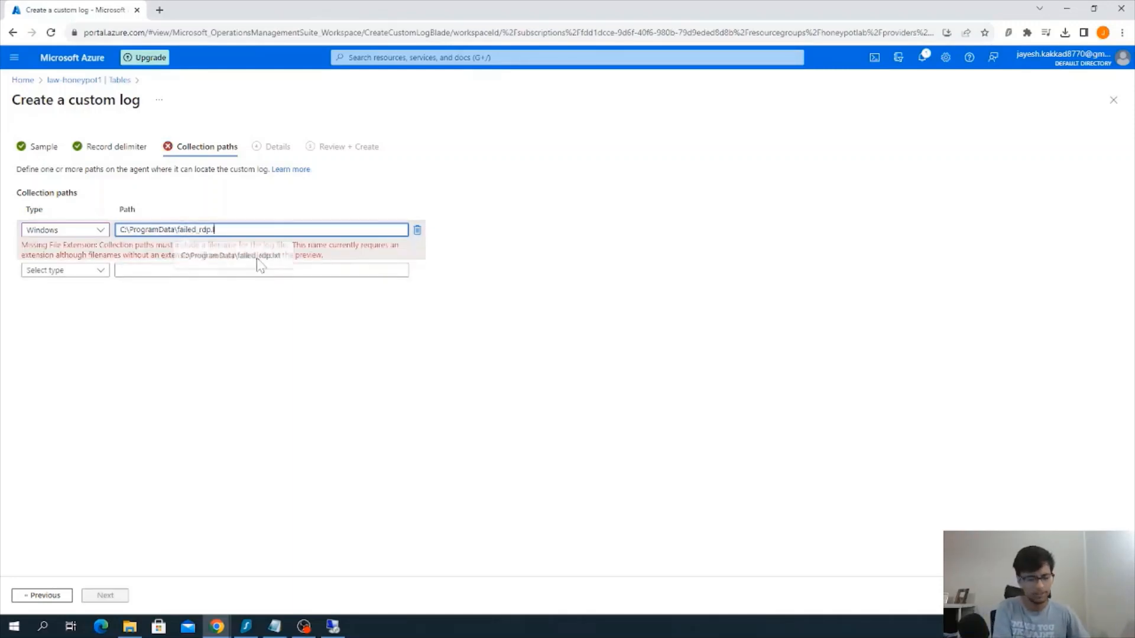
Check the failed_rdp file in the virtual machine's ProgramData folder against the collection path, and return to the portal
{"action": "left_click", "coordinate": [333, 627]}
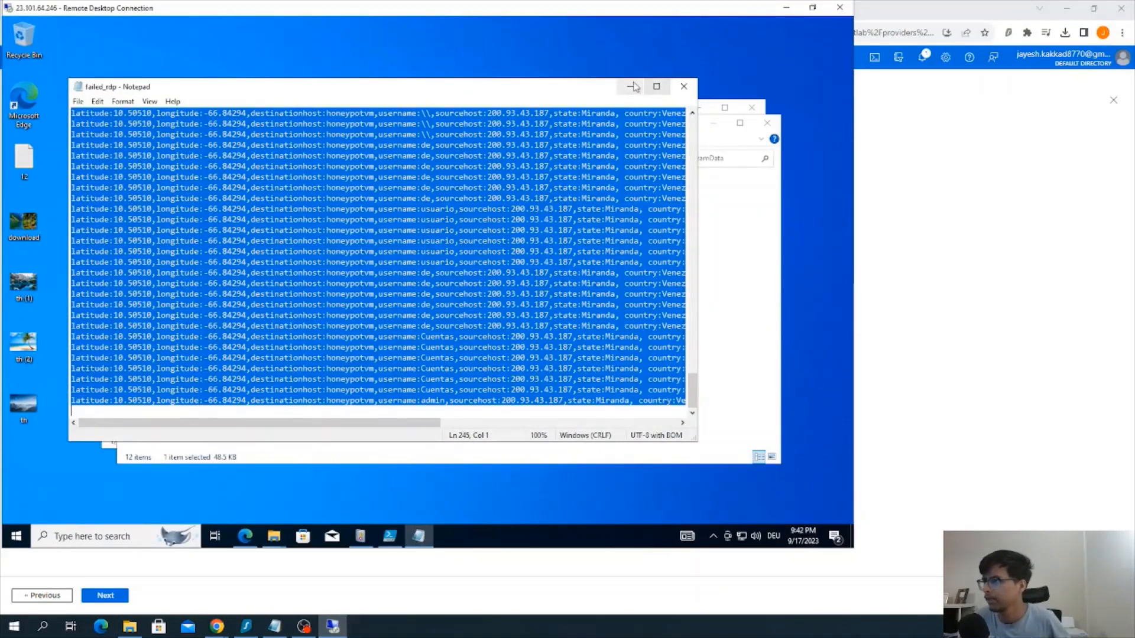
{"action": "left_click", "coordinate": [630, 87]}
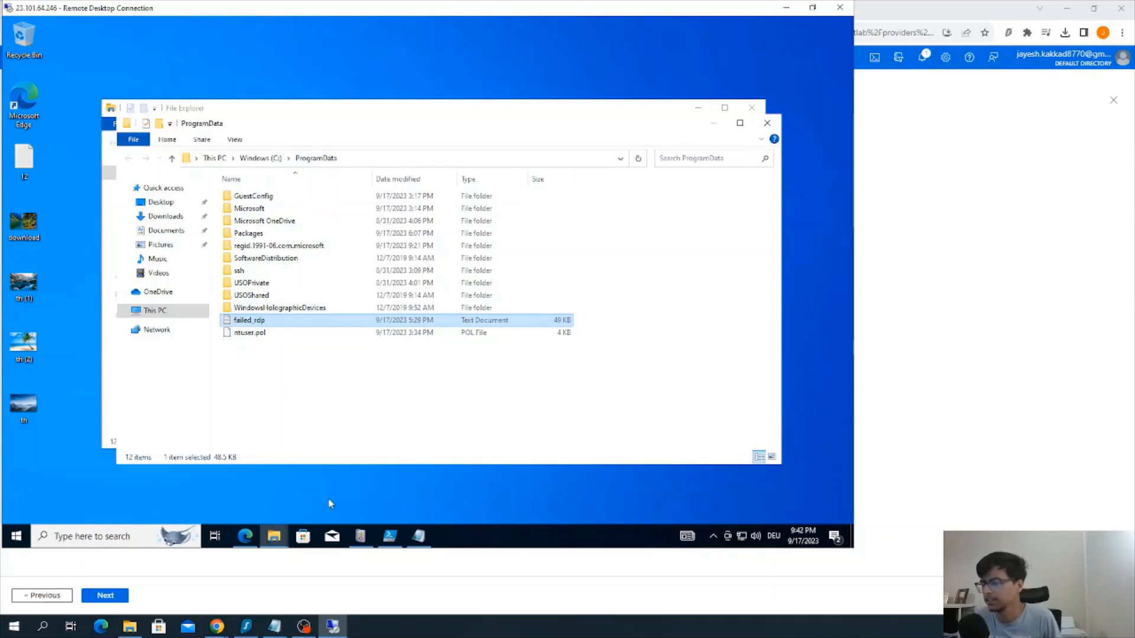
{"action": "left_click", "coordinate": [342, 630]}
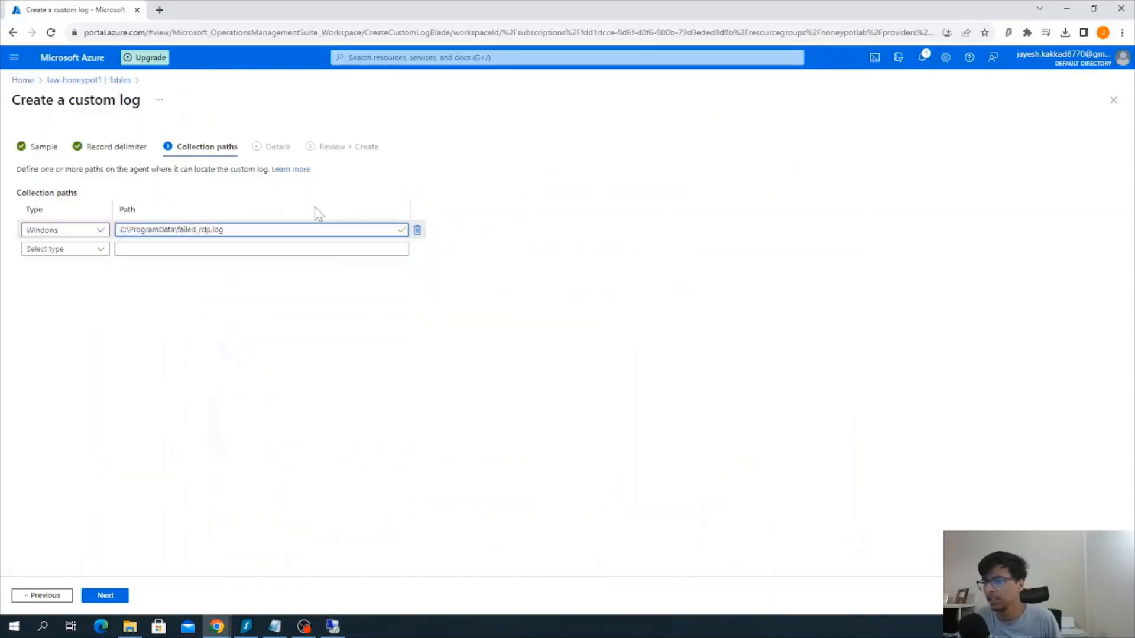
Accept the collection path, name the custom log FAILED_RDP_GEO, and proceed to its final review
{"action": "left_click", "coordinate": [113, 597]}
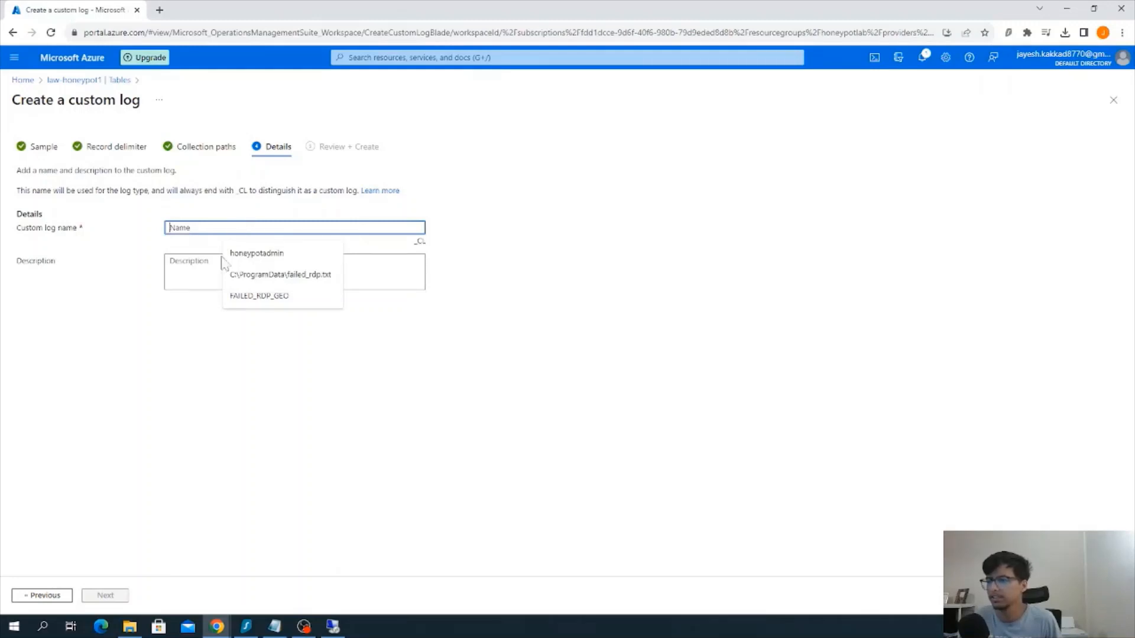
{"action": "left_click", "coordinate": [275, 297]}
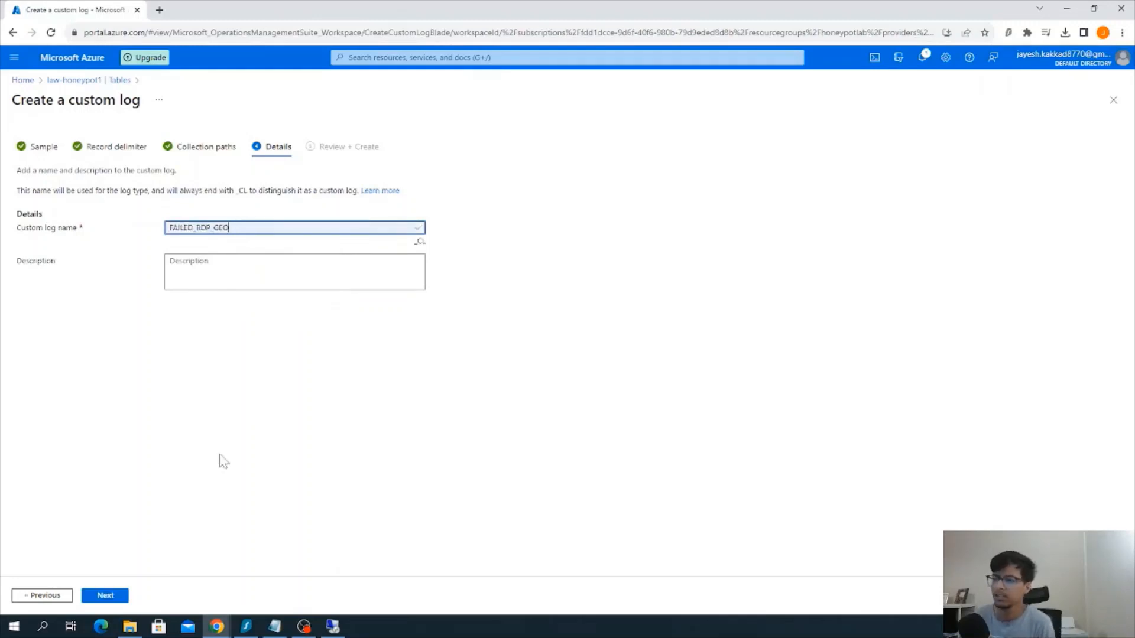
{"action": "key", "text": "ctrl+a"}
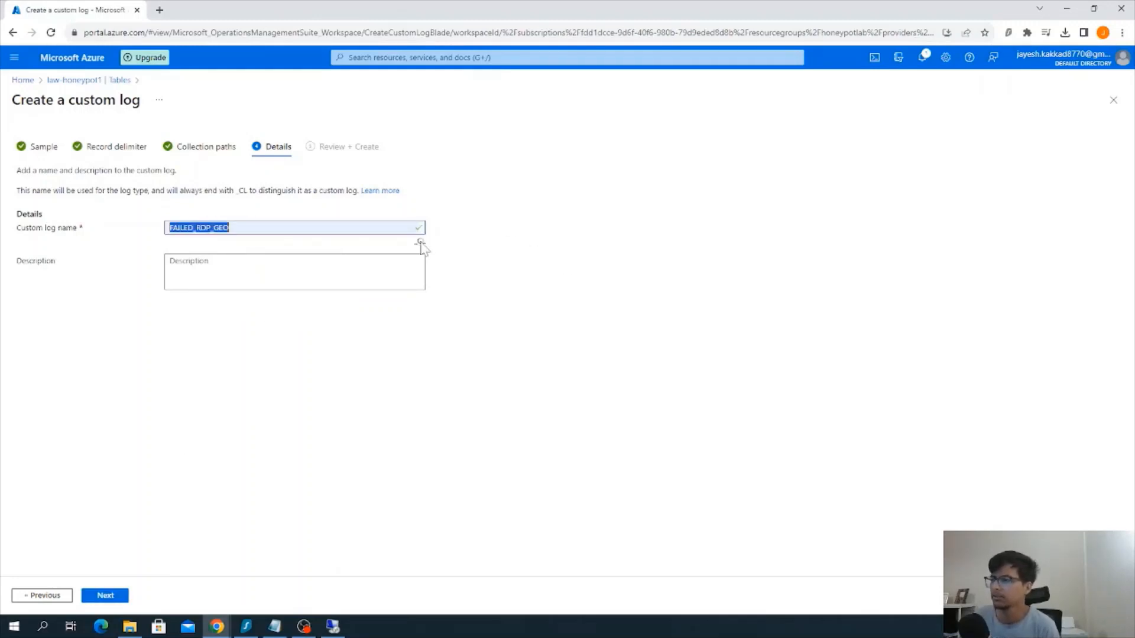
{"action": "left_click", "coordinate": [423, 244]}
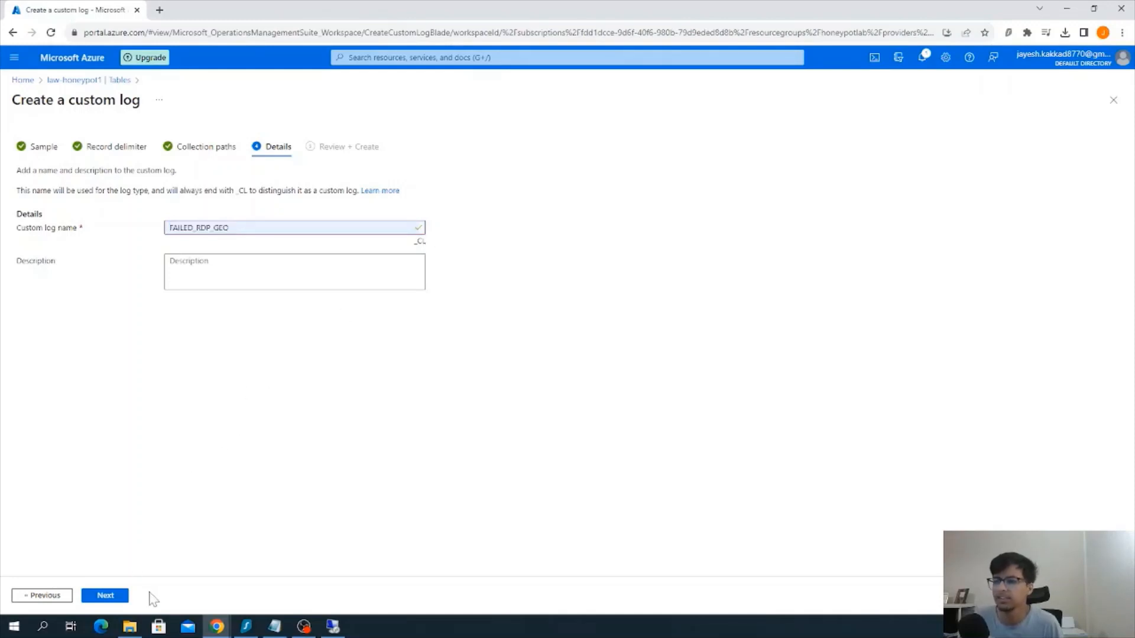
{"action": "left_click", "coordinate": [118, 596]}
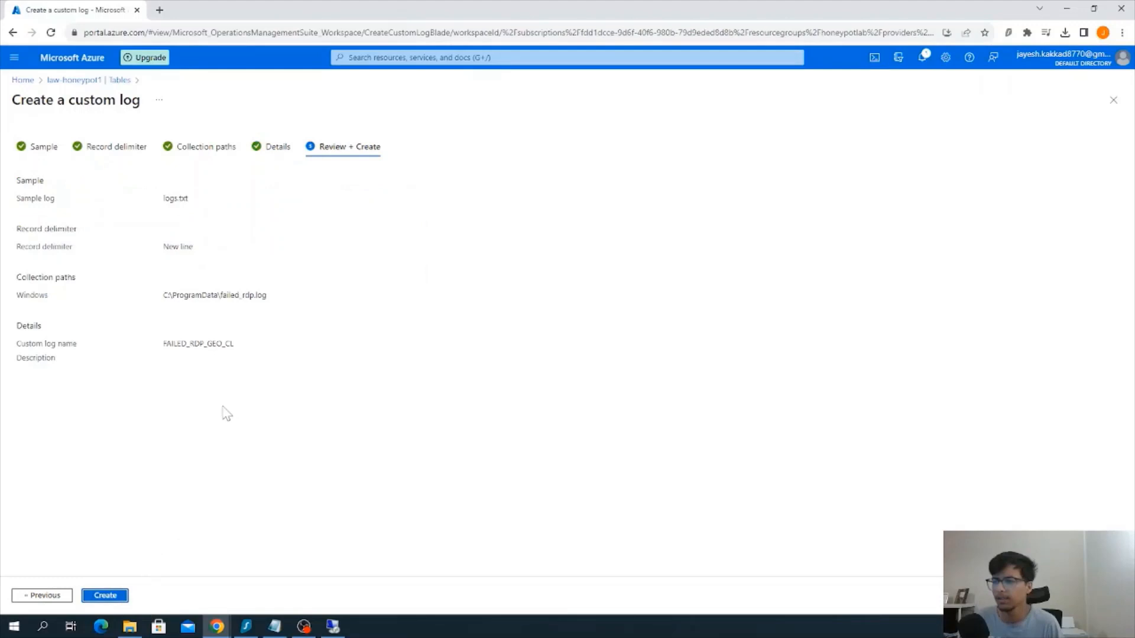
Create the FAILED_RDP_GEO_CL custom log and open a blank query for the law-honeypot1 workspace's logs
{"action": "left_click", "coordinate": [114, 595]}
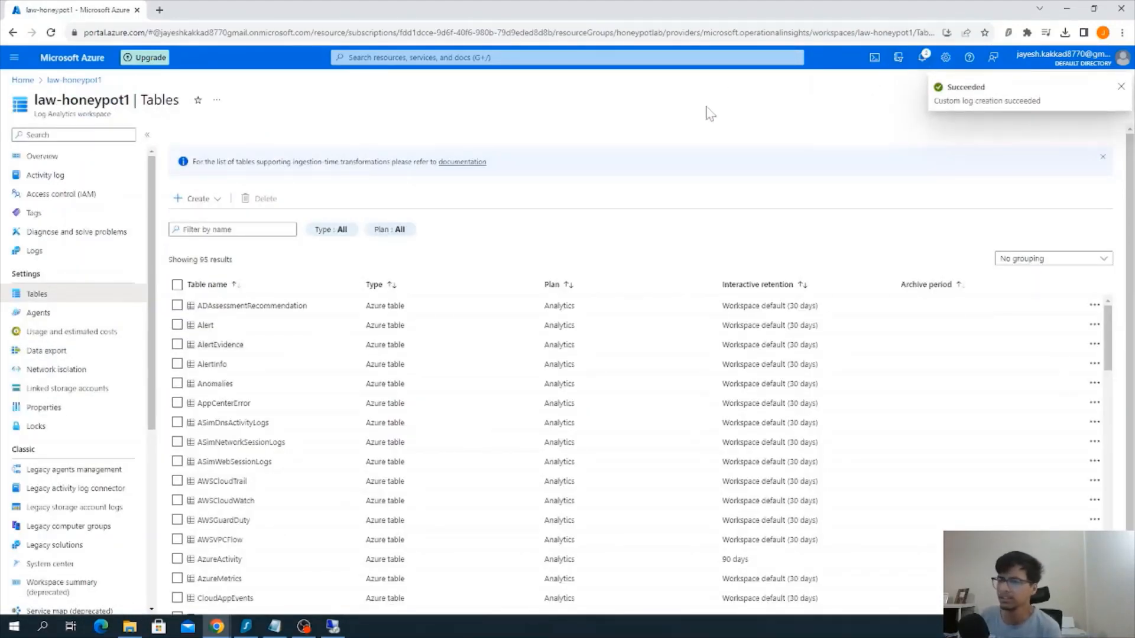
{"action": "left_click", "coordinate": [93, 253]}
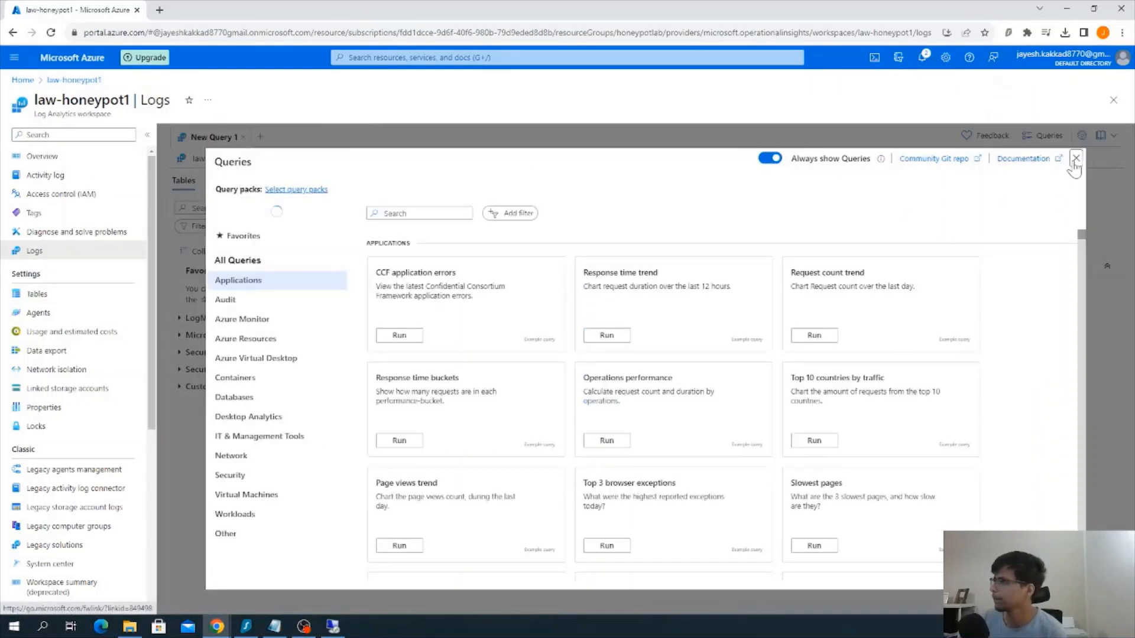
{"action": "left_click", "coordinate": [1075, 158]}
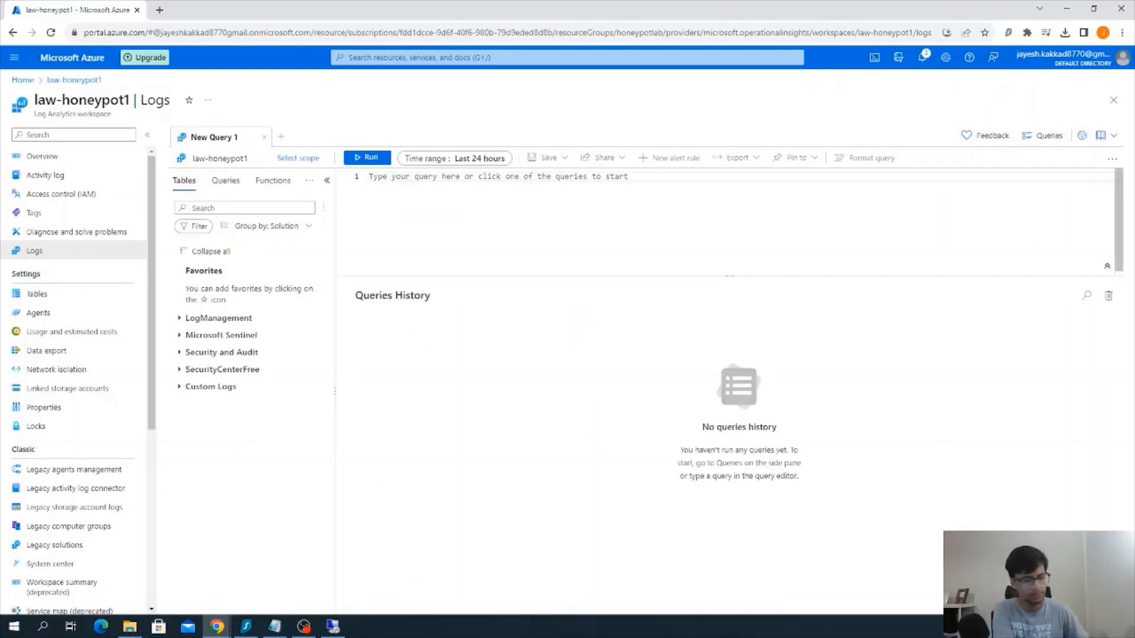
Try to look up the new custom log table in the query editor, reloading the Logs page between attempts
{"action": "type", "text": "FAILE"}
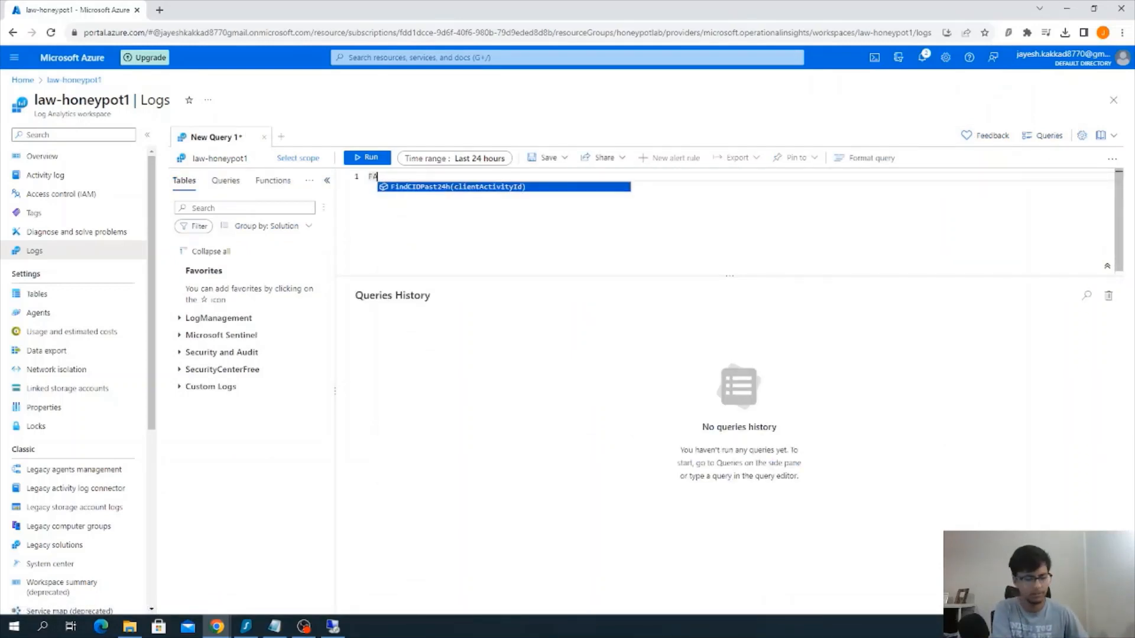
{"action": "key", "text": "BackSpace"}
{"action": "key", "text": "BackSpace"}
{"action": "key", "text": "BackSpace"}
{"action": "key", "text": "BackSpace"}
{"action": "key", "text": "BackSpace"}
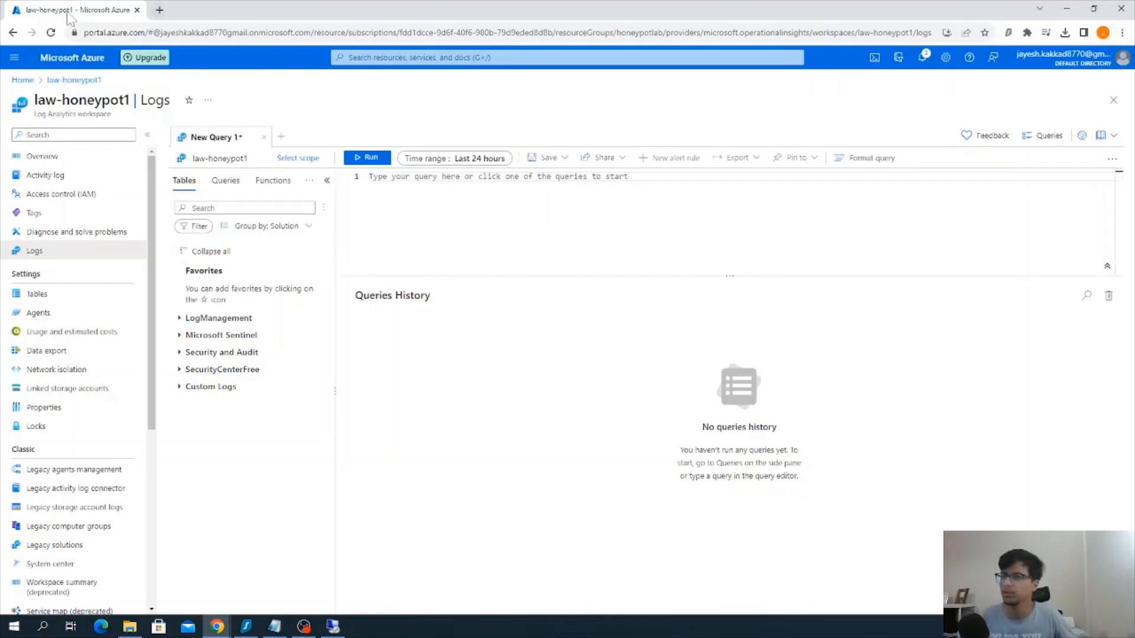
{"action": "left_click", "coordinate": [50, 32]}
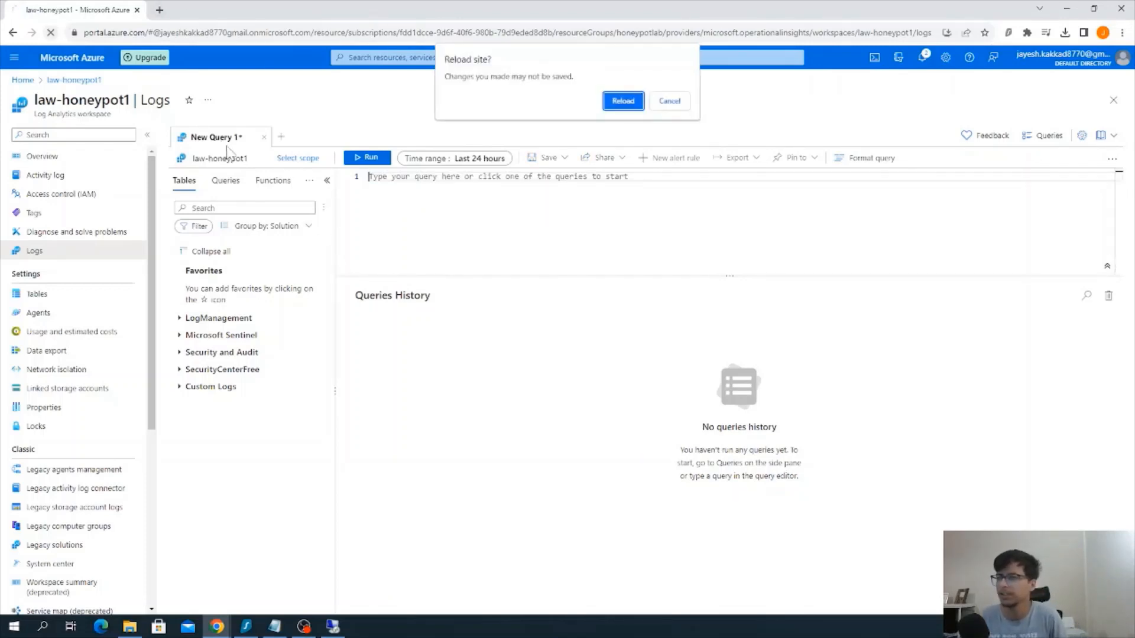
{"action": "left_click", "coordinate": [623, 101]}
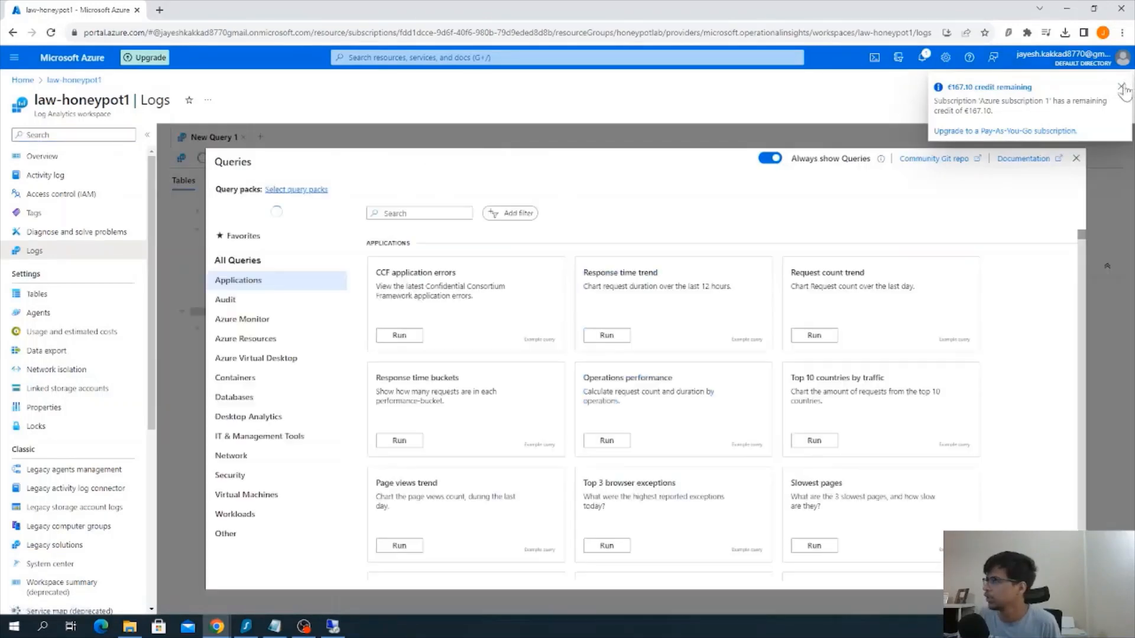
{"action": "key", "text": "Escape"}
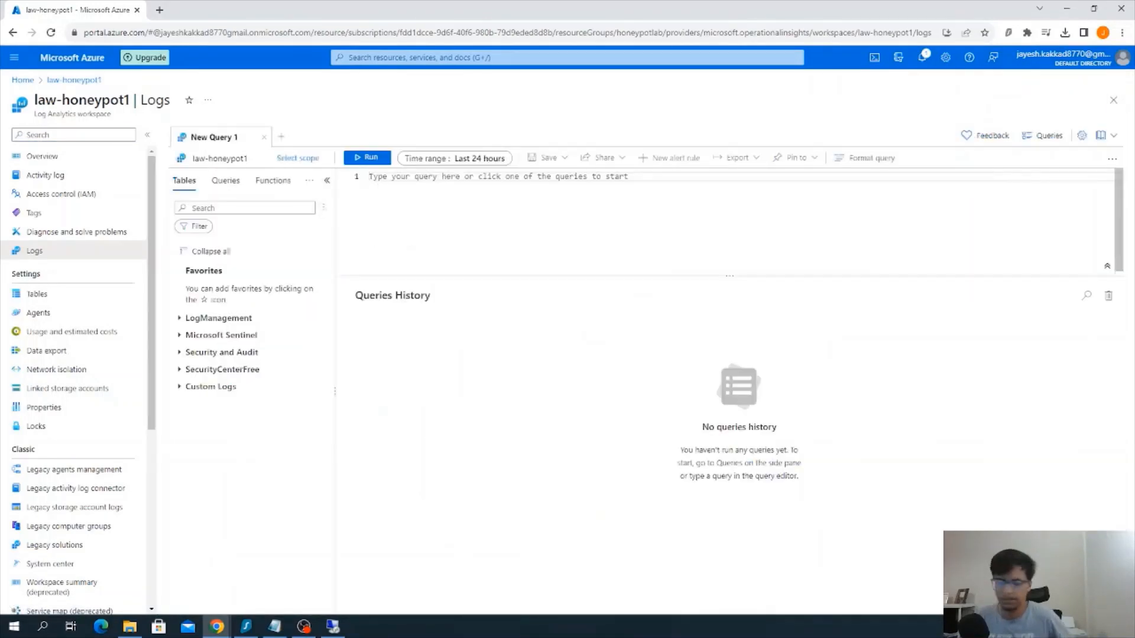
{"action": "type", "text": "FAIL"}
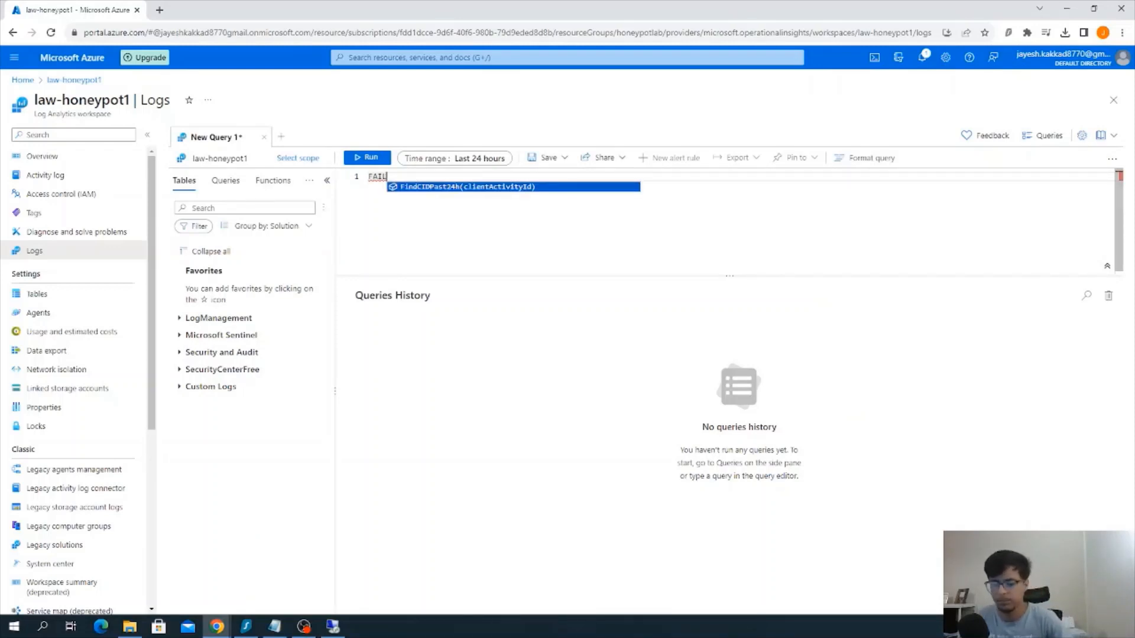
{"action": "key", "text": "BackSpace"}
{"action": "key", "text": "BackSpace"}
{"action": "key", "text": "BackSpace"}
{"action": "key", "text": "BackSpace"}
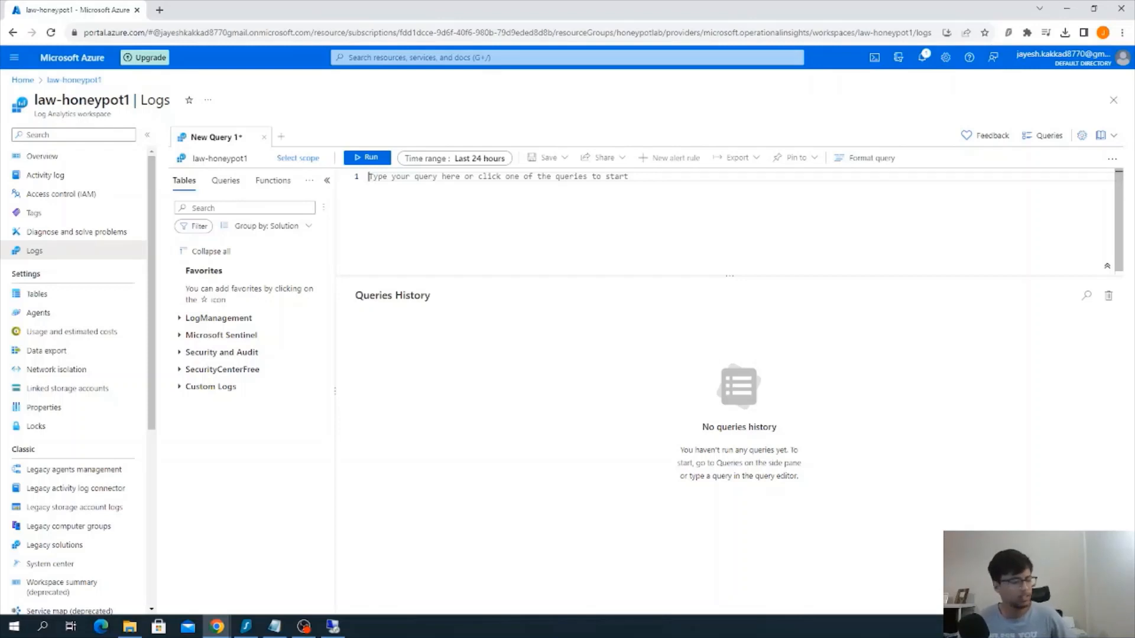
Reload the Logs page, discarding unsaved changes, and dismiss the credit notice and the sample queries
{"action": "key", "text": "F5"}
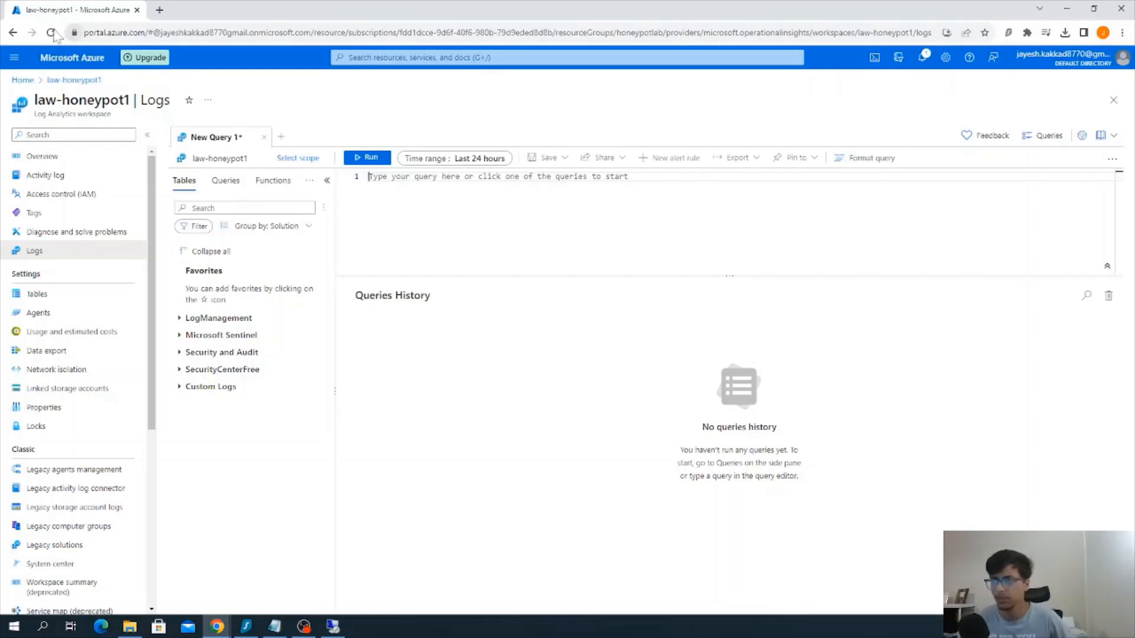
{"action": "left_click", "coordinate": [623, 101]}
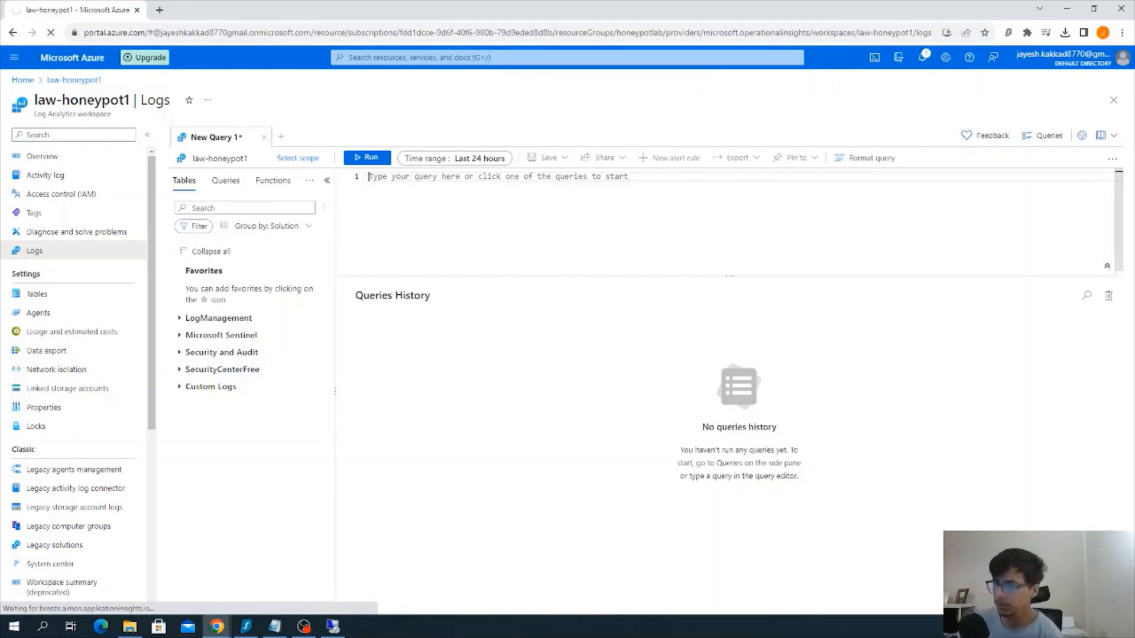
{"action": "key", "text": "F5"}
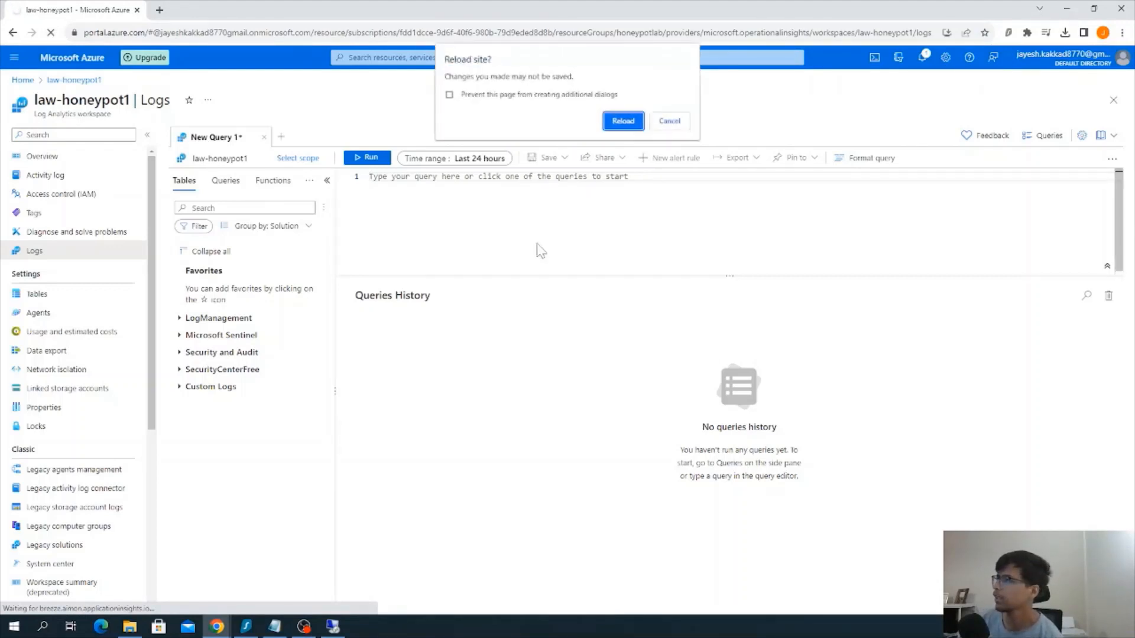
{"action": "left_click", "coordinate": [612, 121]}
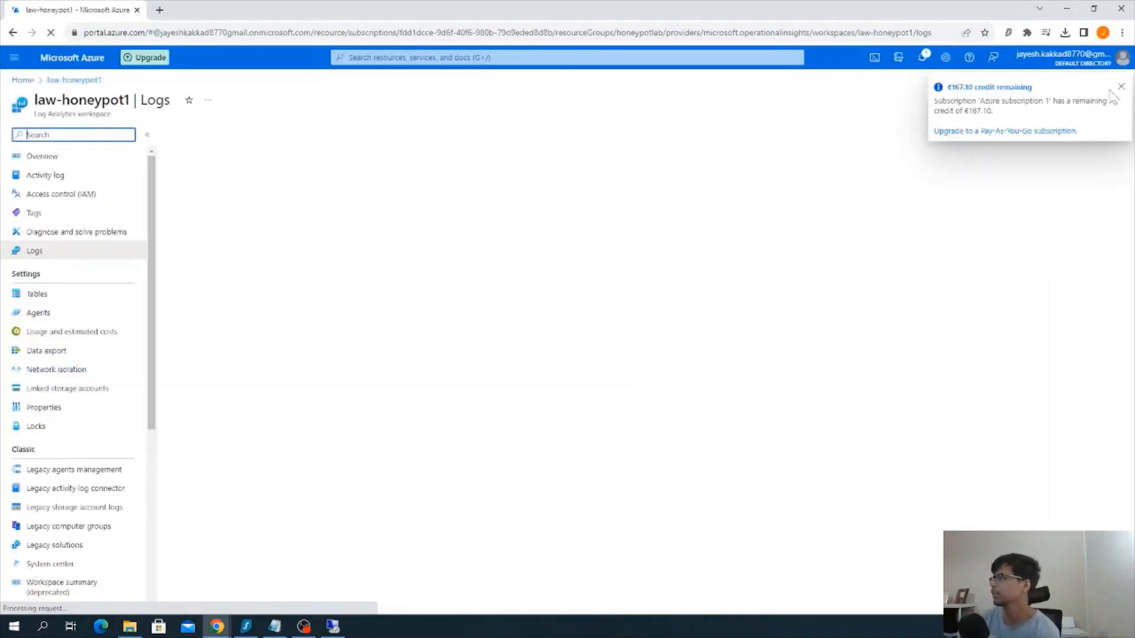
{"action": "left_click", "coordinate": [1121, 87]}
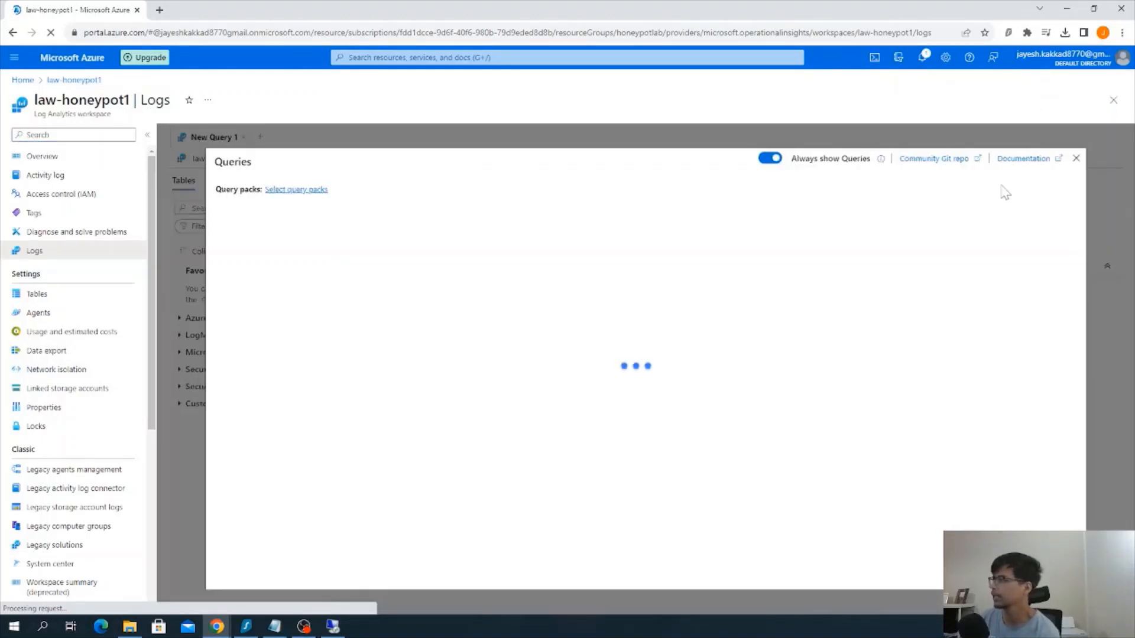
{"action": "left_click", "coordinate": [1076, 158]}
{"action": "left_click", "coordinate": [473, 185]}
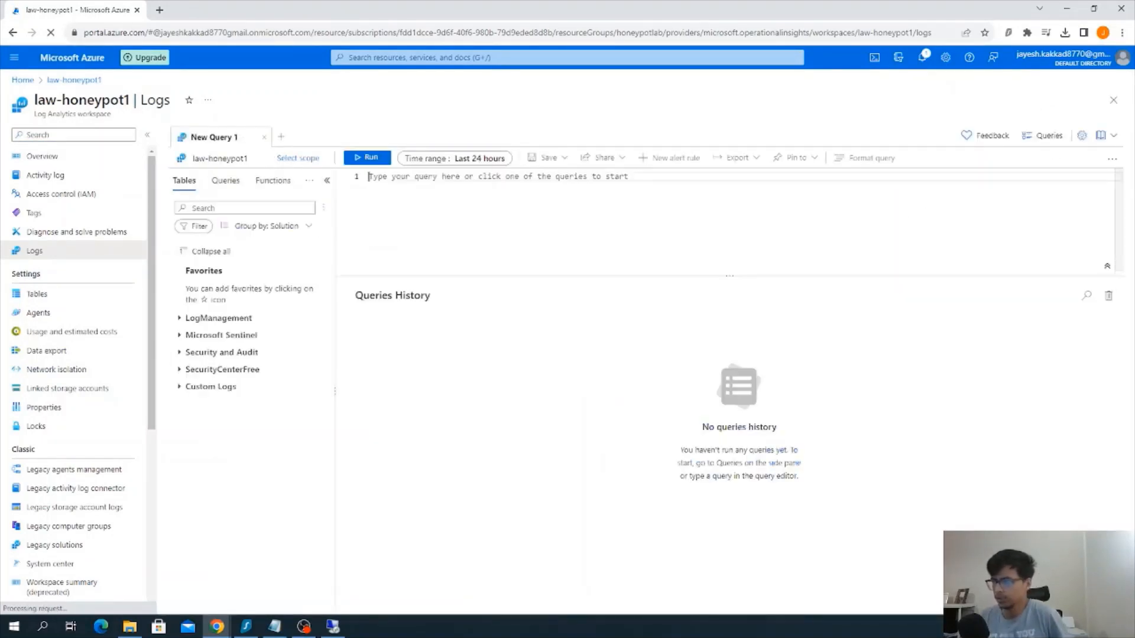
{"action": "type", "text": "FAIL"}
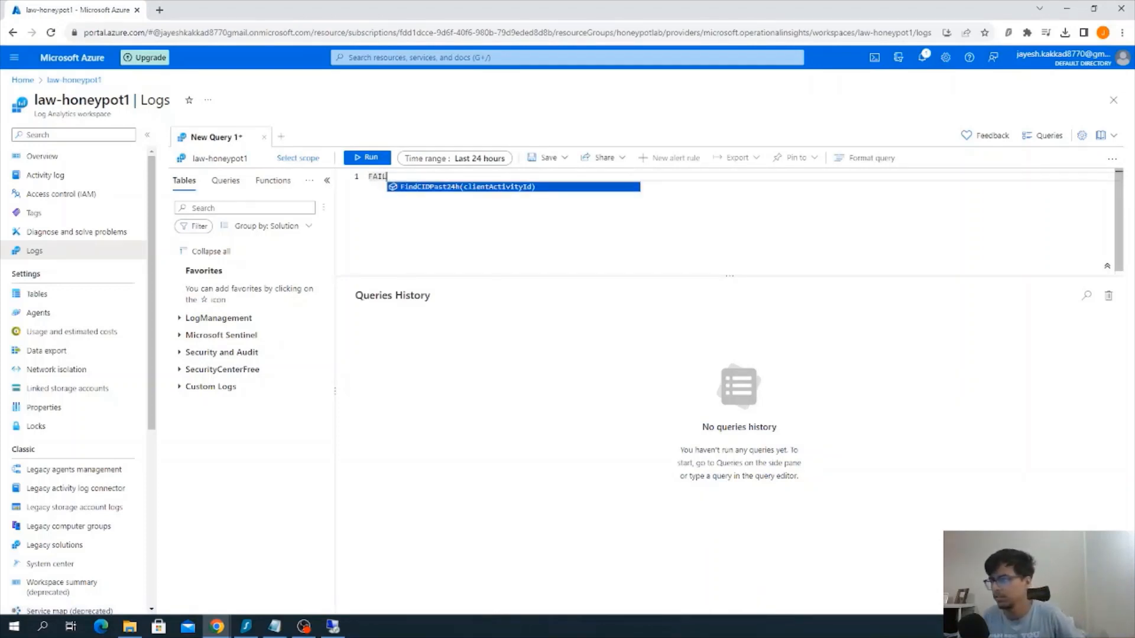
{"action": "key", "text": "BackSpace"}
{"action": "key", "text": "BackSpace"}
{"action": "key", "text": "BackSpace"}
{"action": "key", "text": "BackSpace"}
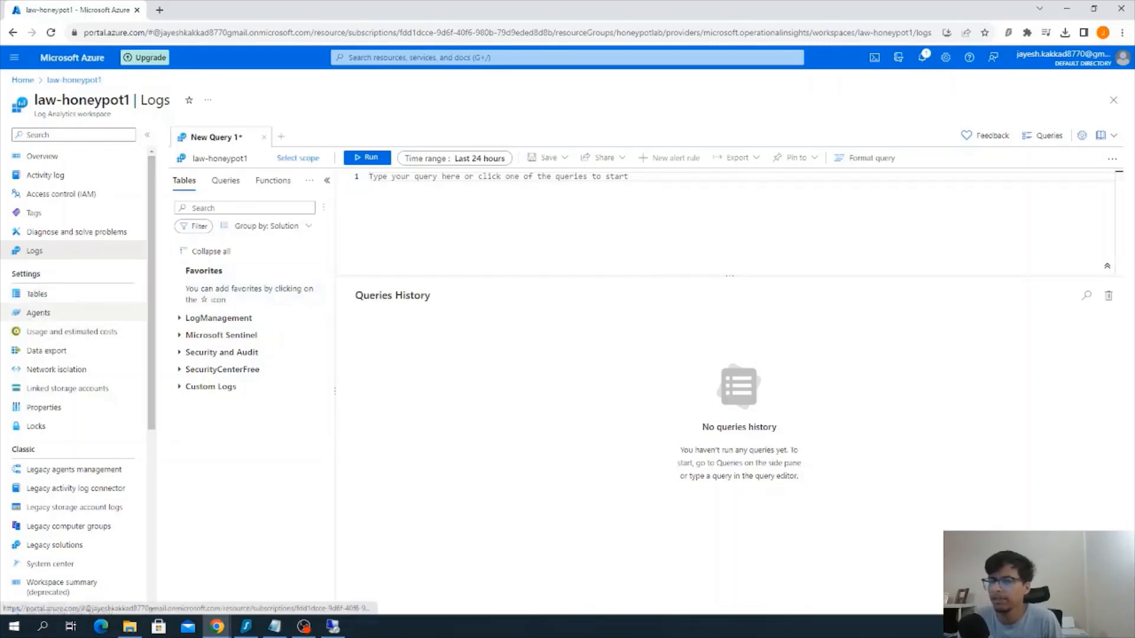
Run a query on the FAILED_RDP_GEO_CL table and widen the RawData column in its results
{"action": "left_click", "coordinate": [370, 177]}
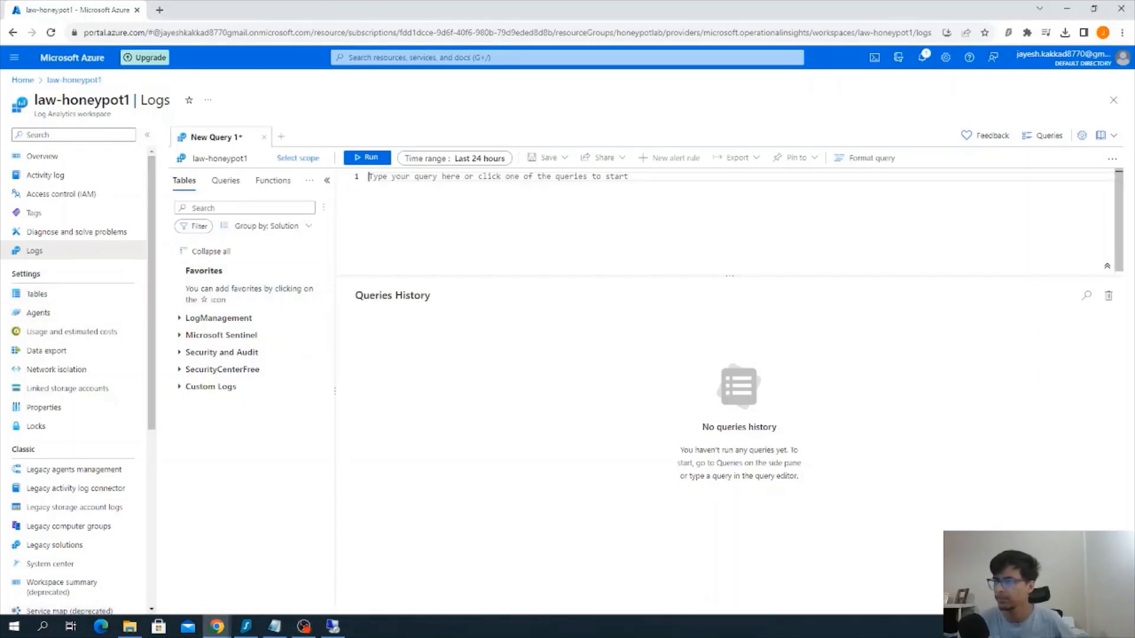
{"action": "type", "text": "FAI"}
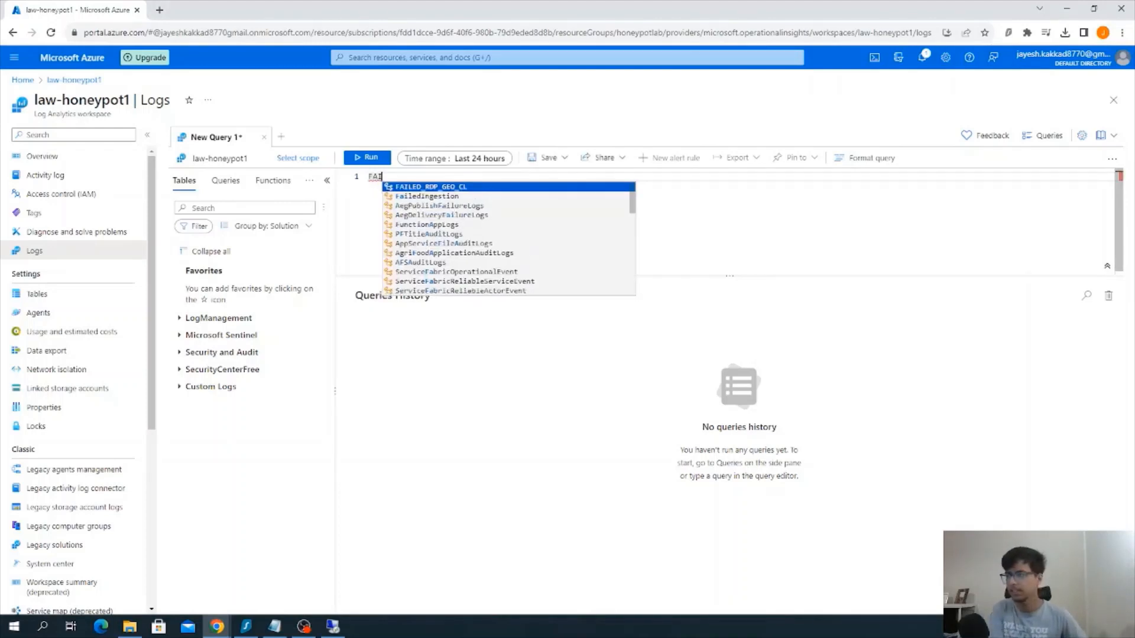
{"action": "key", "text": "Return"}
{"action": "key", "text": "Return"}
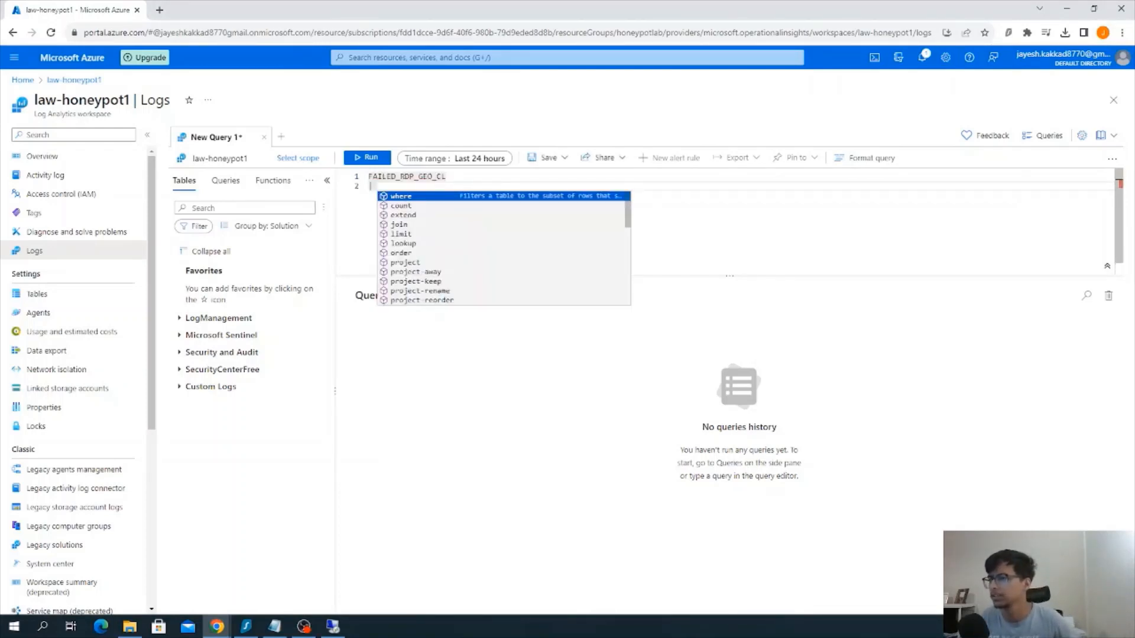
{"action": "key", "text": "Escape"}
{"action": "key", "text": "BackSpace"}
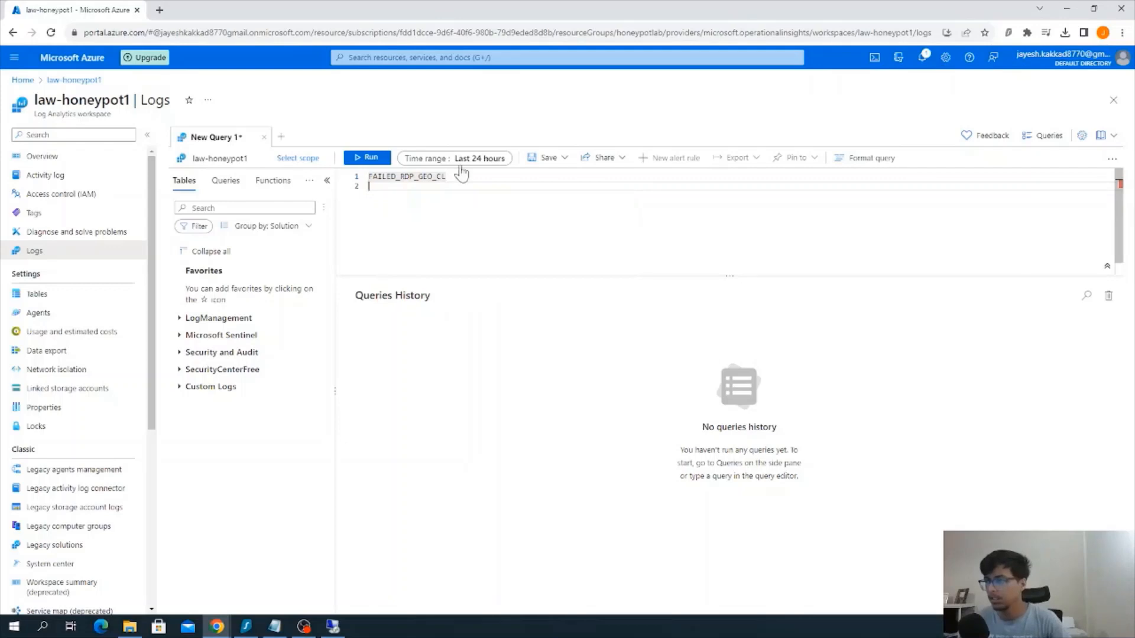
{"action": "left_click", "coordinate": [373, 158]}
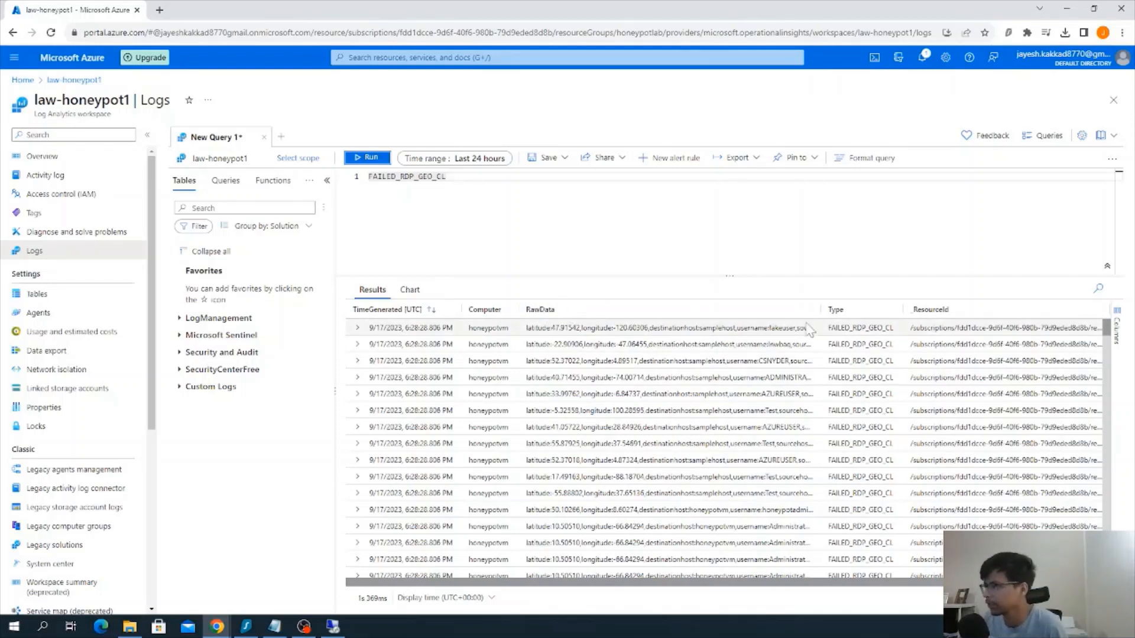
{"action": "left_click_drag", "start_coordinate": [817, 312], "coordinate": [906, 314]}
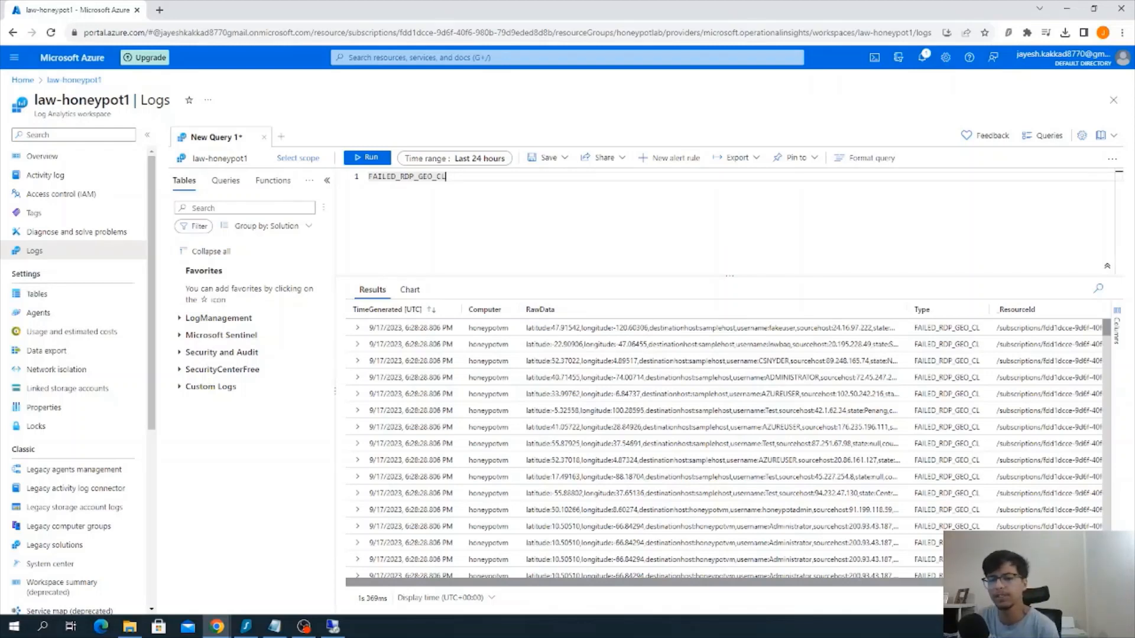
Replace the query with the prepared one that extracts RawData fields, excludes samplehost and empty source hosts, and summarizes event_count
{"action": "key", "text": "alt+Tab"}
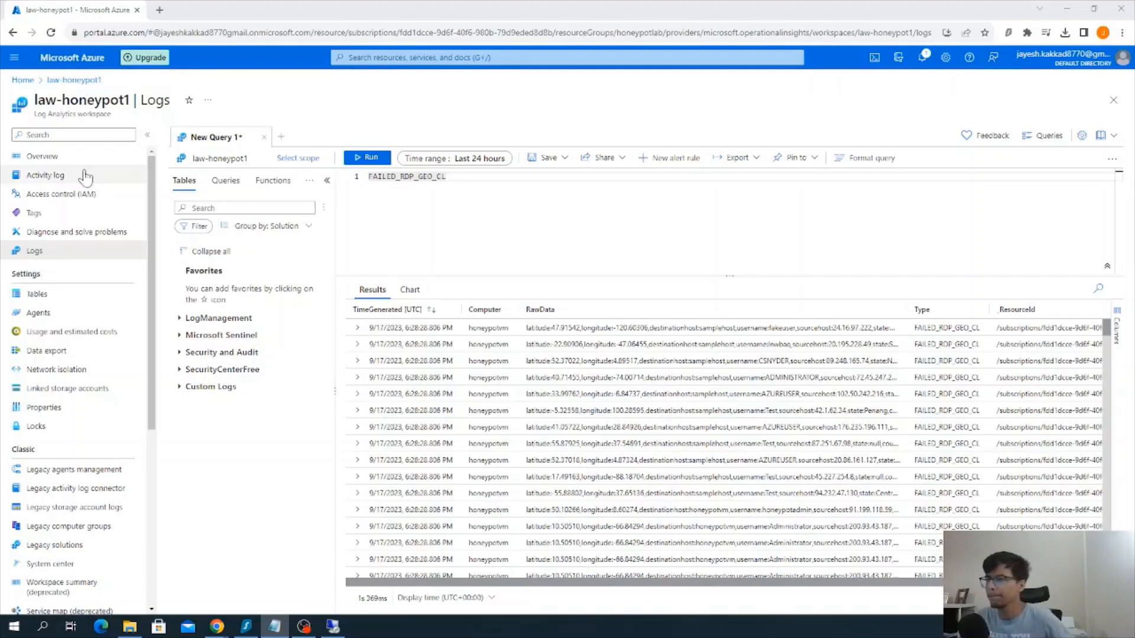
{"action": "left_click", "coordinate": [447, 177]}
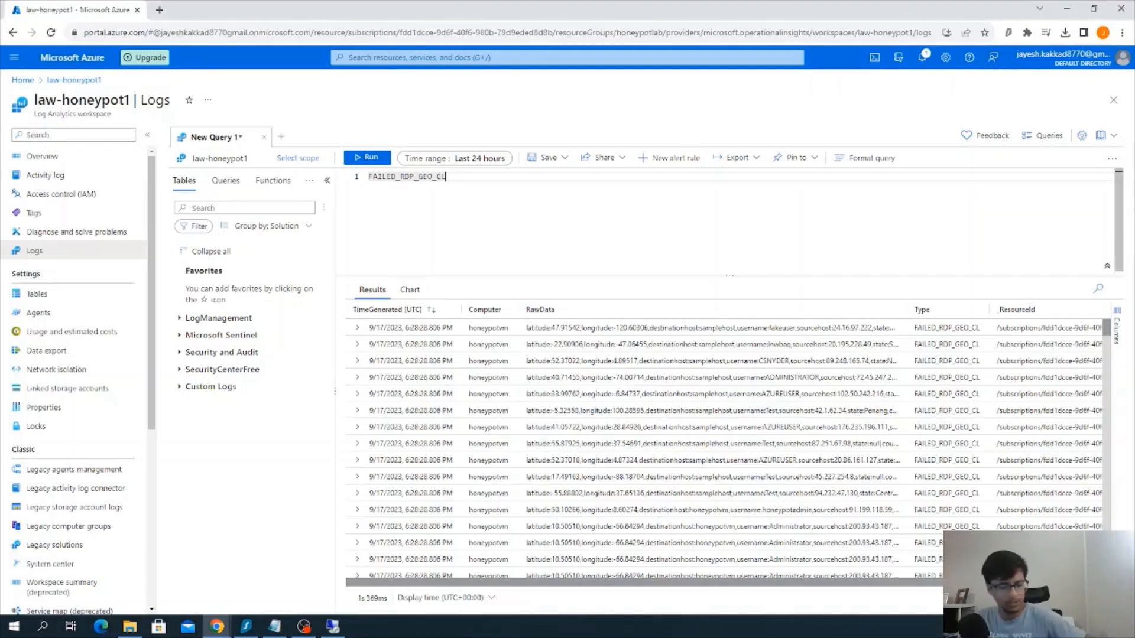
{"action": "key", "text": "ctrl+v"}
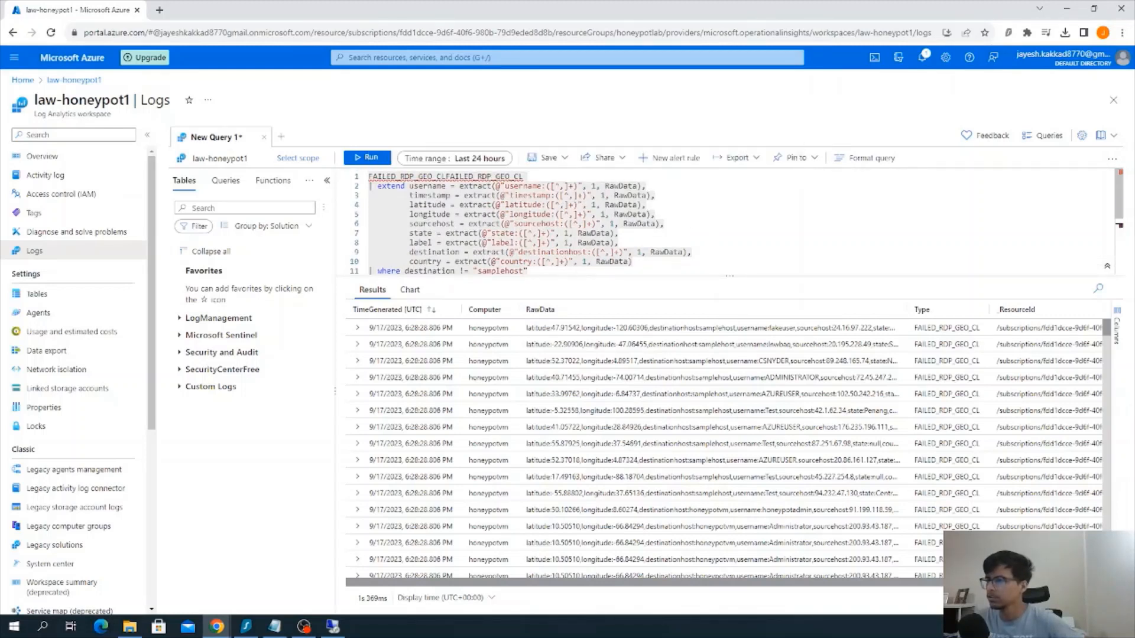
{"action": "left_click_drag", "start_coordinate": [445, 177], "coordinate": [369, 176]}
{"action": "key", "text": "BackSpace"}
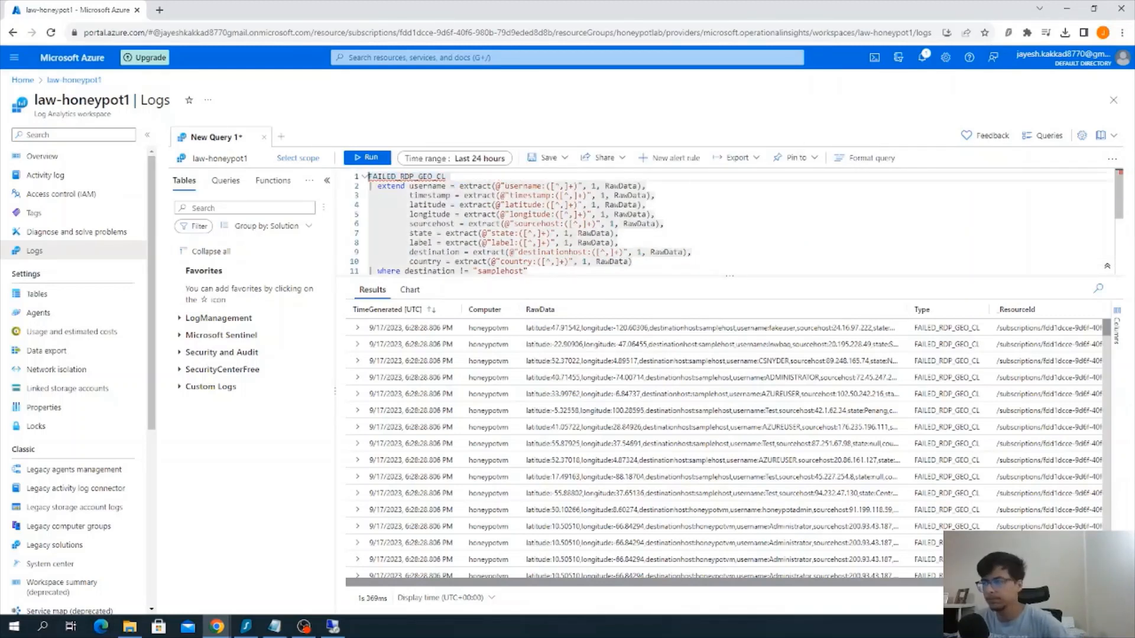
Check the field extraction query, run it over the last 24 hours, and look through the parsed logon records
{"action": "scroll", "coordinate": [507, 219], "scroll_direction": "down", "scroll_amount": 2}
{"action": "scroll", "coordinate": [508, 219], "scroll_direction": "up", "scroll_amount": 2}
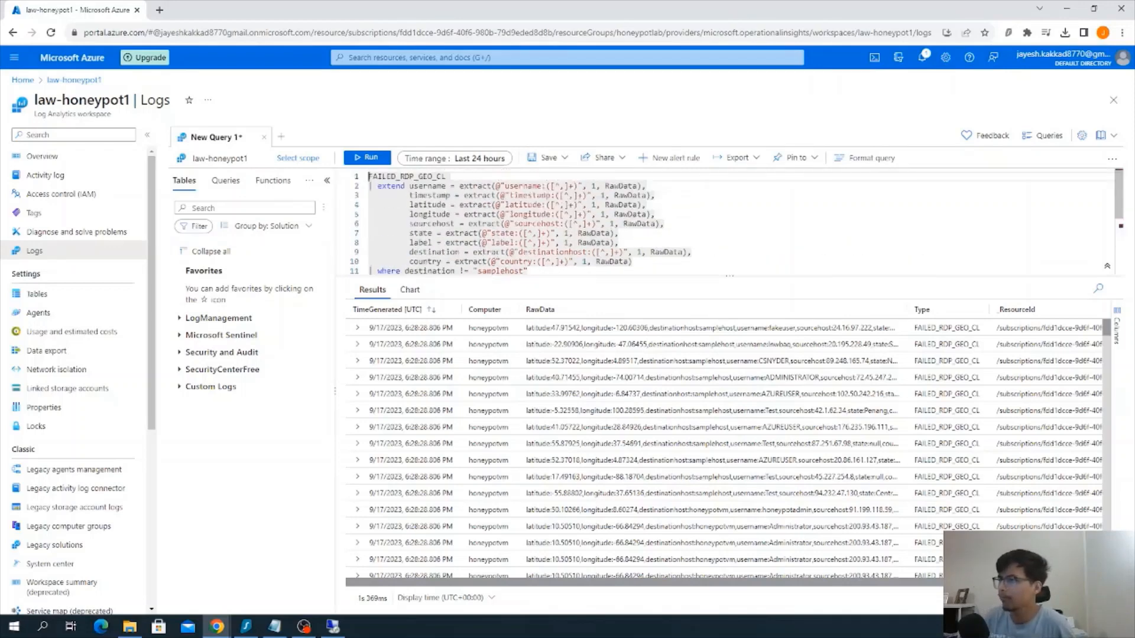
{"action": "scroll", "coordinate": [507, 219], "scroll_direction": "down", "scroll_amount": 2}
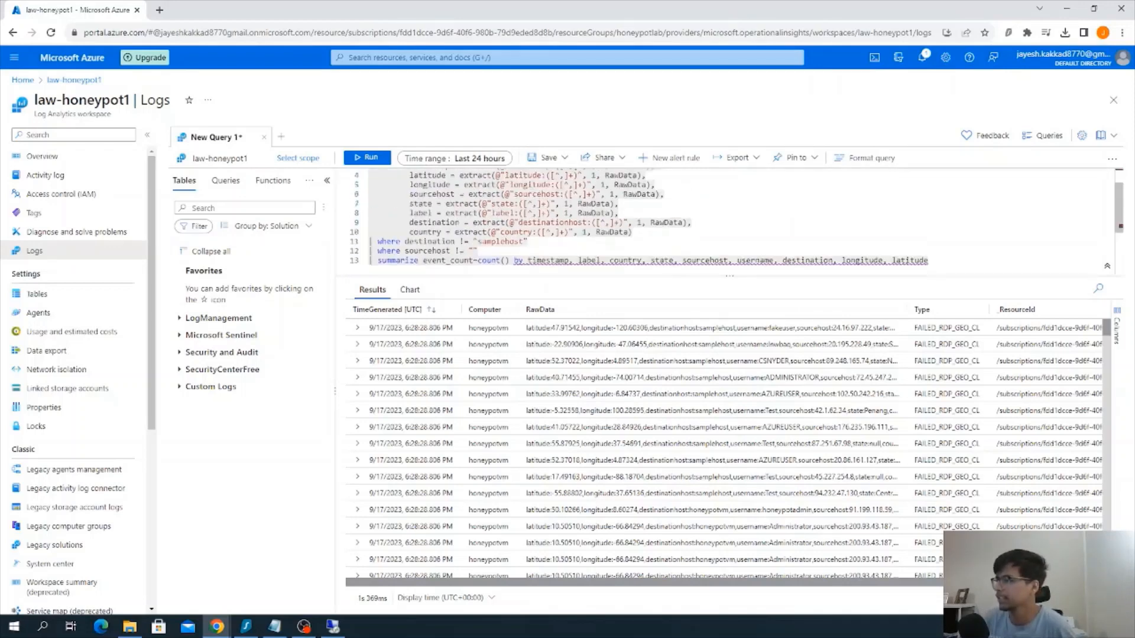
{"action": "scroll", "coordinate": [507, 219], "scroll_direction": "up", "scroll_amount": 2}
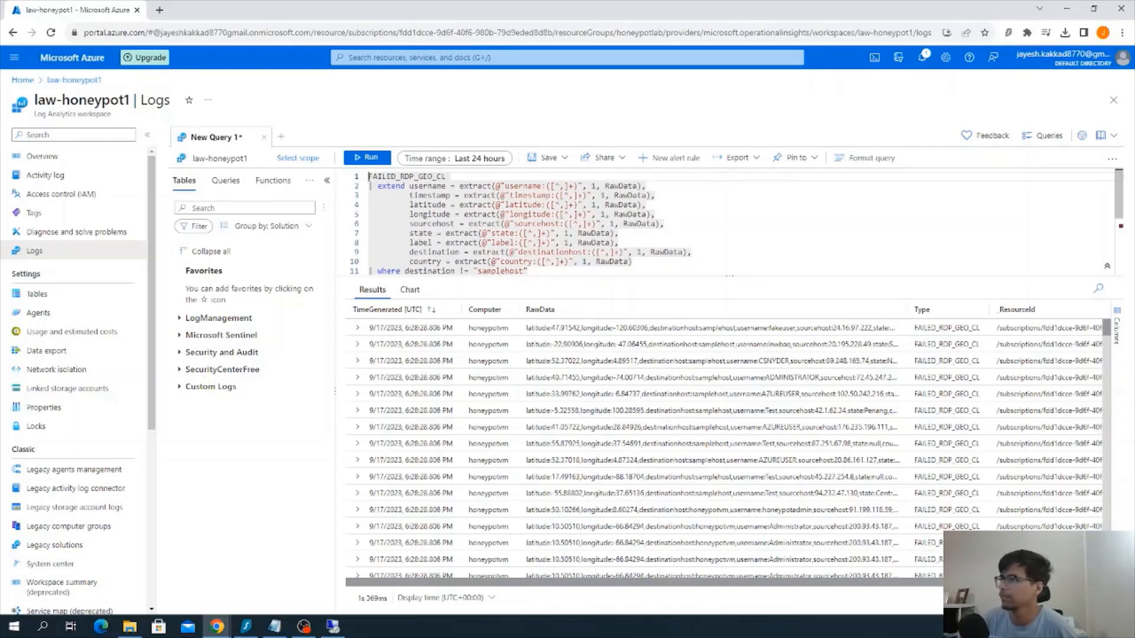
{"action": "left_click", "coordinate": [369, 176]}
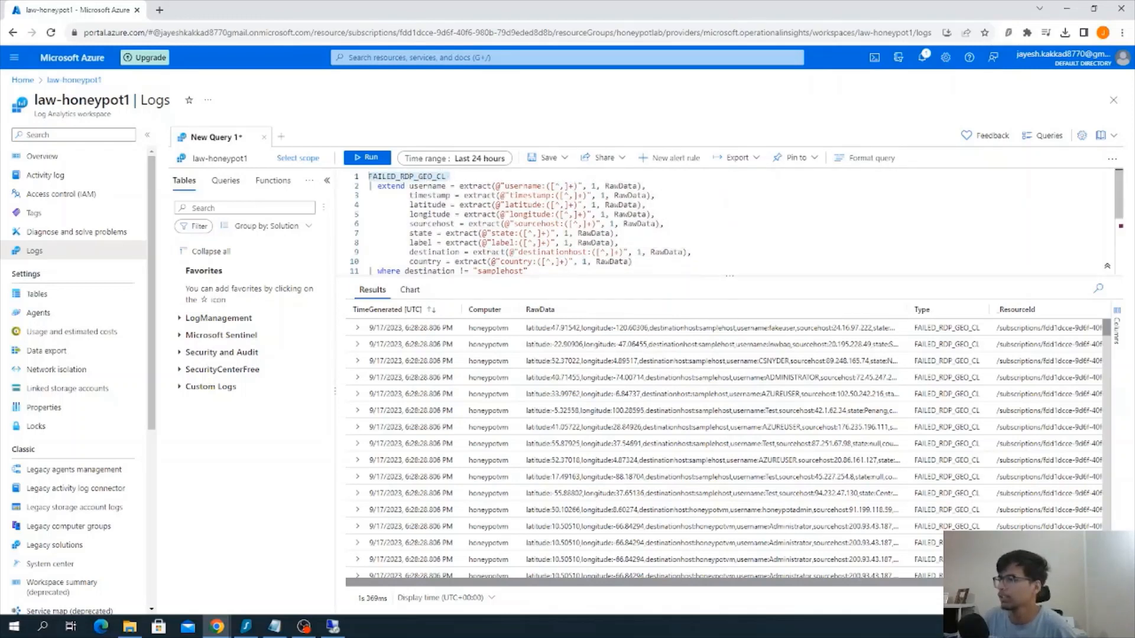
{"action": "left_click", "coordinate": [450, 176]}
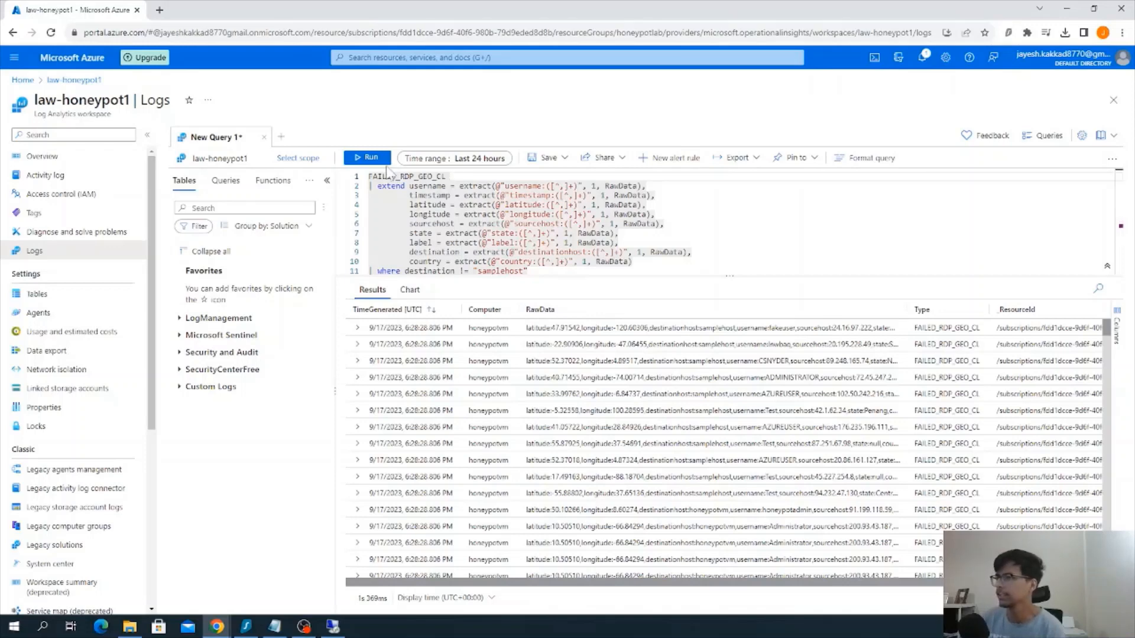
{"action": "left_click", "coordinate": [367, 157]}
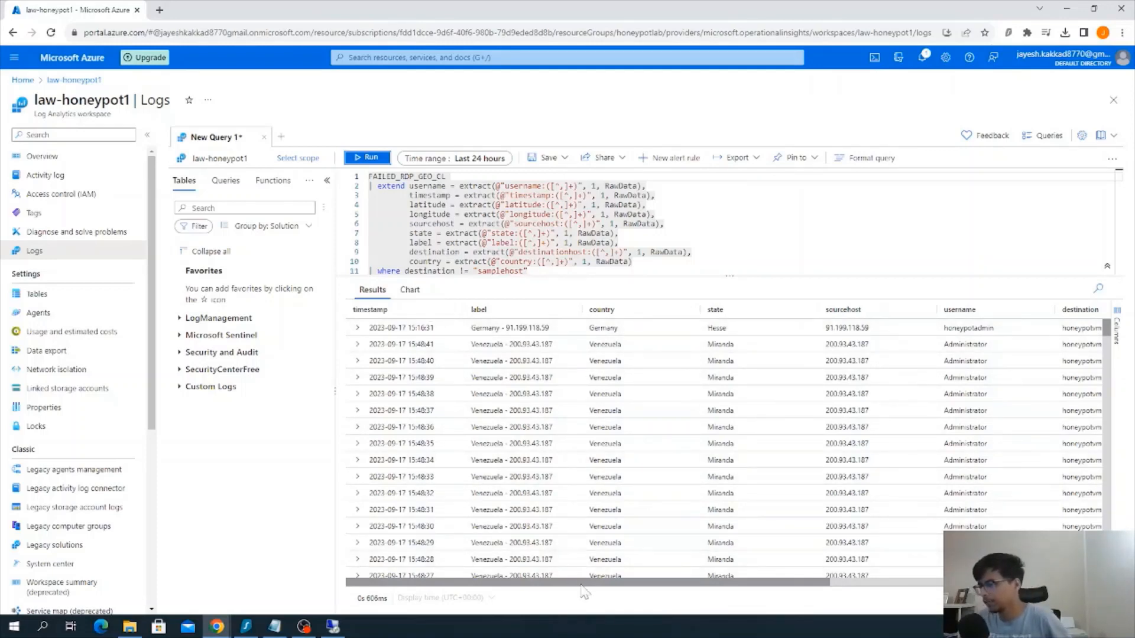
{"action": "mouse_move", "coordinate": [586, 583]}
{"action": "left_mouse_down"}
{"action": "mouse_move", "coordinate": [824, 601]}
{"action": "mouse_move", "coordinate": [851, 621]}
{"action": "mouse_move", "coordinate": [582, 575]}
{"action": "left_mouse_up"}
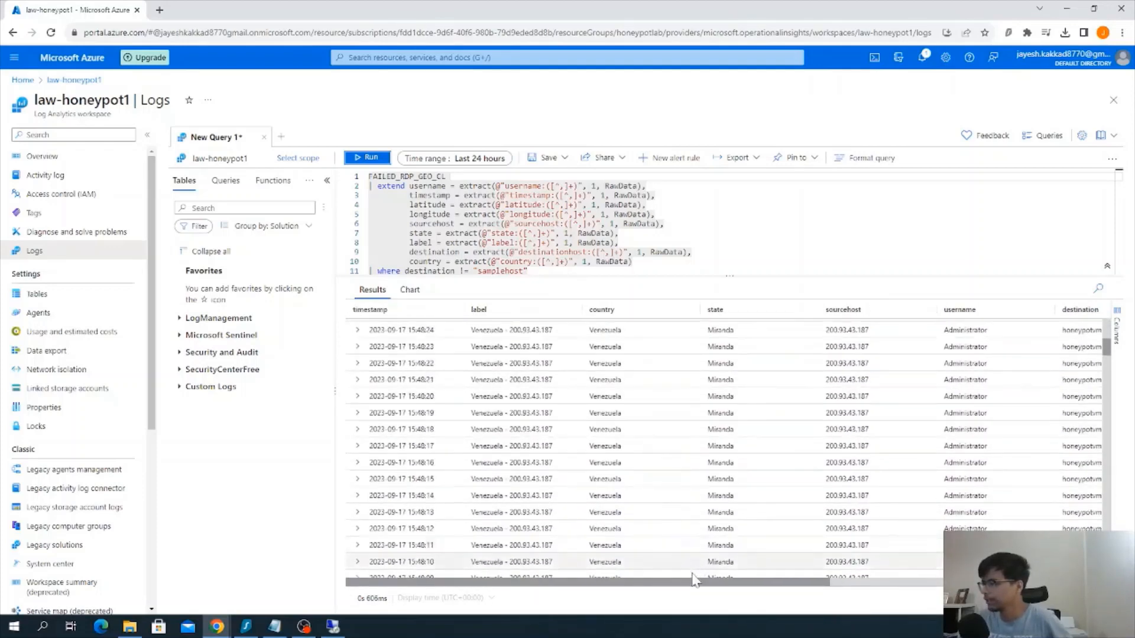
Examine the parsed failed-logon records across the state, source host, username, destination, longitude, latitude and event count columns
{"action": "scroll", "coordinate": [736, 553], "scroll_direction": "down", "scroll_amount": 1}
{"action": "left_click_drag", "start_coordinate": [821, 584], "coordinate": [1011, 588]}
{"action": "scroll", "coordinate": [918, 505], "scroll_direction": "down", "scroll_amount": 4}
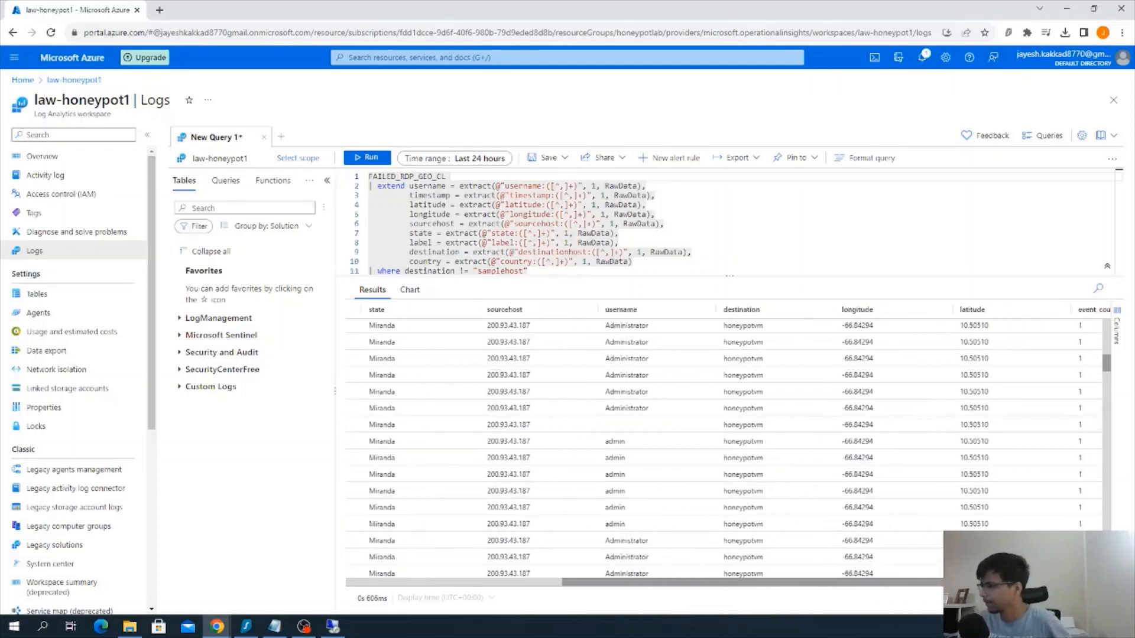
{"action": "scroll", "coordinate": [925, 471], "scroll_direction": "down", "scroll_amount": 3}
{"action": "scroll", "coordinate": [926, 471], "scroll_direction": "down", "scroll_amount": 10}
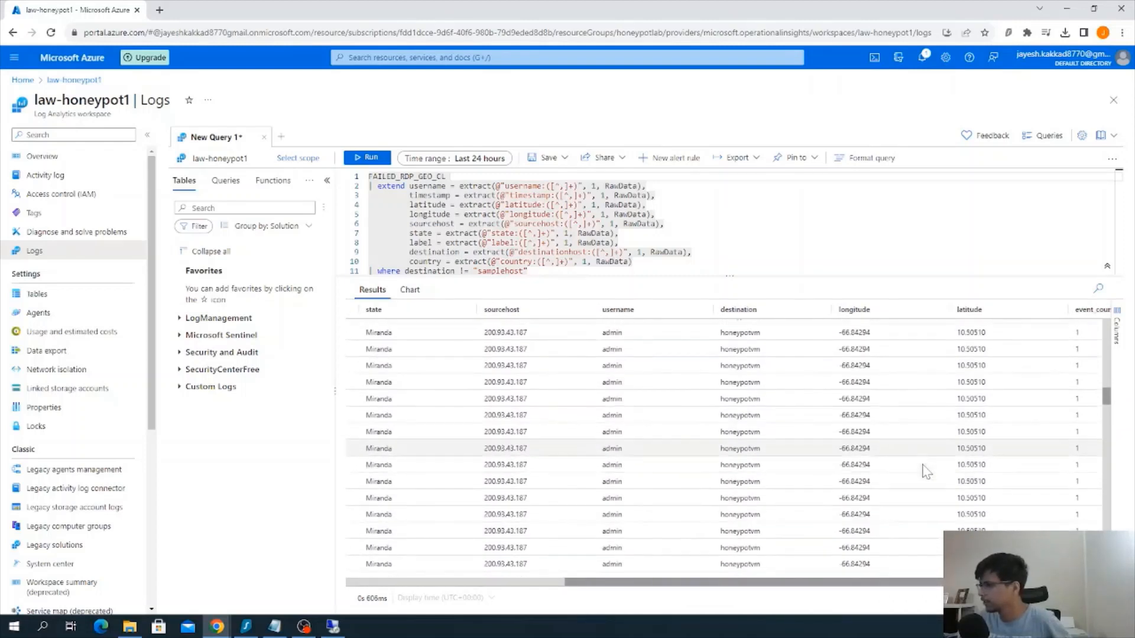
{"action": "scroll", "coordinate": [934, 476], "scroll_direction": "down", "scroll_amount": 5}
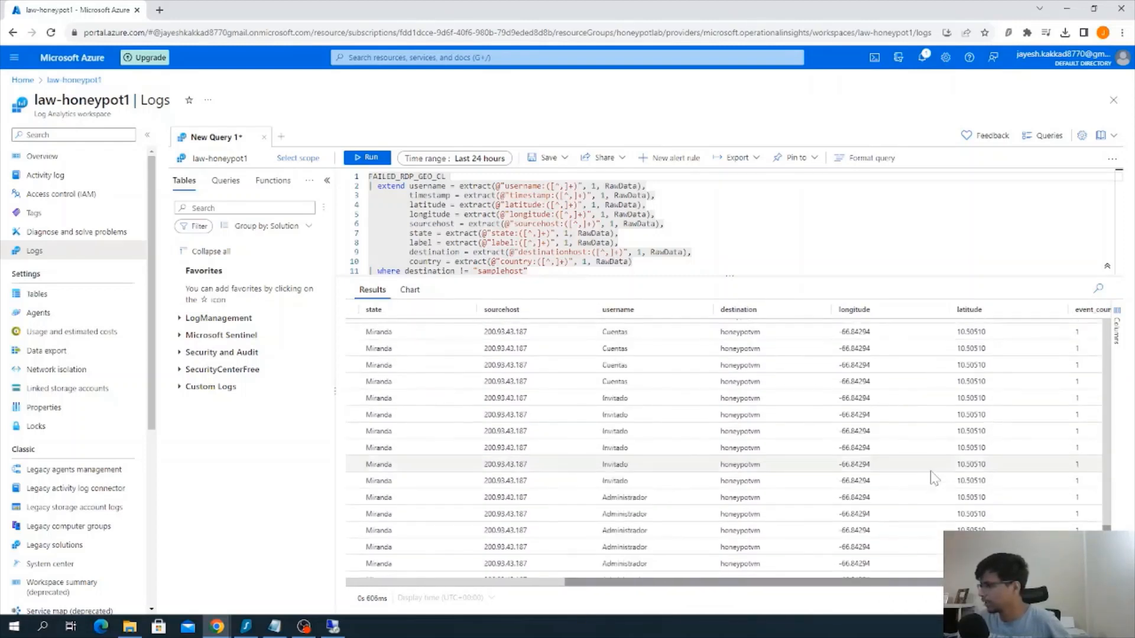
{"action": "scroll", "coordinate": [936, 469], "scroll_direction": "down", "scroll_amount": 15}
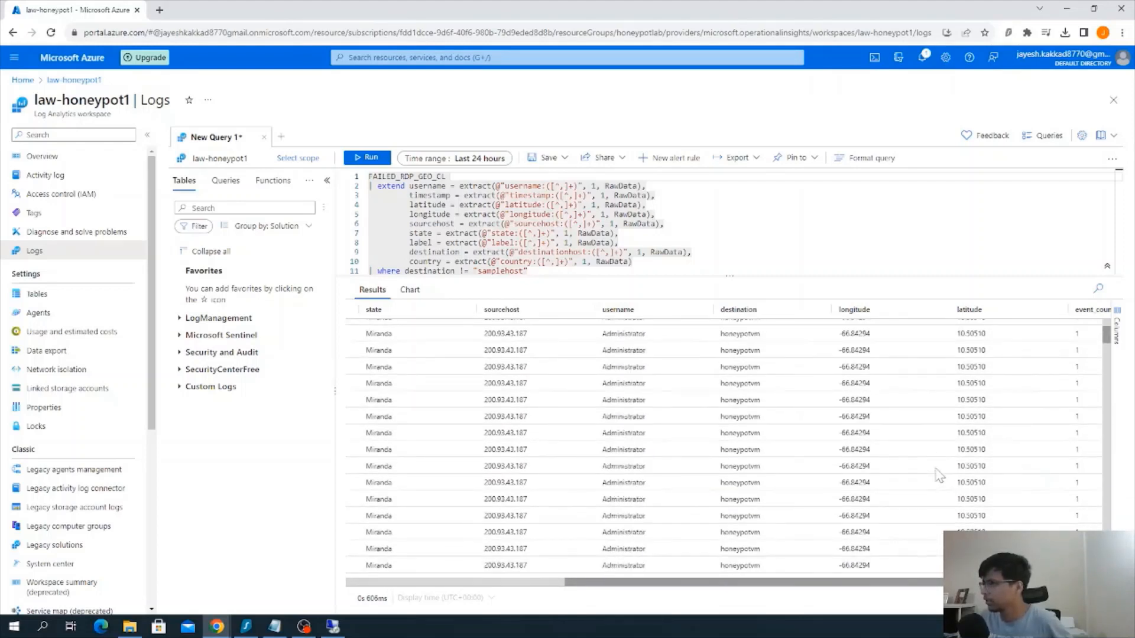
{"action": "scroll", "coordinate": [939, 473], "scroll_direction": "up", "scroll_amount": 20}
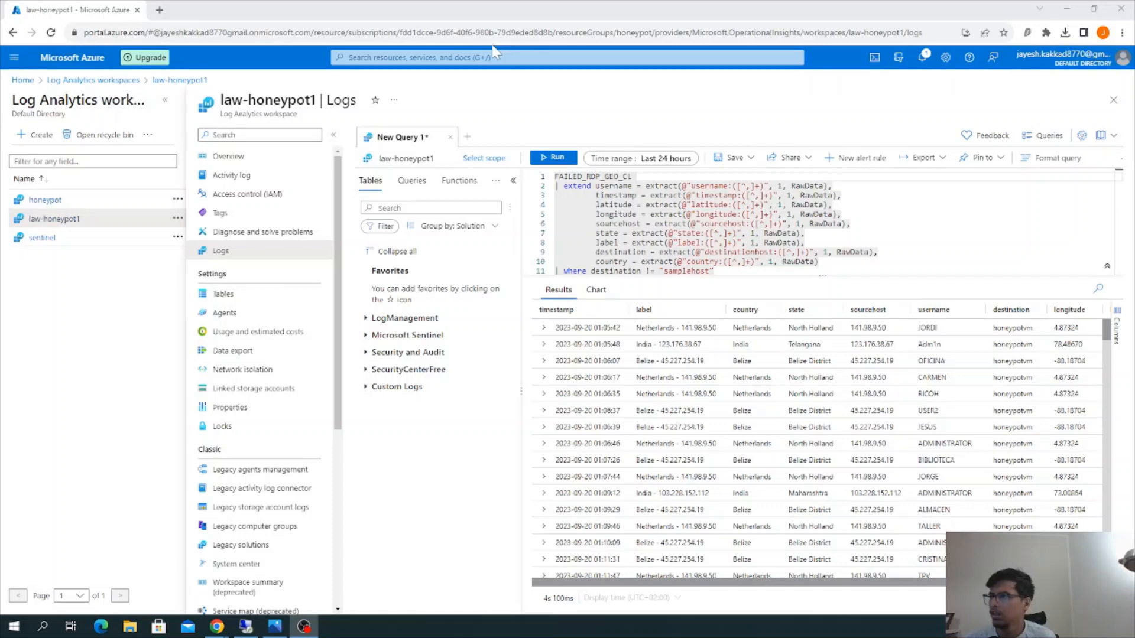
Open Microsoft Sentinel for the law-honeypot1 workspace, discarding the unsaved query edits, and look over its overview page
{"action": "left_click", "coordinate": [497, 53]}
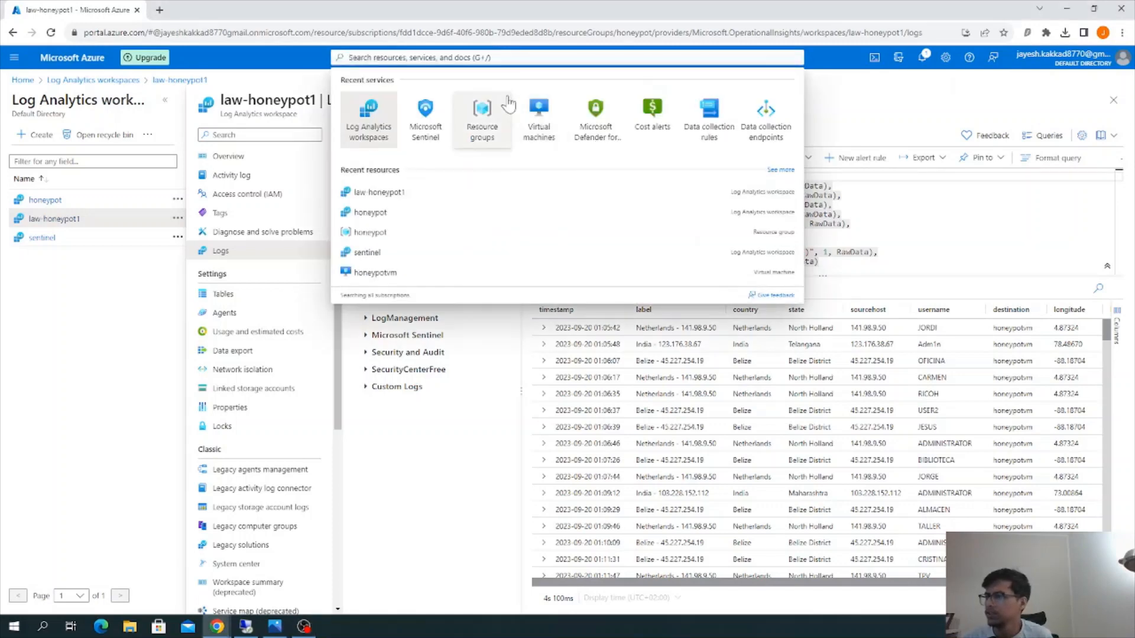
{"action": "left_click", "coordinate": [429, 121]}
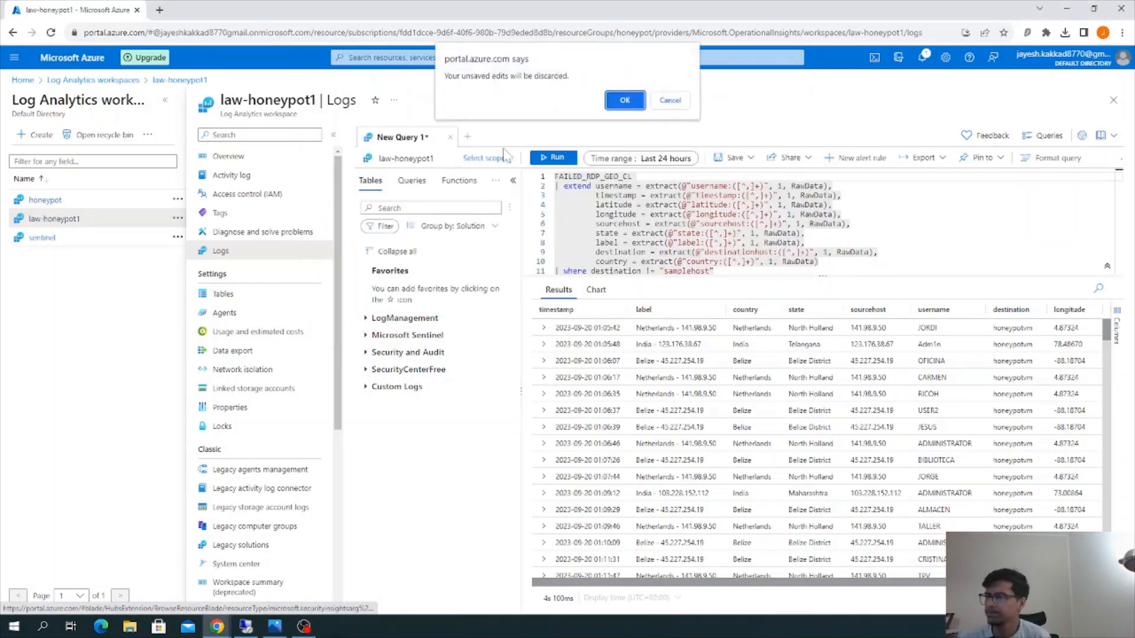
{"action": "left_click", "coordinate": [624, 101]}
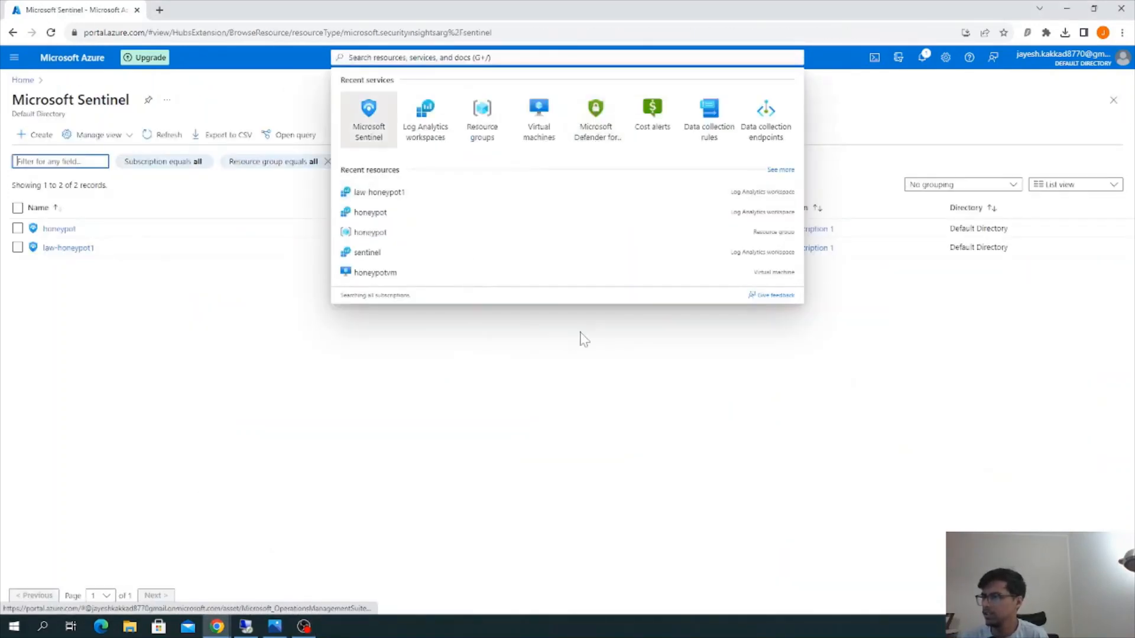
{"action": "left_click", "coordinate": [62, 248]}
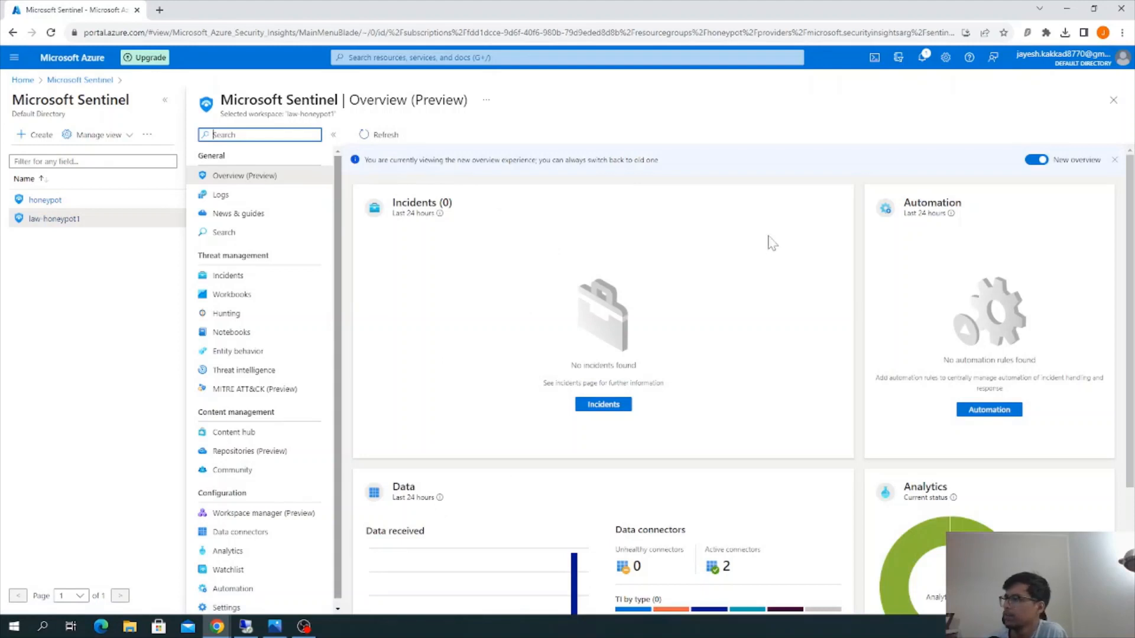
{"action": "scroll", "coordinate": [774, 245], "scroll_direction": "down", "scroll_amount": 3}
{"action": "scroll", "coordinate": [671, 349], "scroll_direction": "up", "scroll_amount": 3}
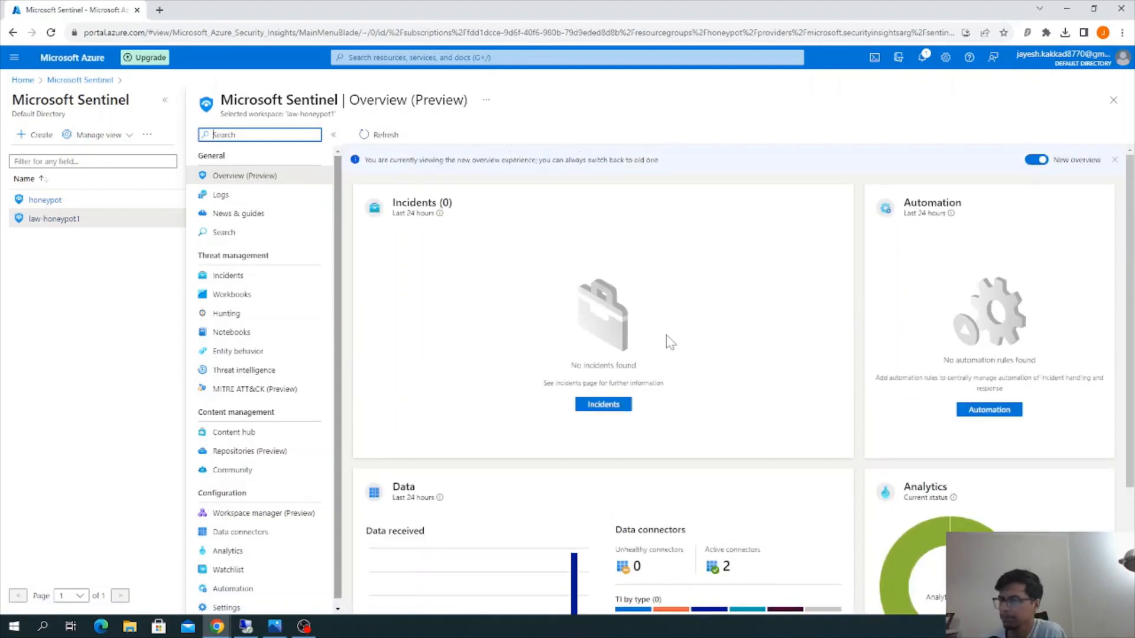
Create a new workbook in Sentinel and put it in edit mode
{"action": "left_click", "coordinate": [250, 296]}
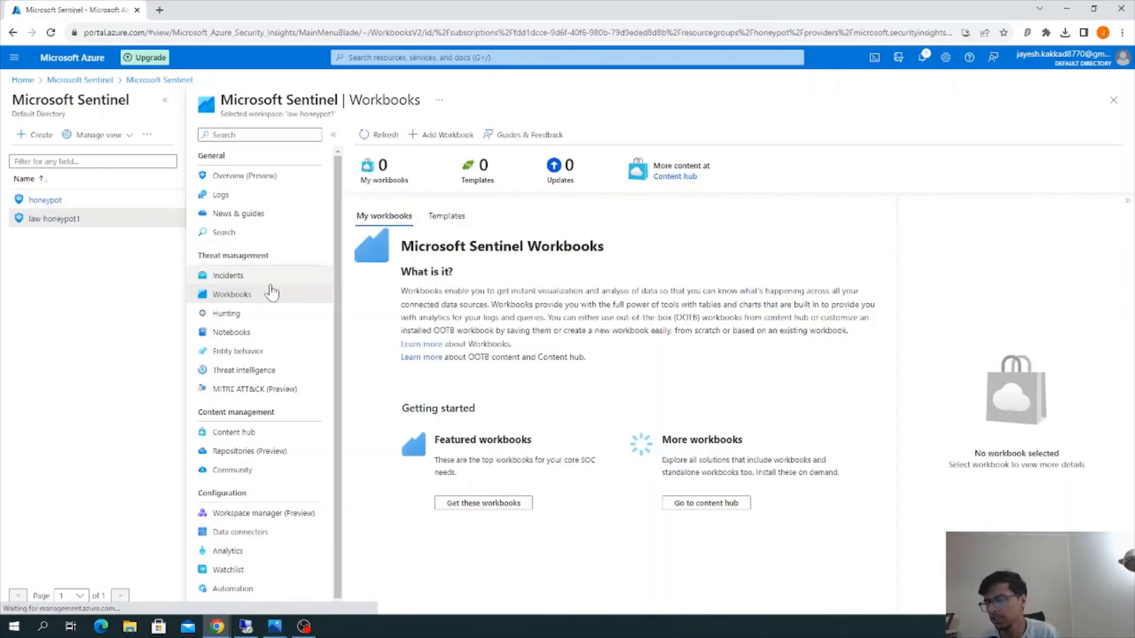
{"action": "left_click", "coordinate": [454, 135]}
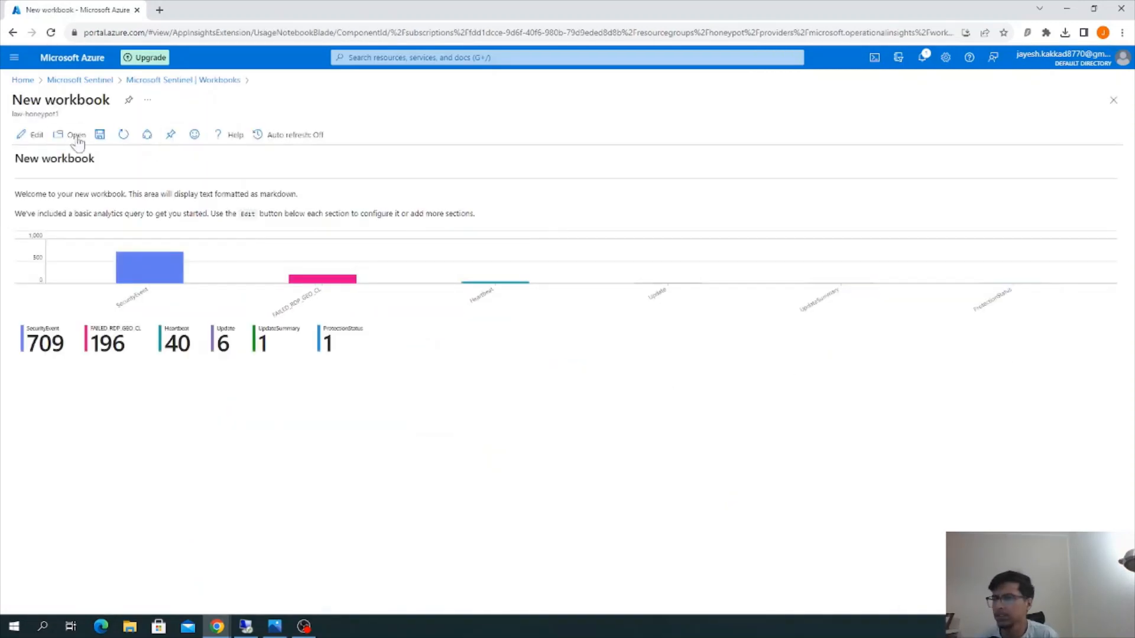
{"action": "left_click", "coordinate": [24, 137]}
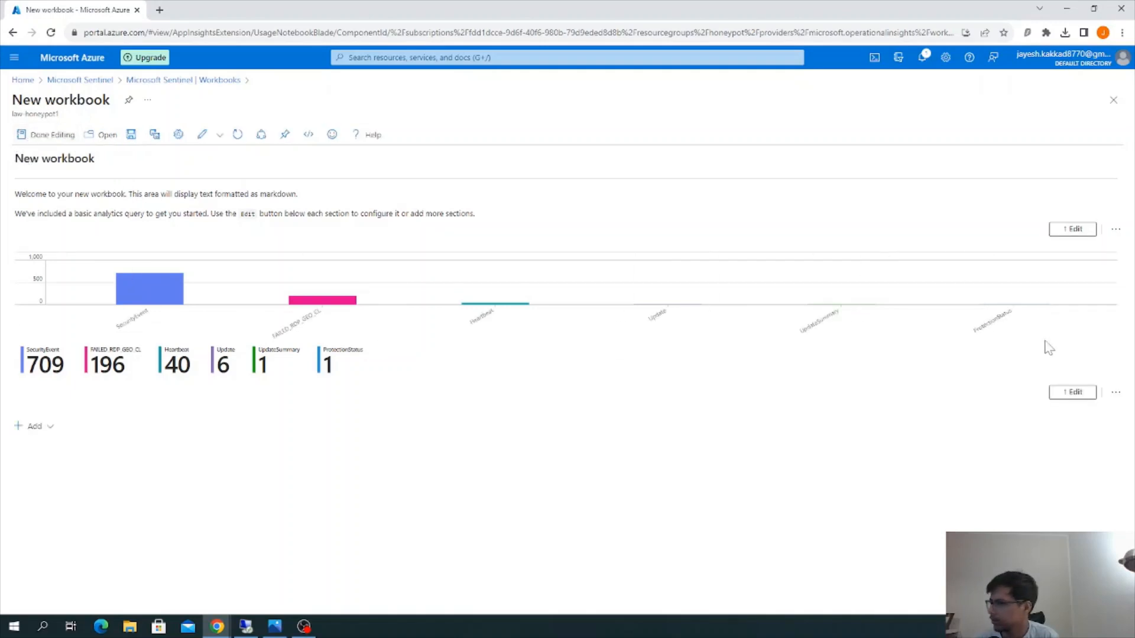
Remove the default query and text items from the new workbook
{"action": "left_click", "coordinate": [1117, 393]}
{"action": "left_click", "coordinate": [1096, 471]}
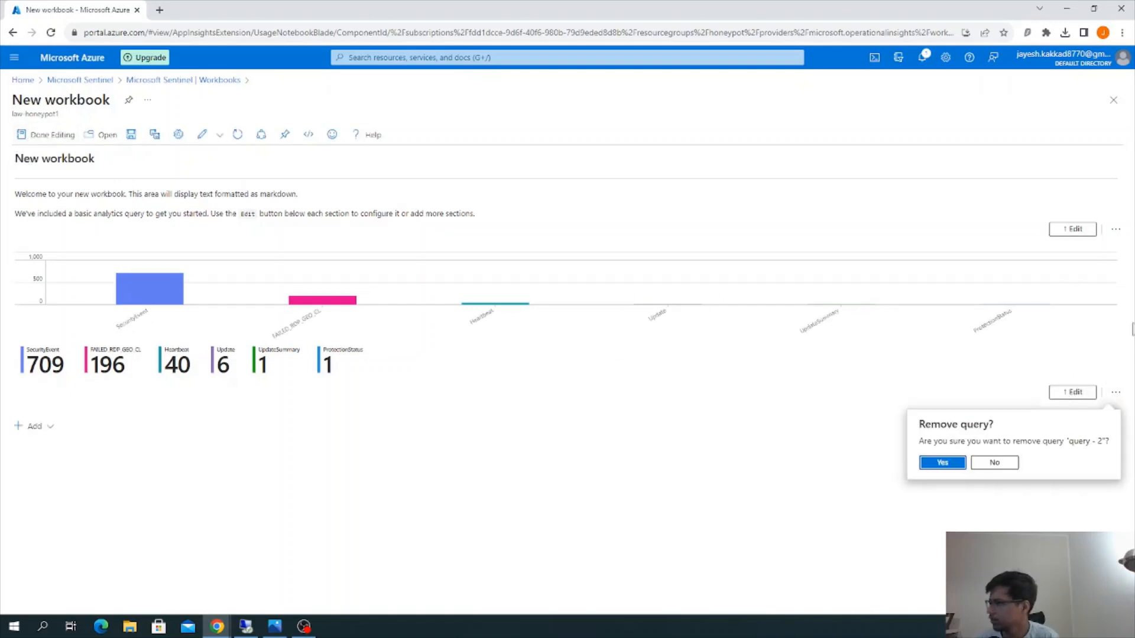
{"action": "left_click", "coordinate": [942, 463]}
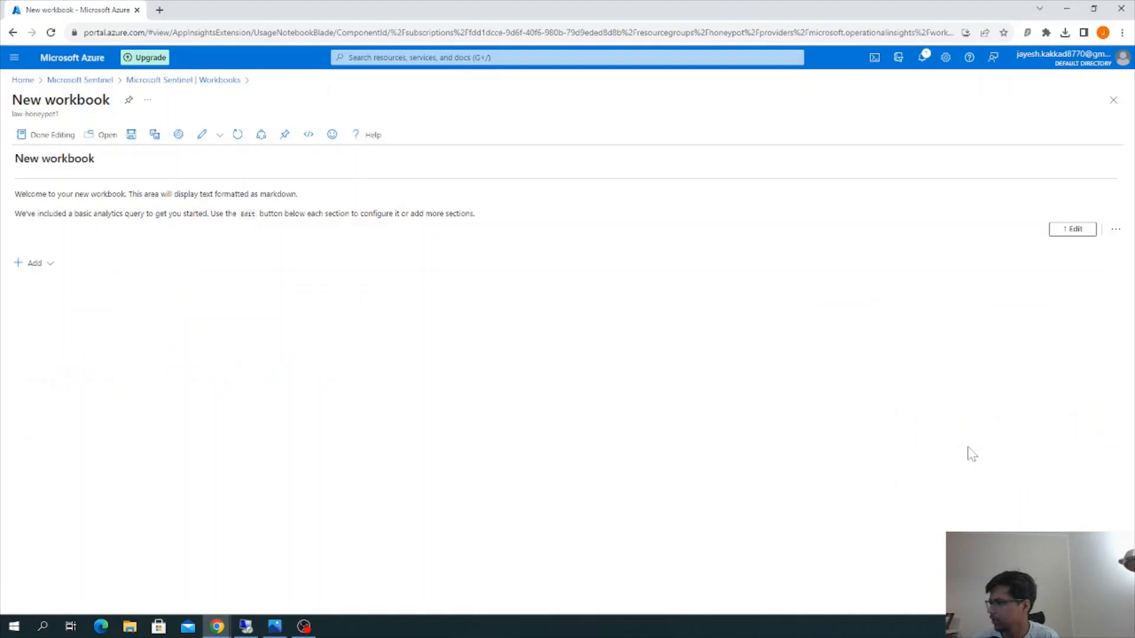
{"action": "left_click", "coordinate": [1113, 235]}
{"action": "left_click", "coordinate": [1090, 308]}
{"action": "left_click", "coordinate": [963, 301]}
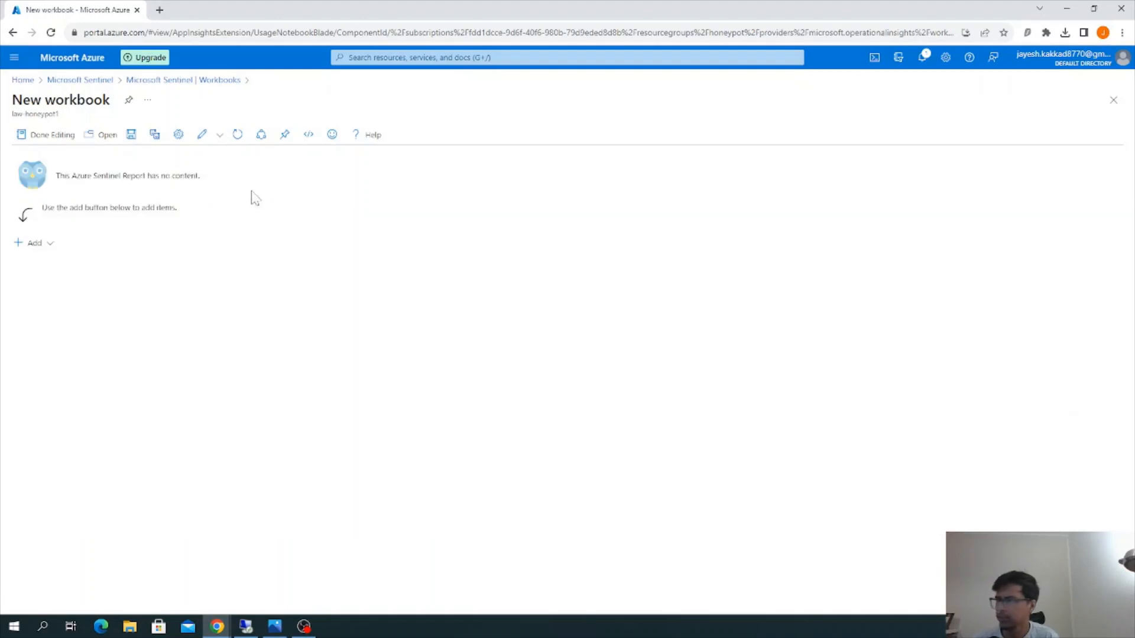
Add a query item to the empty workbook and paste in the prepared query that extracts the RawData fields and summarizes event_count
{"action": "left_click", "coordinate": [47, 245]}
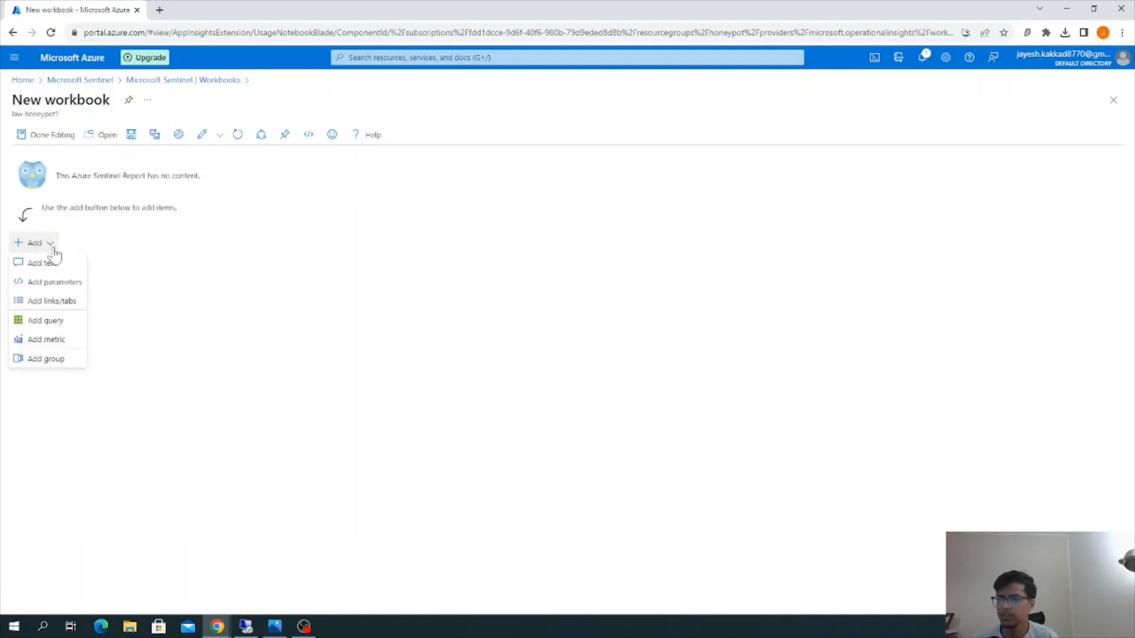
{"action": "left_click", "coordinate": [47, 321]}
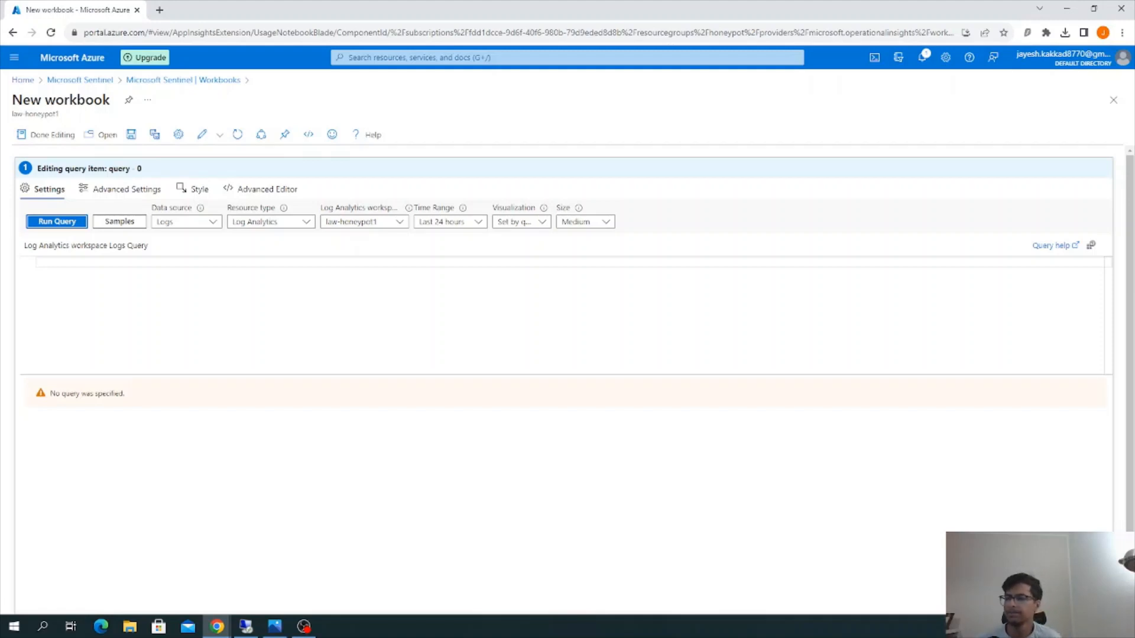
{"action": "left_click", "coordinate": [37, 262]}
{"action": "key", "text": "ctrl+v"}
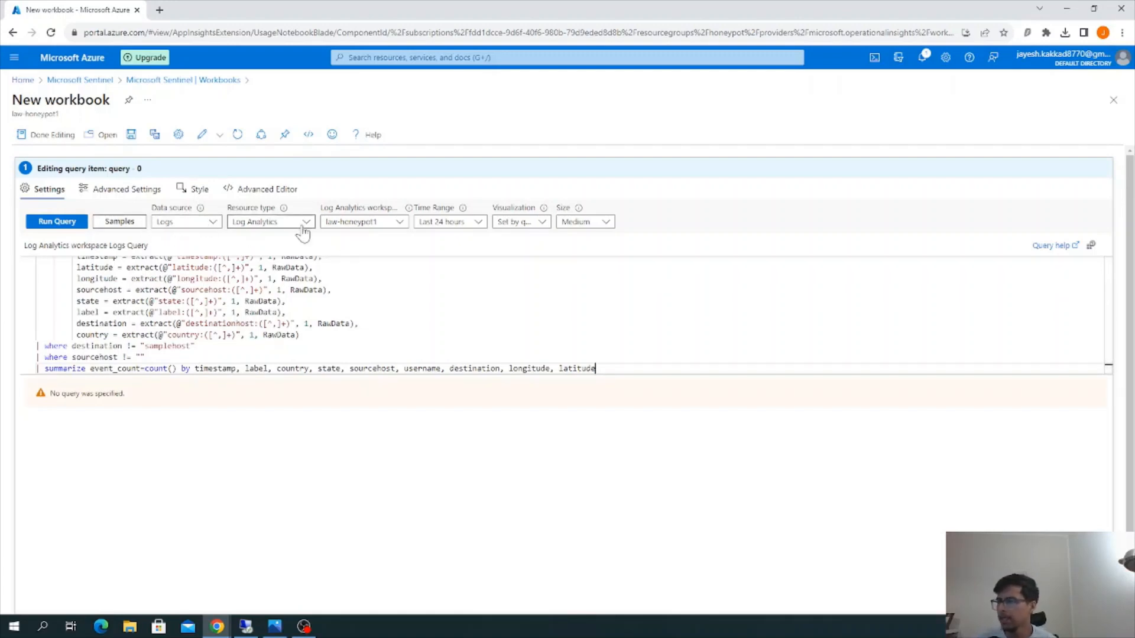
Set the query item's visualization to Map and its size to Full, and run the query
{"action": "left_click", "coordinate": [540, 223]}
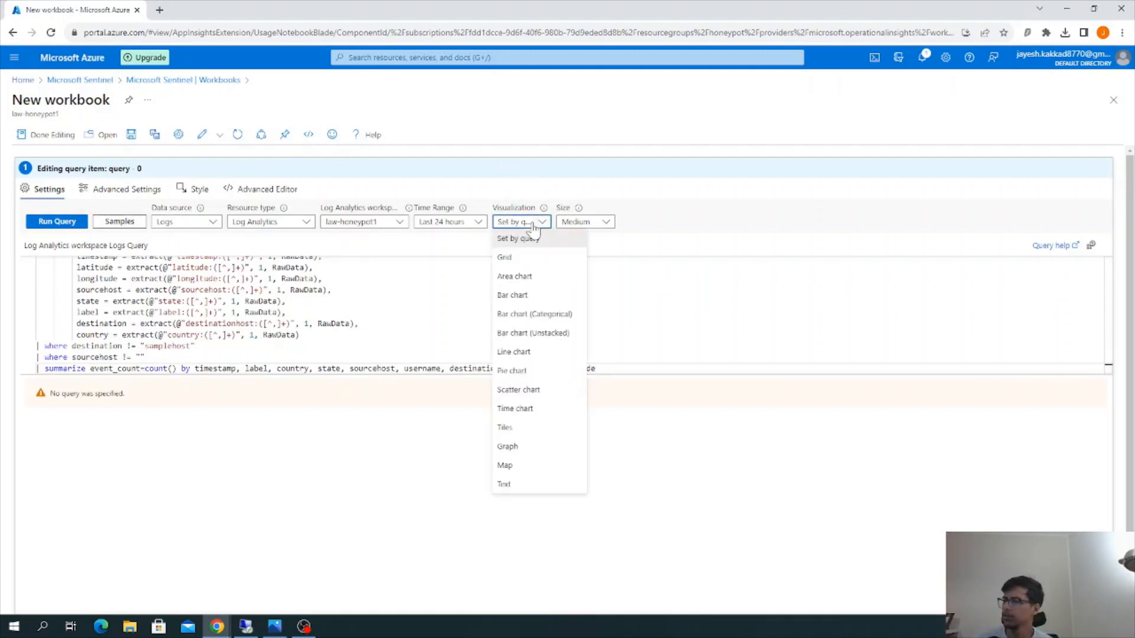
{"action": "left_click", "coordinate": [542, 468]}
{"action": "left_click", "coordinate": [588, 224]}
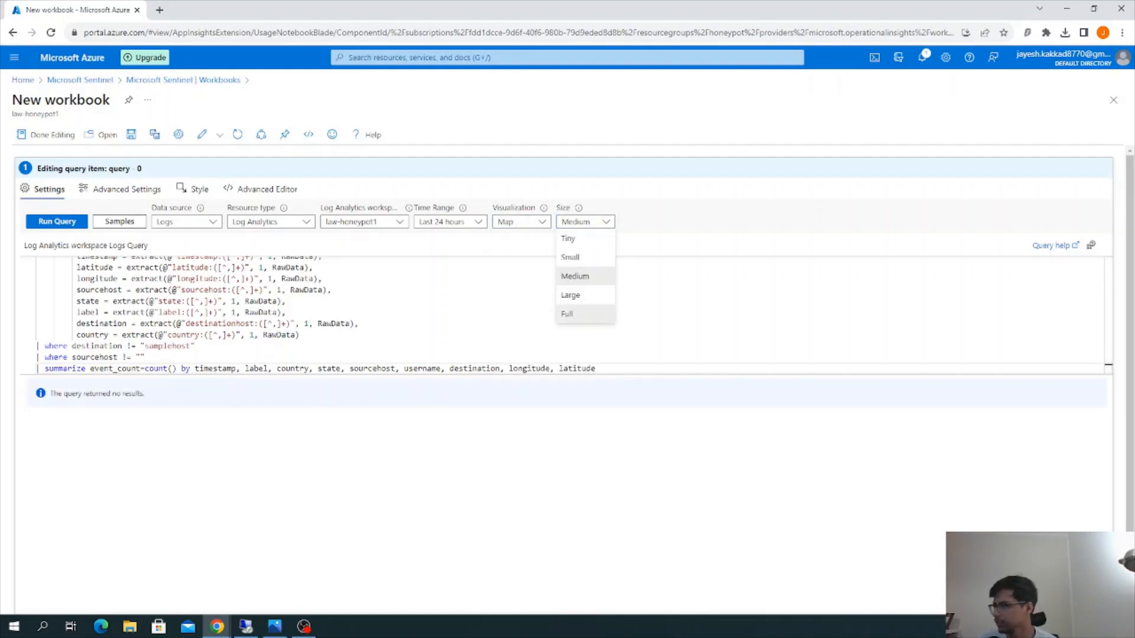
{"action": "left_click", "coordinate": [591, 316]}
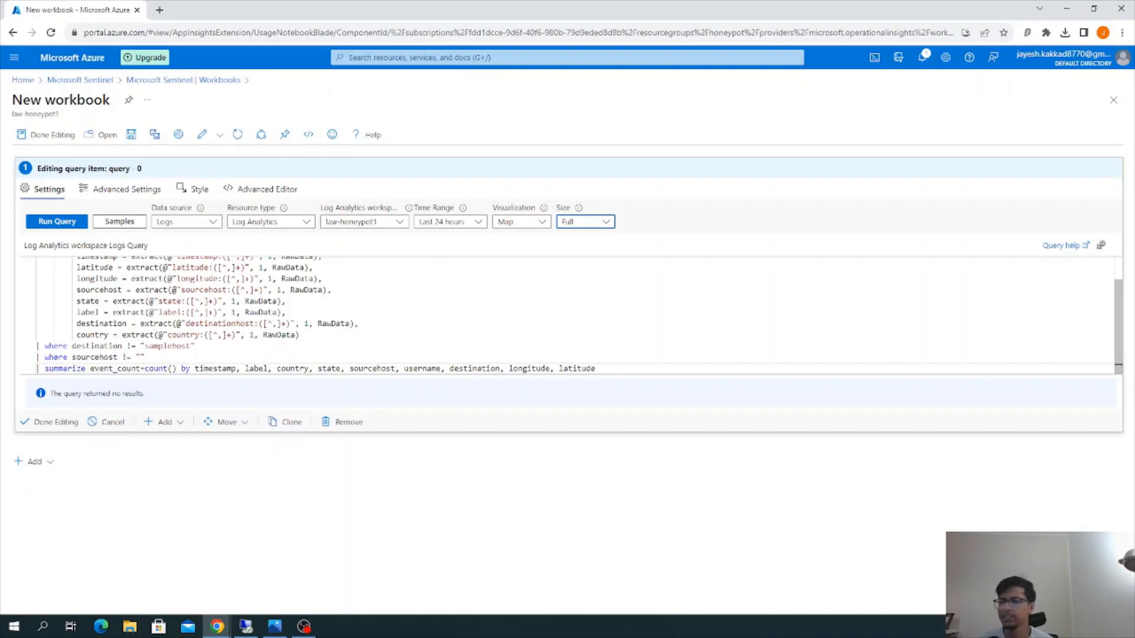
{"action": "left_click", "coordinate": [66, 225]}
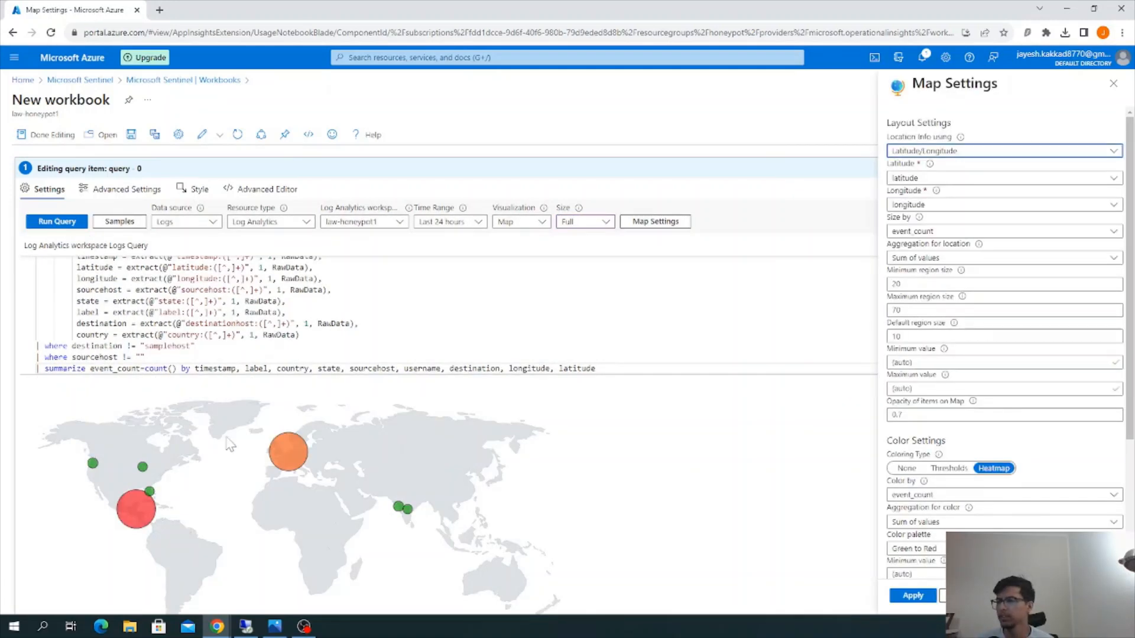
Set the map's metric label to the label field, apply the map settings, and finish editing the query item
{"action": "scroll", "coordinate": [239, 432], "scroll_direction": "down", "scroll_amount": 1}
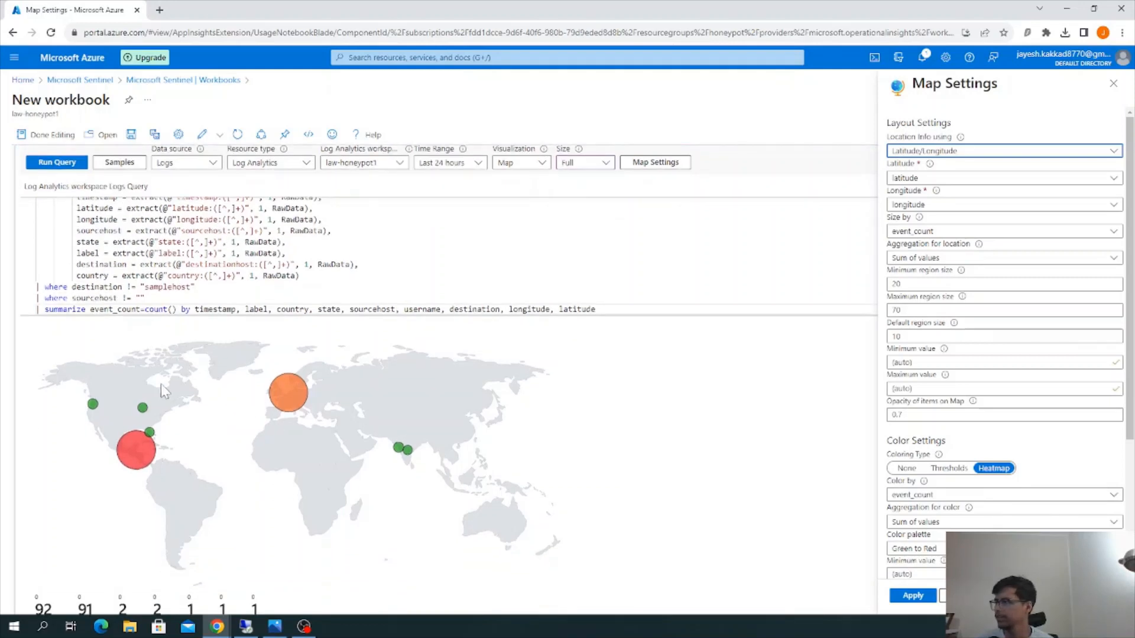
{"action": "scroll", "coordinate": [314, 360], "scroll_direction": "down", "scroll_amount": 1}
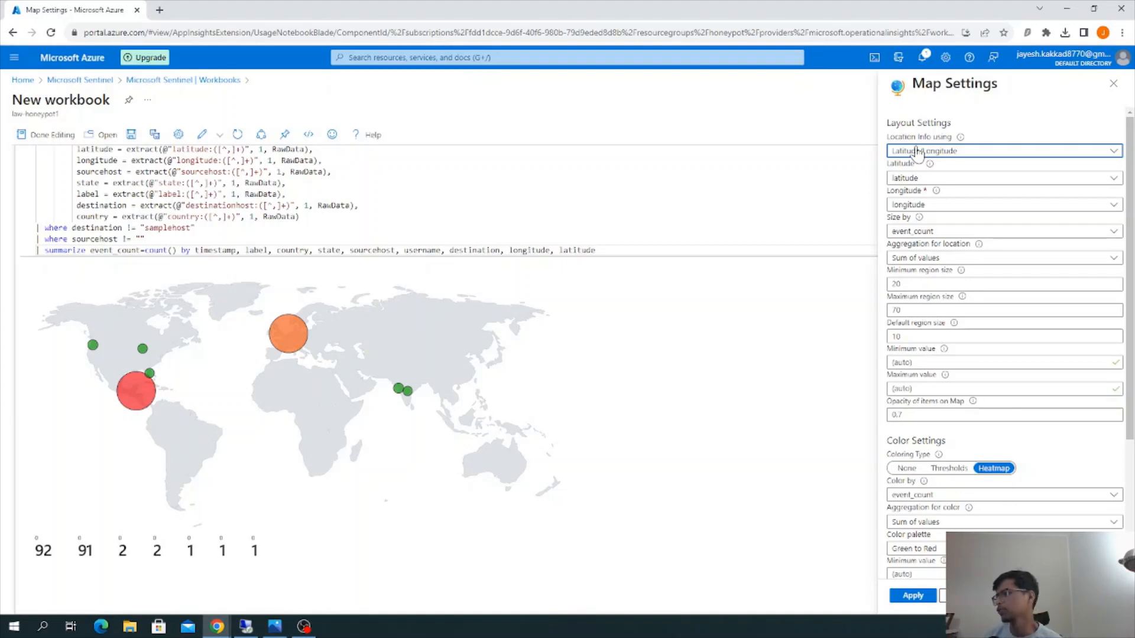
{"action": "scroll", "coordinate": [926, 247], "scroll_direction": "down", "scroll_amount": 2}
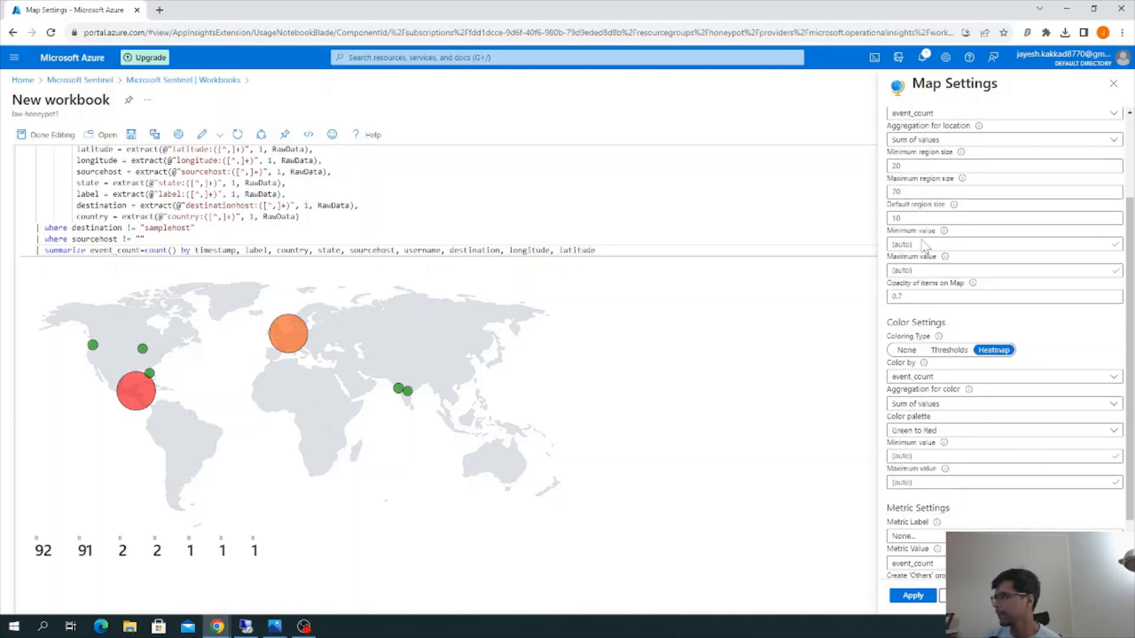
{"action": "scroll", "coordinate": [926, 247], "scroll_direction": "down", "scroll_amount": 1}
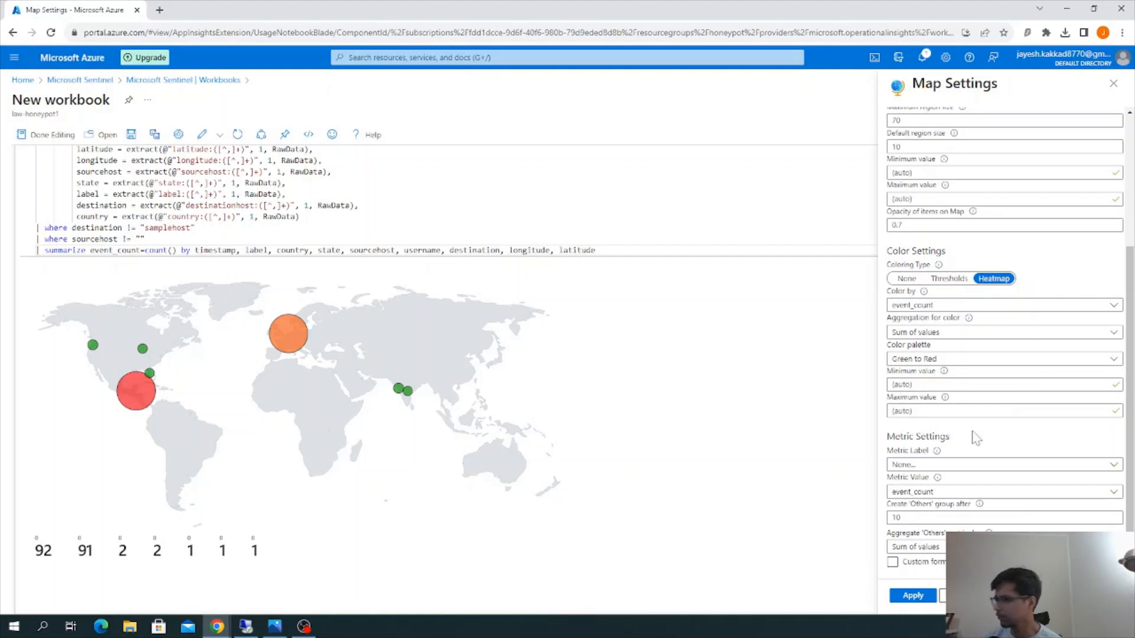
{"action": "left_click", "coordinate": [956, 467]}
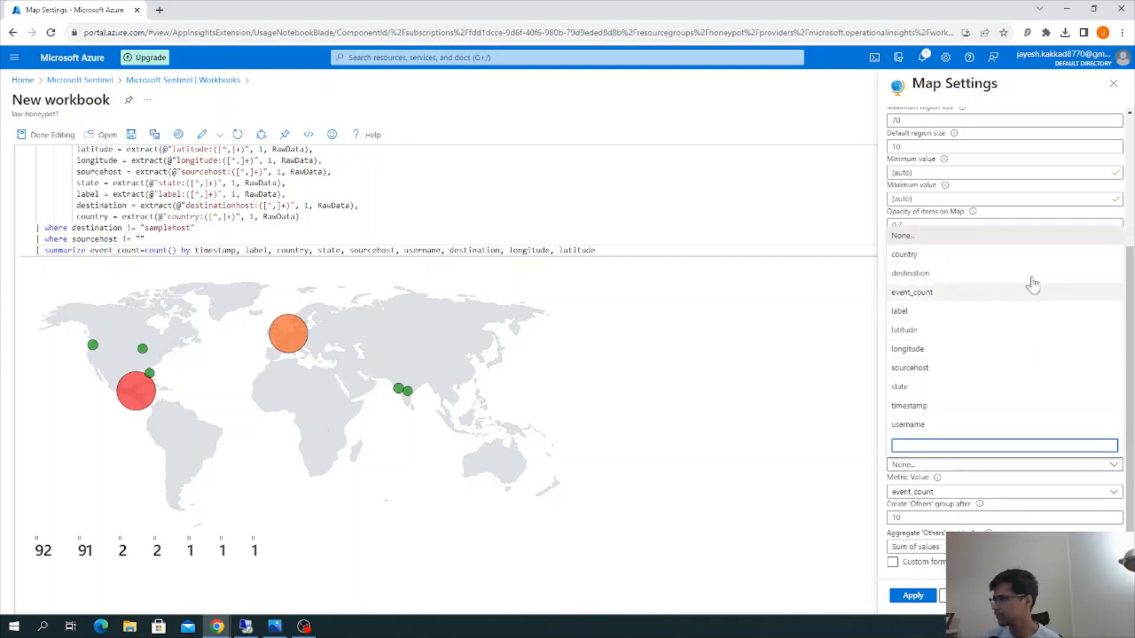
{"action": "left_click", "coordinate": [943, 313]}
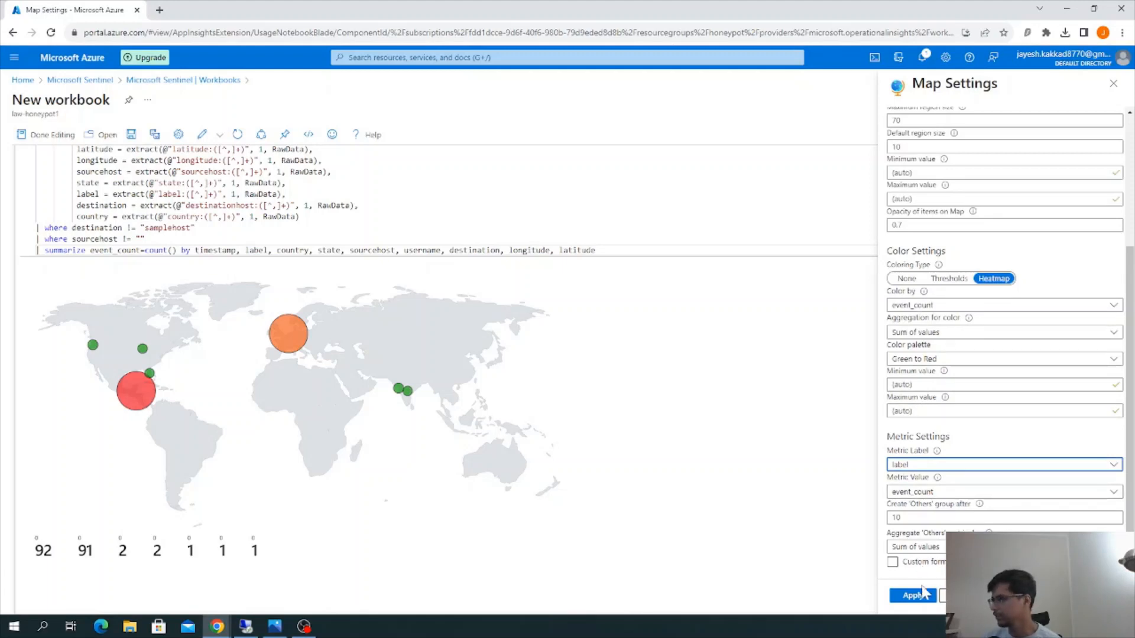
{"action": "left_click", "coordinate": [914, 596]}
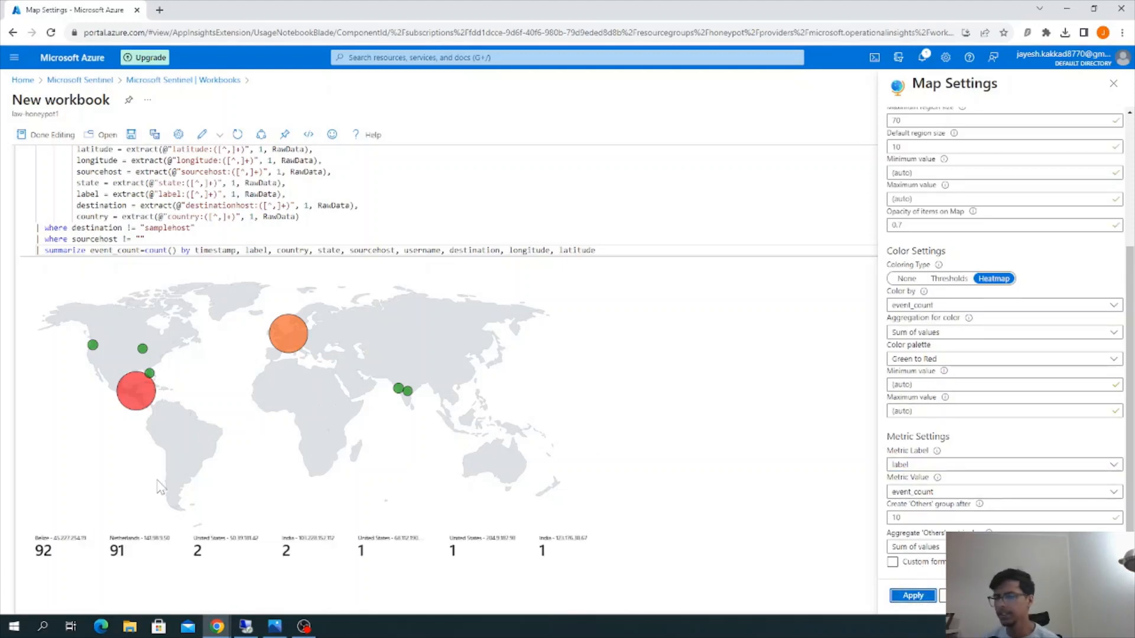
{"action": "scroll", "coordinate": [160, 486], "scroll_direction": "down", "scroll_amount": 1}
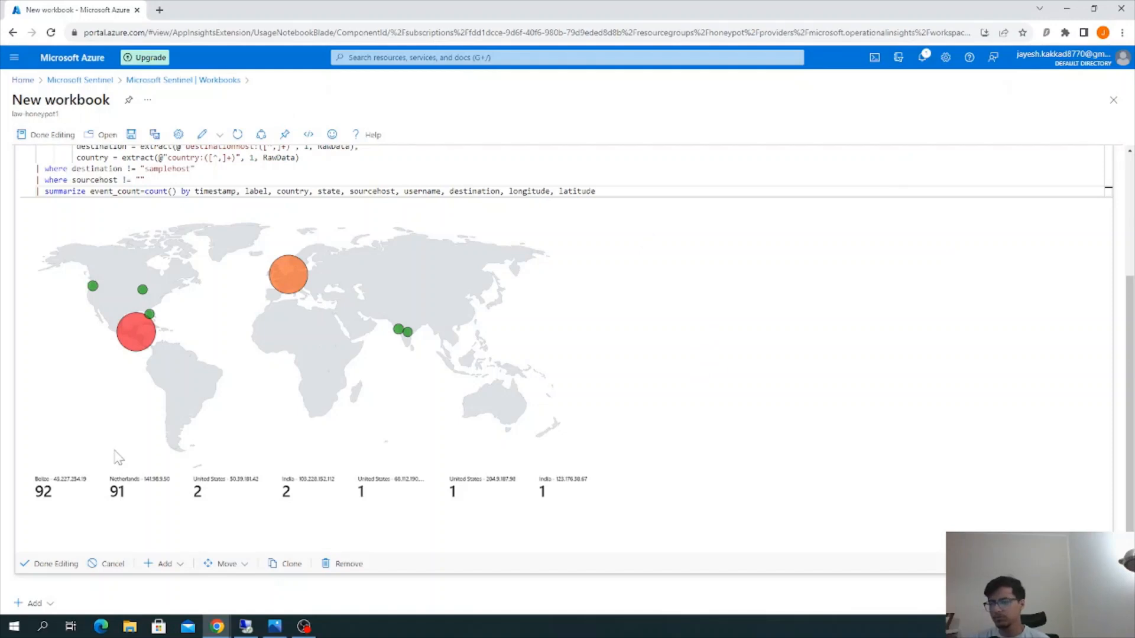
{"action": "left_click", "coordinate": [67, 564]}
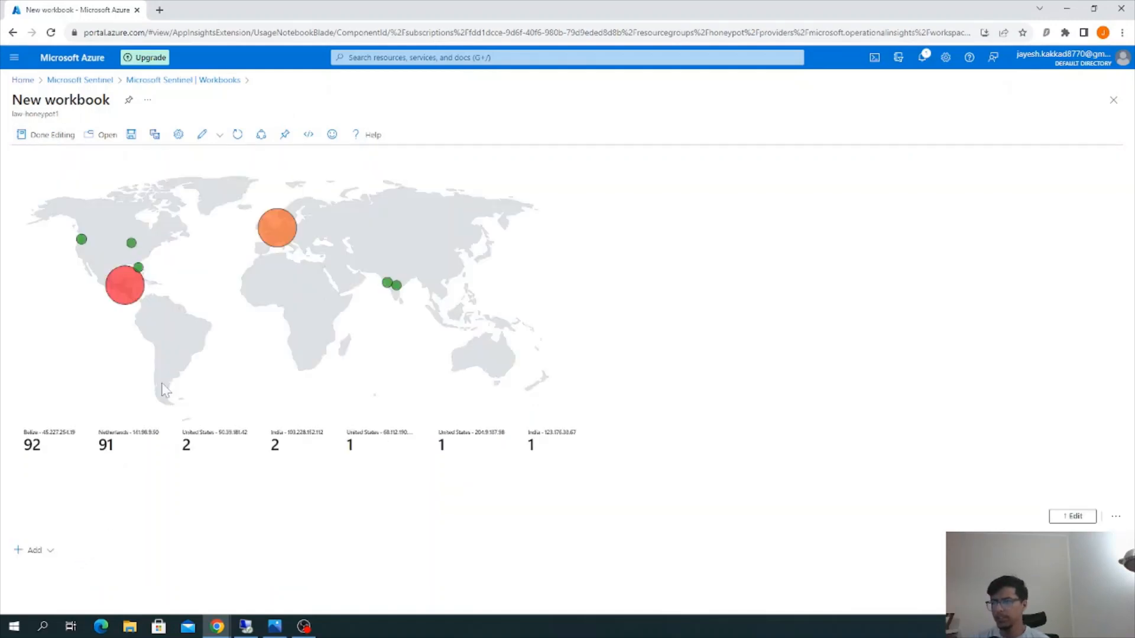
Save the workbook under the title New workbook in the honeypot resource group, with (Europe) Germany West Central as its location
{"action": "left_click", "coordinate": [131, 135]}
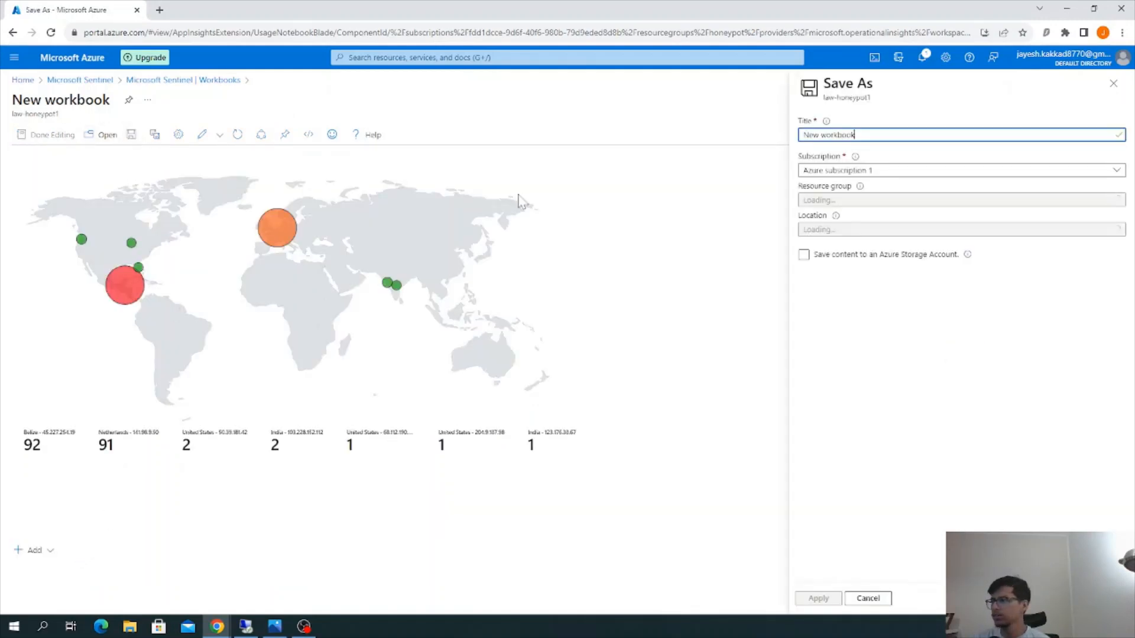
{"action": "left_click", "coordinate": [887, 200]}
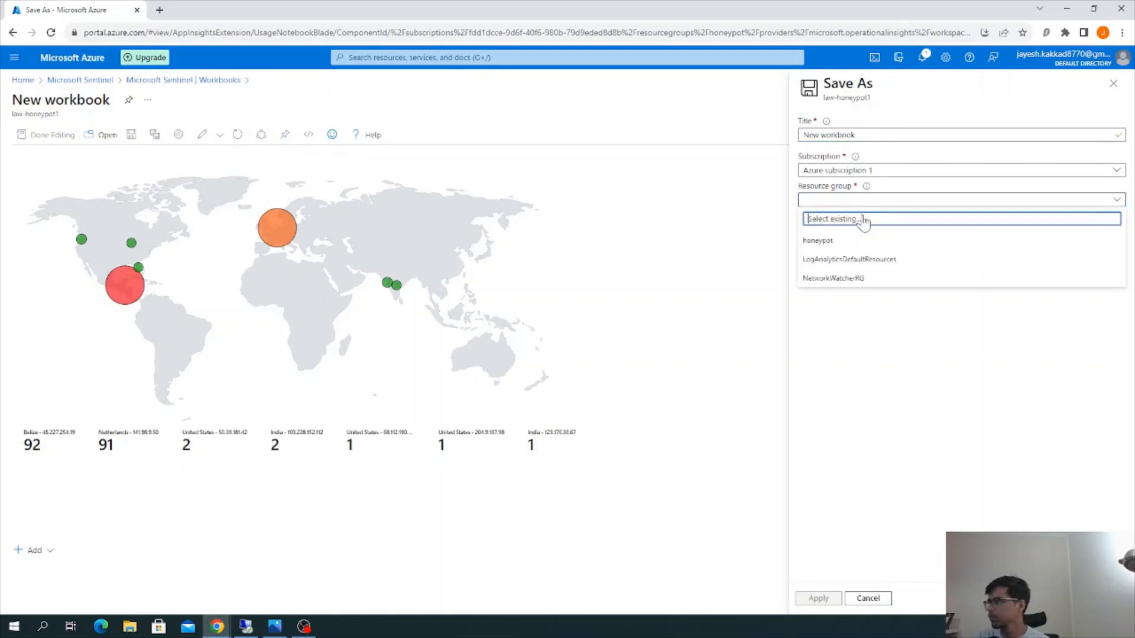
{"action": "left_click", "coordinate": [839, 243]}
{"action": "left_click", "coordinate": [907, 230]}
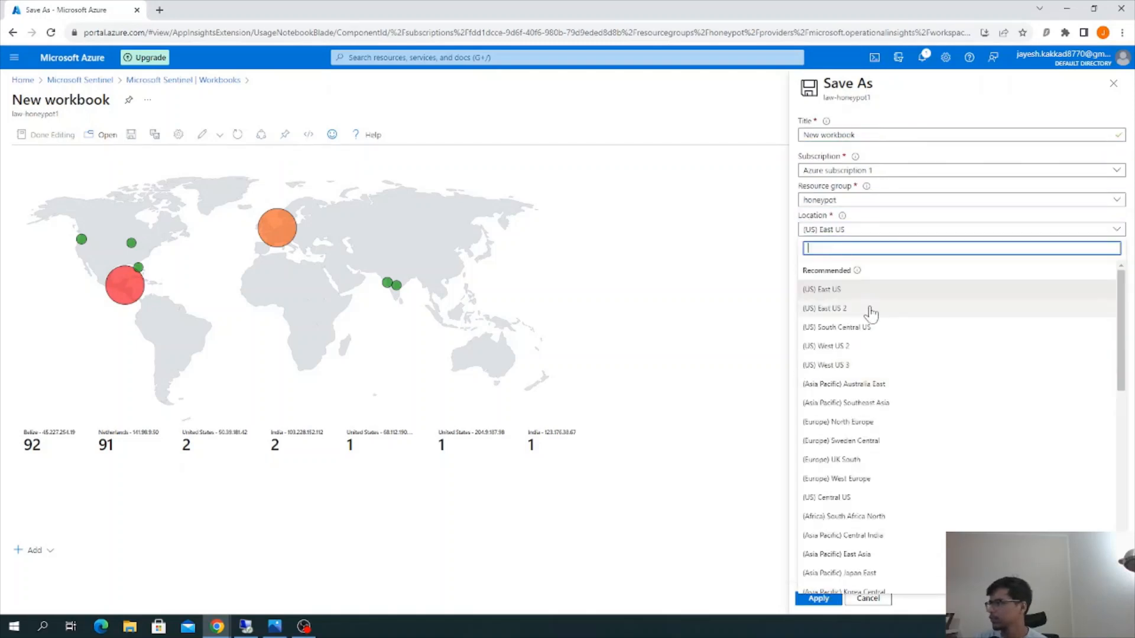
{"action": "scroll", "coordinate": [866, 355], "scroll_direction": "down", "scroll_amount": 10}
{"action": "scroll", "coordinate": [861, 471], "scroll_direction": "up", "scroll_amount": 2}
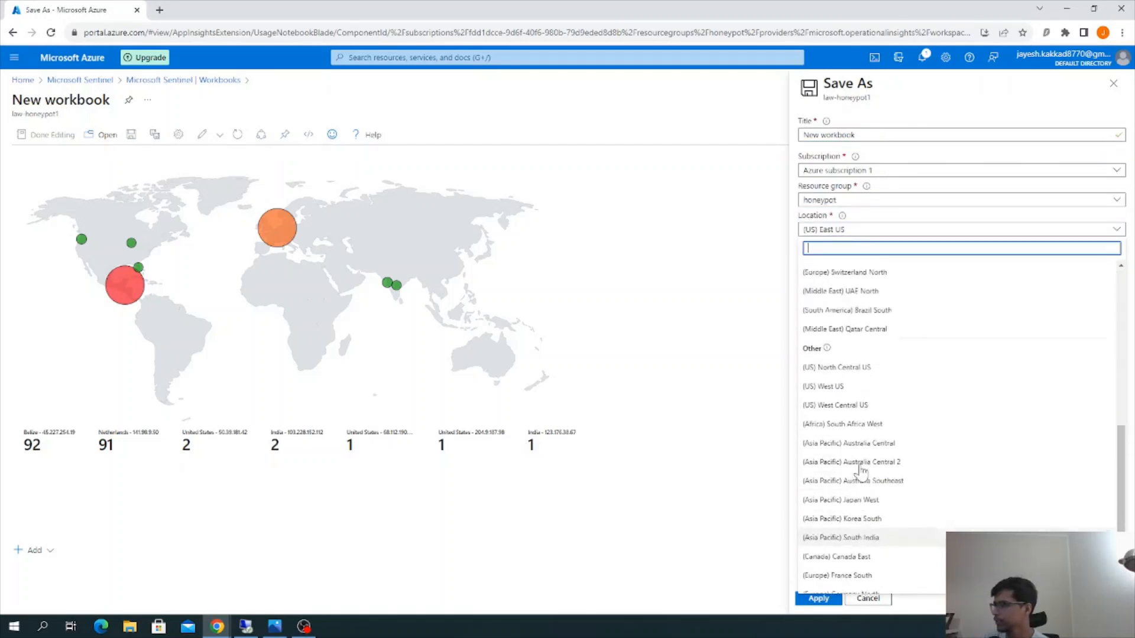
{"action": "scroll", "coordinate": [868, 357], "scroll_direction": "up", "scroll_amount": 3}
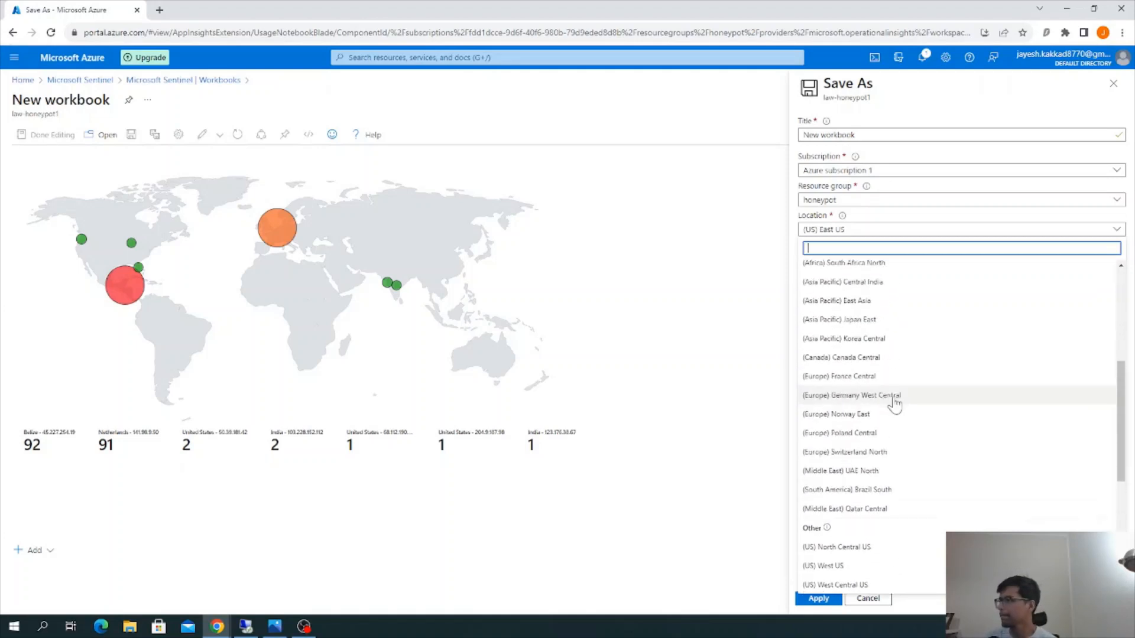
{"action": "scroll", "coordinate": [934, 437], "scroll_direction": "down", "scroll_amount": 1}
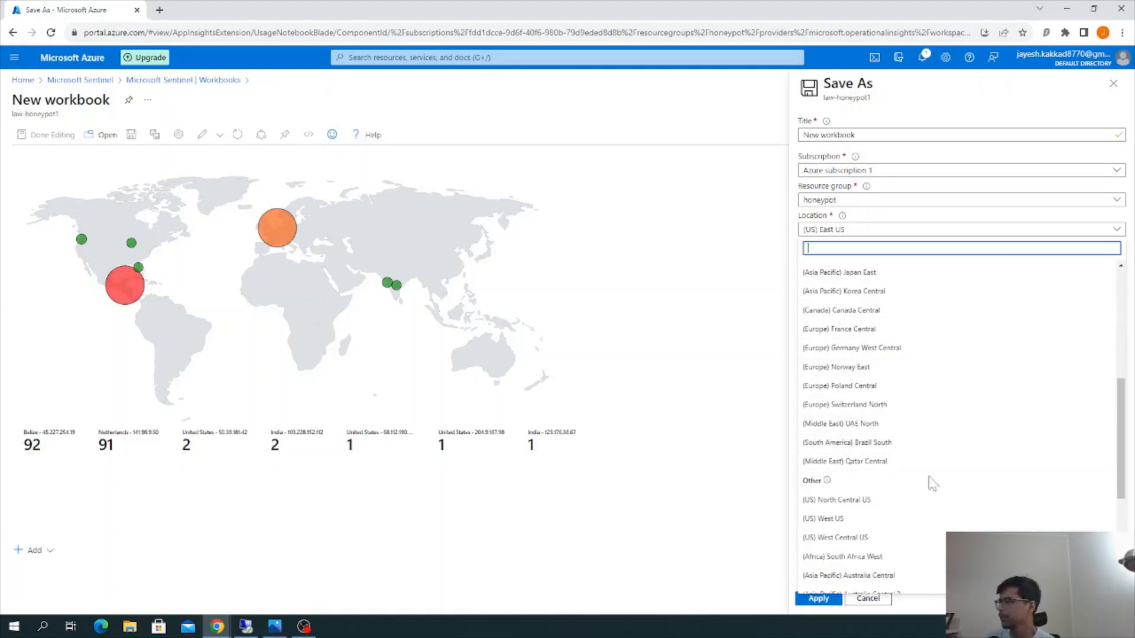
{"action": "scroll", "coordinate": [929, 490], "scroll_direction": "up", "scroll_amount": 5}
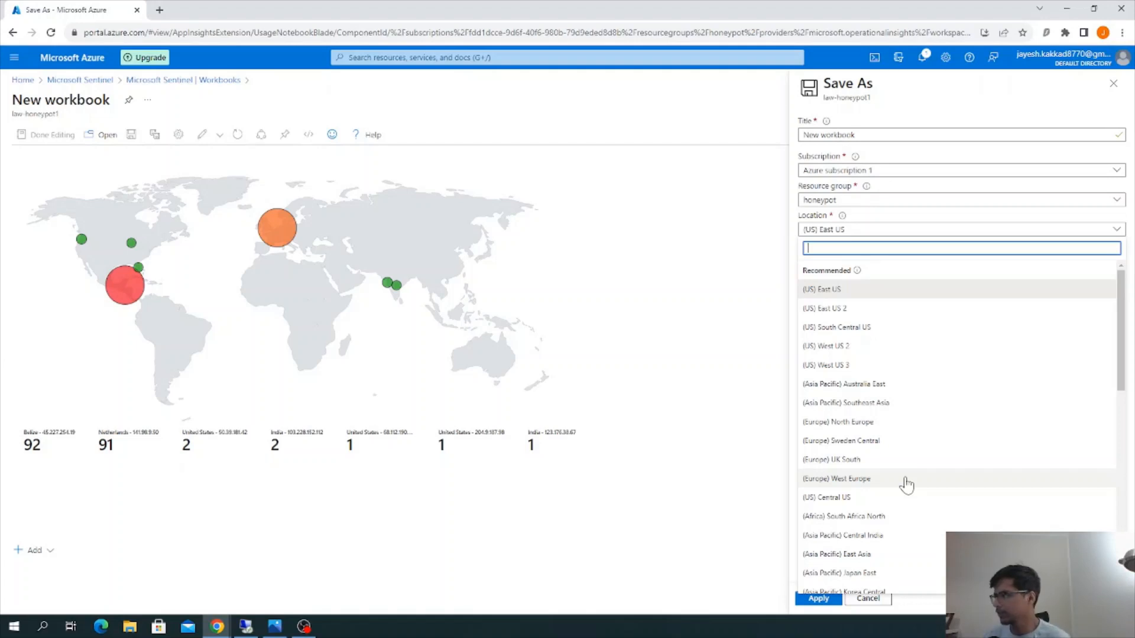
{"action": "scroll", "coordinate": [906, 483], "scroll_direction": "down", "scroll_amount": 1}
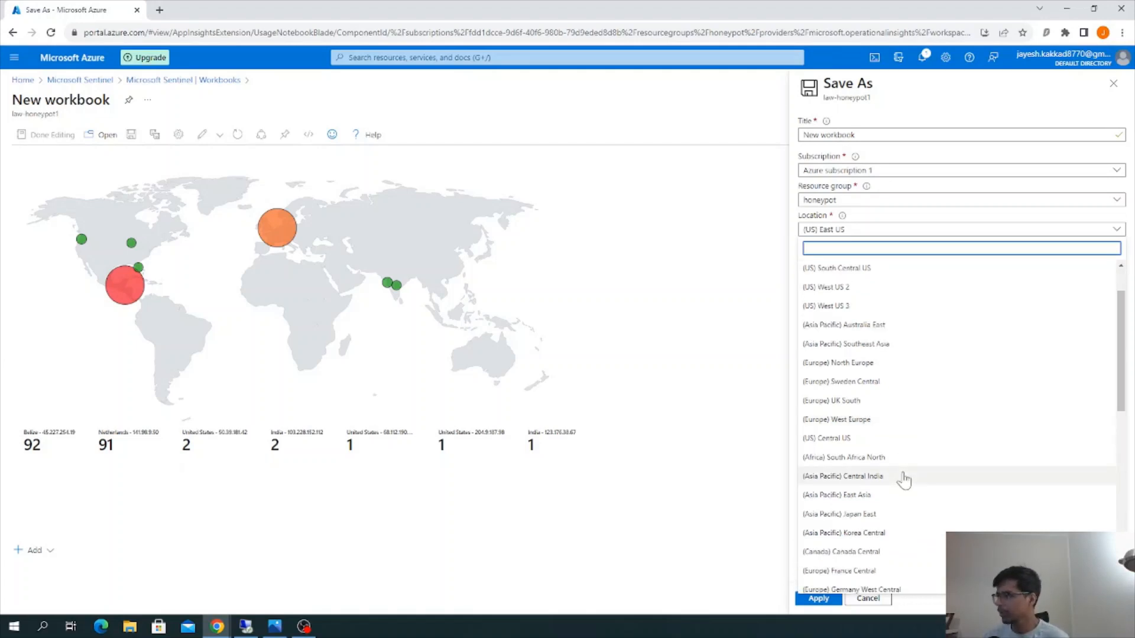
{"action": "scroll", "coordinate": [905, 481], "scroll_direction": "down", "scroll_amount": 3}
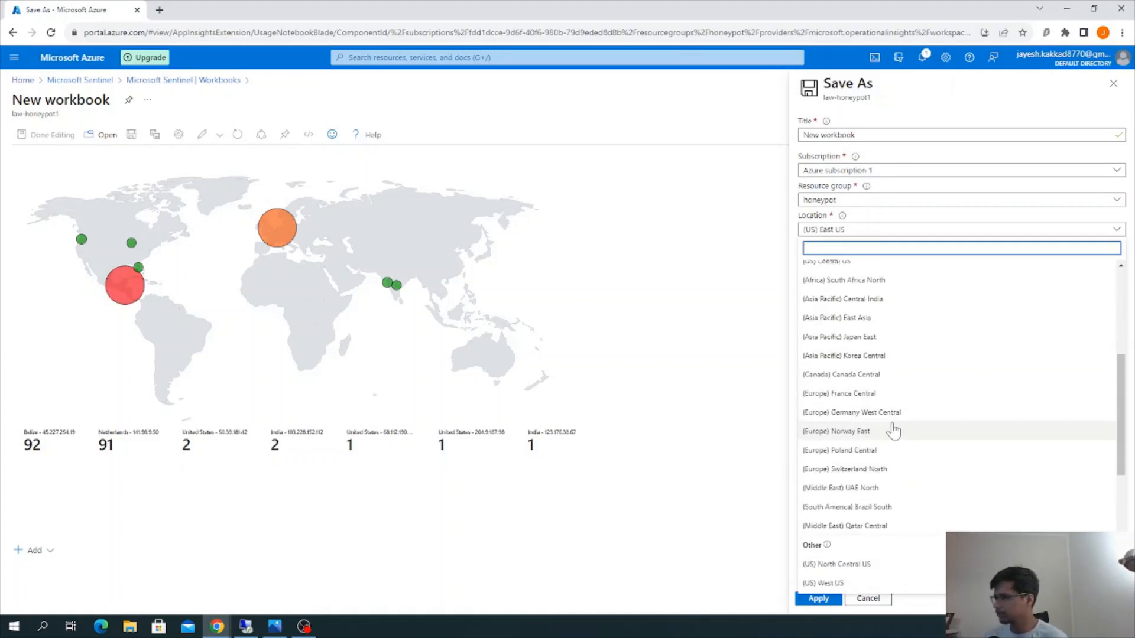
{"action": "left_click", "coordinate": [892, 414]}
{"action": "left_click", "coordinate": [819, 600]}
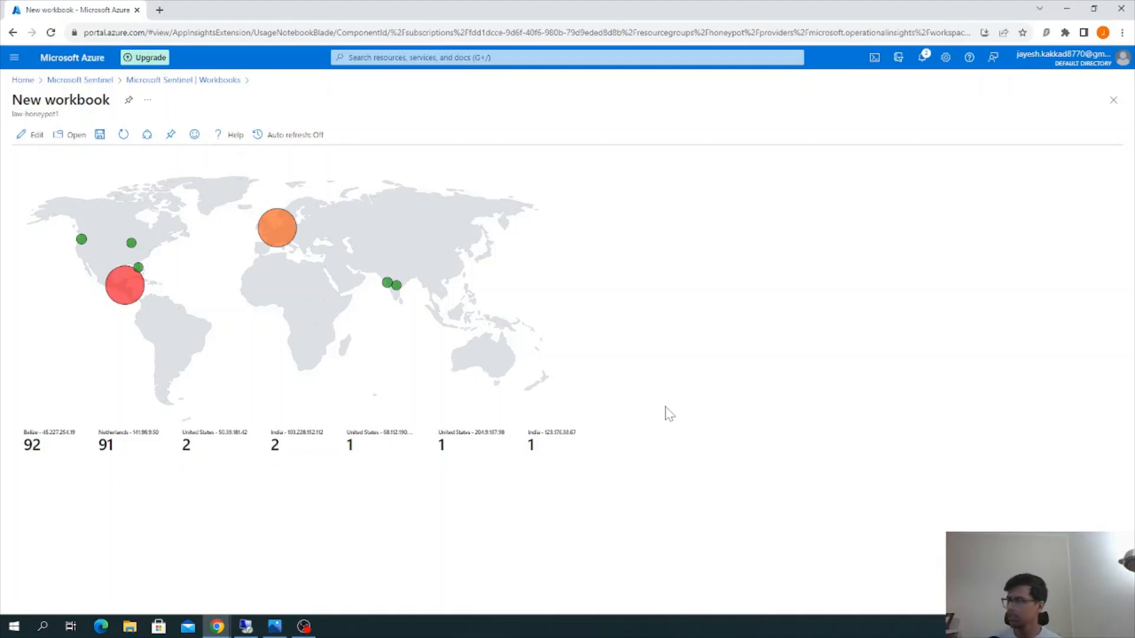
Set the workbook's auto refresh interval to 5 minutes and apply it
{"action": "left_click", "coordinate": [265, 135]}
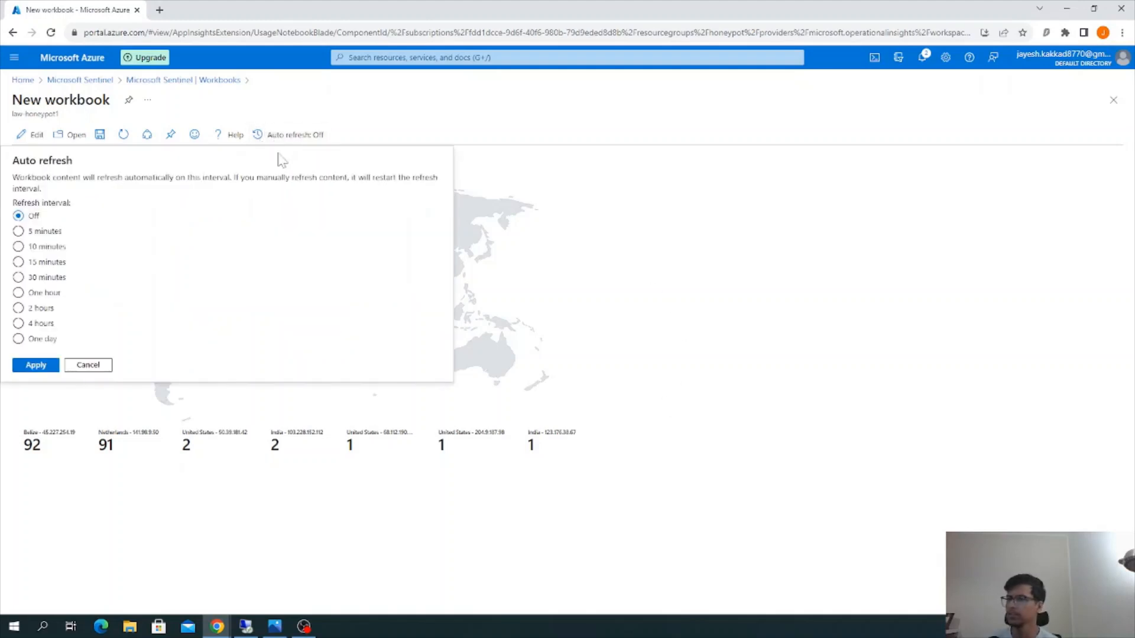
{"action": "left_click", "coordinate": [53, 232]}
{"action": "left_click", "coordinate": [52, 366]}
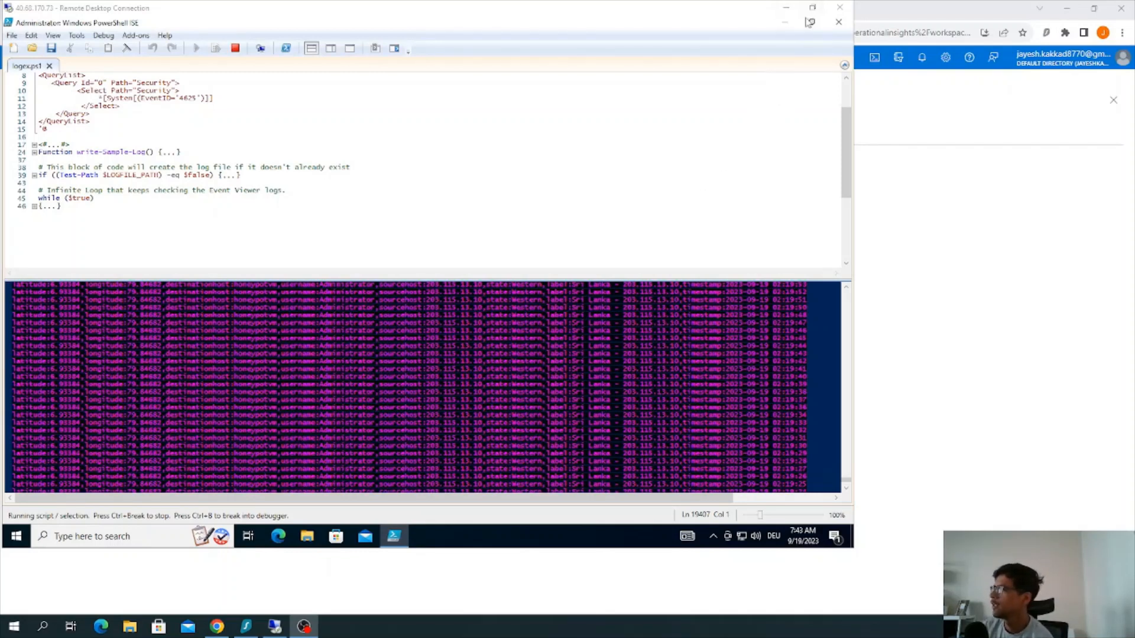
Return to the workbook in the browser and examine the attack counts of individual locations across the world map
{"action": "left_click", "coordinate": [899, 8]}
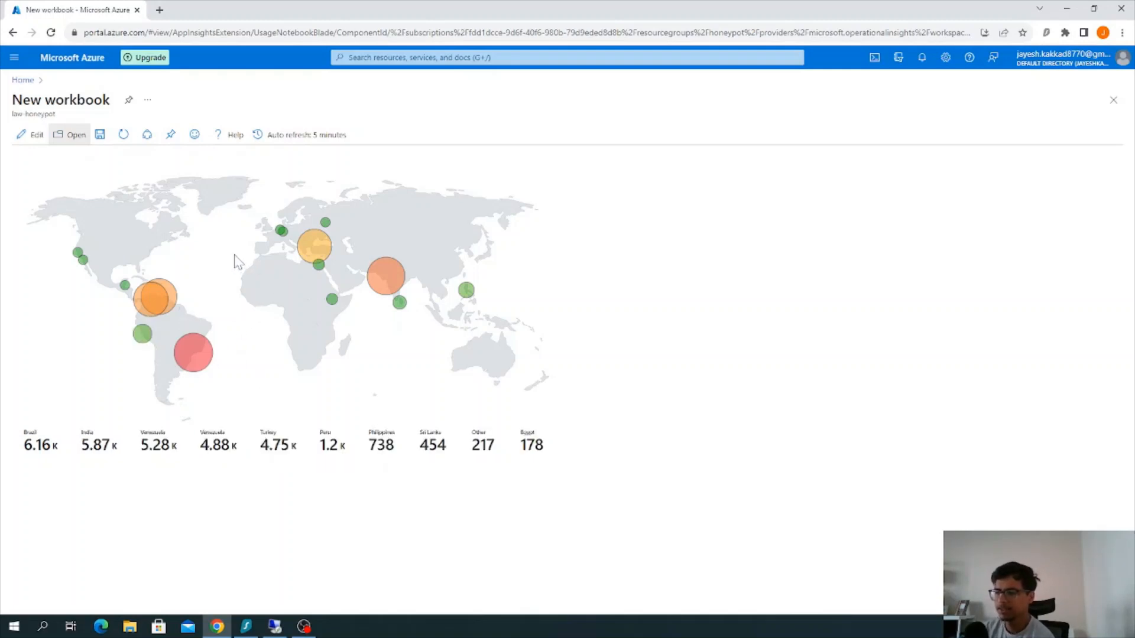
{"action": "mouse_move", "coordinate": [161, 300]}
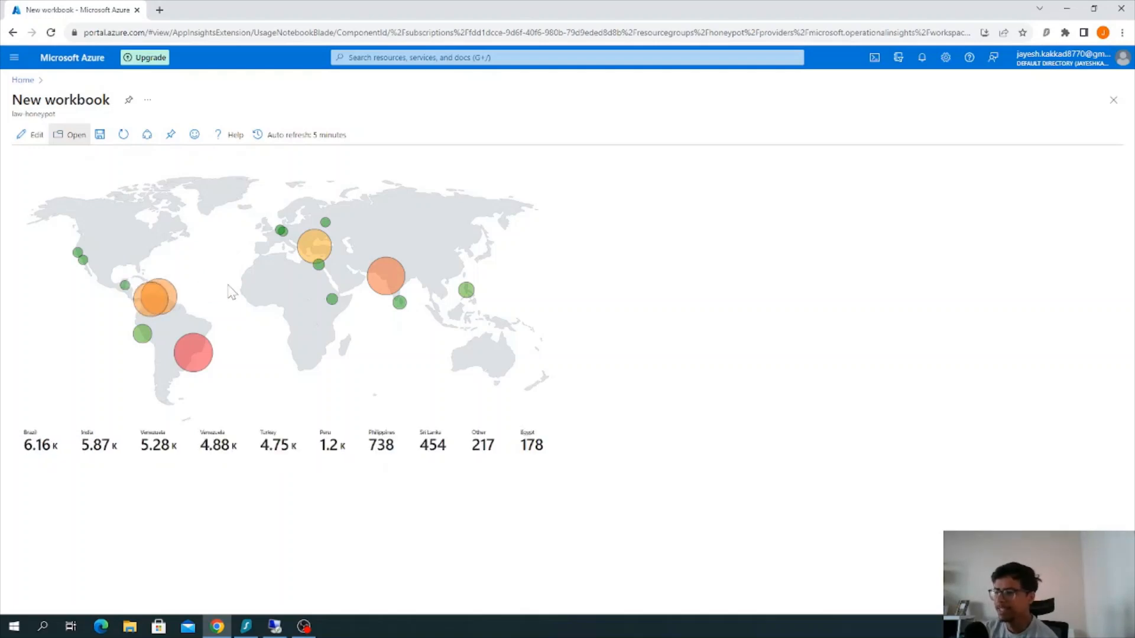
{"action": "left_click", "coordinate": [155, 294]}
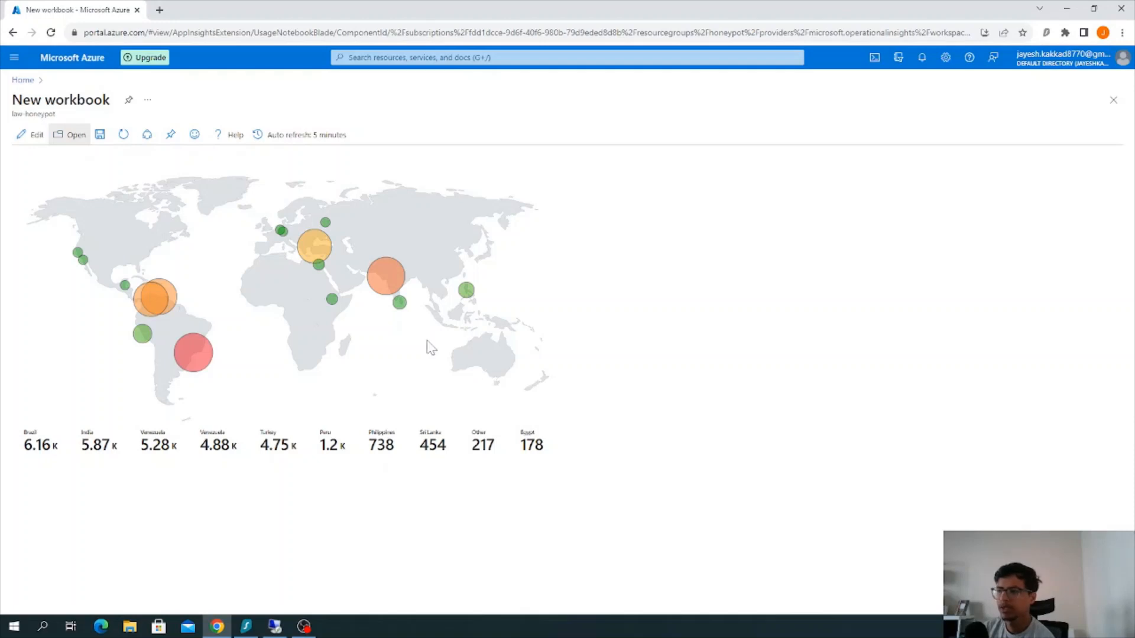
{"action": "mouse_move", "coordinate": [327, 226]}
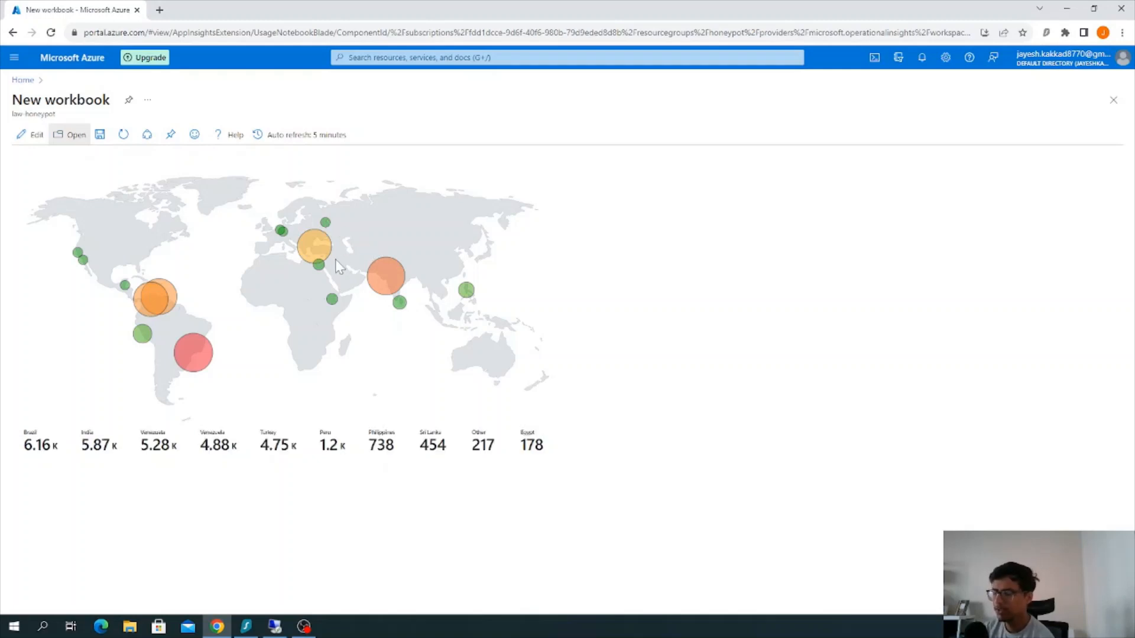
{"action": "mouse_move", "coordinate": [325, 272]}
{"action": "mouse_move", "coordinate": [333, 299]}
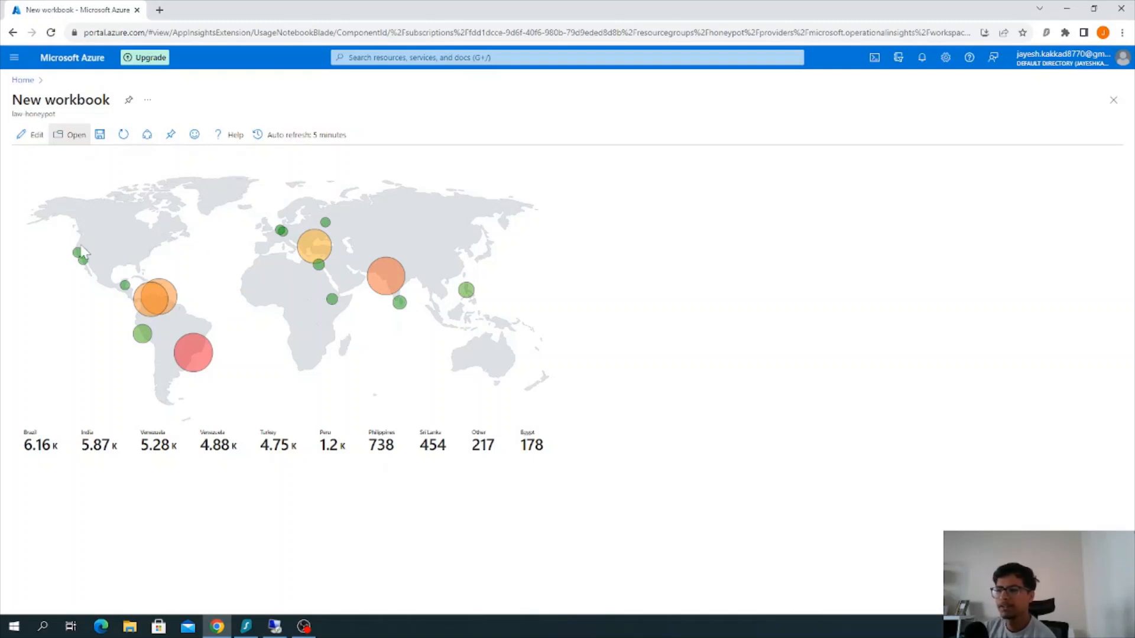
{"action": "mouse_move", "coordinate": [79, 258]}
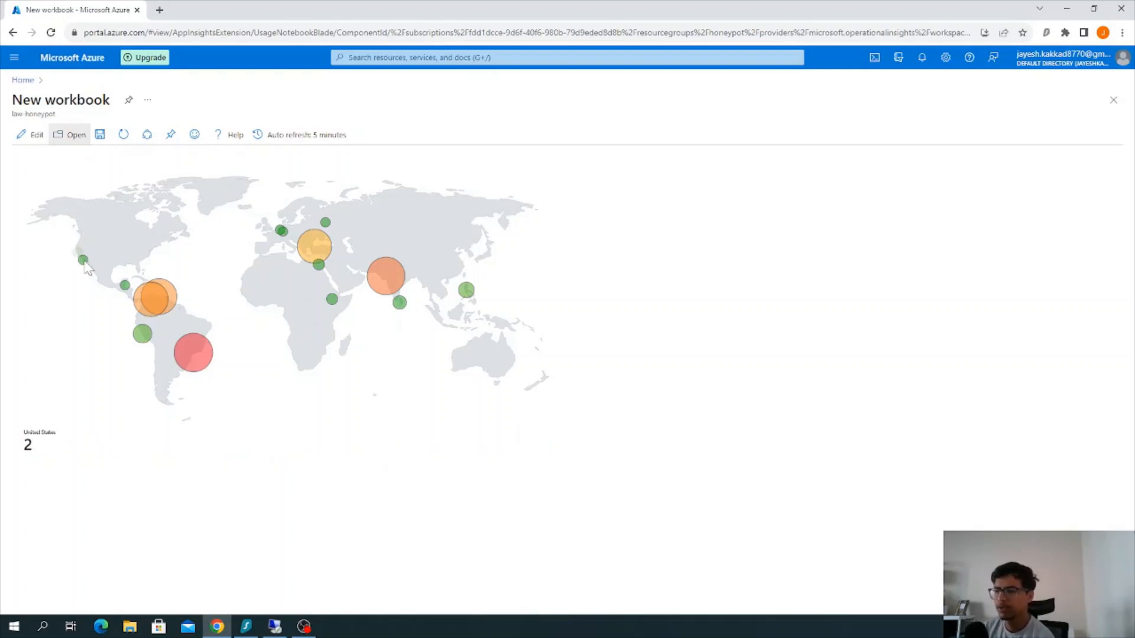
{"action": "mouse_move", "coordinate": [124, 286]}
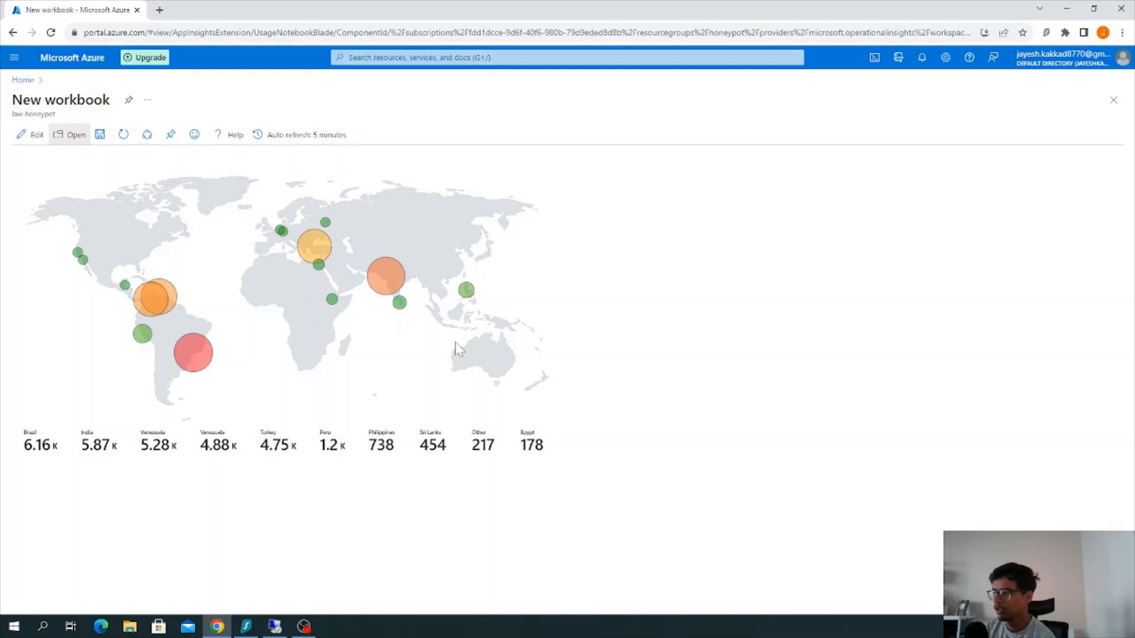
{"action": "mouse_move", "coordinate": [402, 308]}
{"action": "mouse_move", "coordinate": [470, 294]}
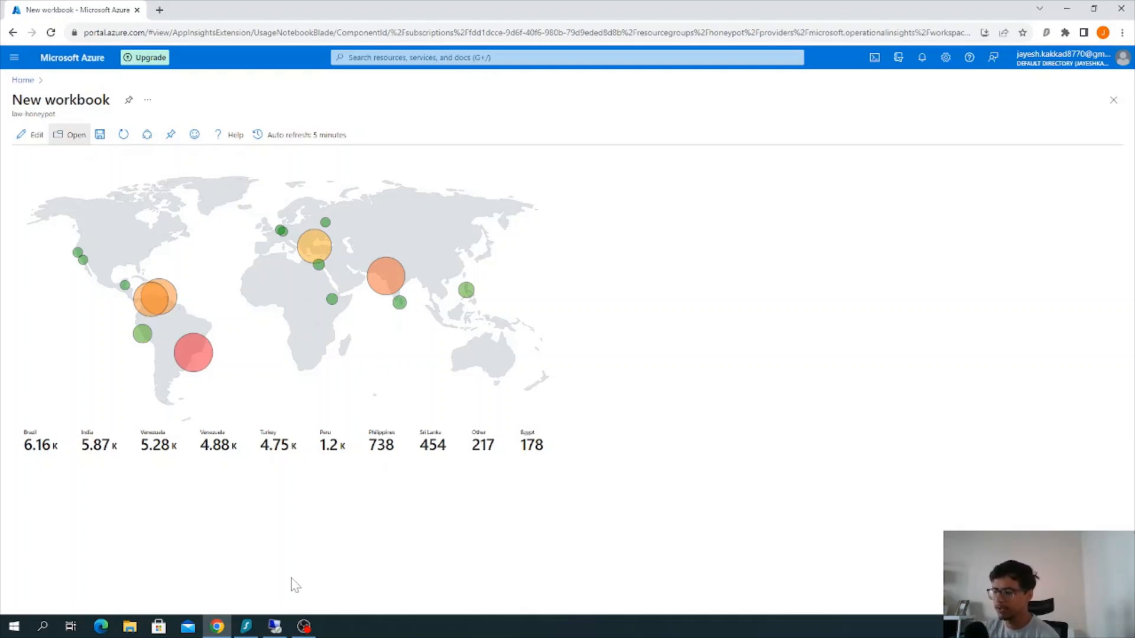
Switch to the Remote Desktop session, enlarge the PowerShell ISE text, examine the username, source host and state of the logged attempts, and return to the workbook
{"action": "left_click", "coordinate": [275, 626]}
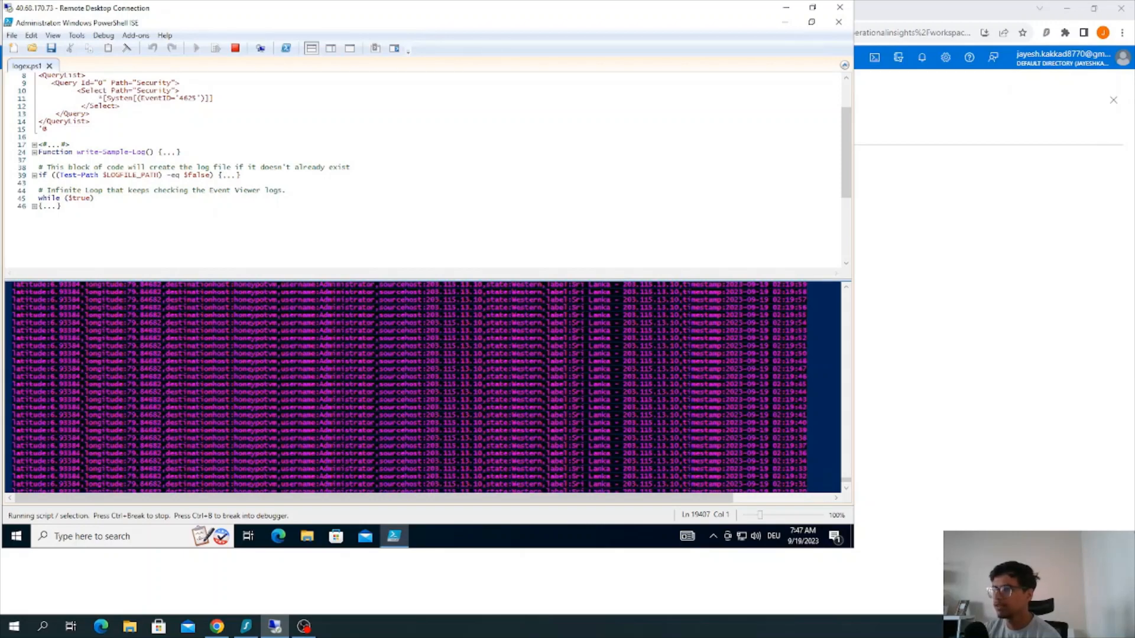
{"action": "right_click", "coordinate": [594, 183]}
{"action": "right_click", "coordinate": [808, 338]}
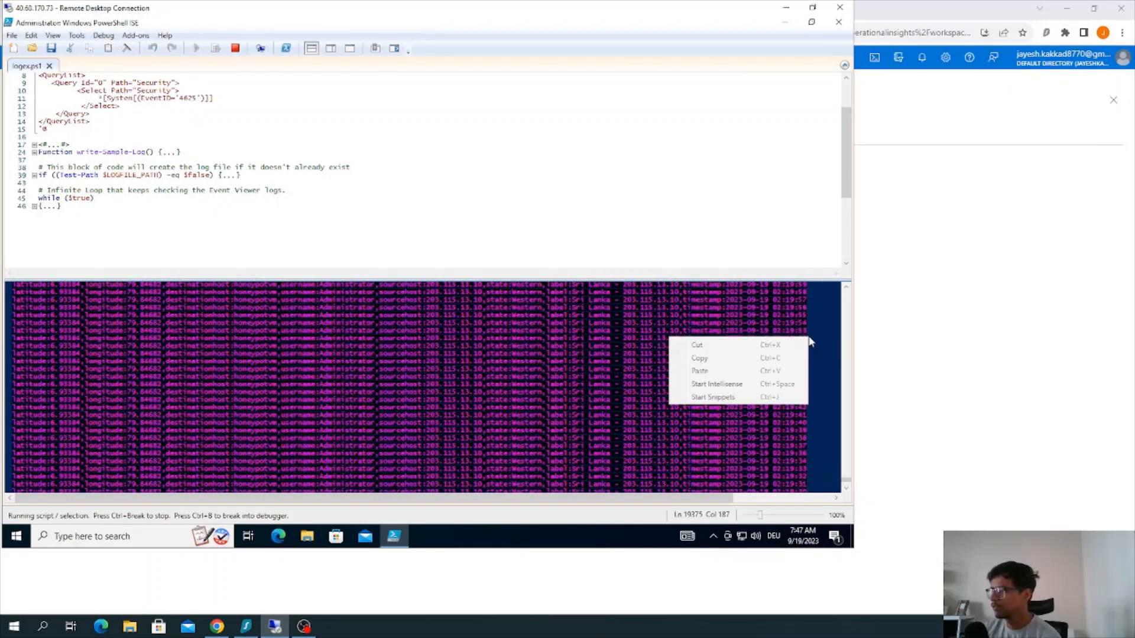
{"action": "left_click", "coordinate": [815, 366]}
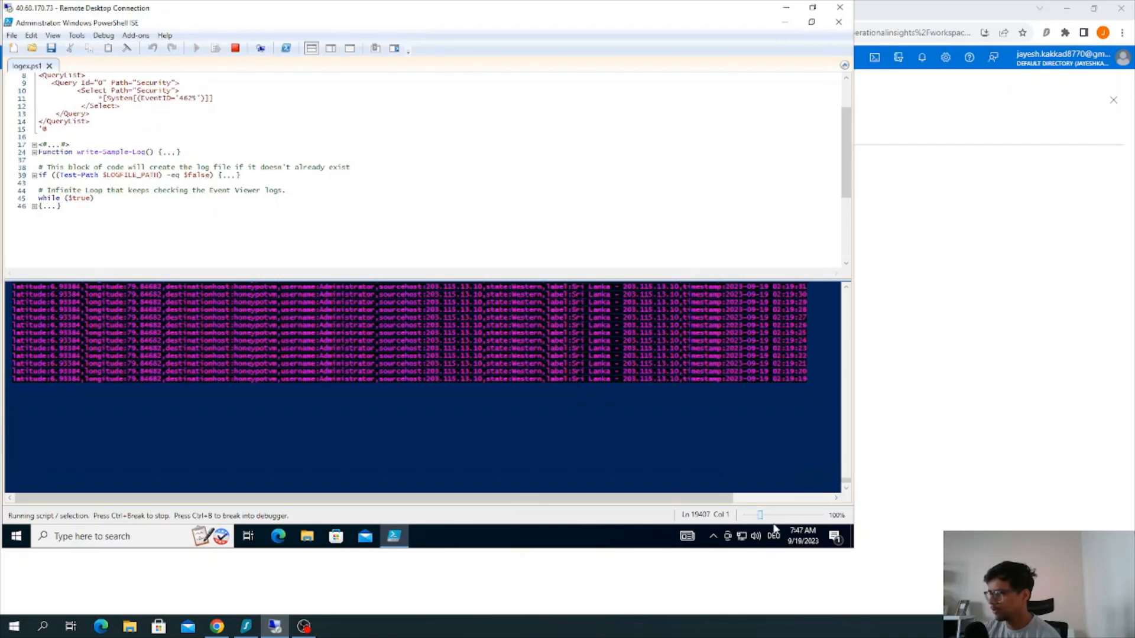
{"action": "left_click_drag", "start_coordinate": [761, 516], "coordinate": [799, 531]}
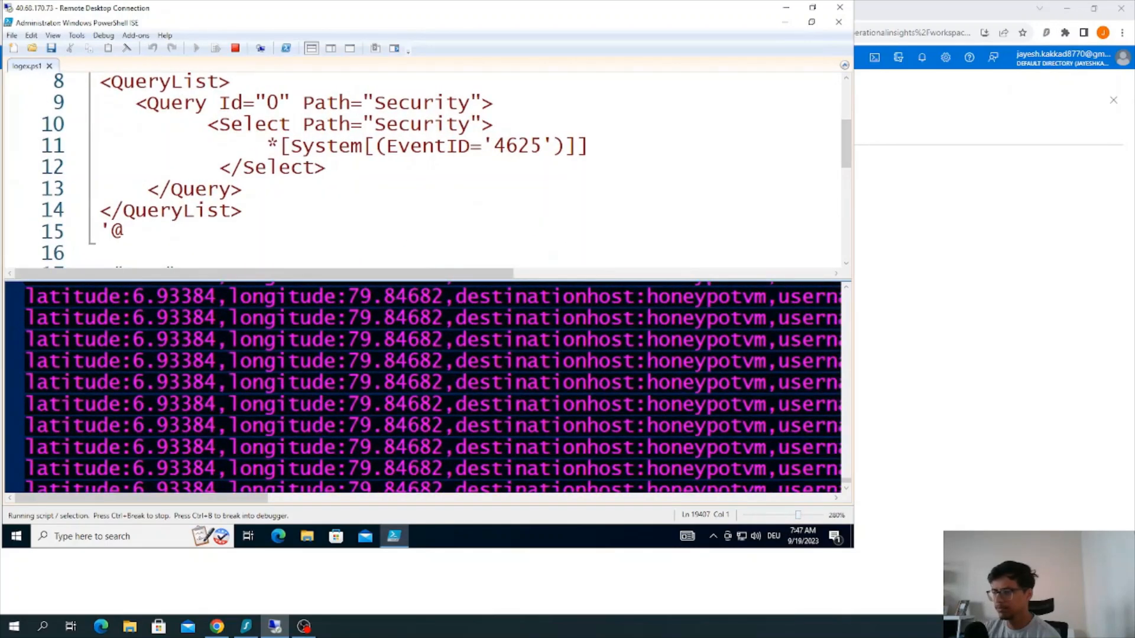
{"action": "left_click_drag", "start_coordinate": [267, 499], "coordinate": [470, 527]}
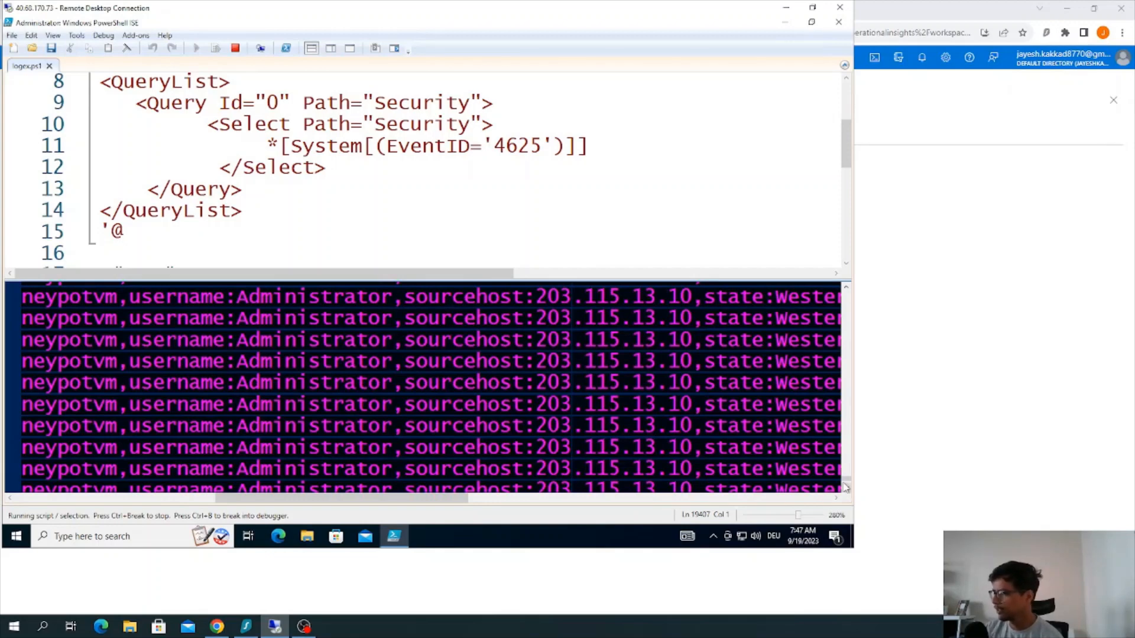
{"action": "mouse_move", "coordinate": [856, 325]}
{"action": "left_mouse_down"}
{"action": "mouse_move", "coordinate": [849, 296]}
{"action": "mouse_move", "coordinate": [849, 327]}
{"action": "left_mouse_up"}
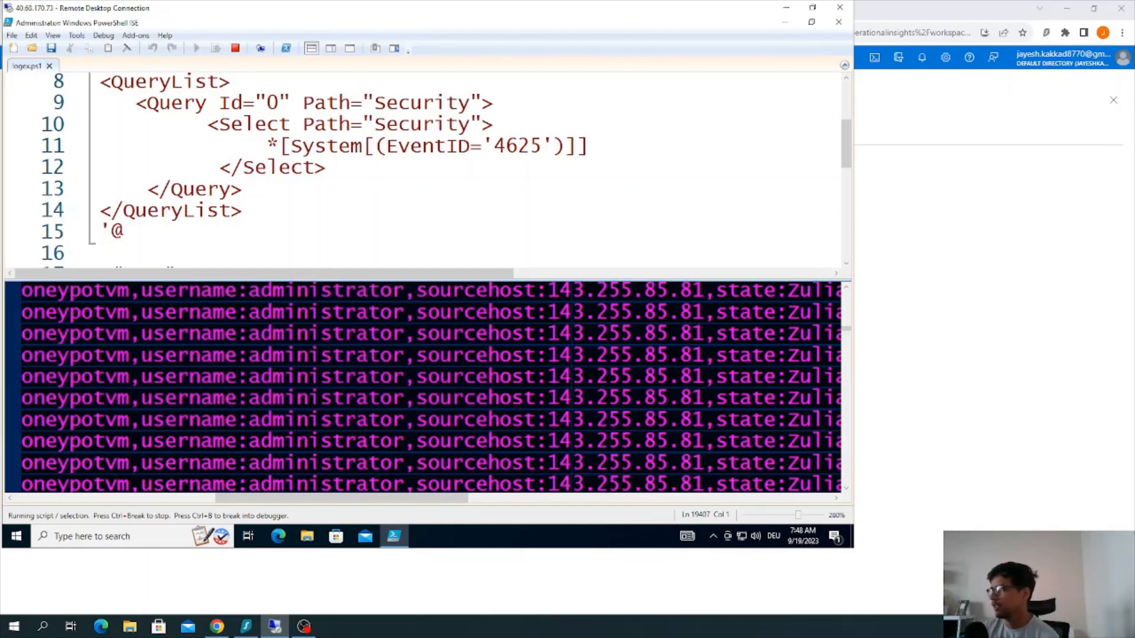
{"action": "left_click", "coordinate": [785, 7]}
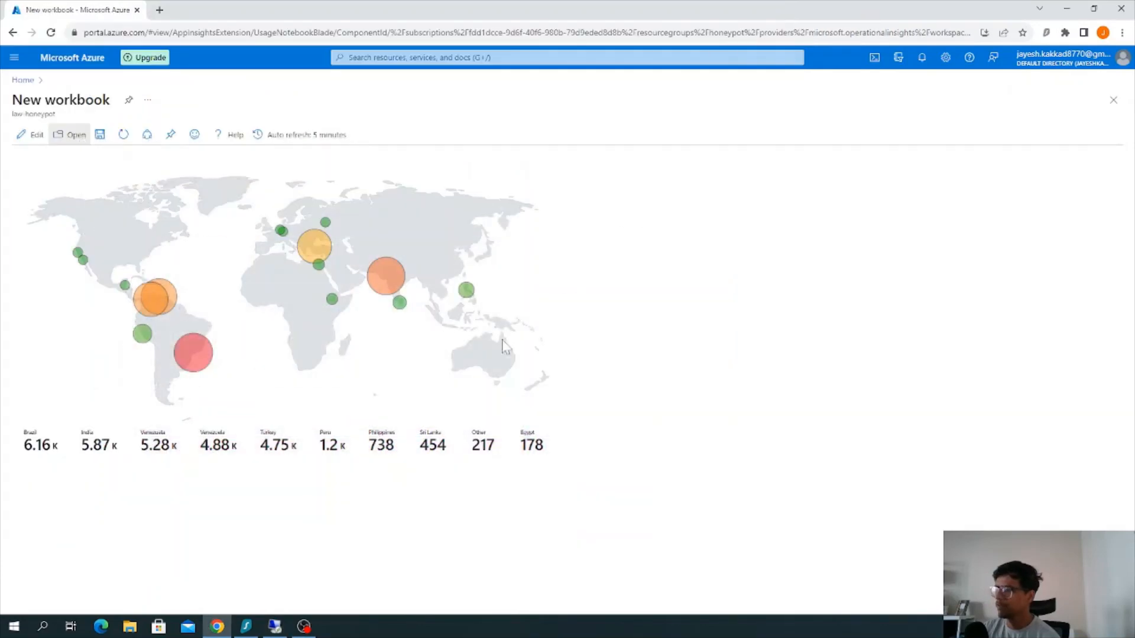